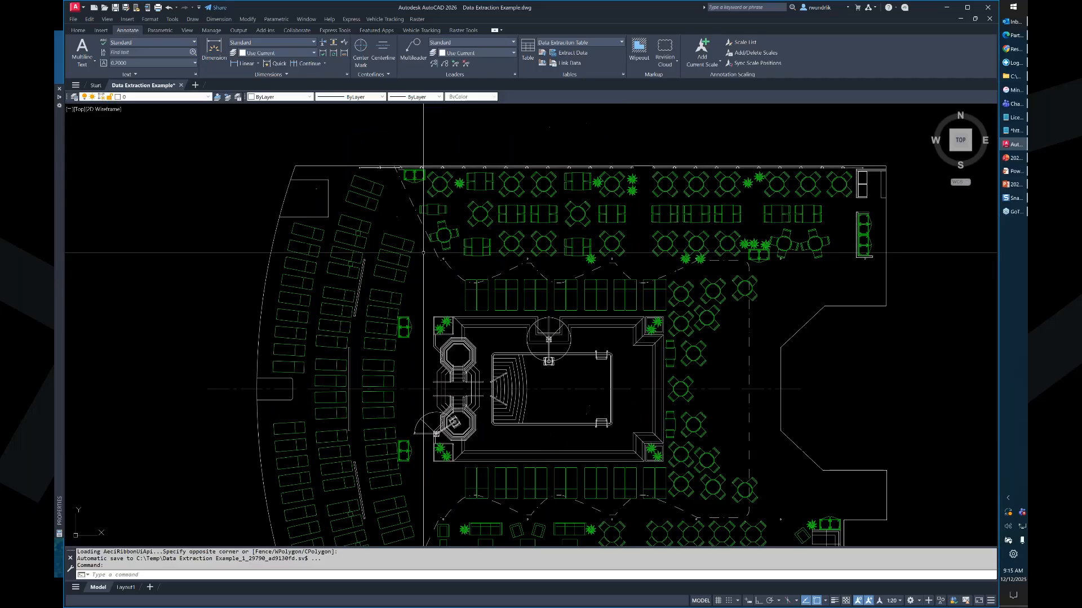
# - Inspect the properties and block attributes of the topmost sun lounger in the innermost curved row
pyautogui.click(409, 239)
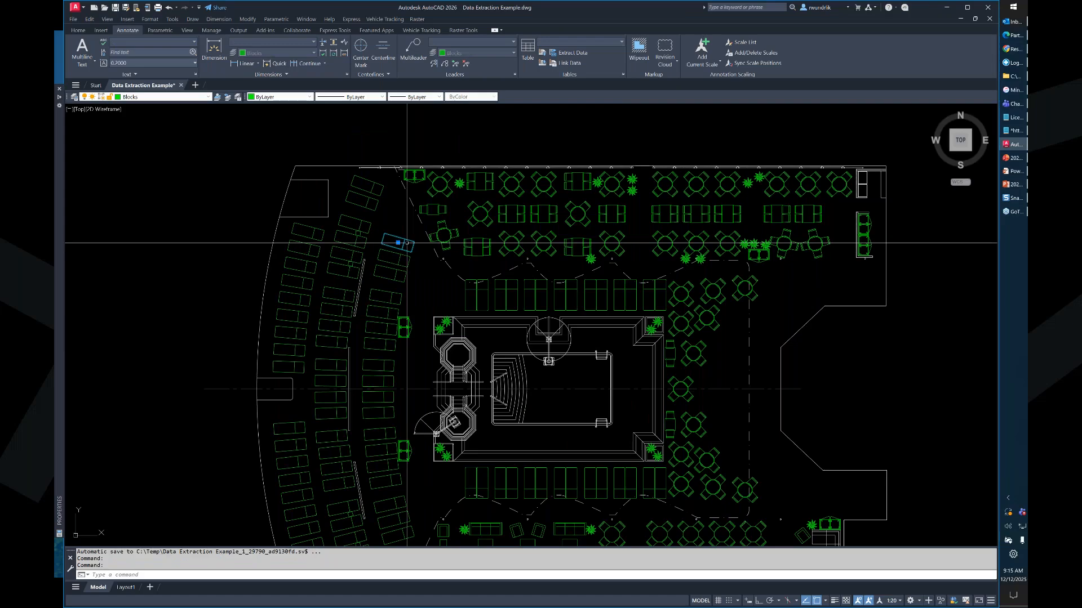
pyautogui.moveTo(59, 350)
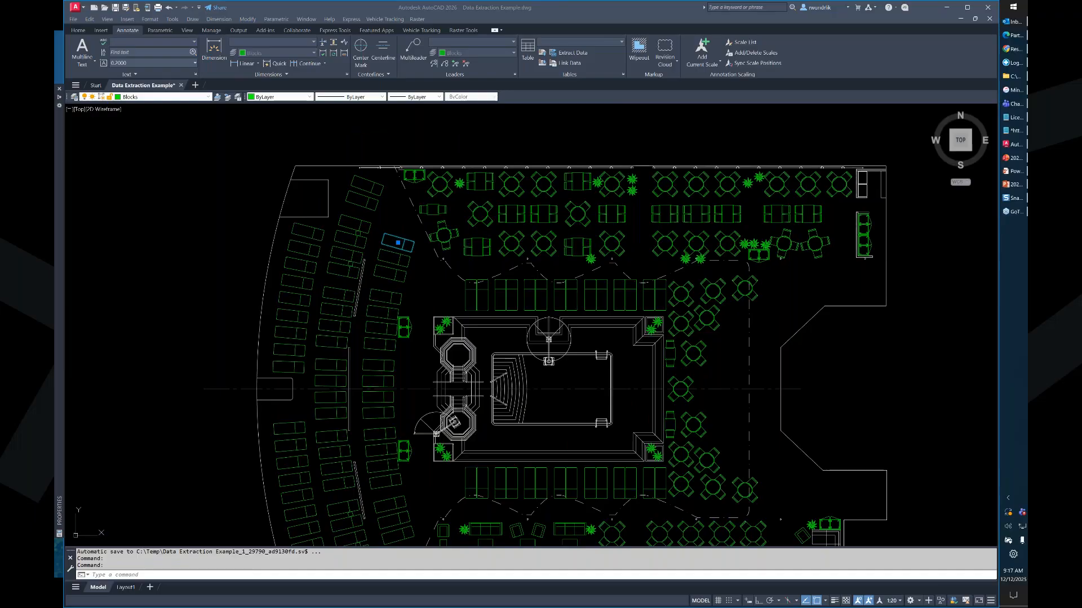
pyautogui.click(236, 242)
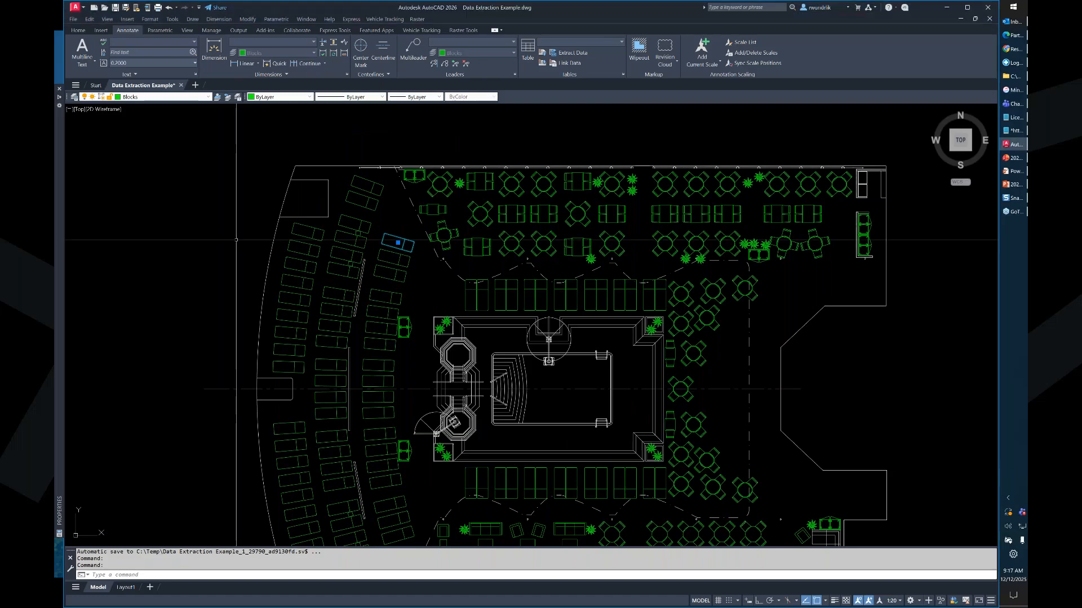
pyautogui.scroll(-2, 523, 250)
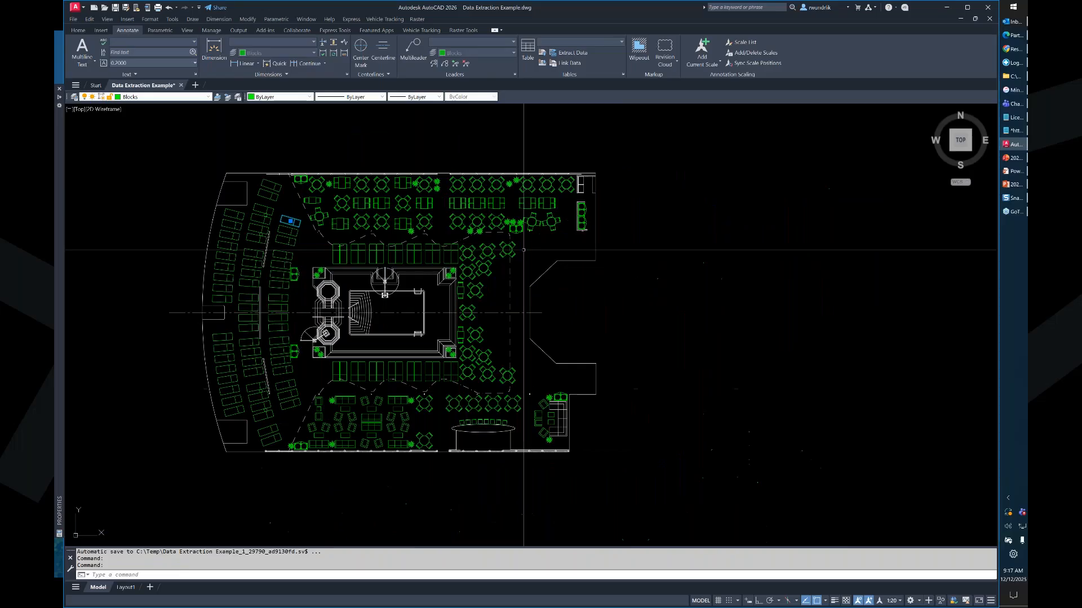
pyautogui.moveTo(57, 320)
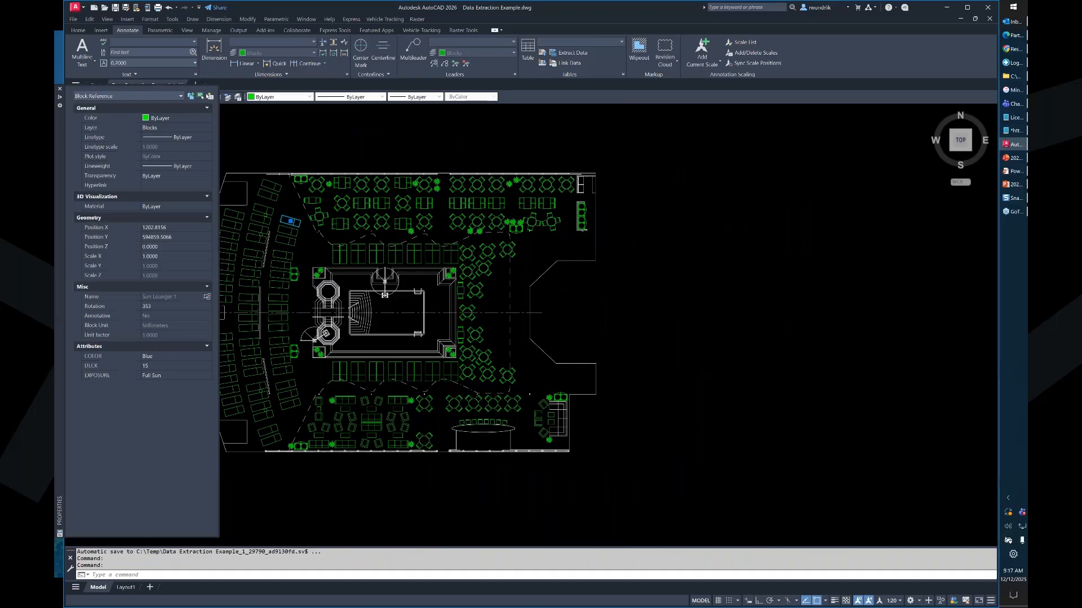
pyautogui.press('Escape')
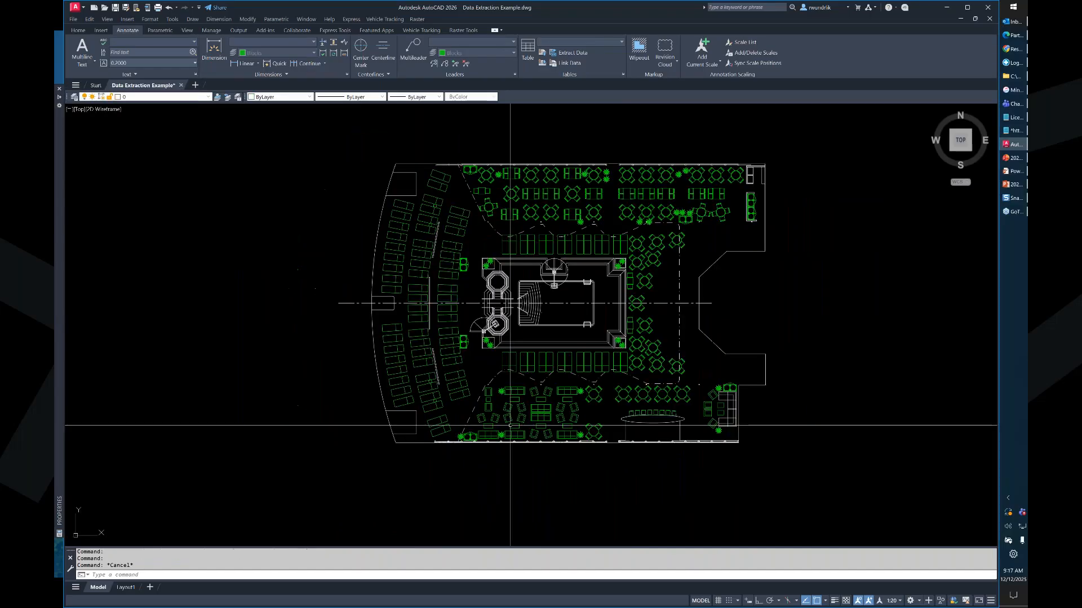
# - Inspect the properties of the small rectangular table below the couch in the lower lounge seating area
pyautogui.scroll(6, 528, 408)
pyautogui.click(470, 370)
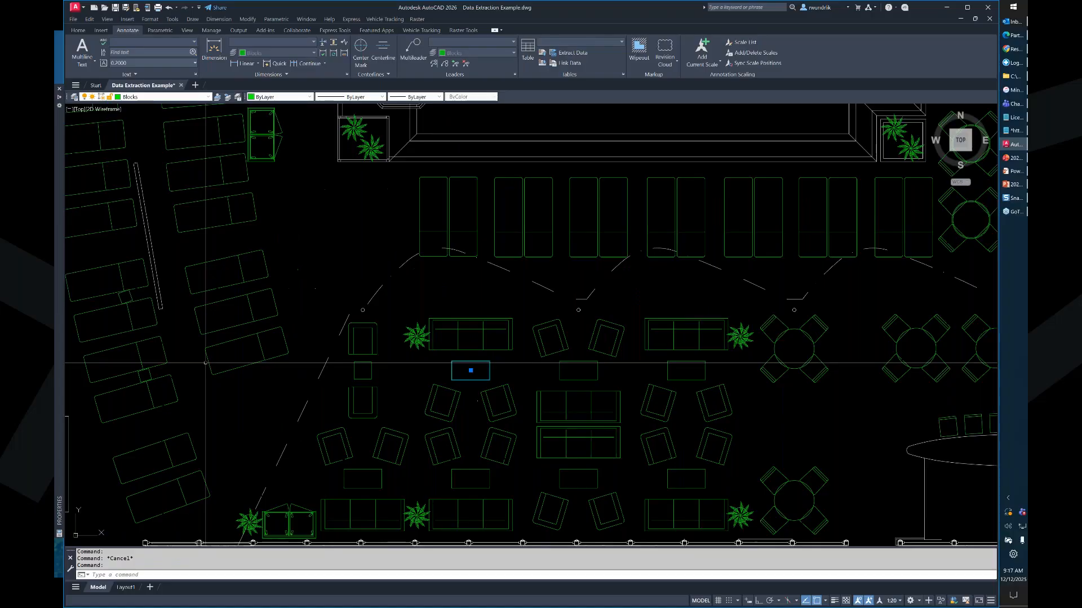
pyautogui.moveTo(59, 366)
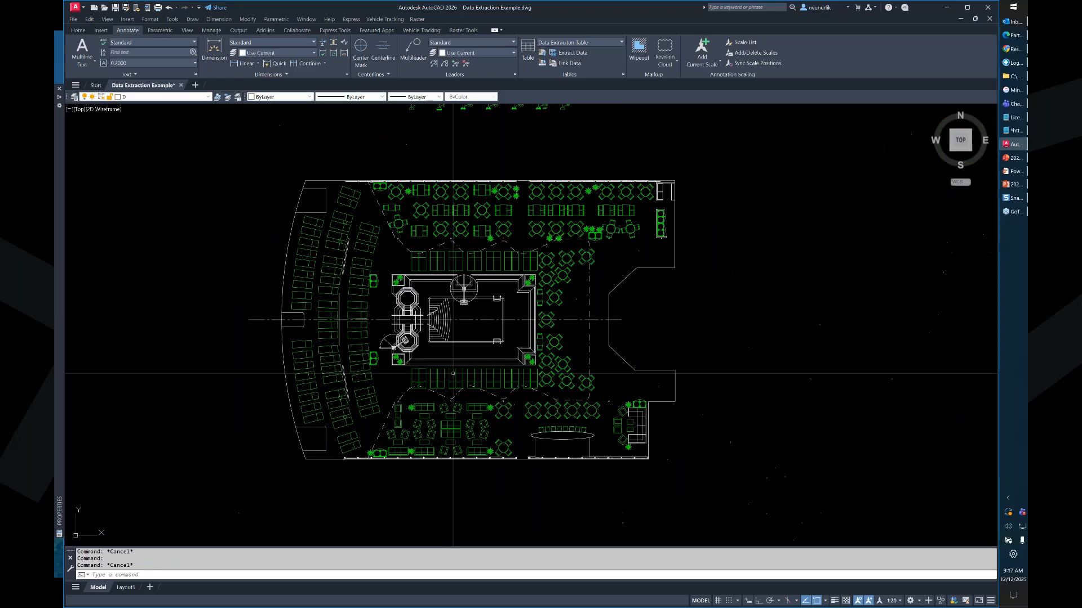
pyautogui.click(570, 52)
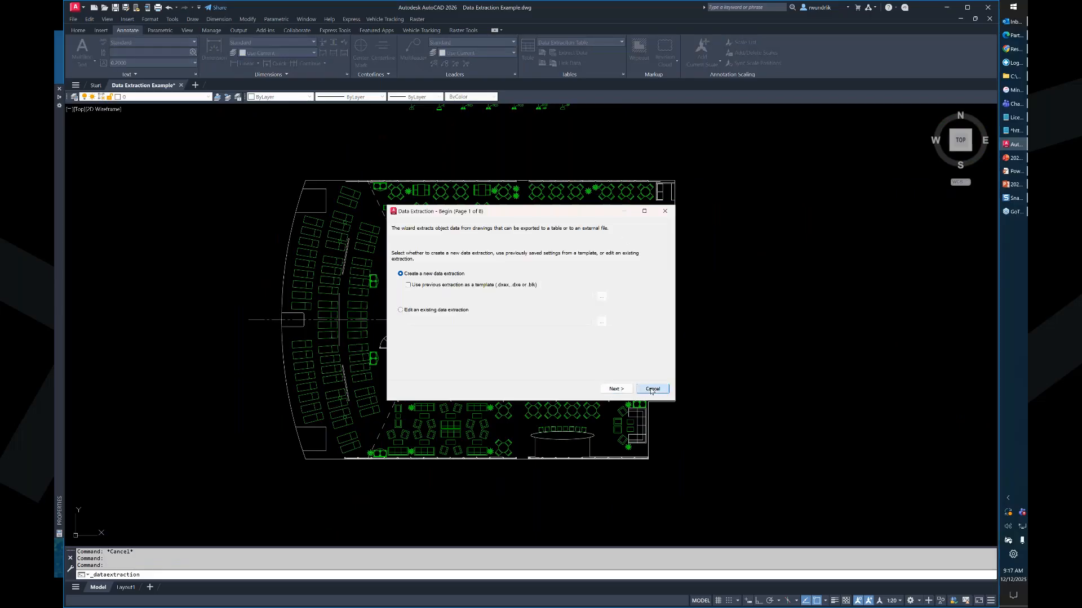
pyautogui.click(651, 389)
pyautogui.scroll(-5, 575, 350)
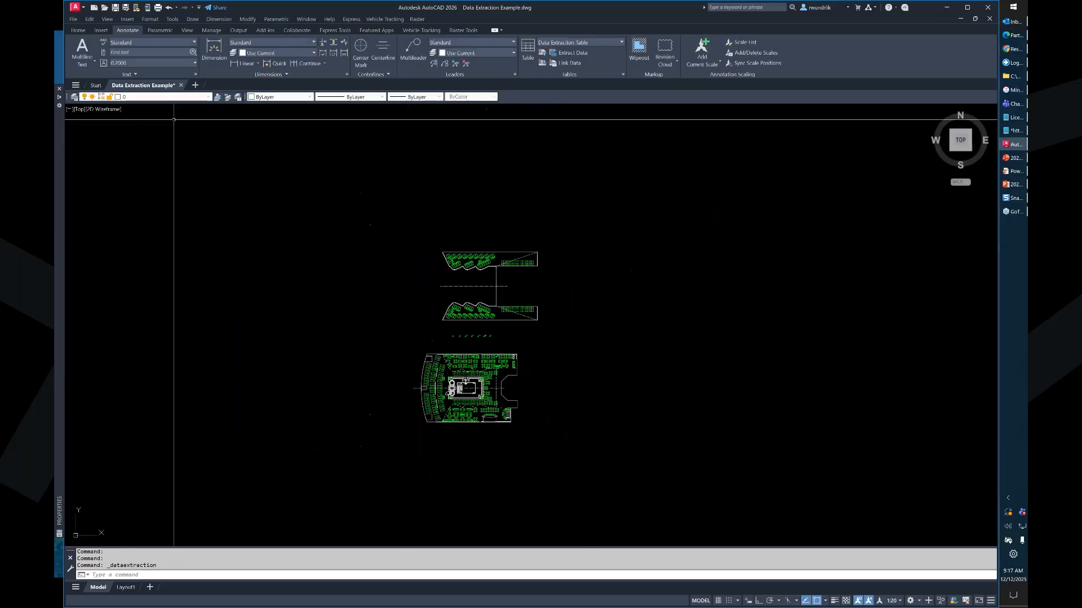
# - Start a new data extraction and save its named definition file in the Webinar folder under Working Data
pyautogui.click(572, 53)
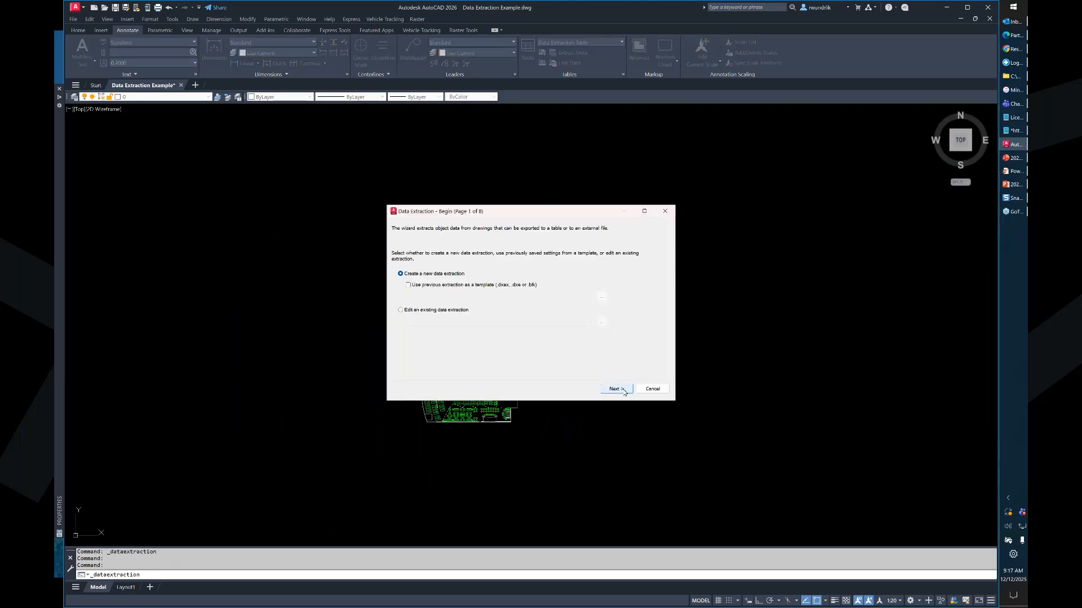
pyautogui.click(616, 389)
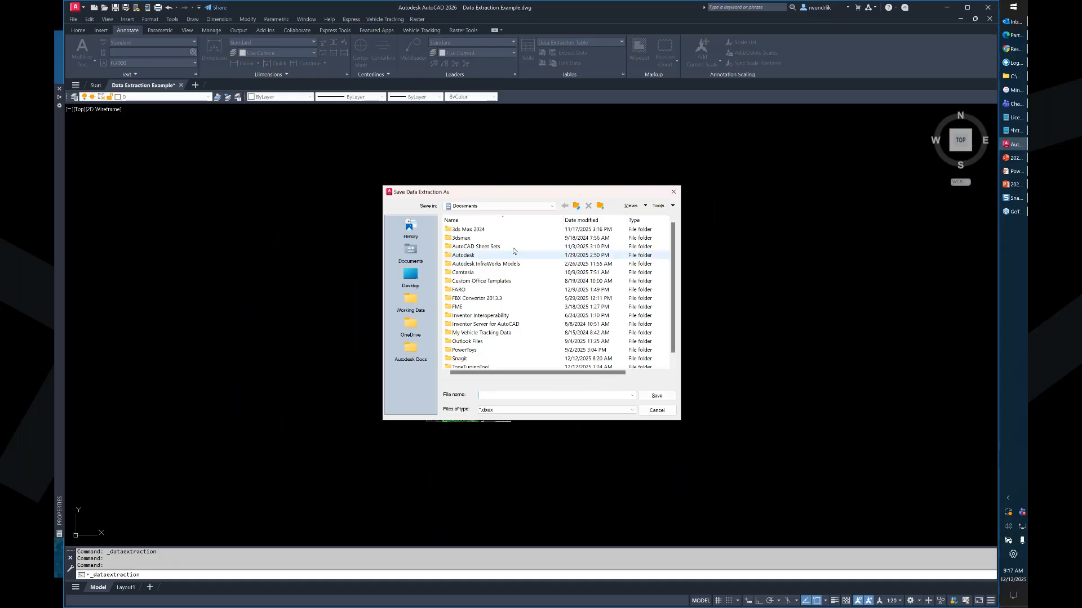
pyautogui.click(410, 300)
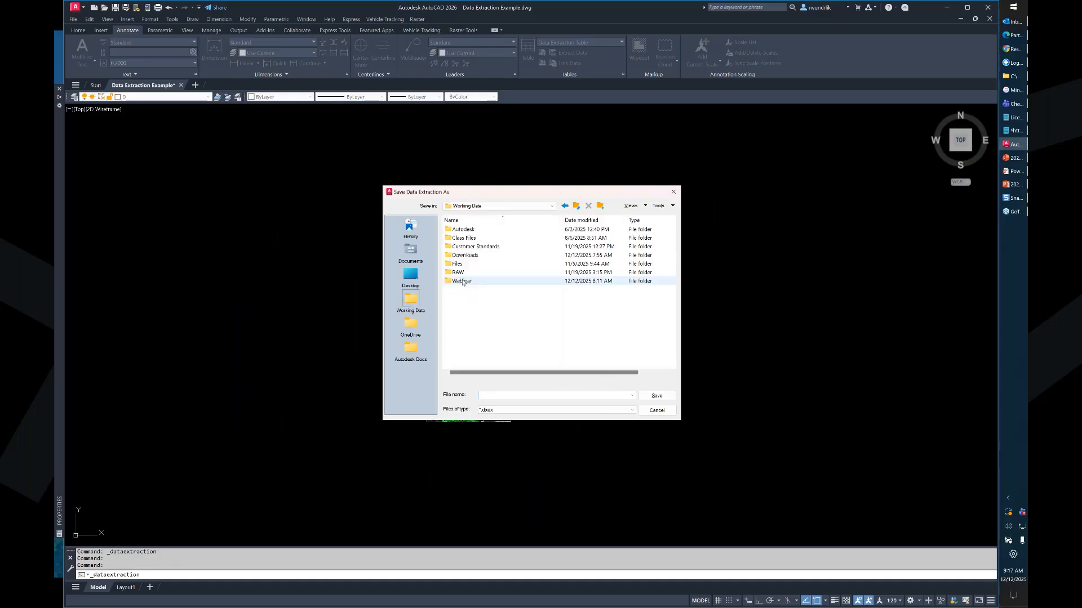
pyautogui.doubleClick(462, 281)
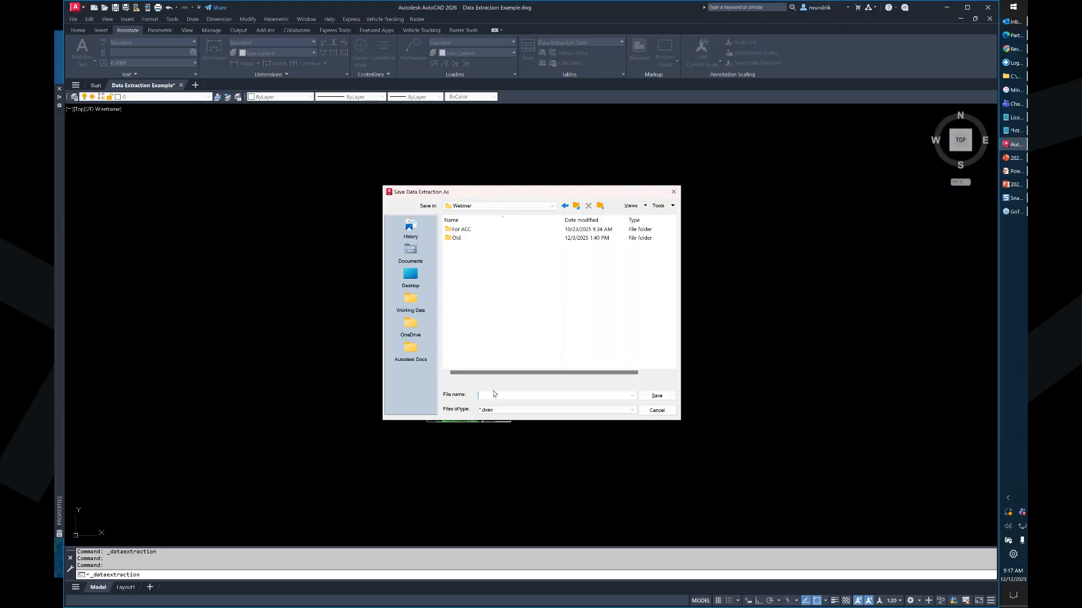
pyautogui.write('D')
pyautogui.write('Ch')
pyautogui.write('B')
pyautogui.write('ts')
pyautogui.click(657, 396)
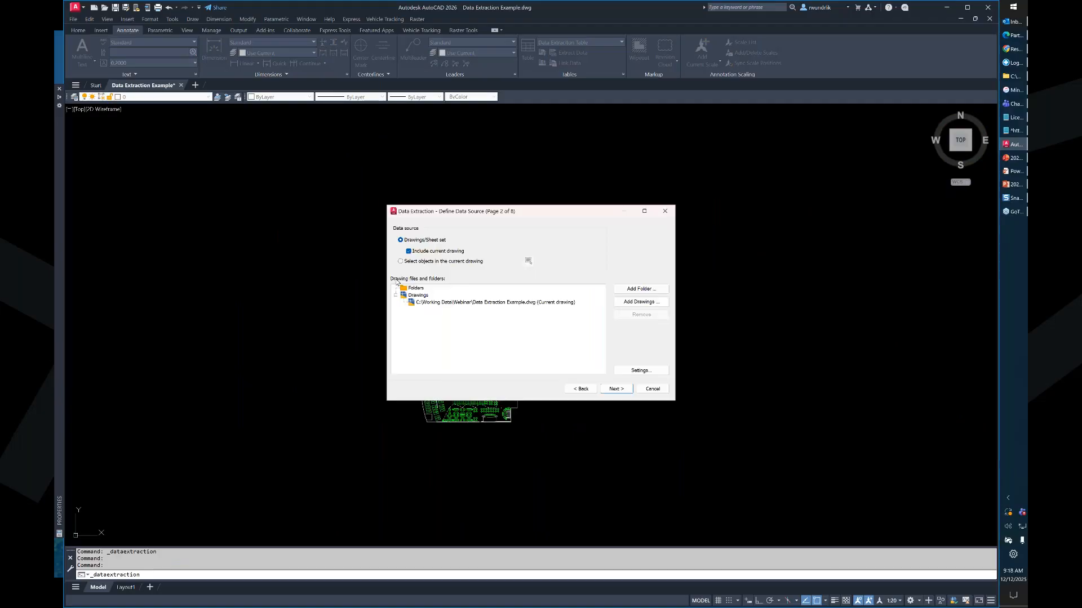
# - Keep the current drawing as data source, extracting from blocks and xrefs in model space, and continue to object selection
pyautogui.click(472, 304)
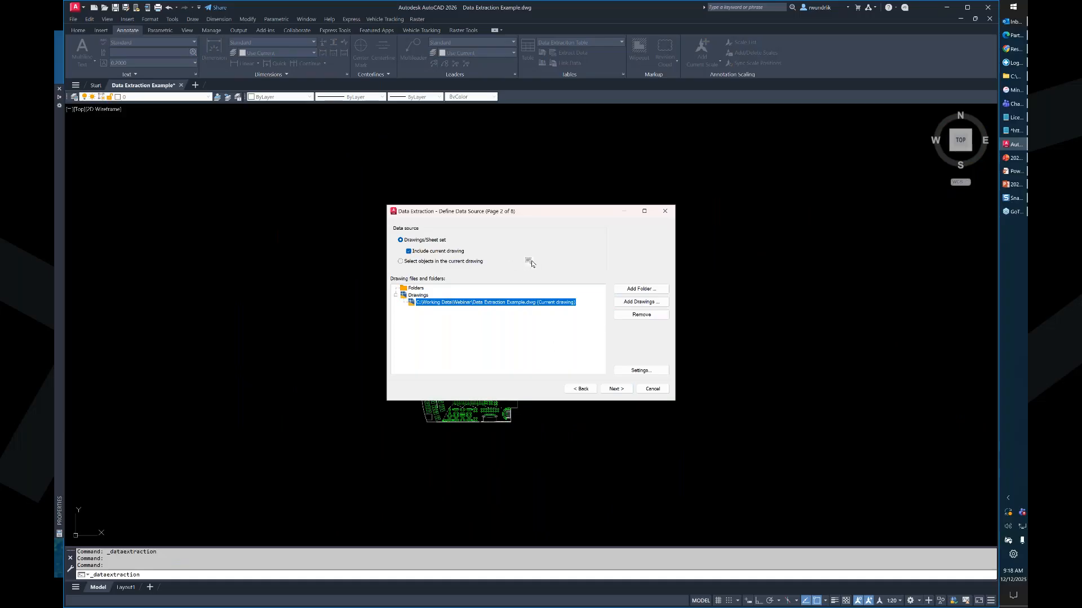
pyautogui.click(641, 370)
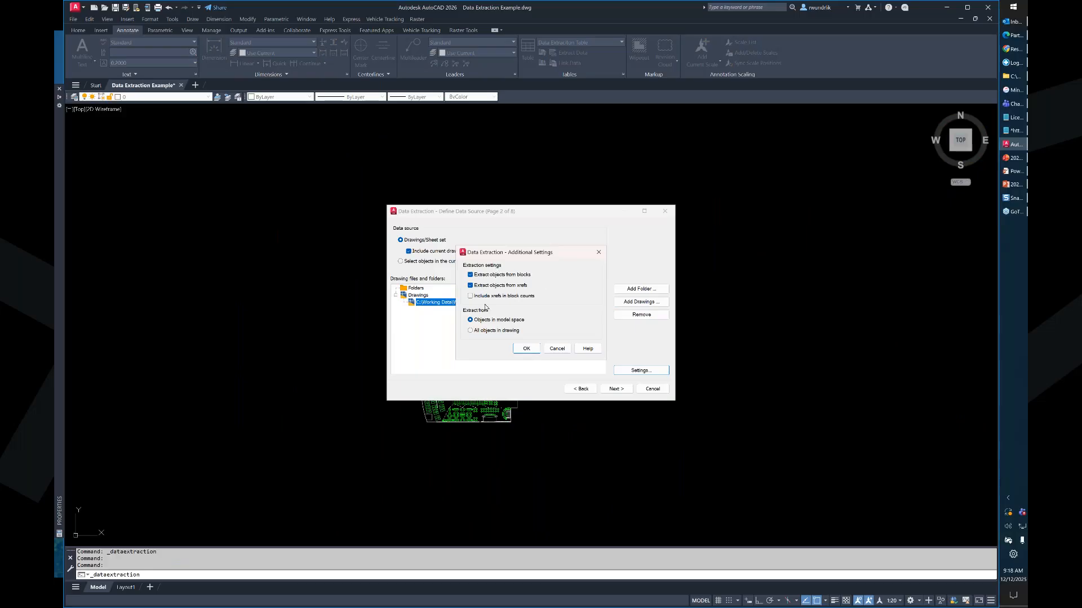
pyautogui.click(526, 348)
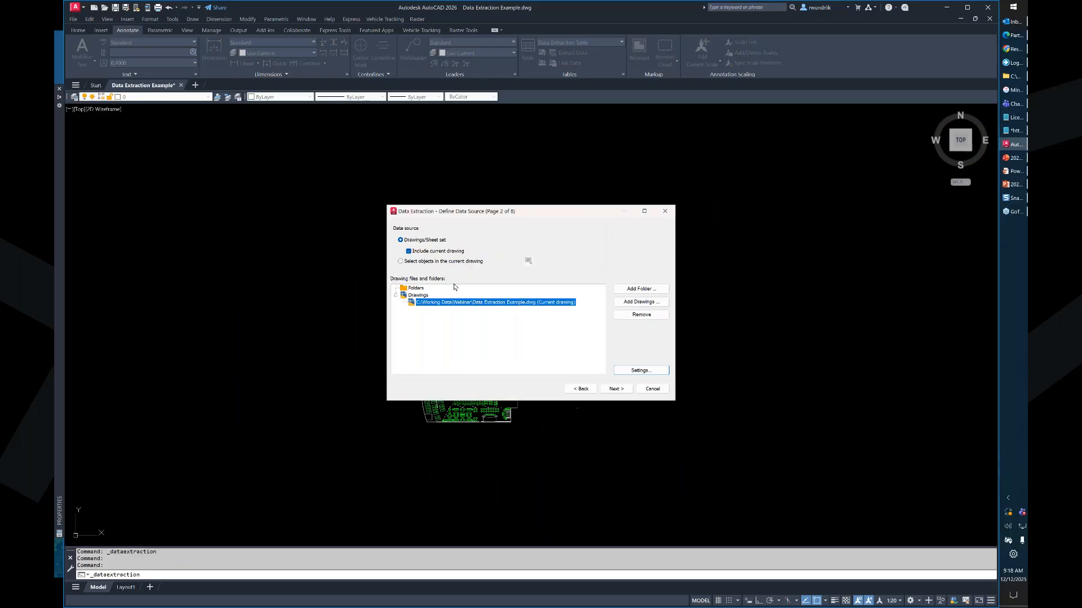
pyautogui.click(616, 389)
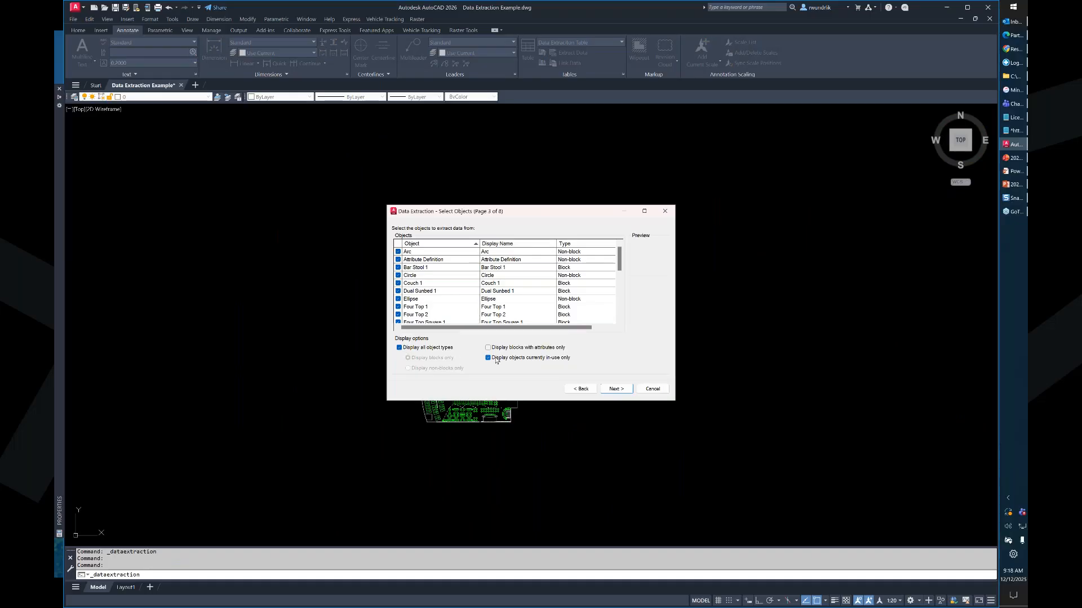
# - Limit the extraction's object list to blocks only and enlarge the wizard to show the whole list
pyautogui.click(406, 348)
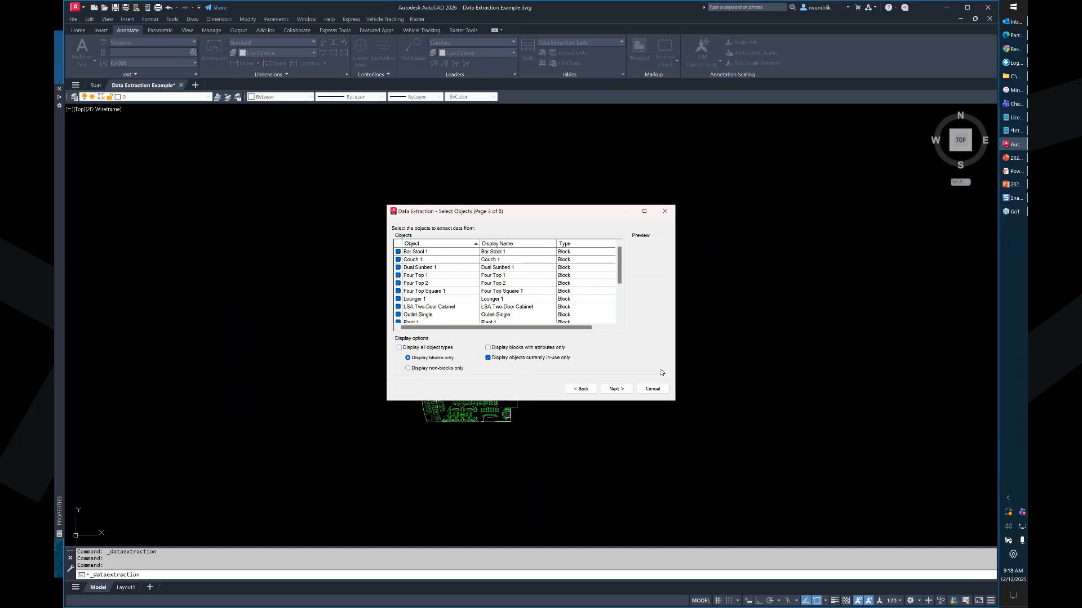
pyautogui.moveTo(674, 400); pyautogui.dragTo(722, 464)
pyautogui.moveTo(722, 464); pyautogui.dragTo(771, 516)
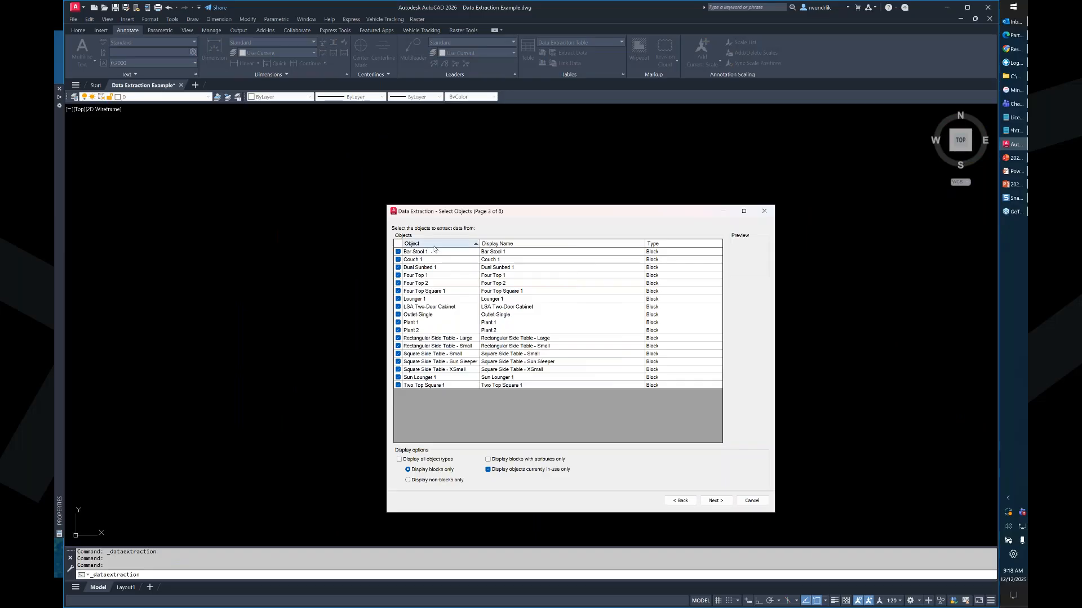
# - Review the block names available for extraction, from Four Top 1 through Plant 2
pyautogui.click(438, 275)
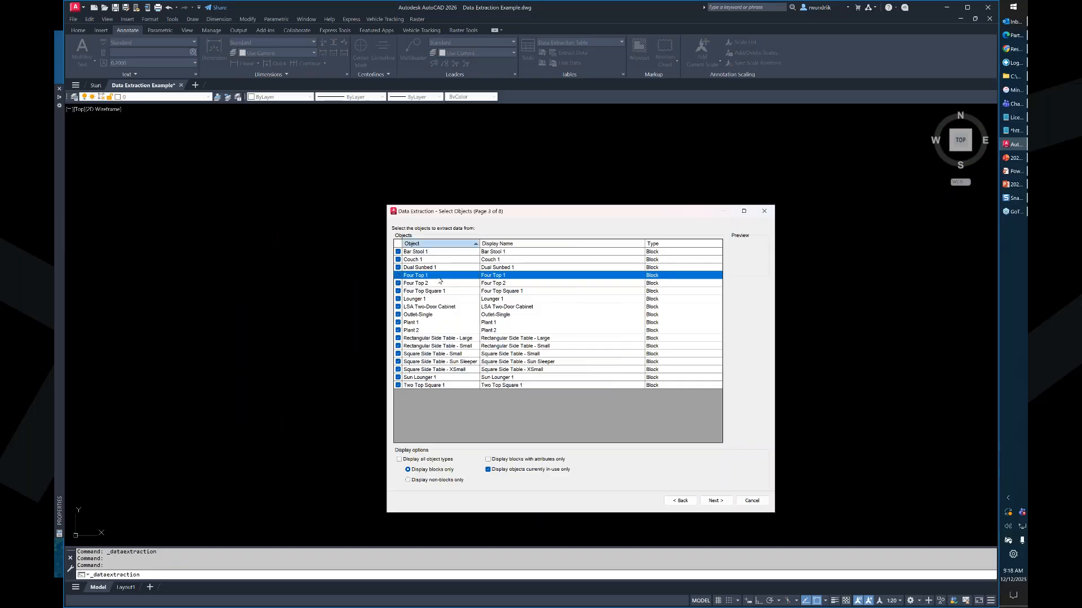
pyautogui.click(436, 284)
pyautogui.click(473, 292)
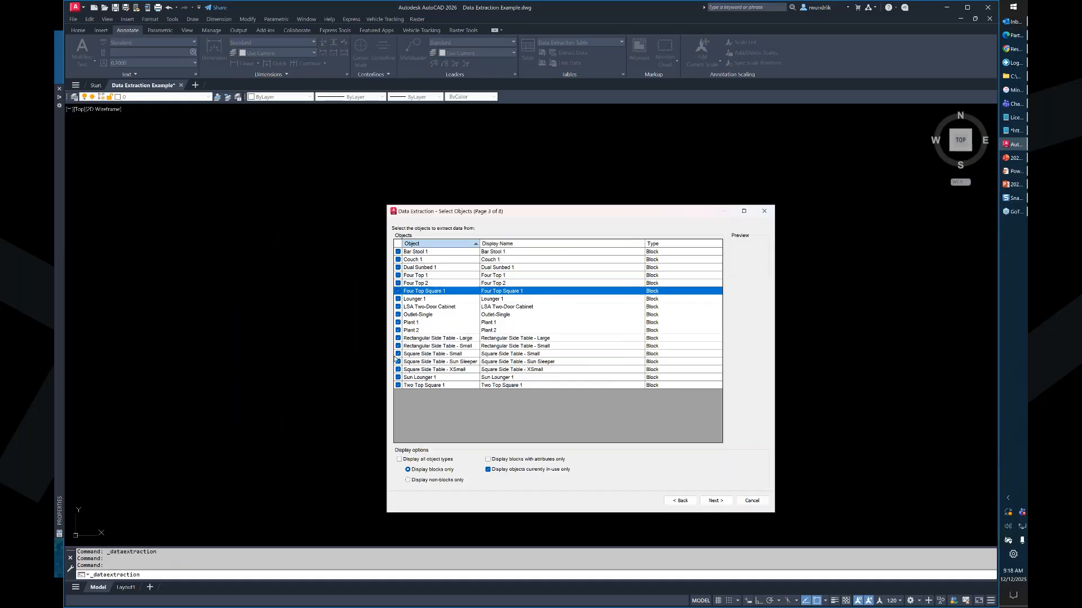
pyautogui.click(444, 300)
pyautogui.click(459, 308)
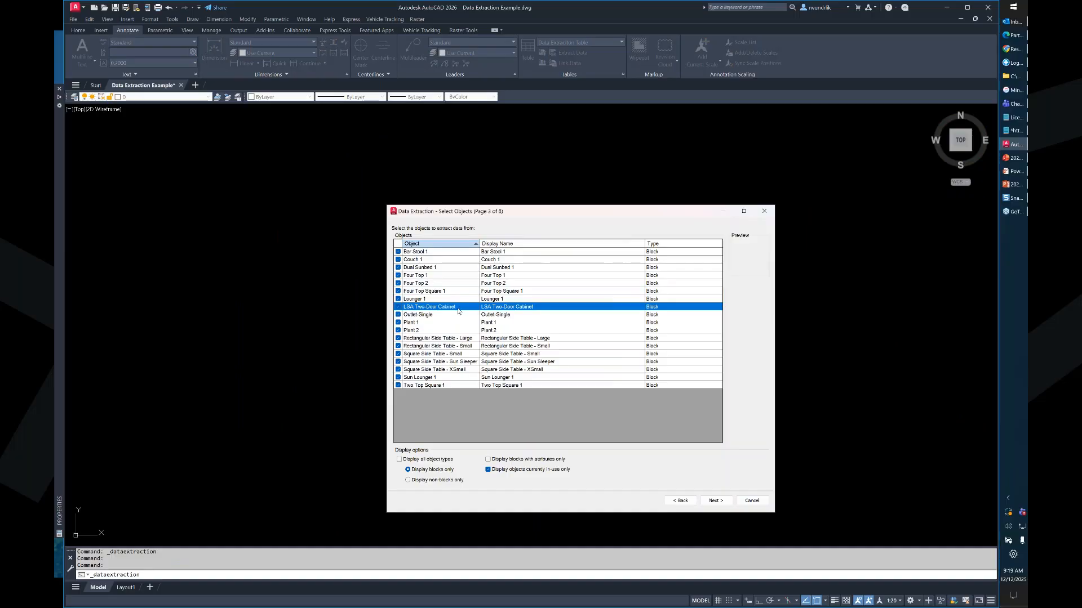
pyautogui.click(439, 316)
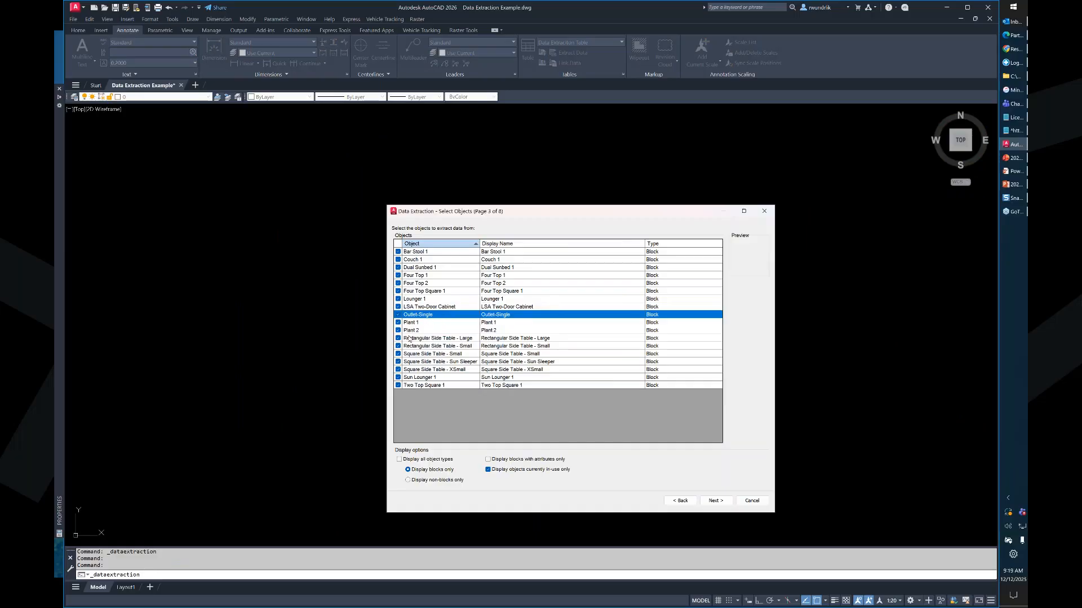
pyautogui.click(421, 322)
pyautogui.click(424, 330)
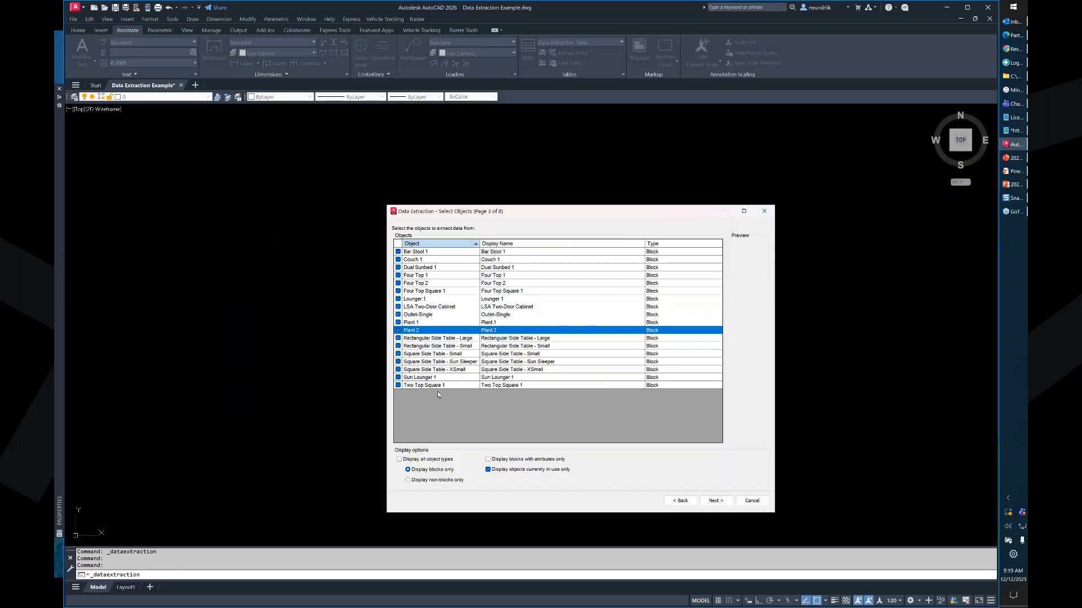
# - Continue to property selection and filter out the 3D Visualization, Drawing, General and Geometry categories
pyautogui.click(711, 500)
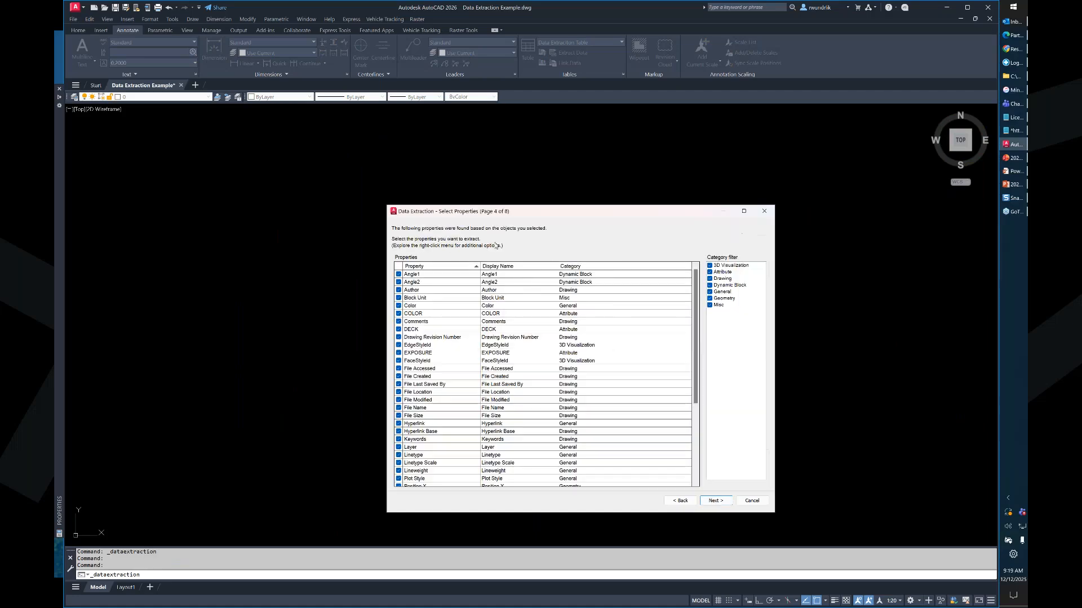
pyautogui.moveTo(492, 214); pyautogui.dragTo(439, 165)
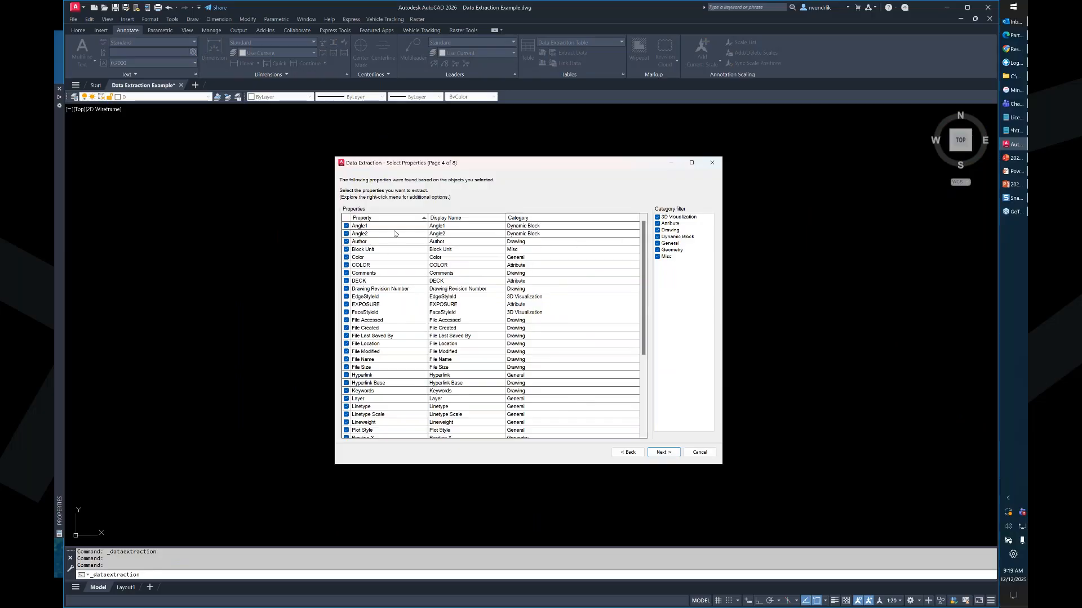
pyautogui.click(657, 218)
pyautogui.click(658, 230)
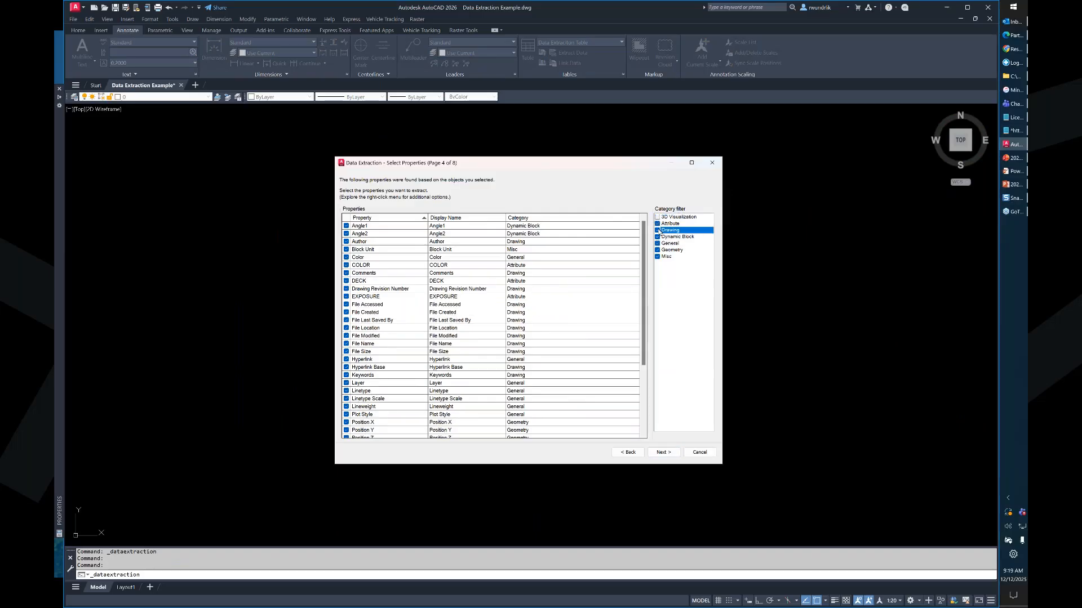
pyautogui.click(657, 231)
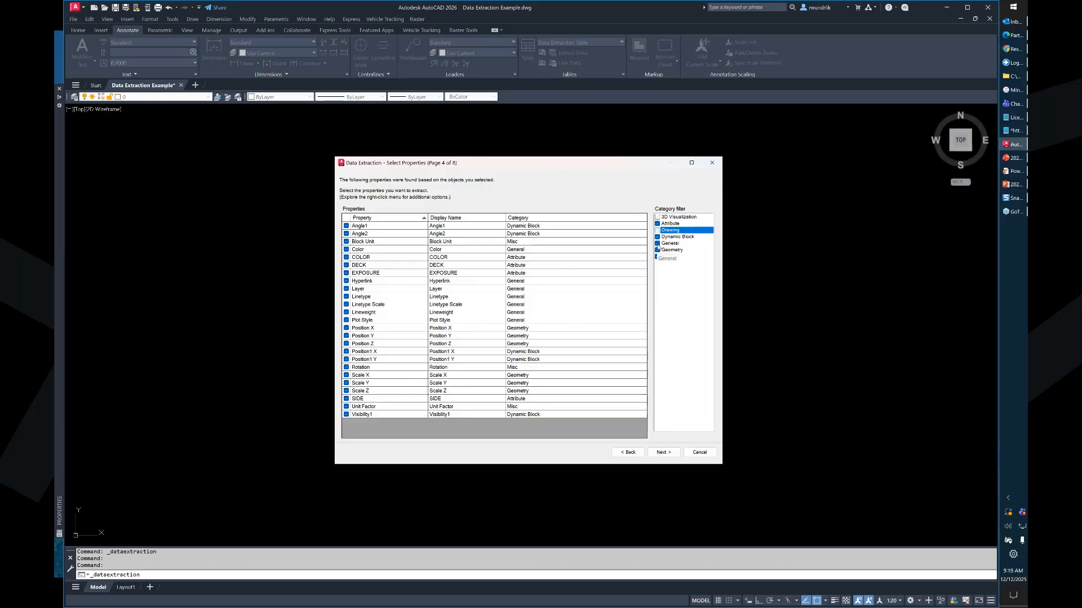
pyautogui.click(658, 244)
pyautogui.click(657, 250)
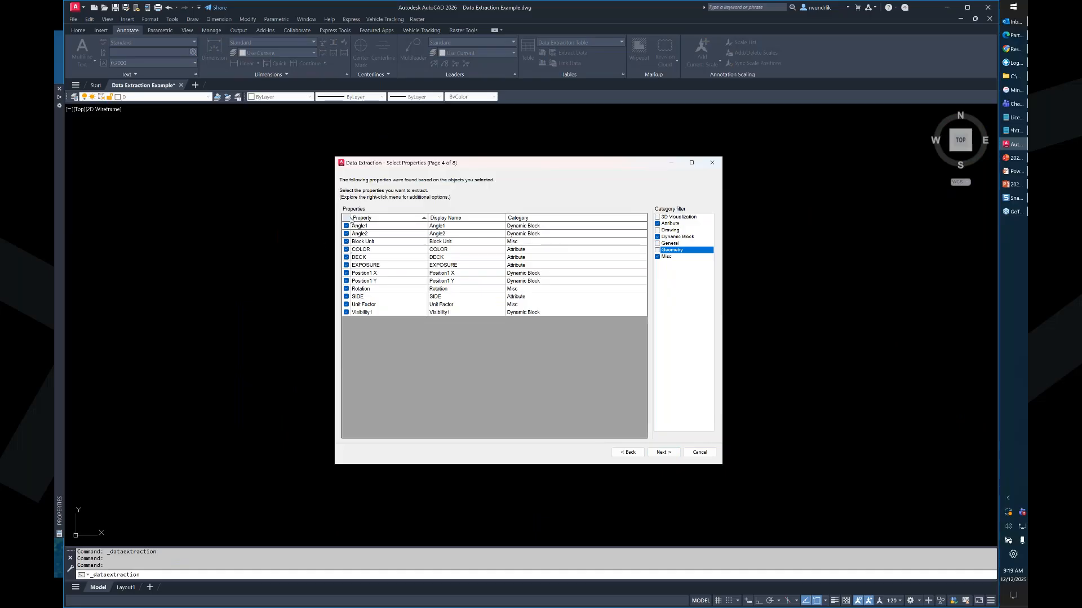
# - Clear all listed properties and include only the COLOR, DECK, EXPOSURE and SIDE attributes in the extraction
pyautogui.rightClick(369, 225)
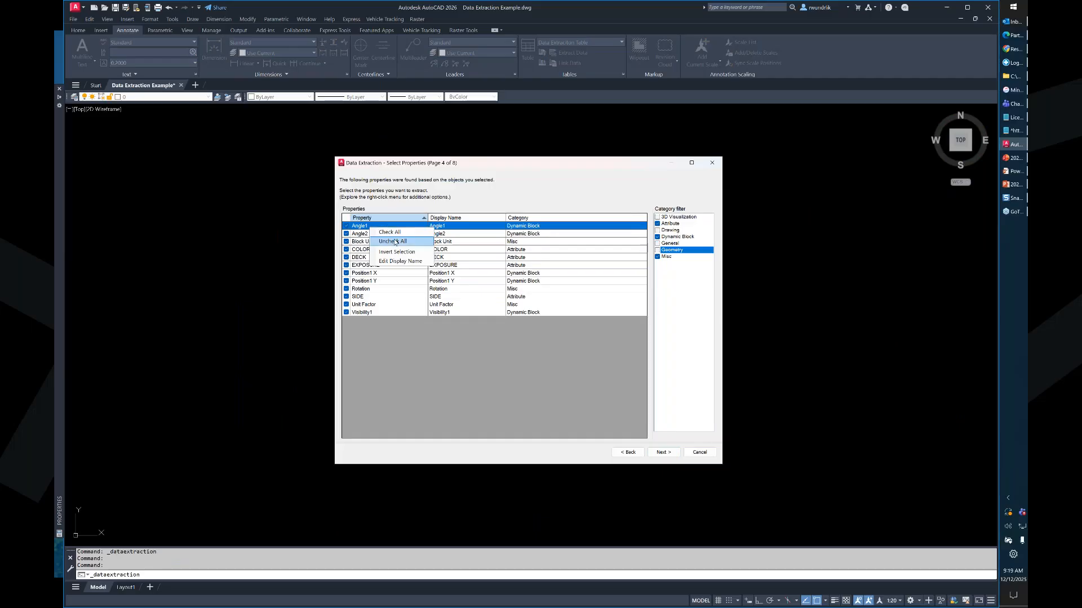
pyautogui.click(395, 242)
pyautogui.click(346, 252)
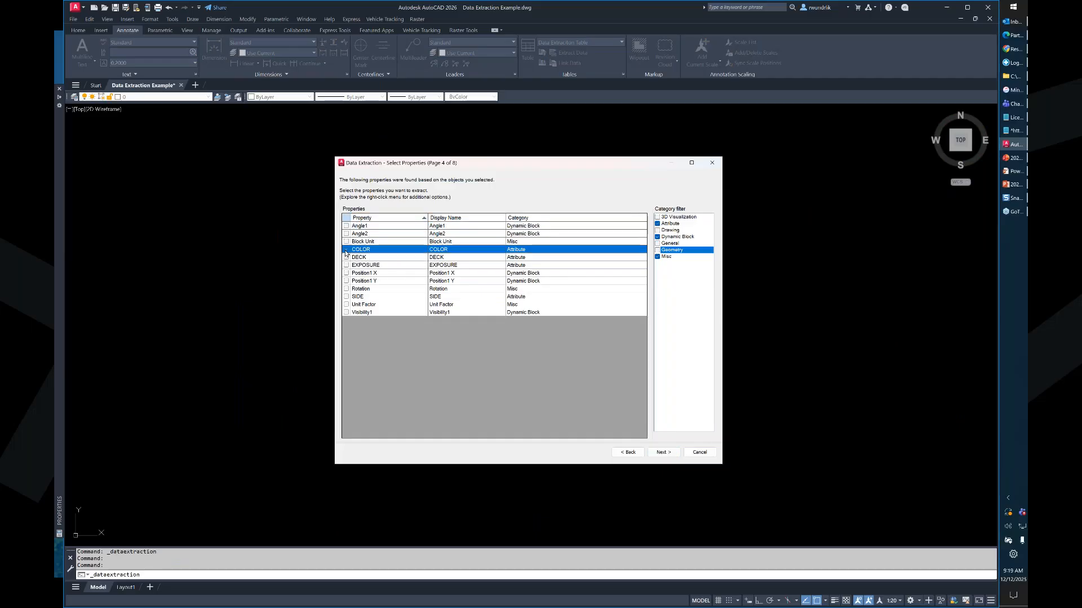
pyautogui.click(346, 257)
pyautogui.click(346, 264)
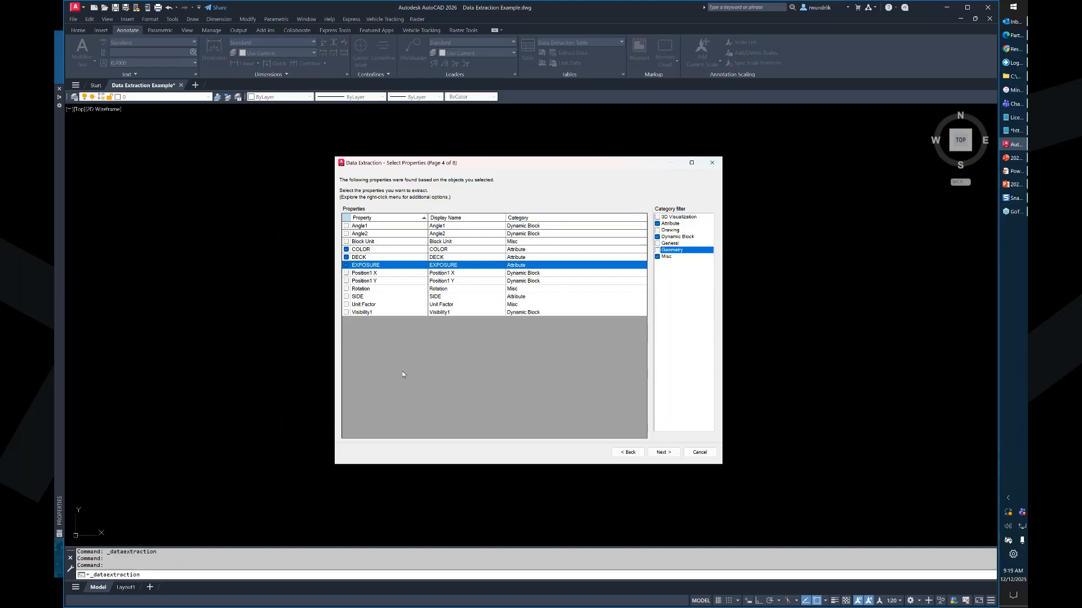
pyautogui.click(346, 297)
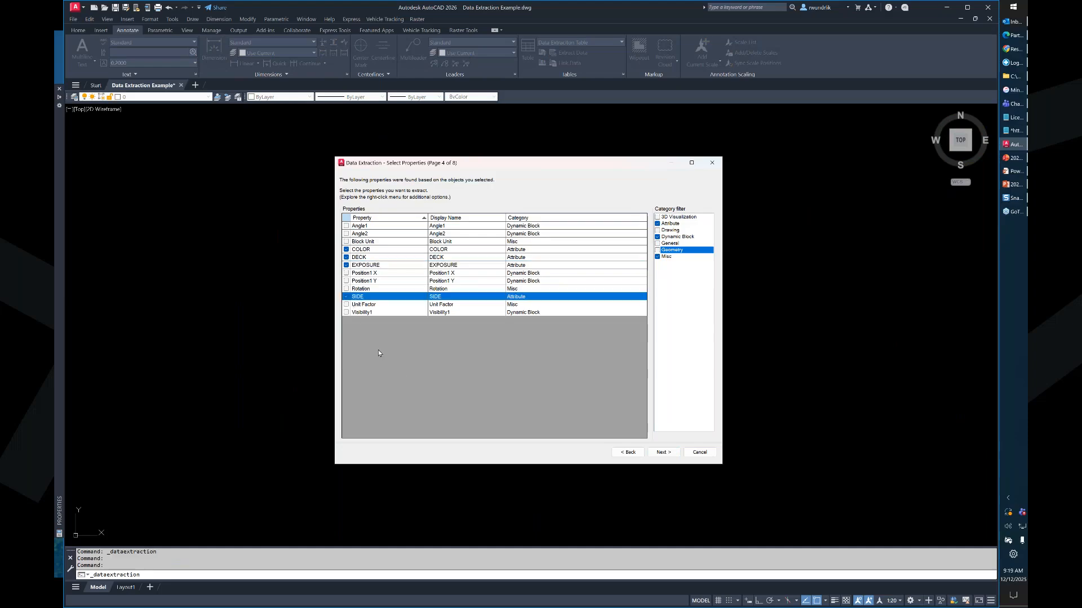
# - Exclude the Outlet-Single block from the objects to extract, keep the four attribute properties and continue to refining the data
pyautogui.click(346, 312)
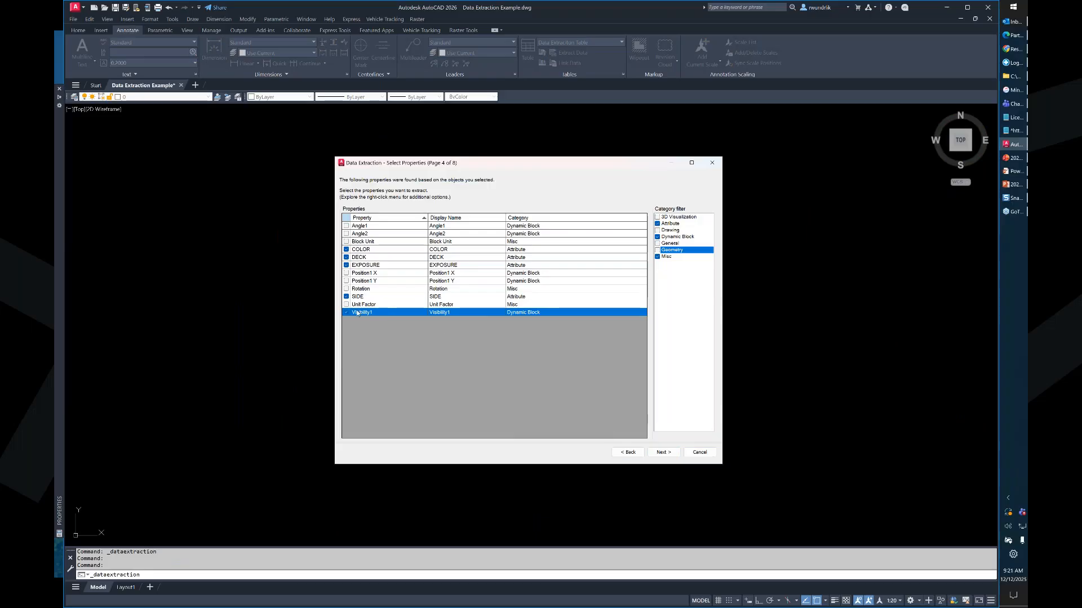
pyautogui.click(628, 452)
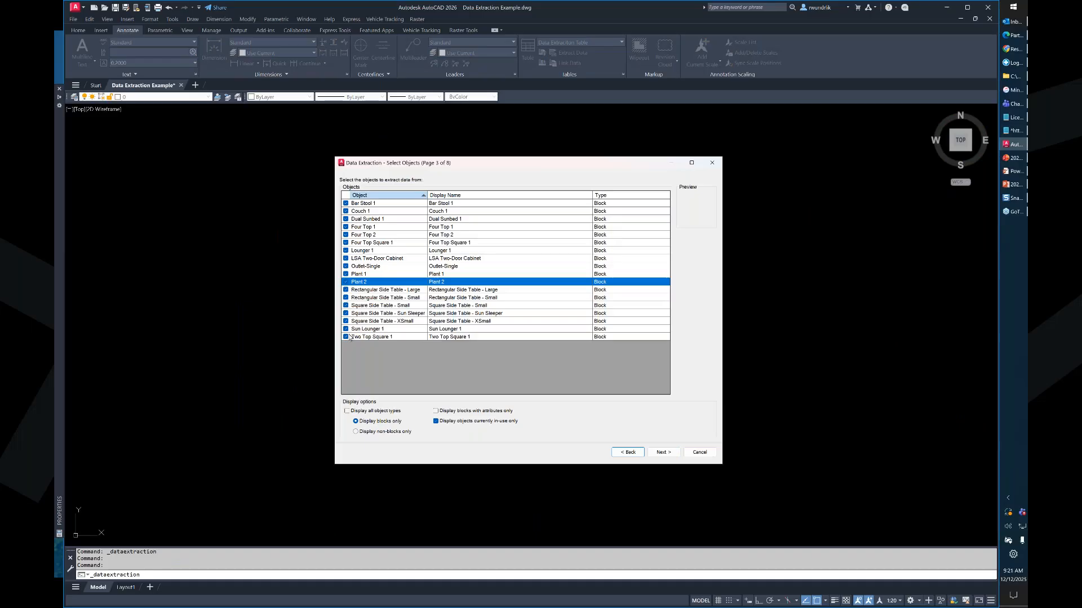
pyautogui.click(346, 267)
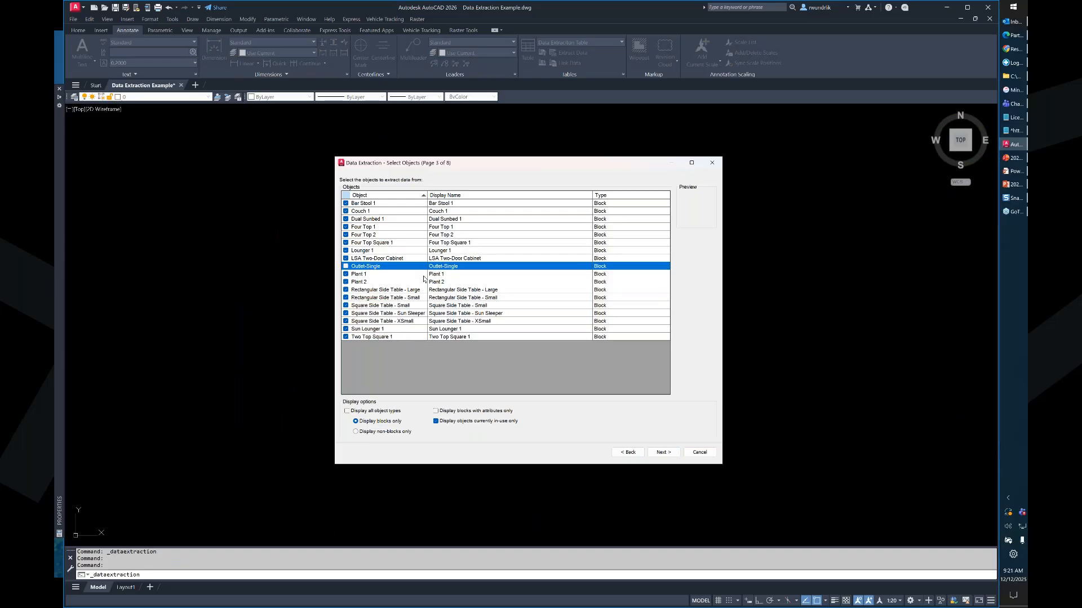
pyautogui.click(663, 453)
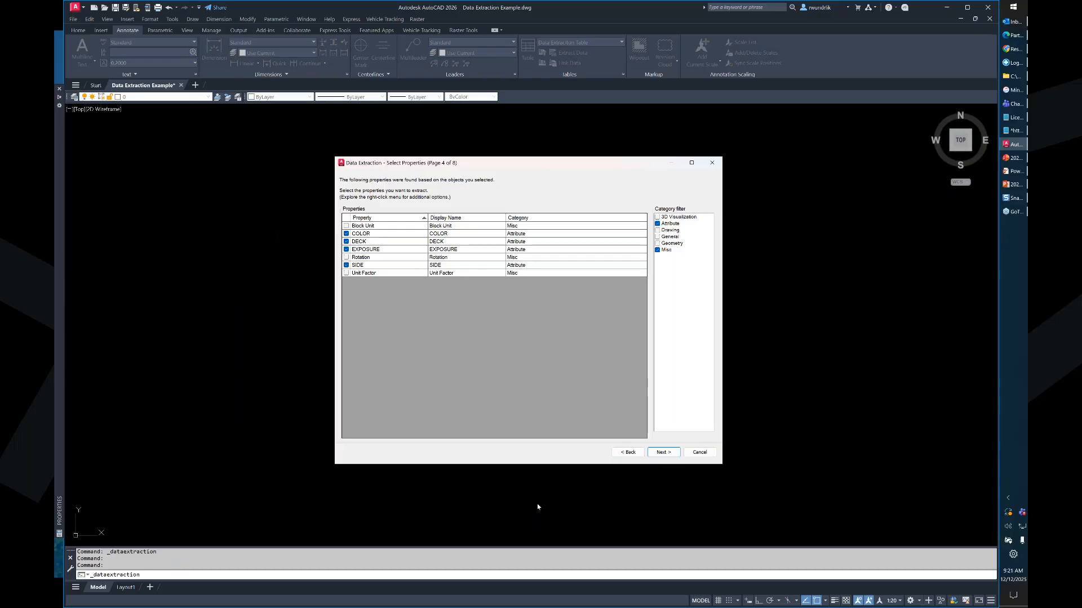
pyautogui.click(659, 452)
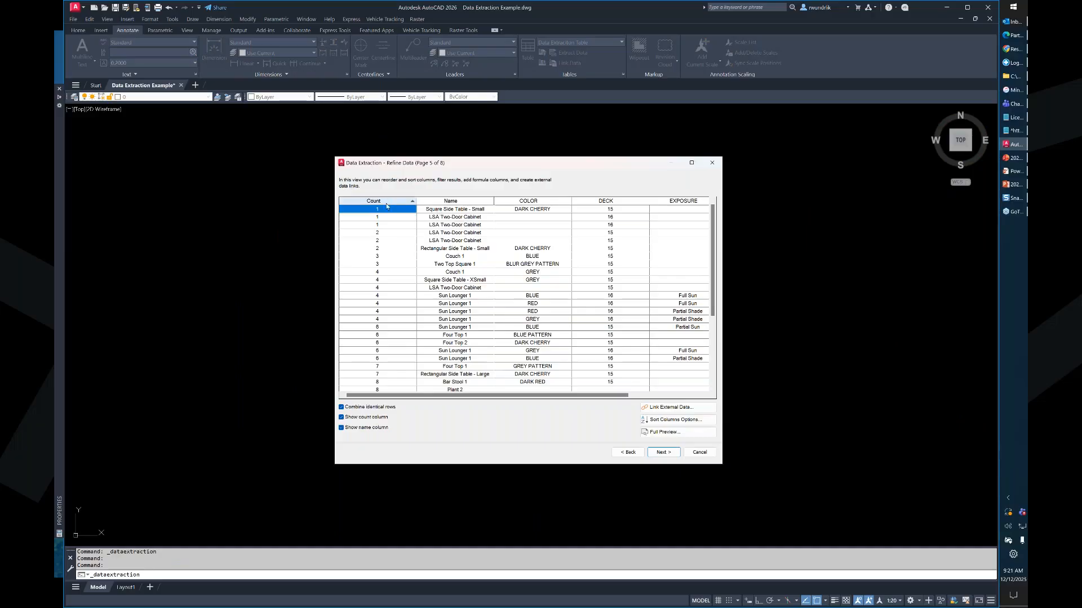
# - Examine the refined rows, comparing the DECK and SIDE values of the LSA Two-Door Cabinet entries
pyautogui.click(463, 219)
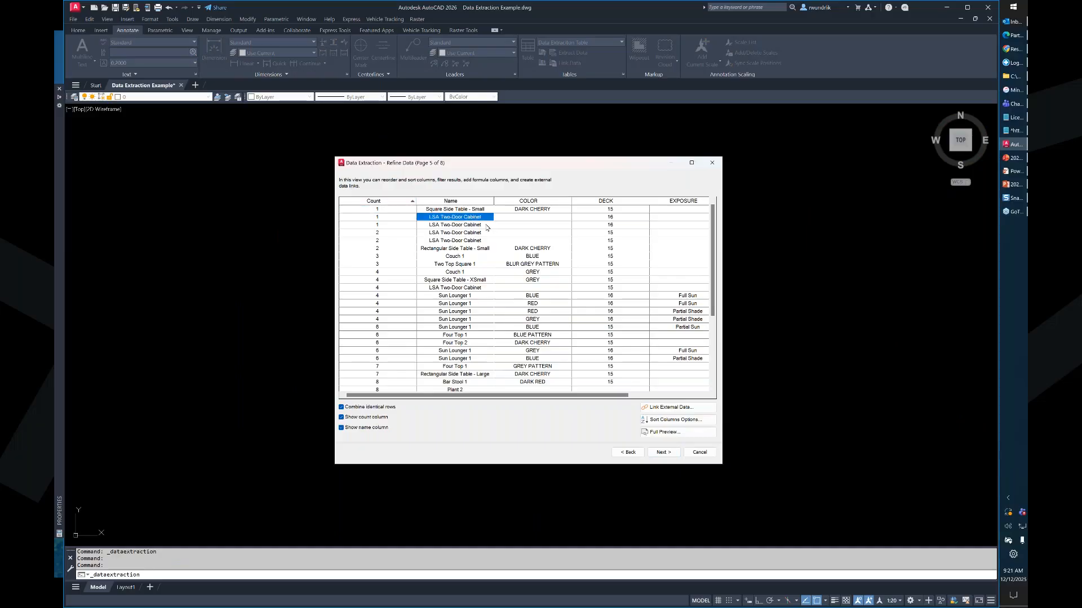
pyautogui.click(629, 220)
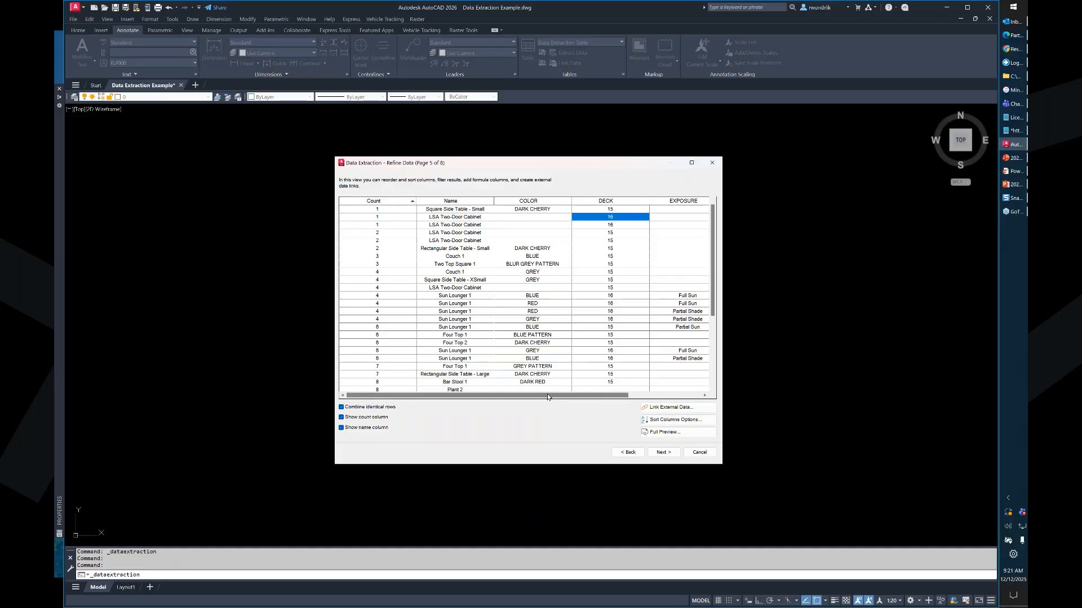
pyautogui.moveTo(547, 397); pyautogui.dragTo(630, 401)
pyautogui.click(684, 219)
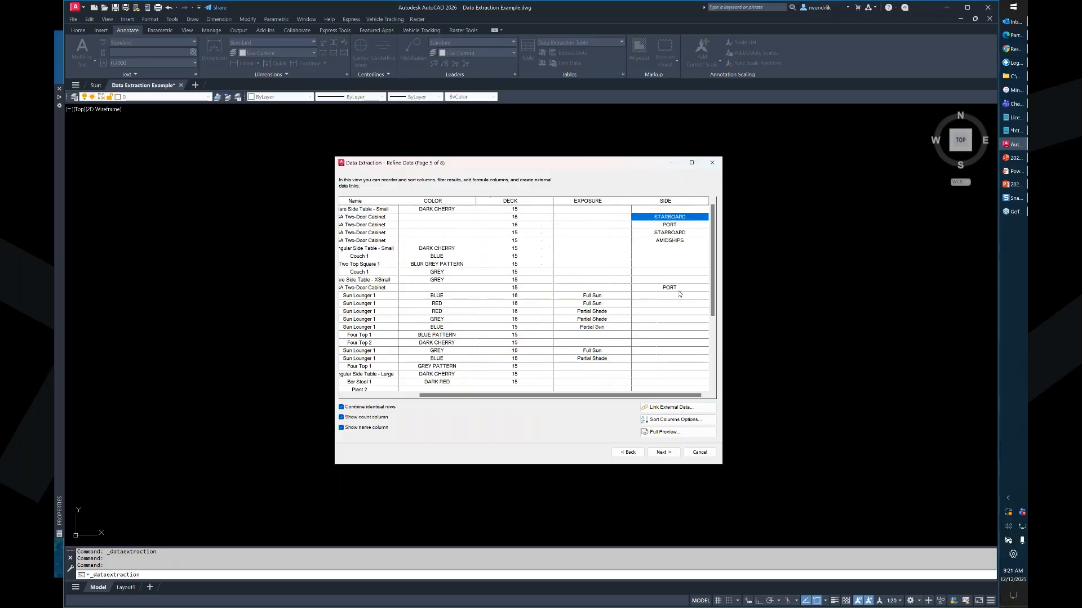
pyautogui.click(686, 226)
pyautogui.click(686, 232)
pyautogui.click(686, 240)
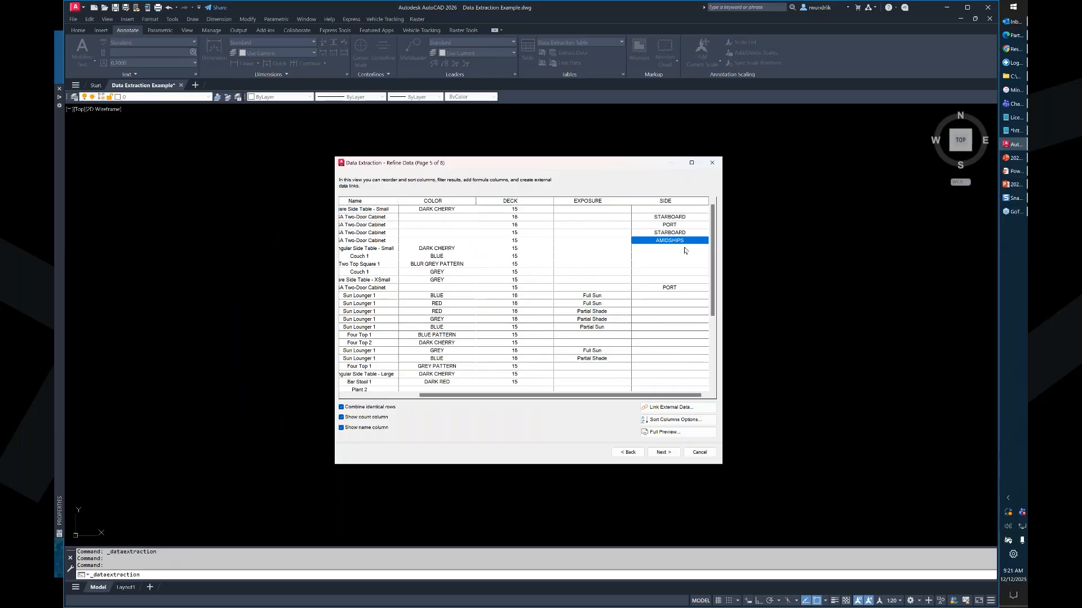
pyautogui.click(667, 289)
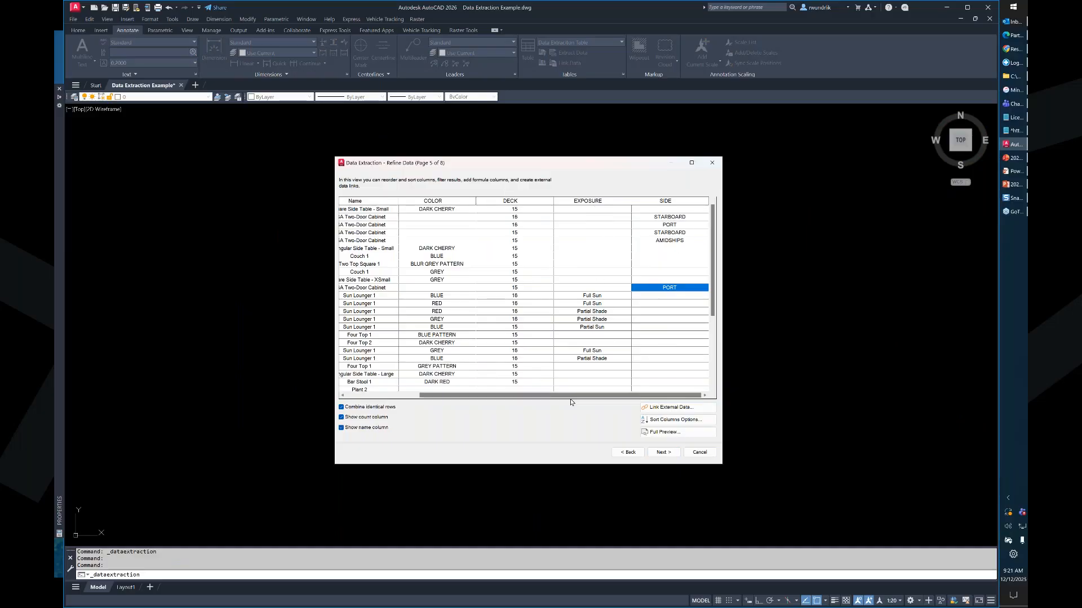
pyautogui.moveTo(571, 396); pyautogui.dragTo(506, 396)
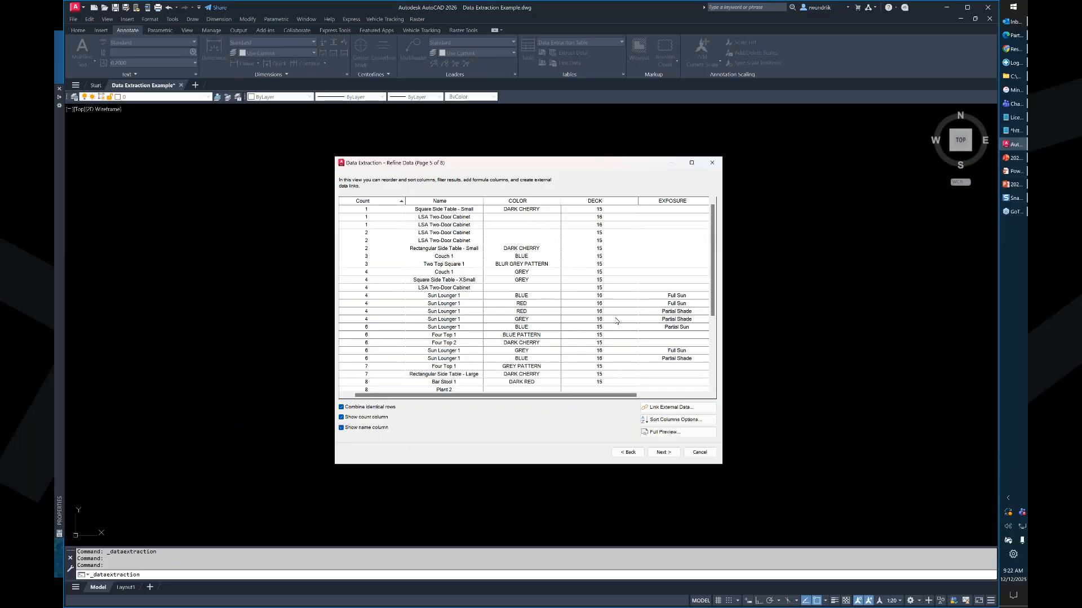
pyautogui.moveTo(621, 395); pyautogui.dragTo(569, 399)
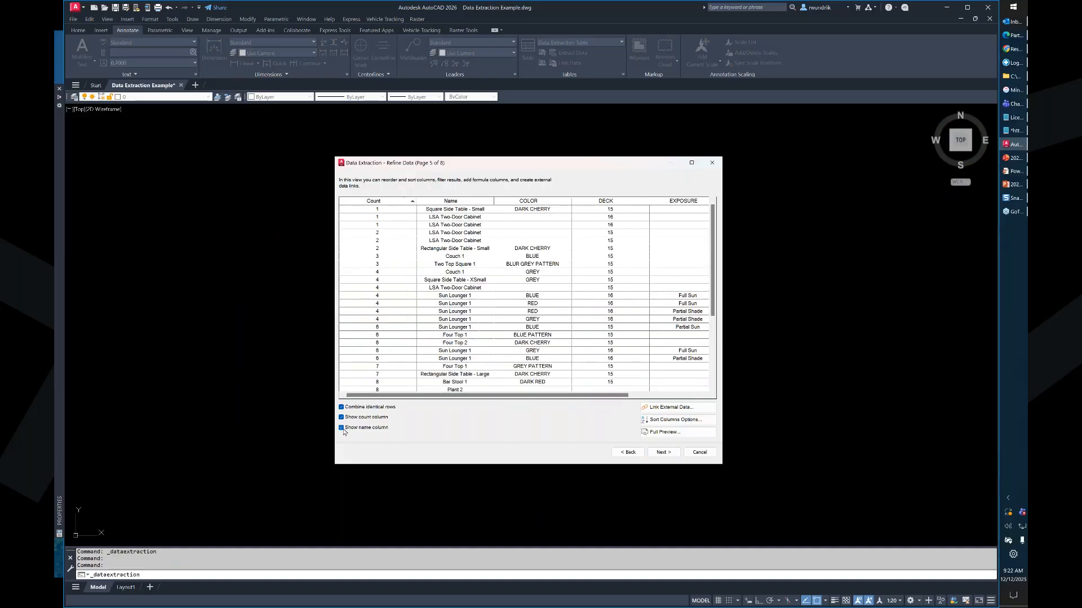
# - Turn off combining of identical rows to list every block individually, and turn it back on
pyautogui.click(341, 428)
pyautogui.click(341, 408)
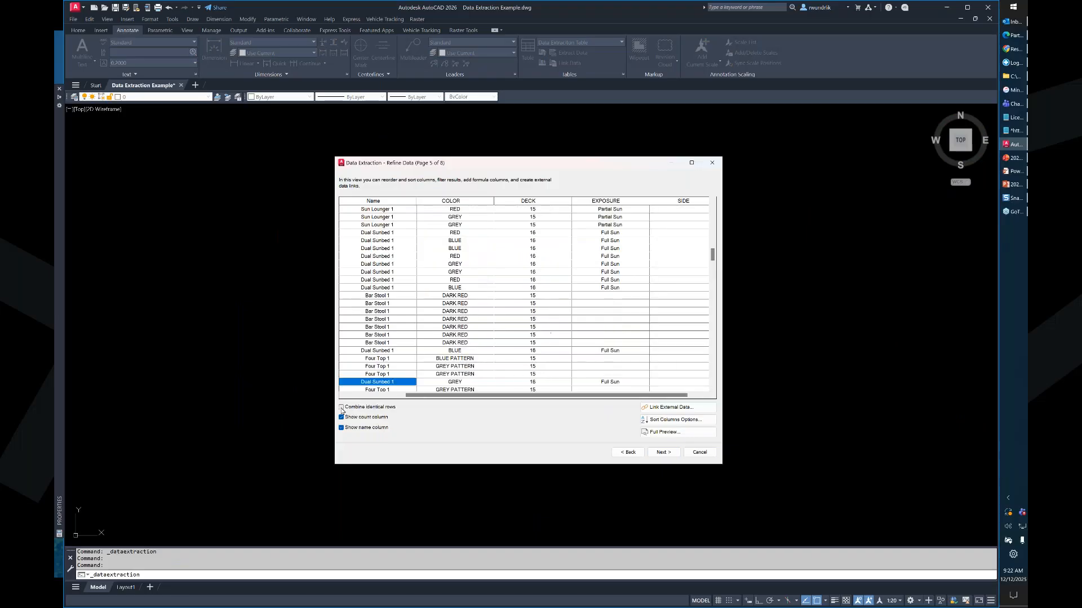
pyautogui.click(341, 408)
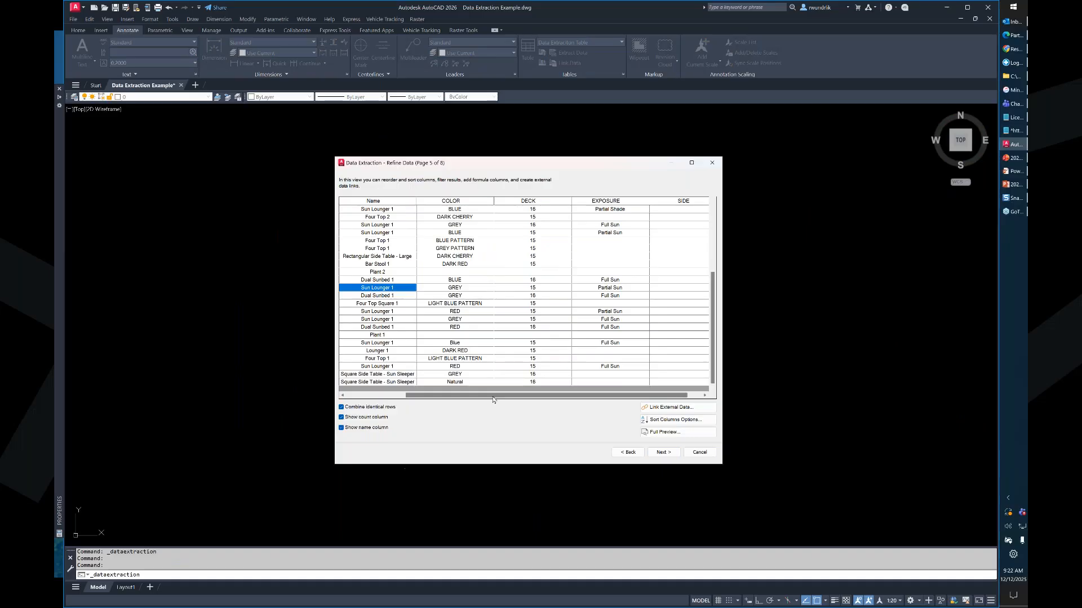
pyautogui.moveTo(493, 400); pyautogui.dragTo(434, 400)
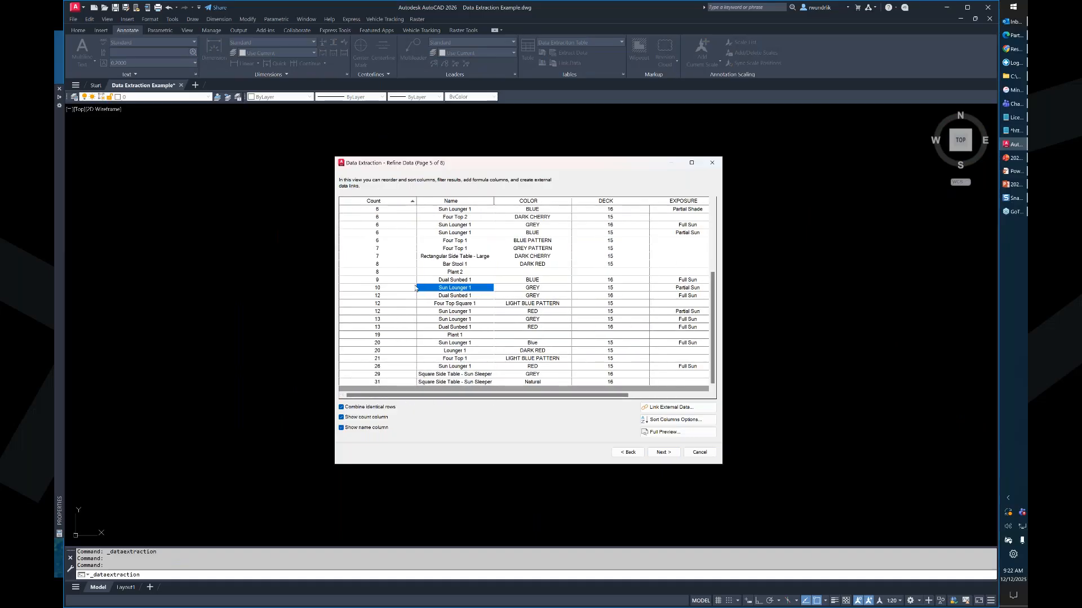
# - Output the extraction both as a table in the drawing and as Data Extraction Example.xlsx in the Working Data\Webinar folder
pyautogui.click(663, 452)
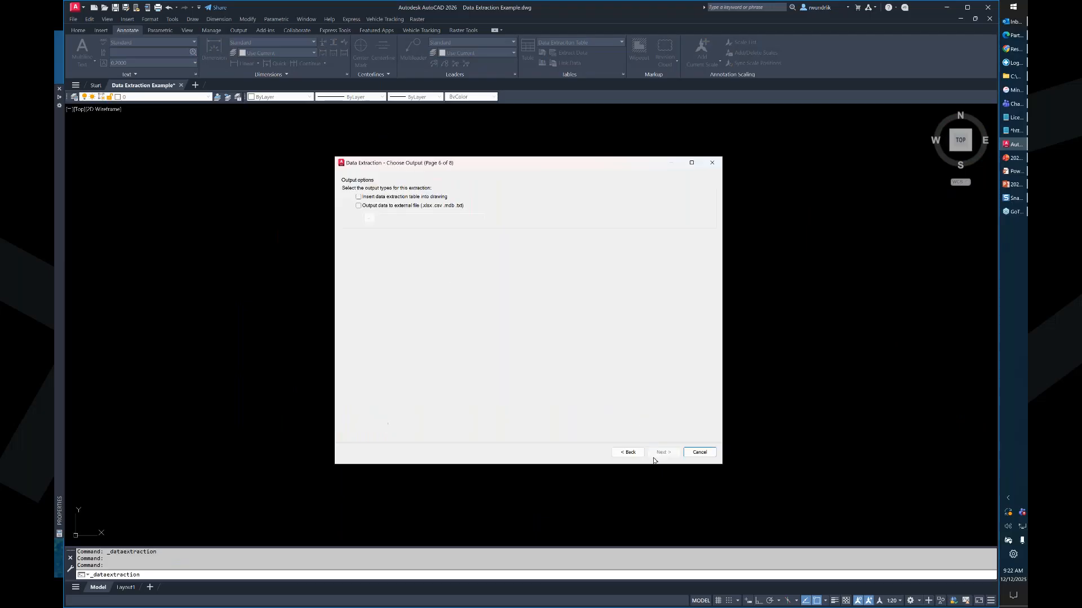
pyautogui.click(359, 196)
pyautogui.click(359, 206)
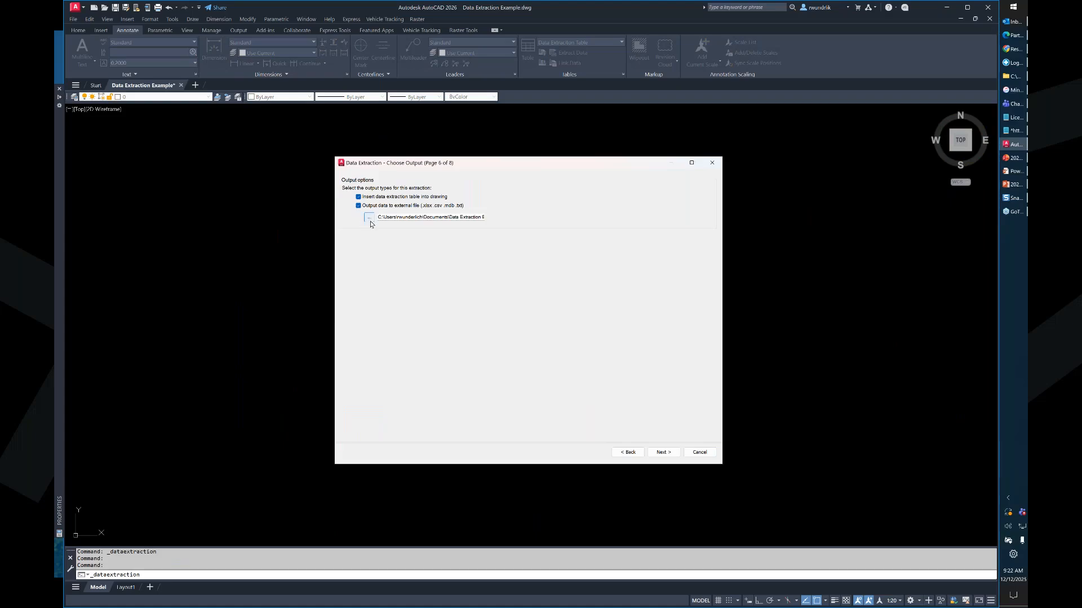
pyautogui.click(370, 219)
pyautogui.click(407, 307)
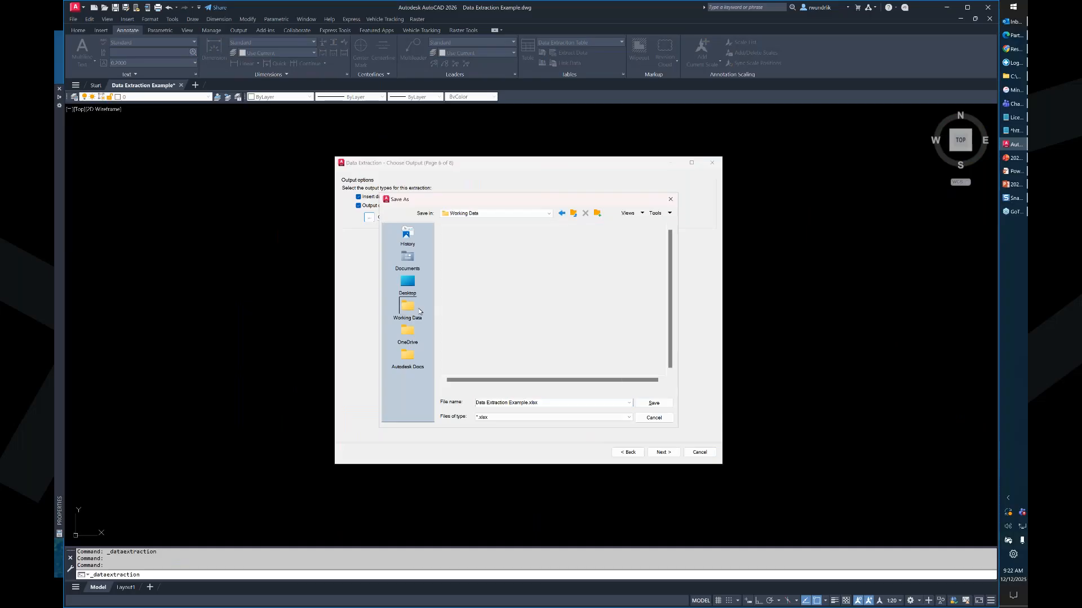
pyautogui.doubleClick(459, 288)
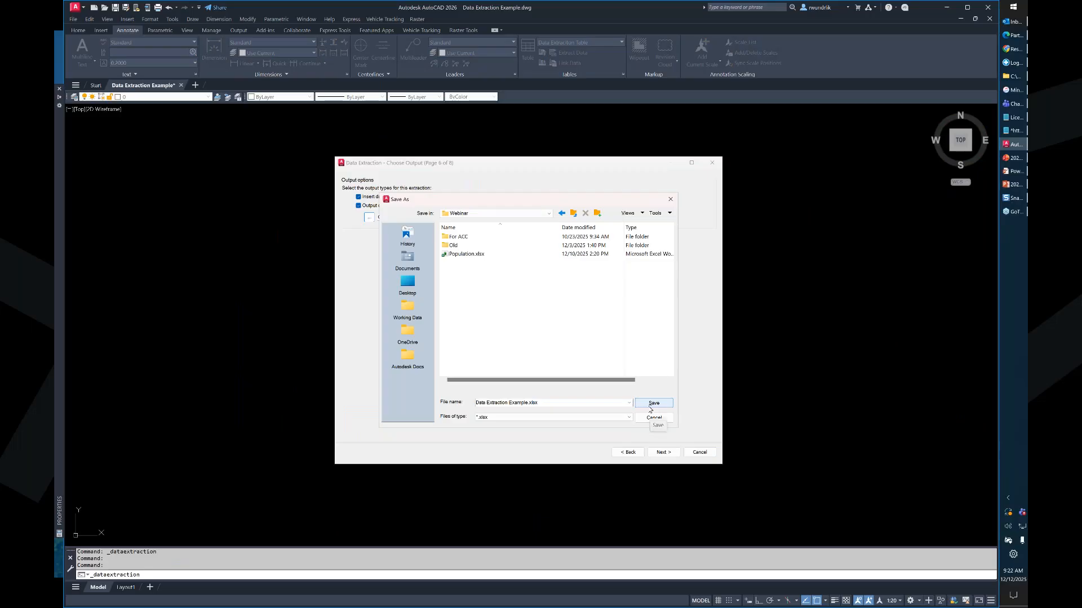
pyautogui.click(649, 404)
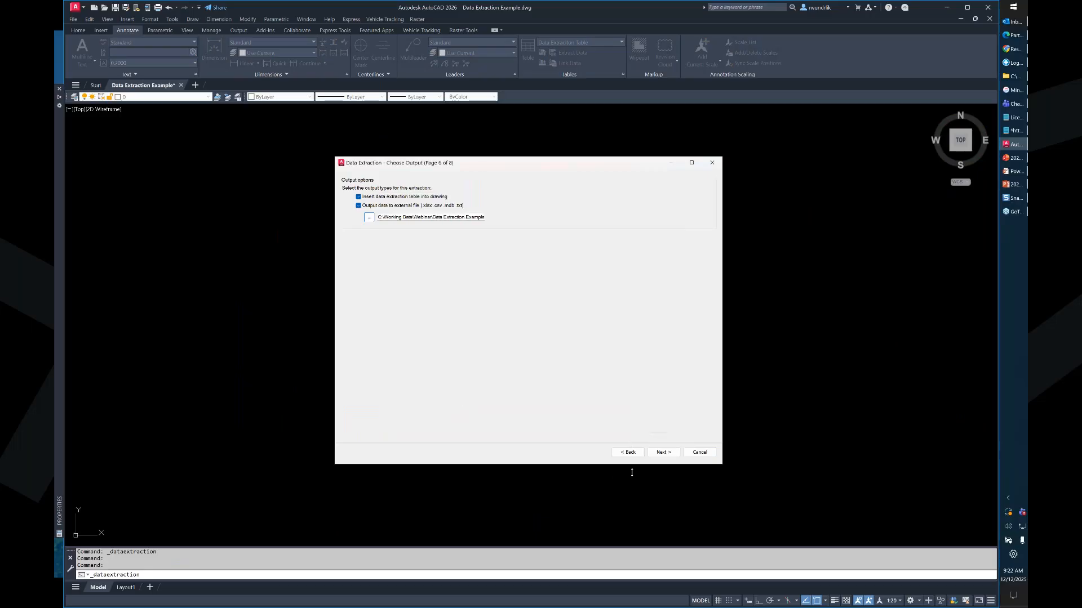
# - Keep the Data Extraction Table style, finish the extraction and place the table in the empty space to the right of the deck plans
pyautogui.click(663, 452)
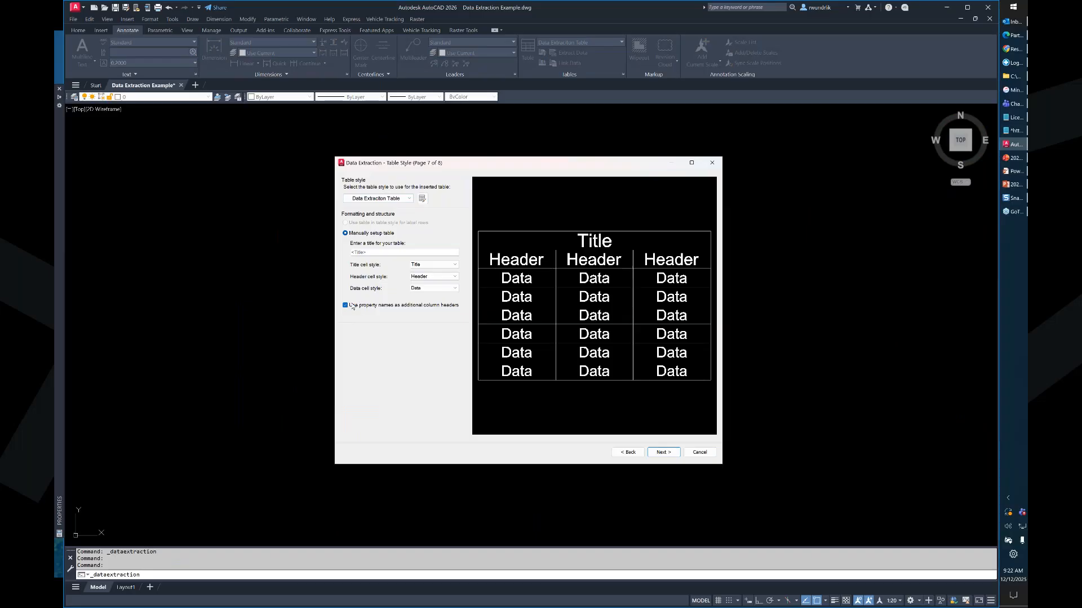
pyautogui.click(663, 451)
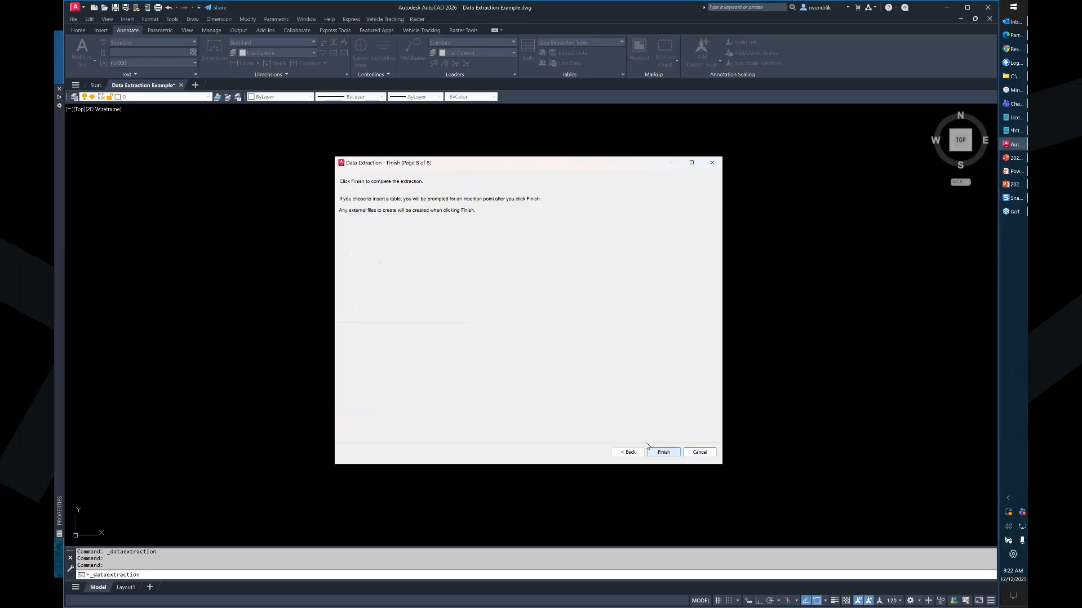
pyautogui.click(664, 451)
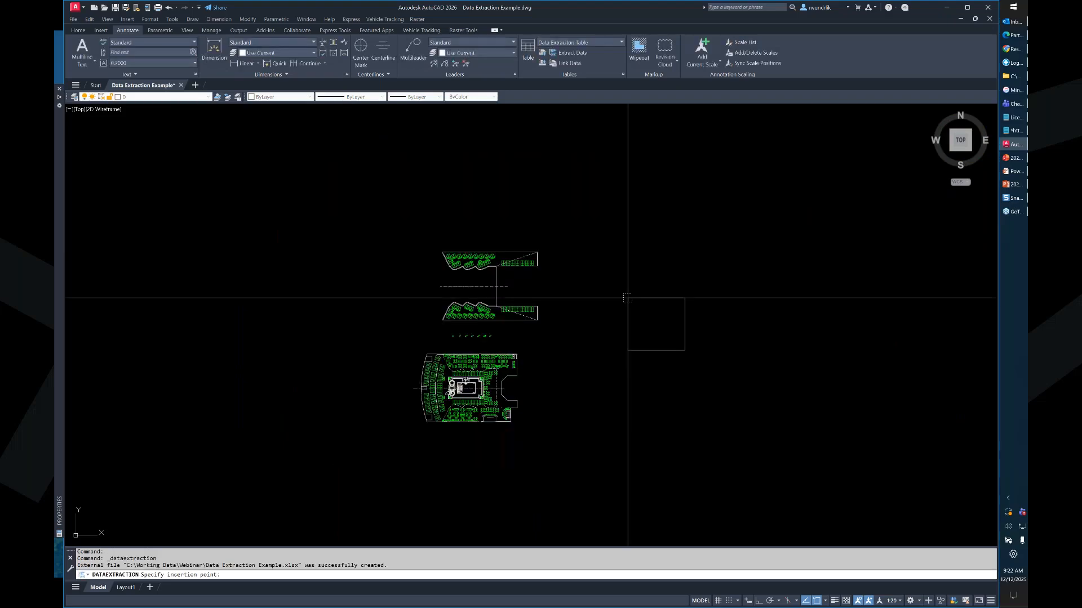
pyautogui.click(658, 306)
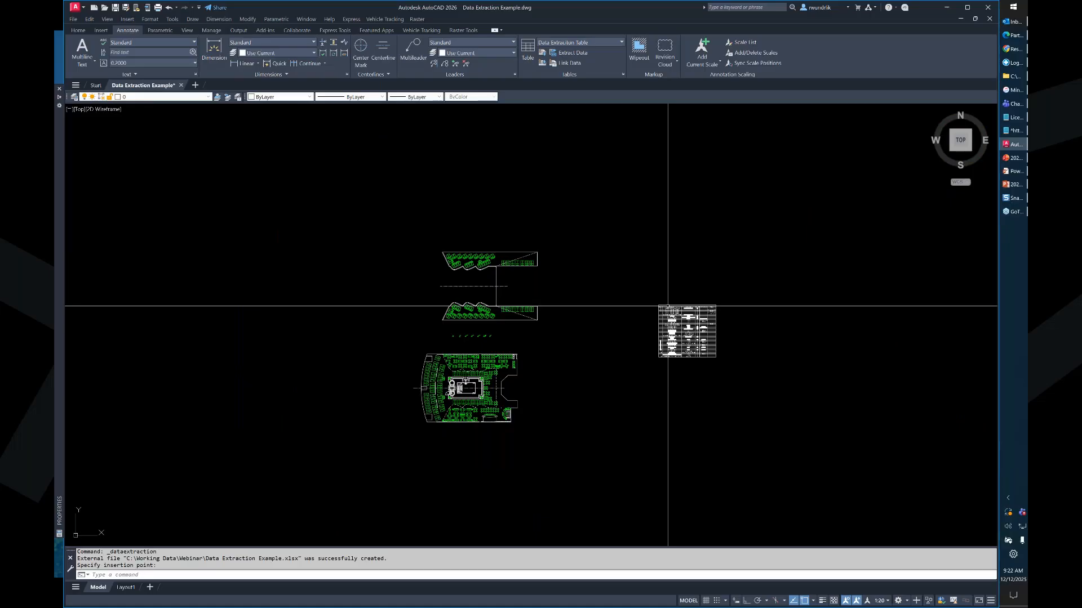
# - Examine the inserted table's counts, names, colors, decks, exposures and sides
pyautogui.scroll(10, 676, 306)
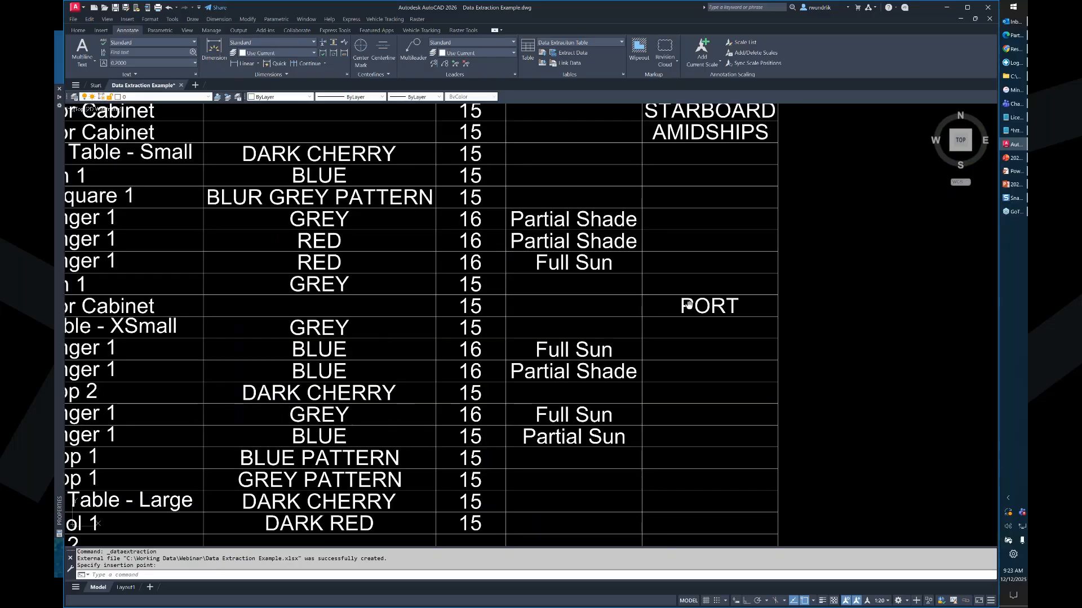
pyautogui.scroll(-4, 581, 192)
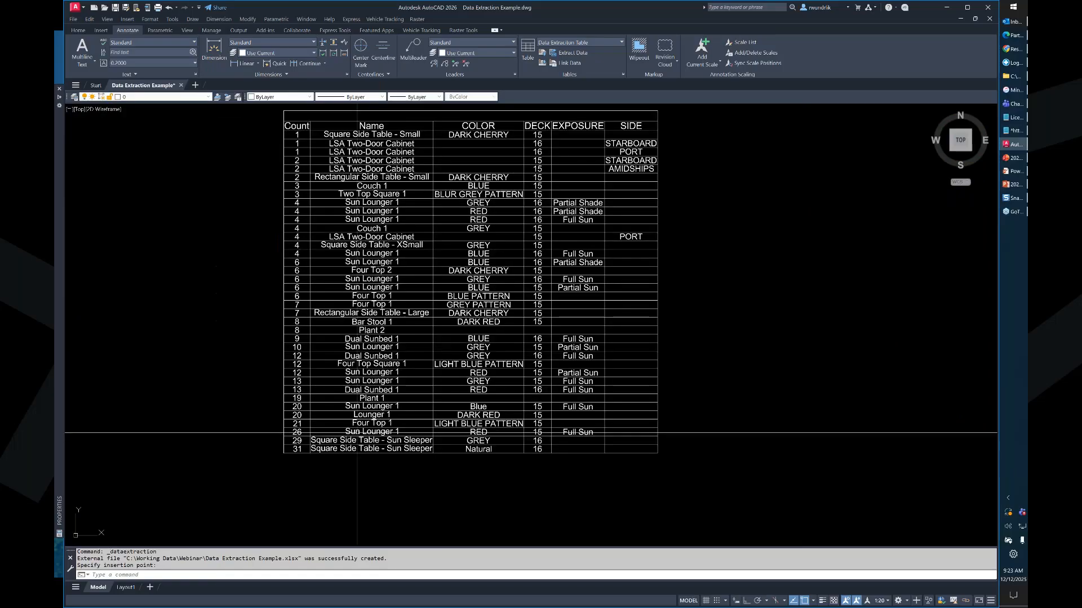
pyautogui.scroll(2, 363, 454)
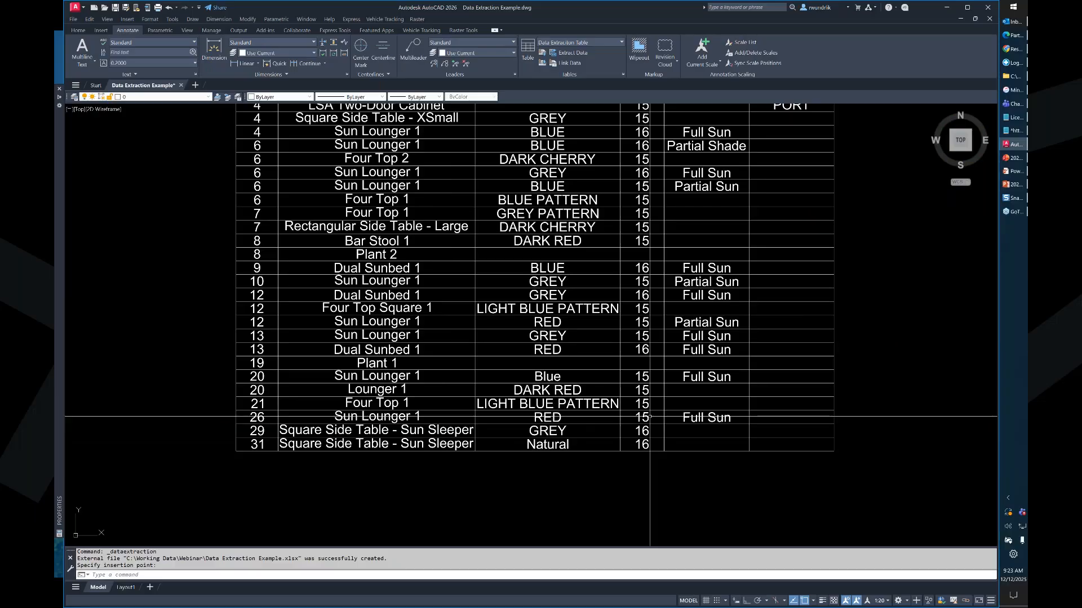
pyautogui.scroll(-2, 493, 371)
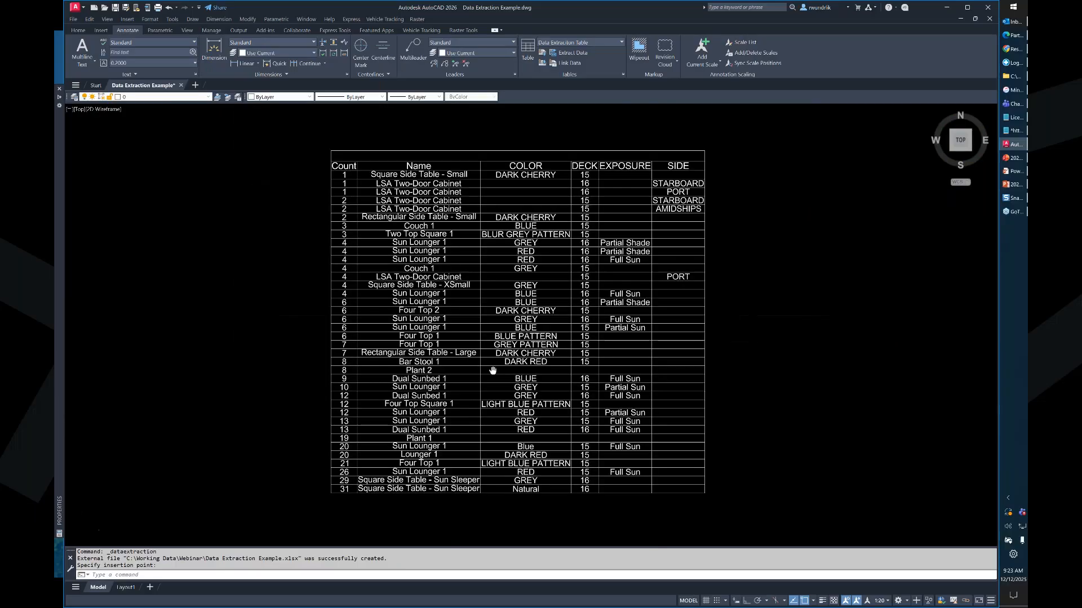
pyautogui.moveTo(492, 371); pyautogui.dragTo(493, 410, button='middle')
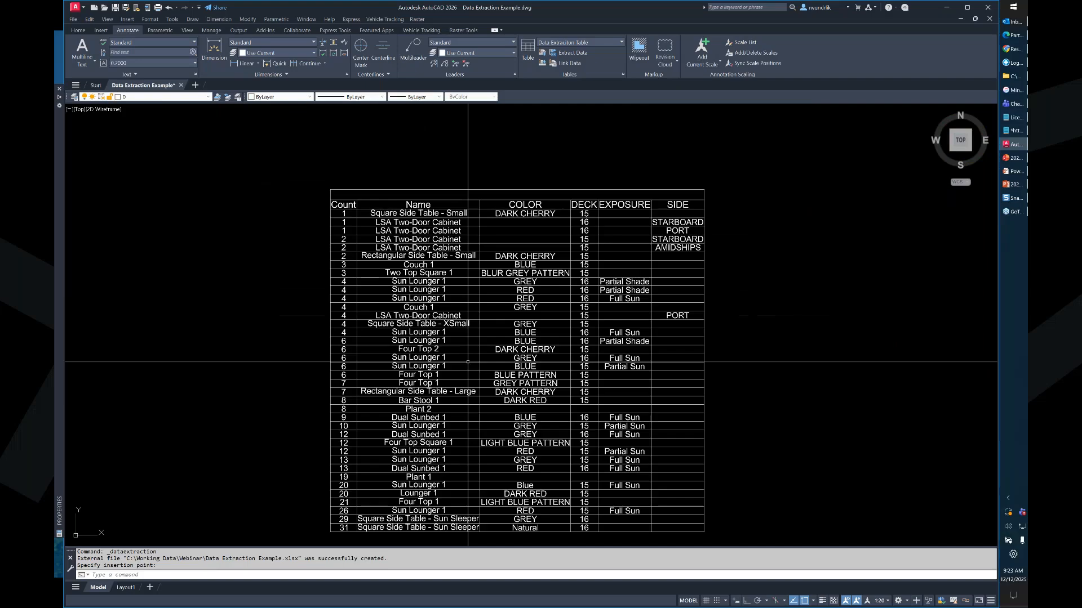
pyautogui.scroll(2, 467, 362)
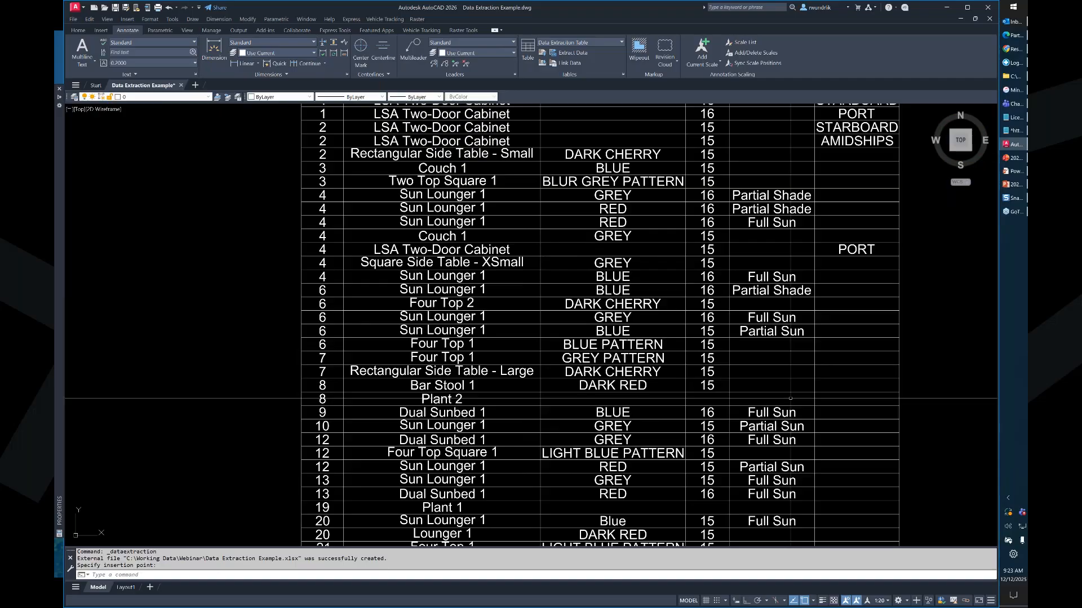
pyautogui.scroll(-2, 437, 361)
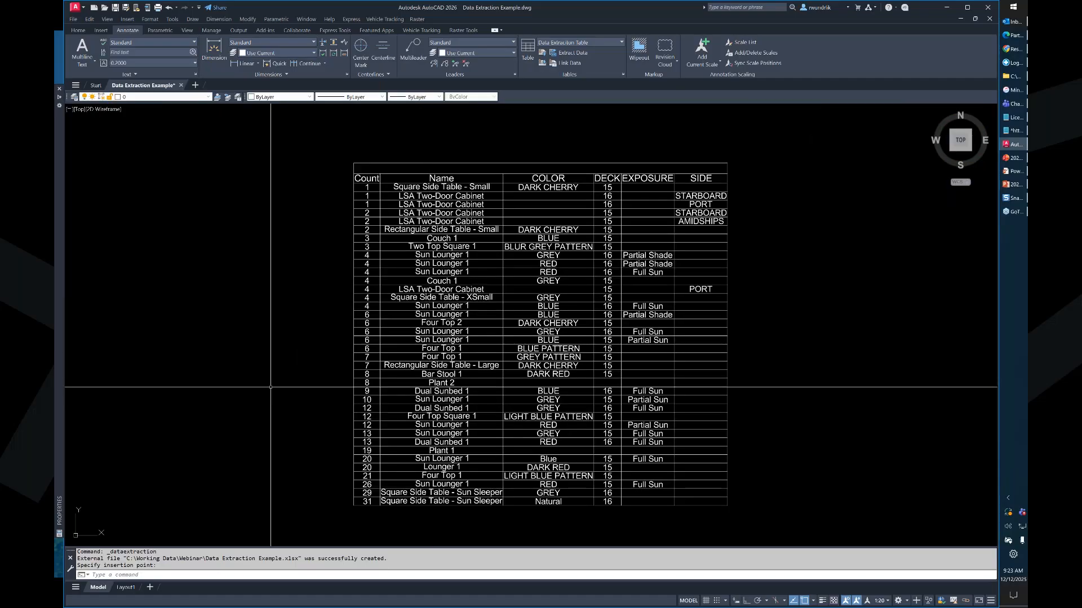
# - Open the saved extraction Chair Counts.dxex from the Working Data\Webinar folder for editing and keep its data source
pyautogui.click(578, 54)
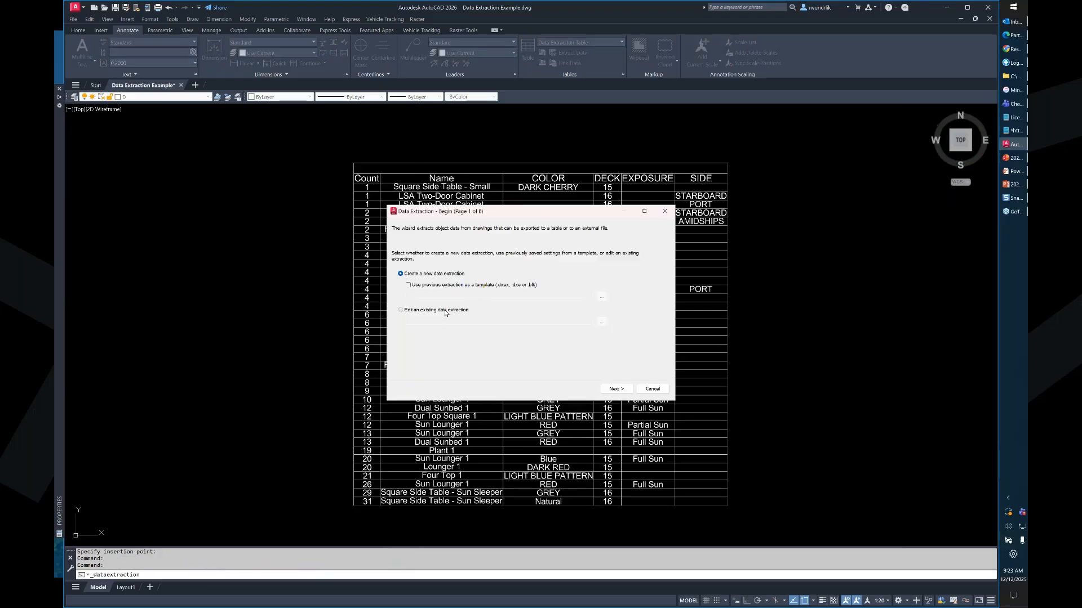
pyautogui.click(603, 324)
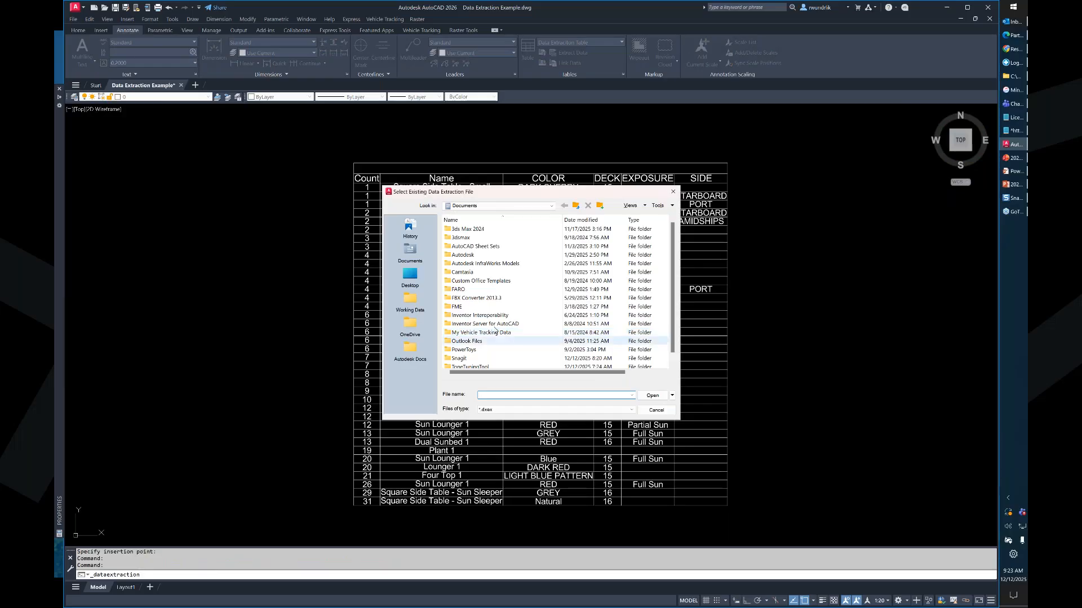
pyautogui.click(408, 304)
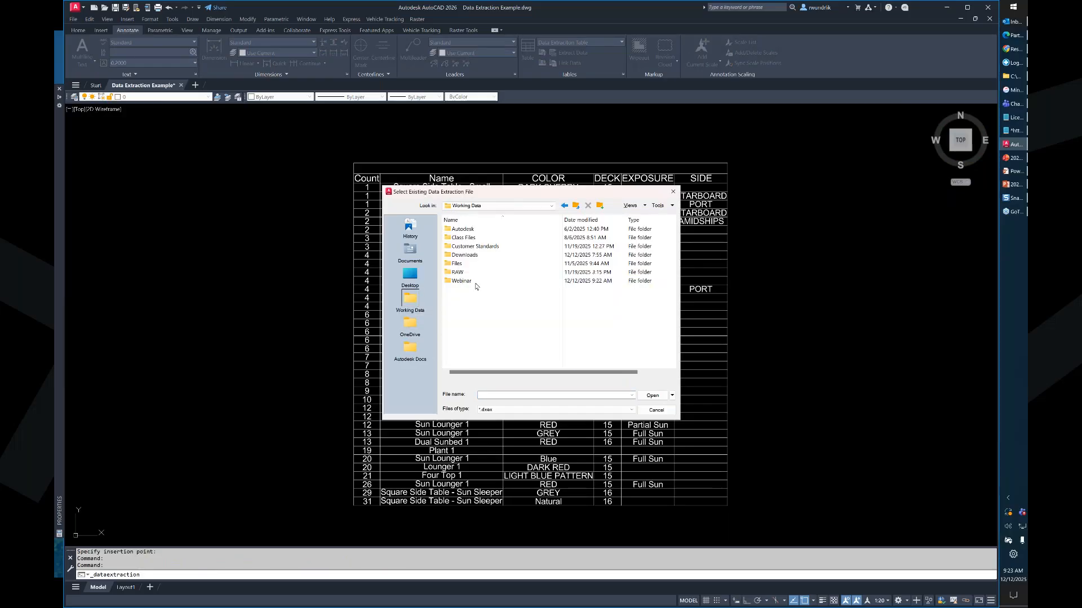
pyautogui.doubleClick(462, 280)
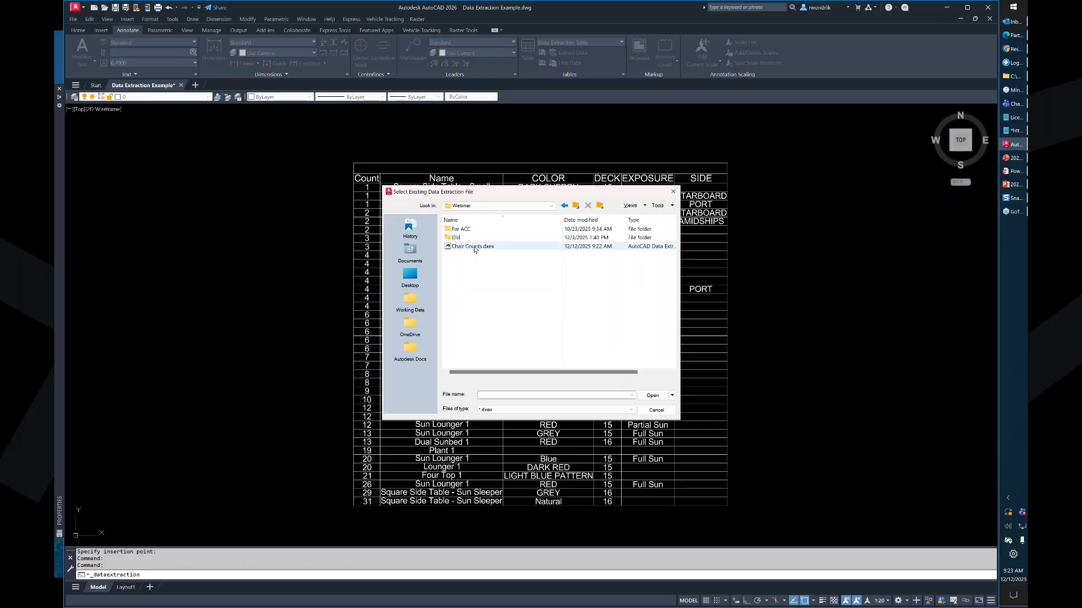
pyautogui.click(474, 248)
pyautogui.click(653, 396)
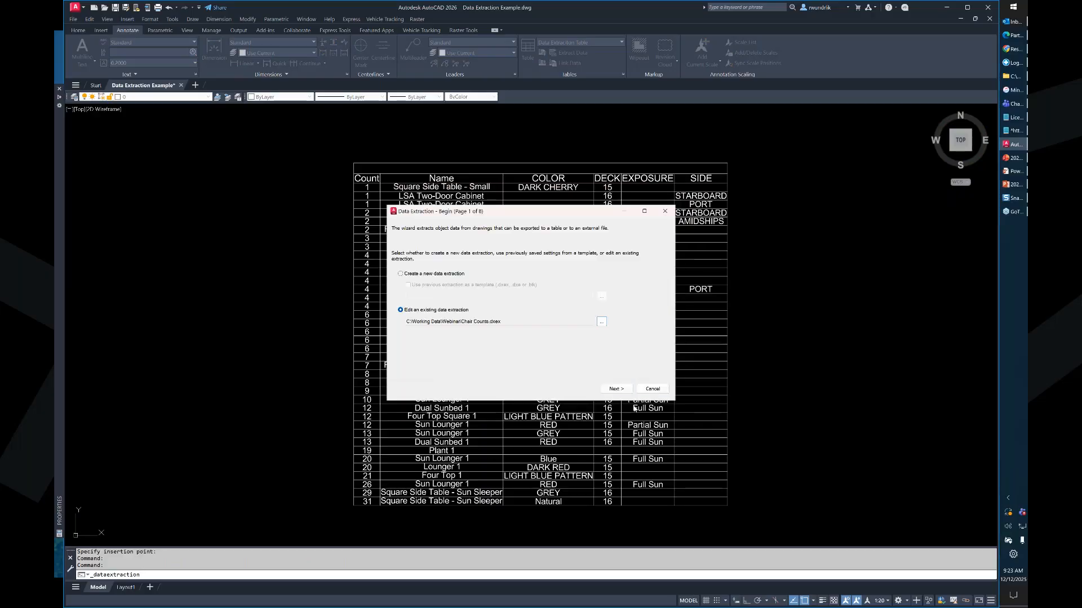
pyautogui.click(616, 388)
pyautogui.click(616, 389)
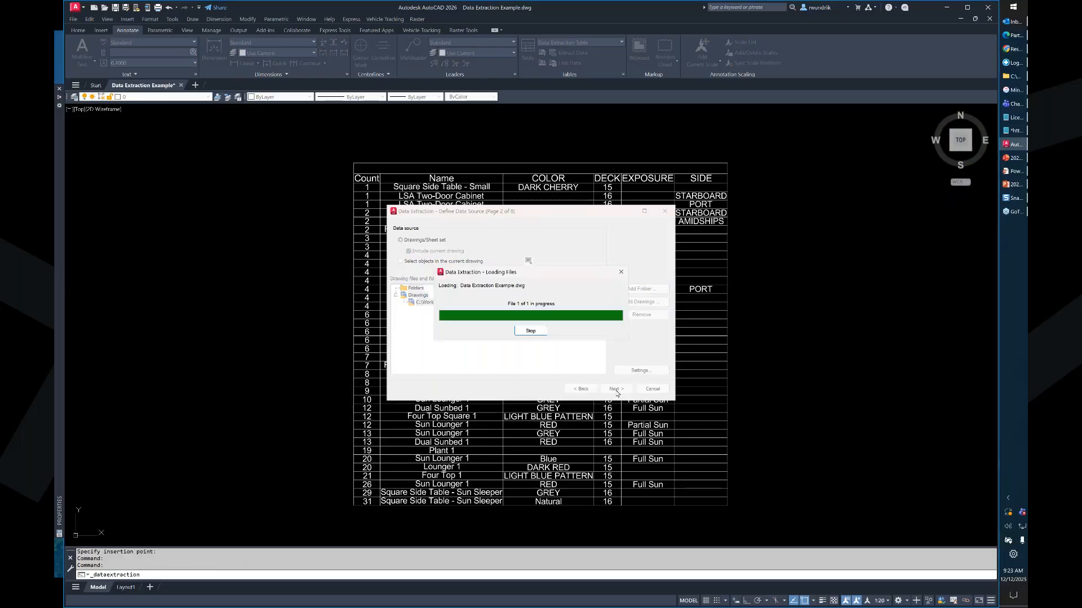
# - Exclude the Plant 1 and Plant 2 blocks from the objects to extract
pyautogui.scroll(-3, 400, 310)
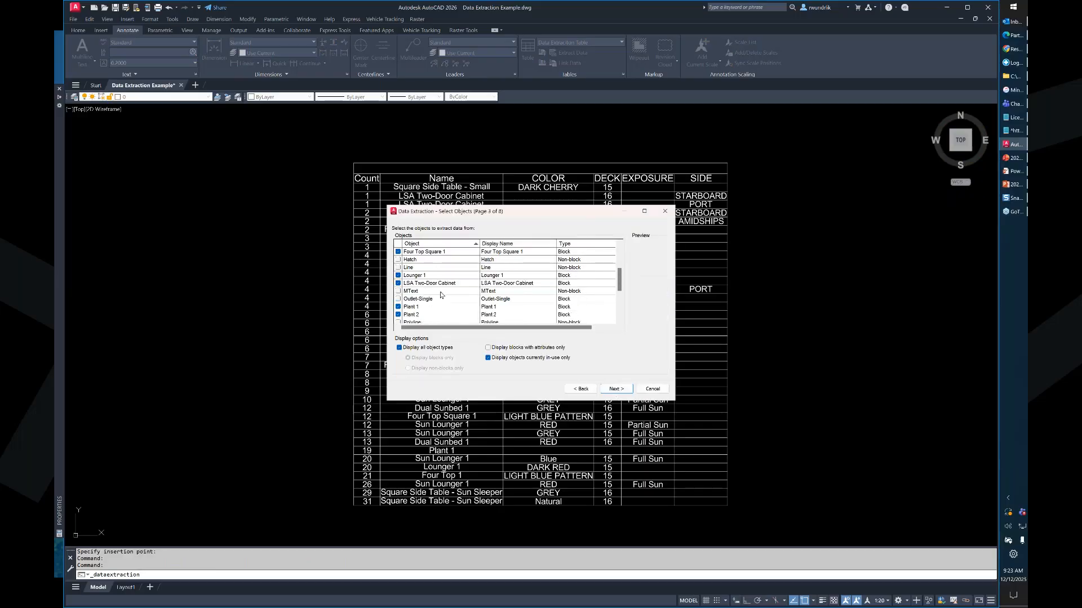
pyautogui.click(398, 314)
pyautogui.click(398, 306)
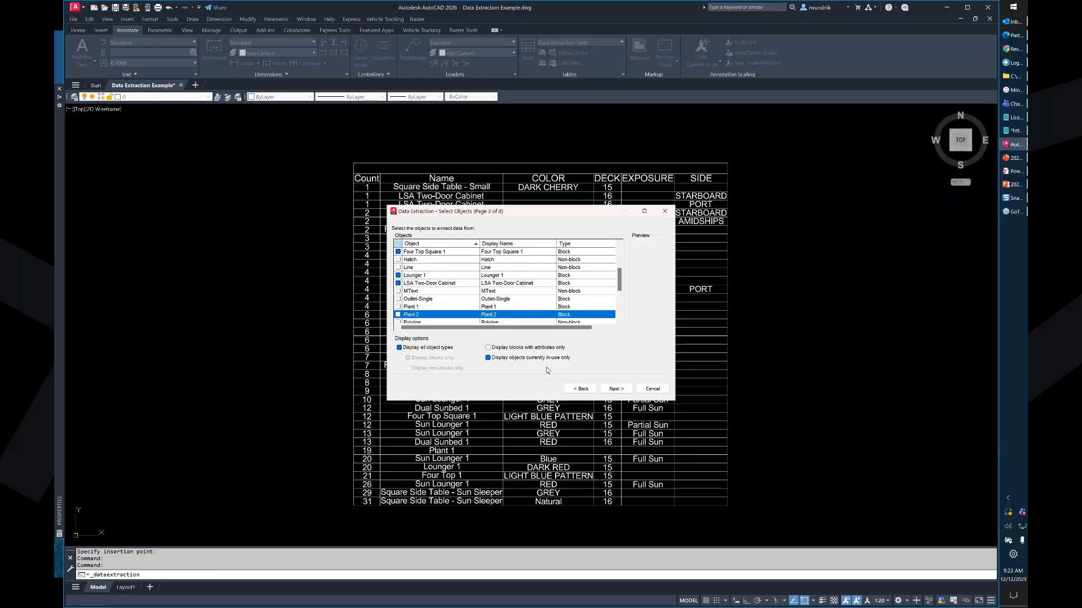
pyautogui.click(624, 392)
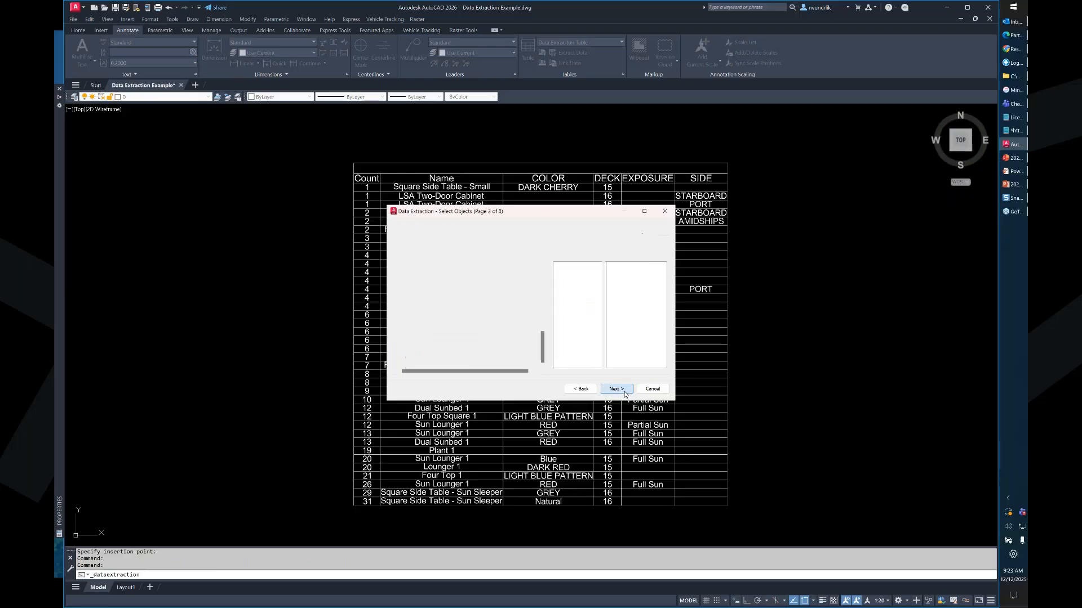
# - Keep the remaining extraction settings, finish the extraction and place the new table to the right of the existing one
pyautogui.click(620, 391)
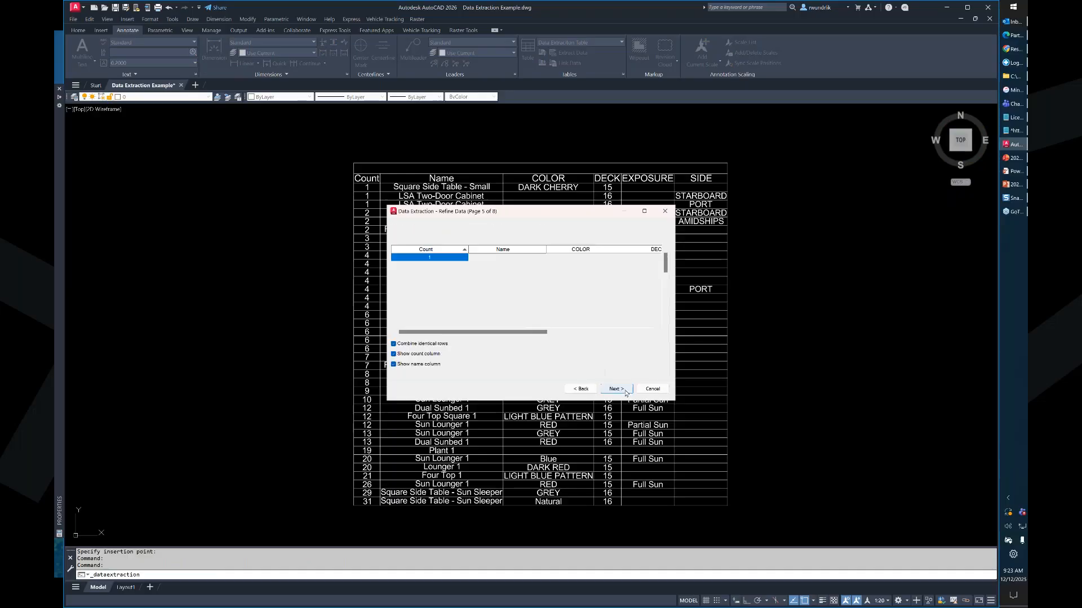
pyautogui.click(617, 390)
pyautogui.click(617, 389)
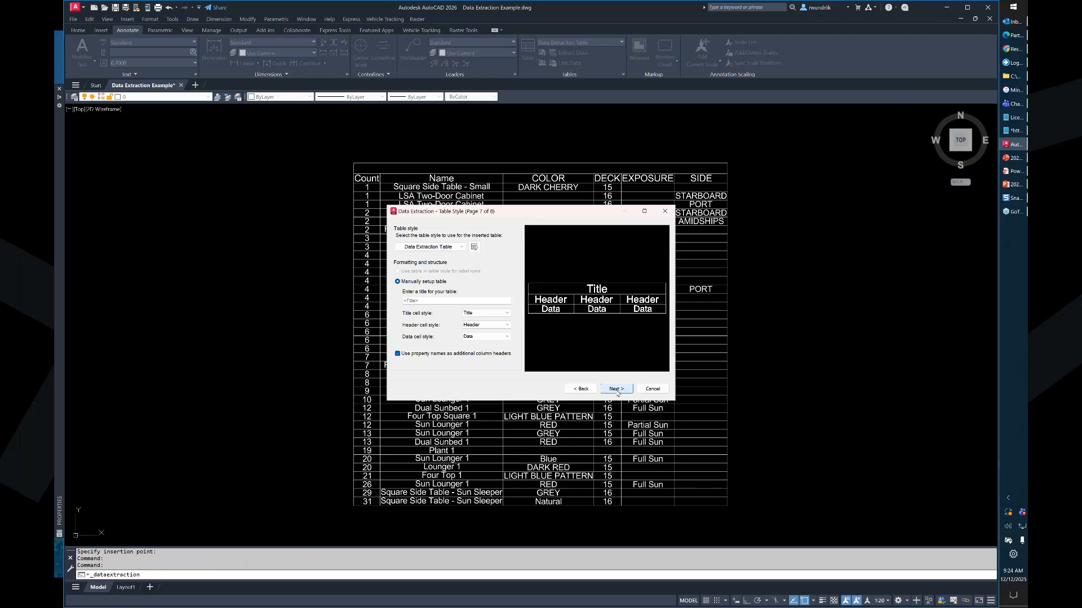
pyautogui.click(616, 389)
pyautogui.click(620, 390)
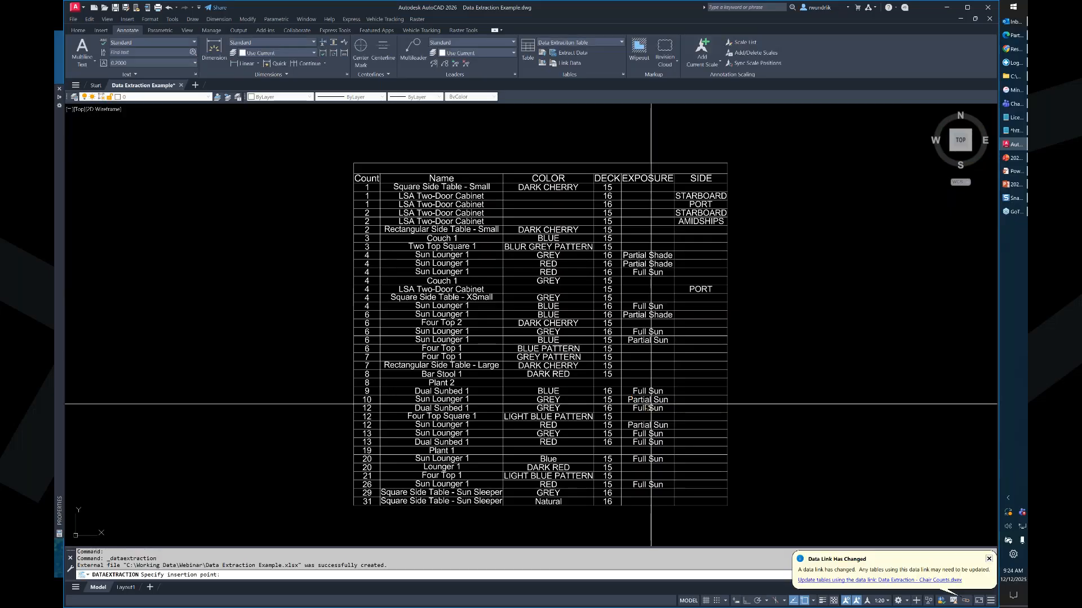
pyautogui.scroll(-4, 739, 382)
pyautogui.click(774, 322)
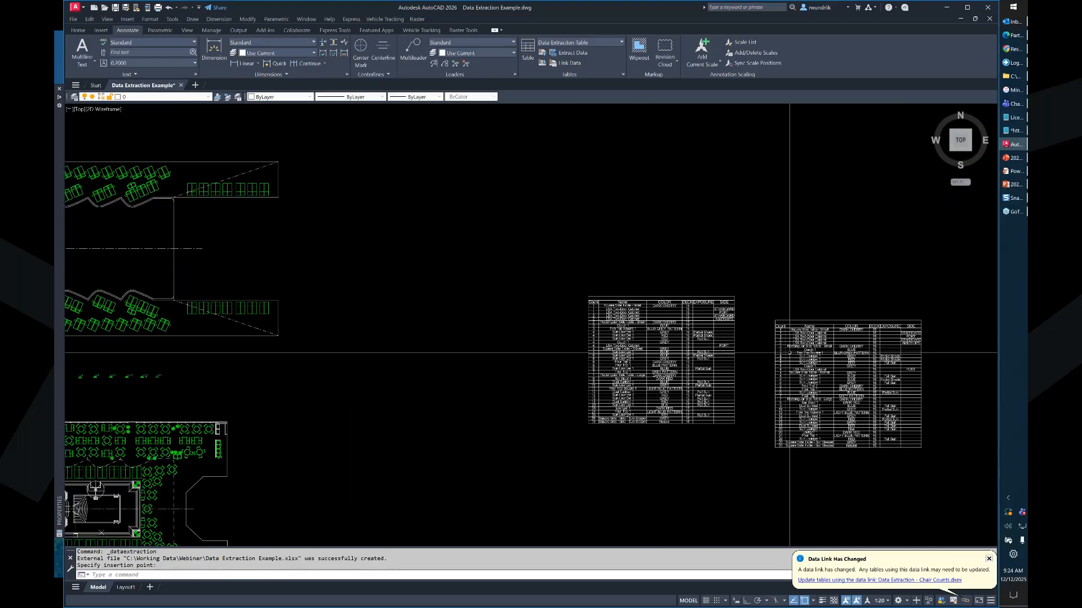
# - Erase the newly placed duplicate table beside the original extraction table
pyautogui.scroll(2, 965, 406)
pyautogui.click(966, 406)
pyautogui.click(748, 327)
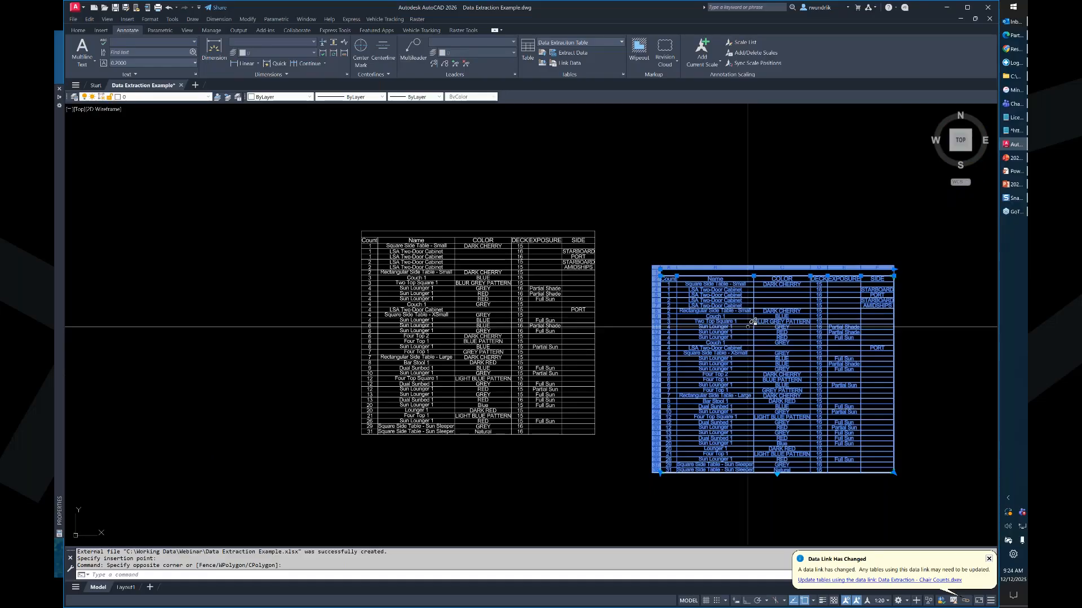
pyautogui.write('e')
pyautogui.press('Return')
pyautogui.scroll(4, 450, 436)
pyautogui.scroll(-2, 379, 425)
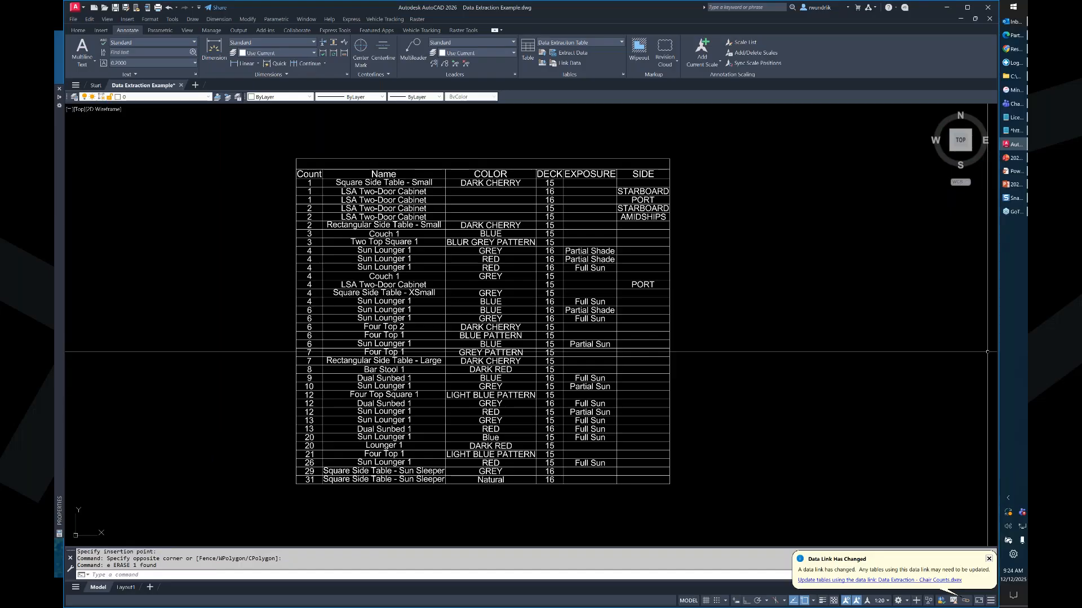
# - Open Data Extraction Example.xlsx in Excel and fit all column widths to their contents
pyautogui.click(1014, 76)
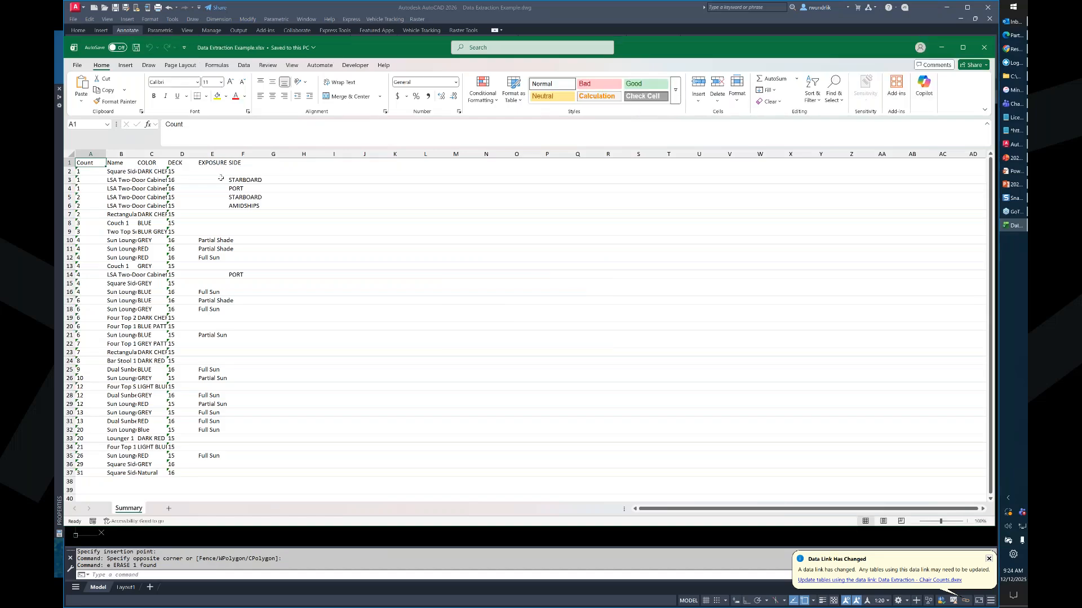
pyautogui.hotkey('ctrl', 'a')
pyautogui.doubleClick(106, 153)
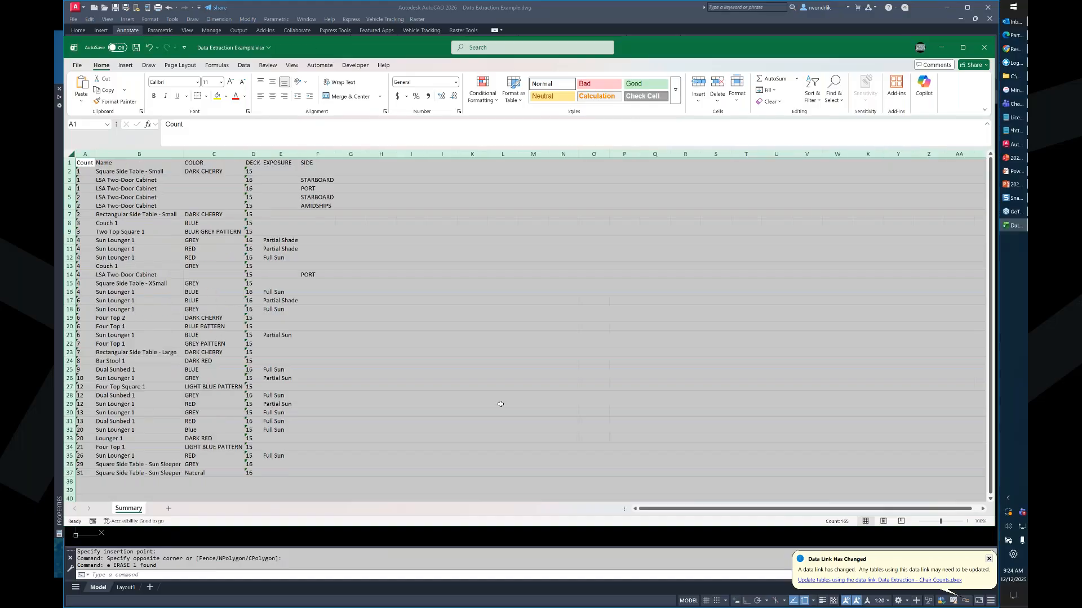
# - Examine the name, color, deck and exposure values of the Sun Lounger 1 entry in row 21
pyautogui.click(135, 326)
pyautogui.click(137, 336)
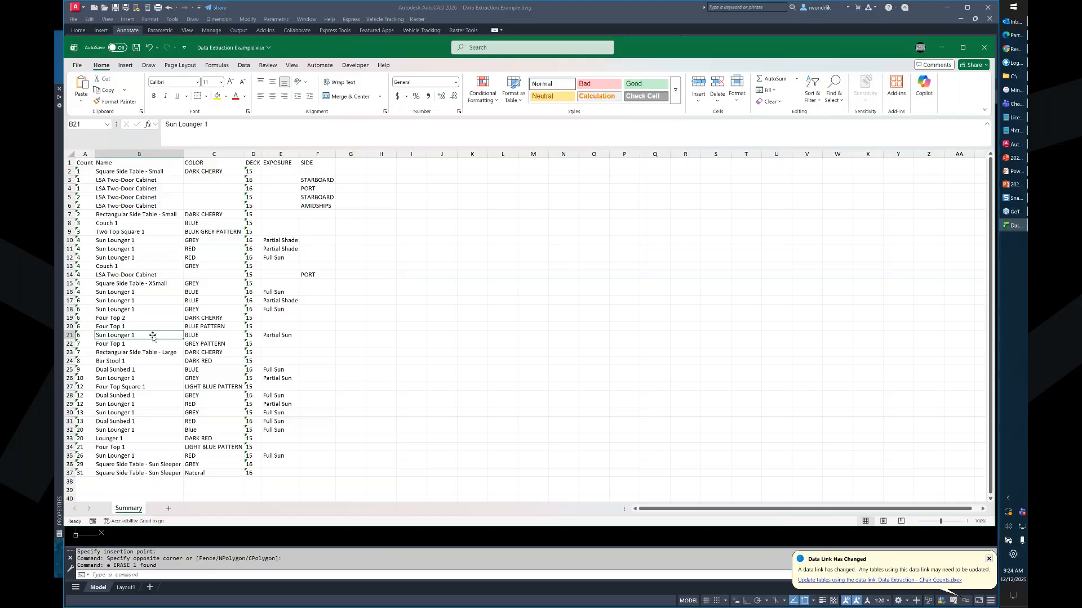
pyautogui.click(204, 336)
pyautogui.click(291, 336)
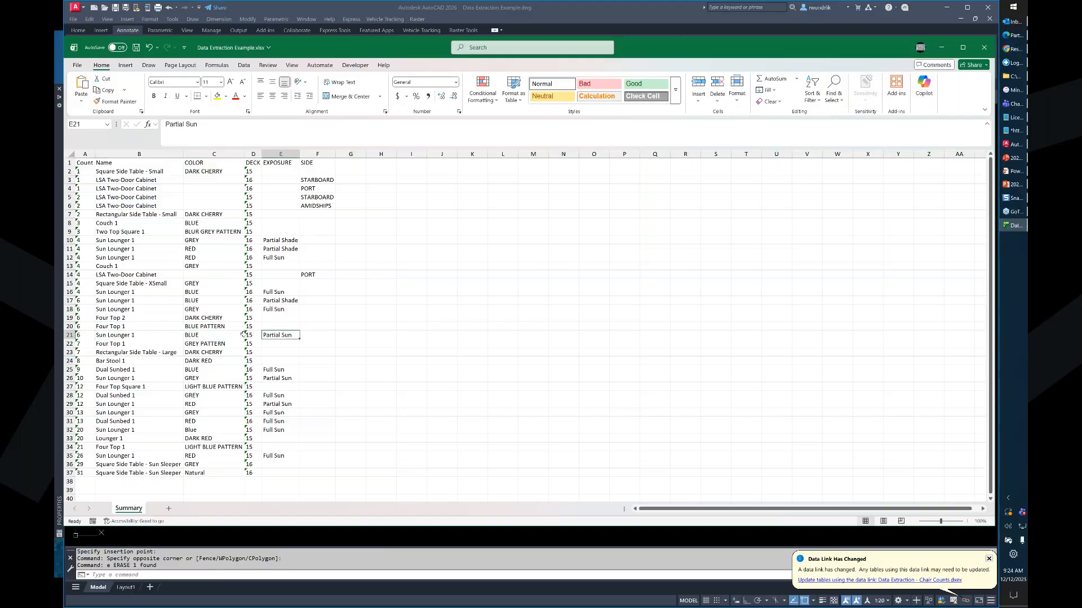
pyautogui.click(243, 336)
pyautogui.moveTo(245, 336); pyautogui.dragTo(264, 338)
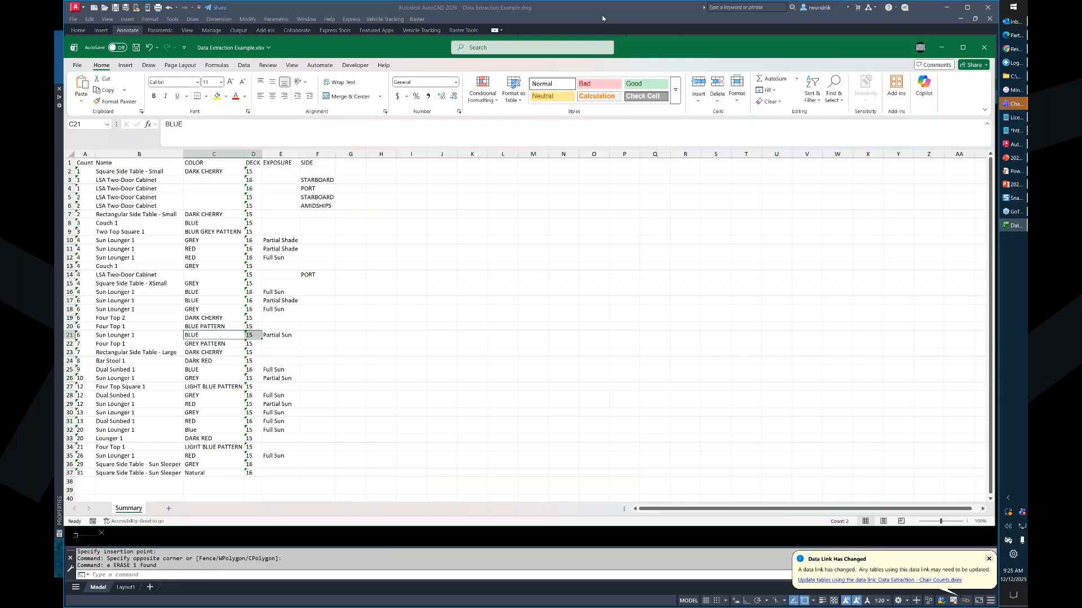
# - Switch back to AutoCAD and create a new data extraction named Outlet Count in the Webinar folder, using the current drawing
pyautogui.click(603, 18)
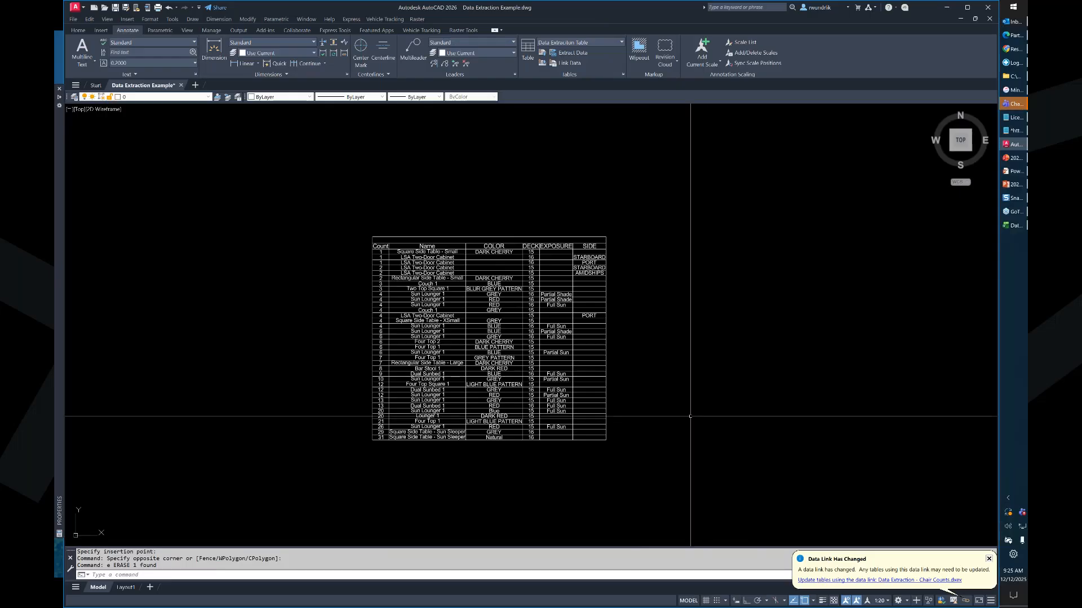
pyautogui.scroll(-4, 752, 313)
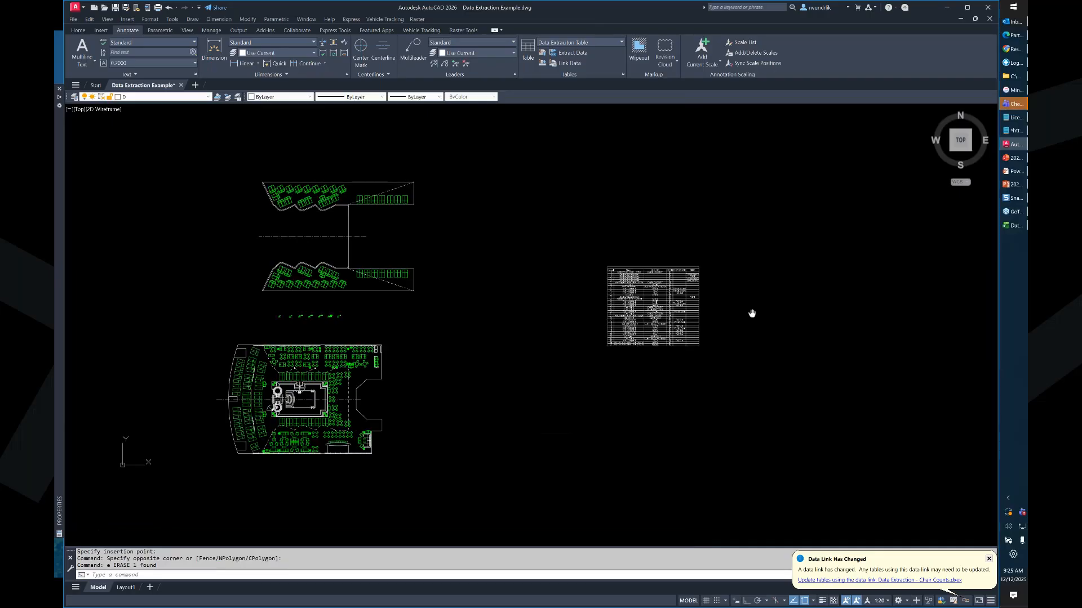
pyautogui.moveTo(751, 313); pyautogui.dragTo(792, 320, button='middle')
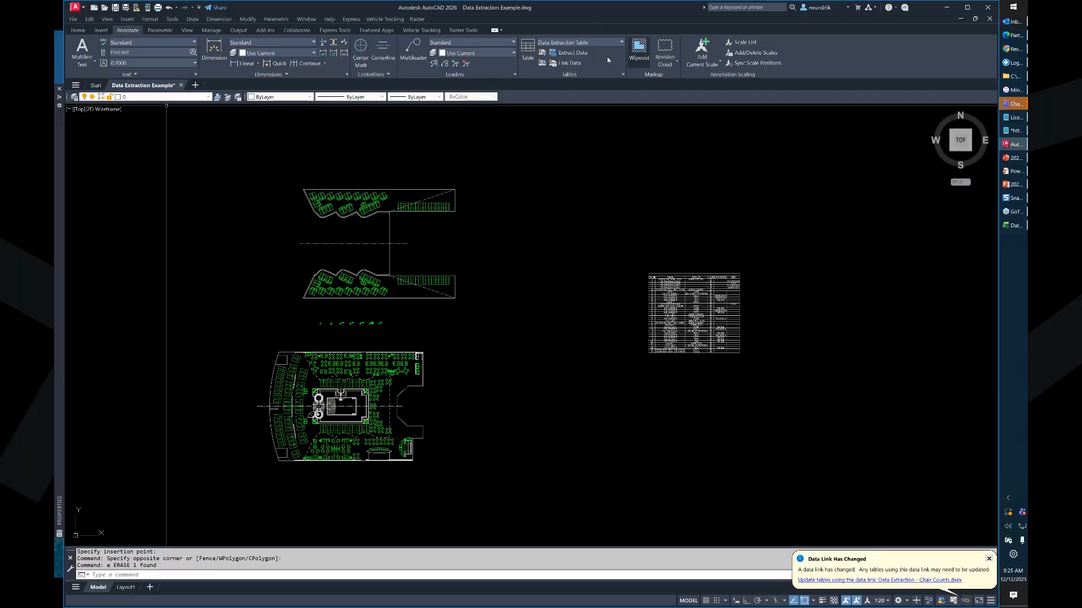
pyautogui.click(570, 52)
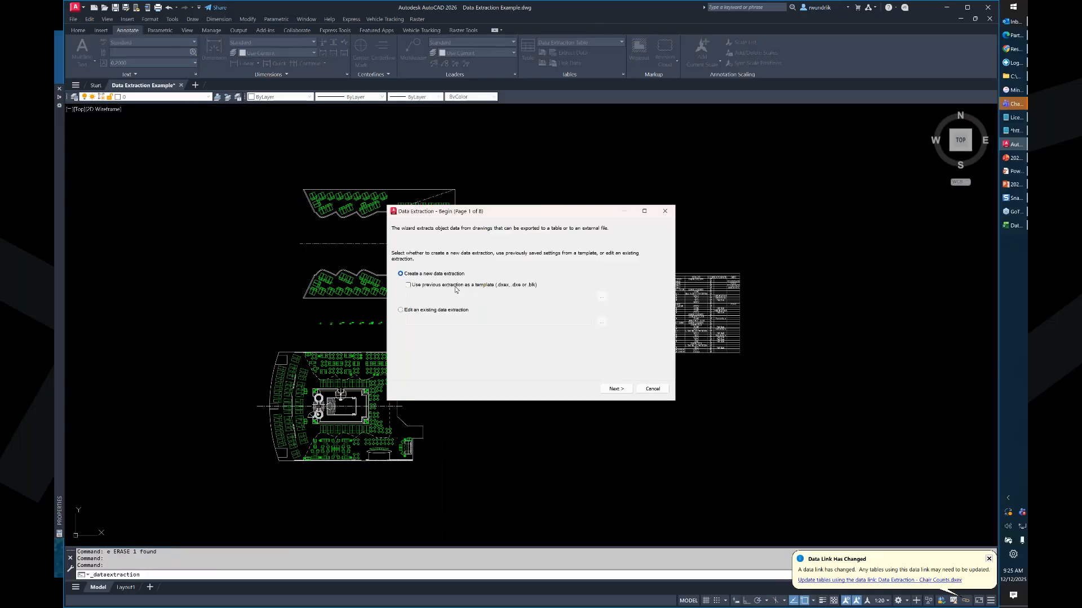
pyautogui.click(616, 388)
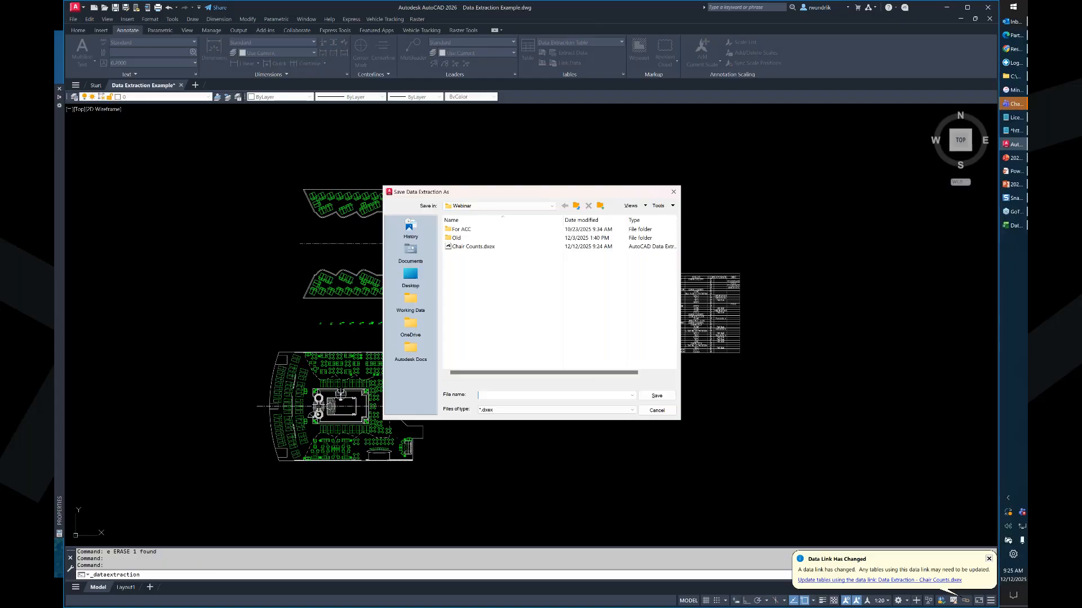
pyautogui.write('Outlet Count')
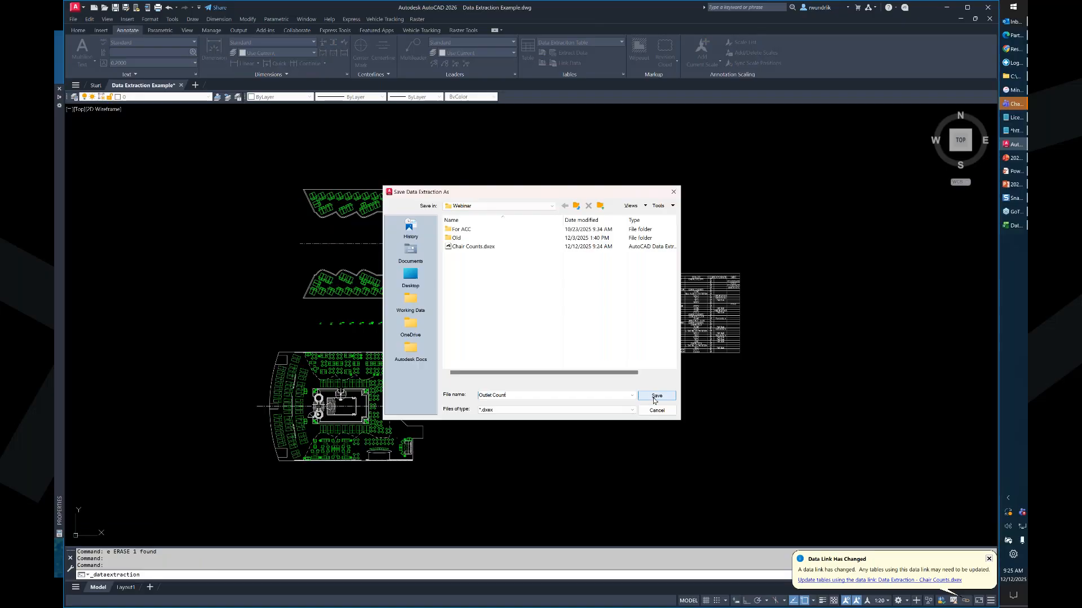
pyautogui.click(655, 397)
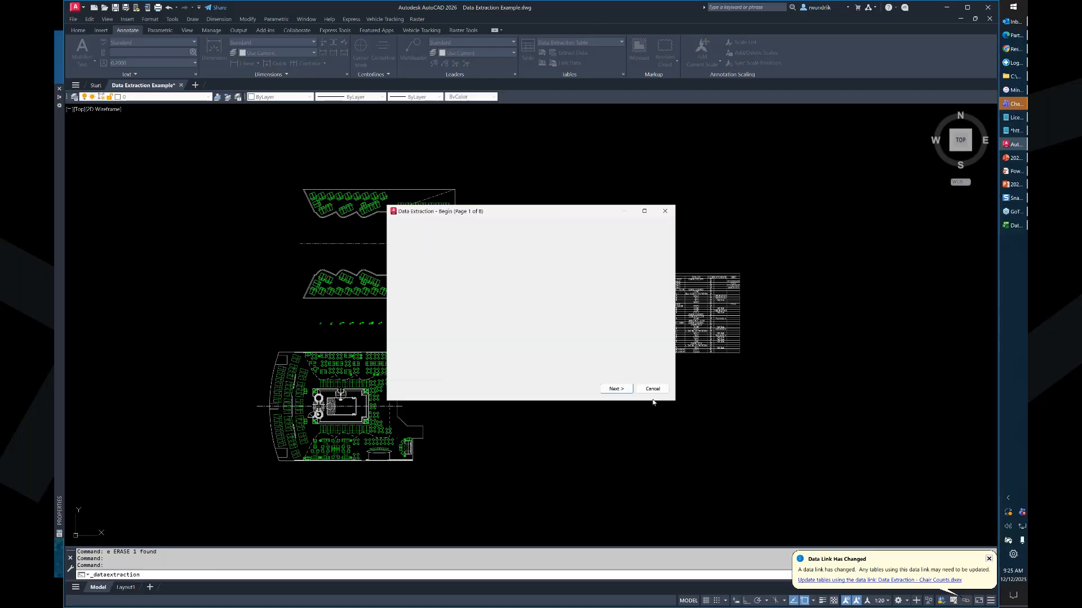
pyautogui.click(612, 389)
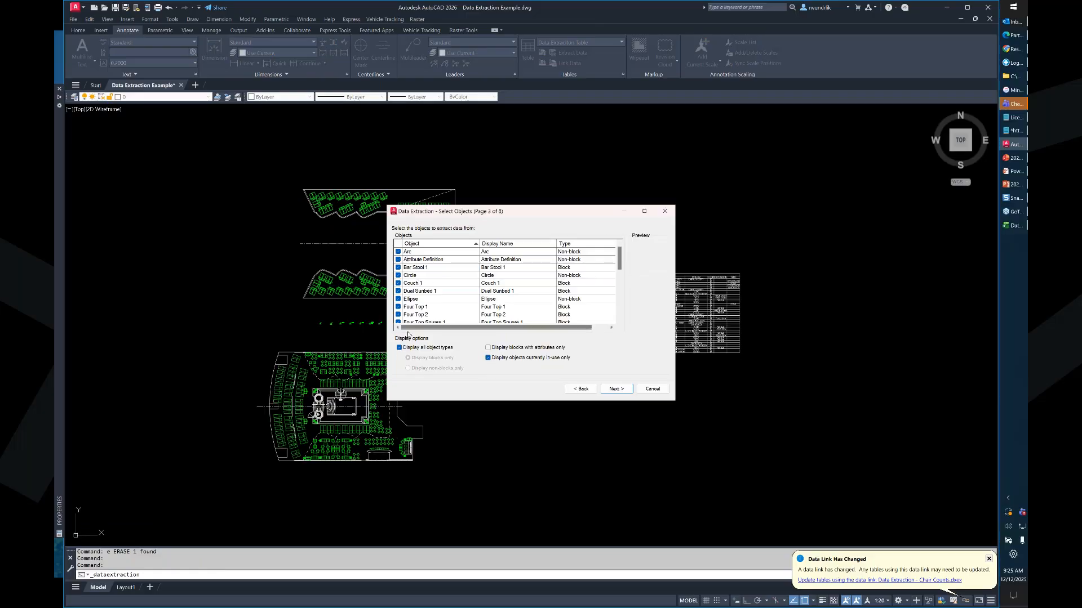
# - Limit the object list to blocks and include only the Outlet-Single block in the extraction
pyautogui.click(400, 348)
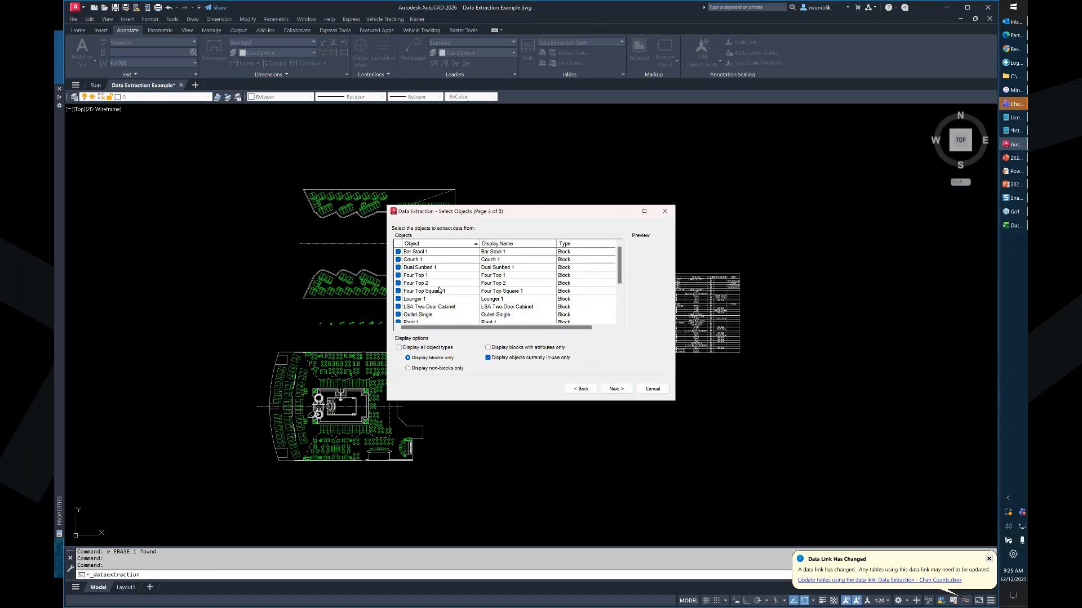
pyautogui.rightClick(421, 261)
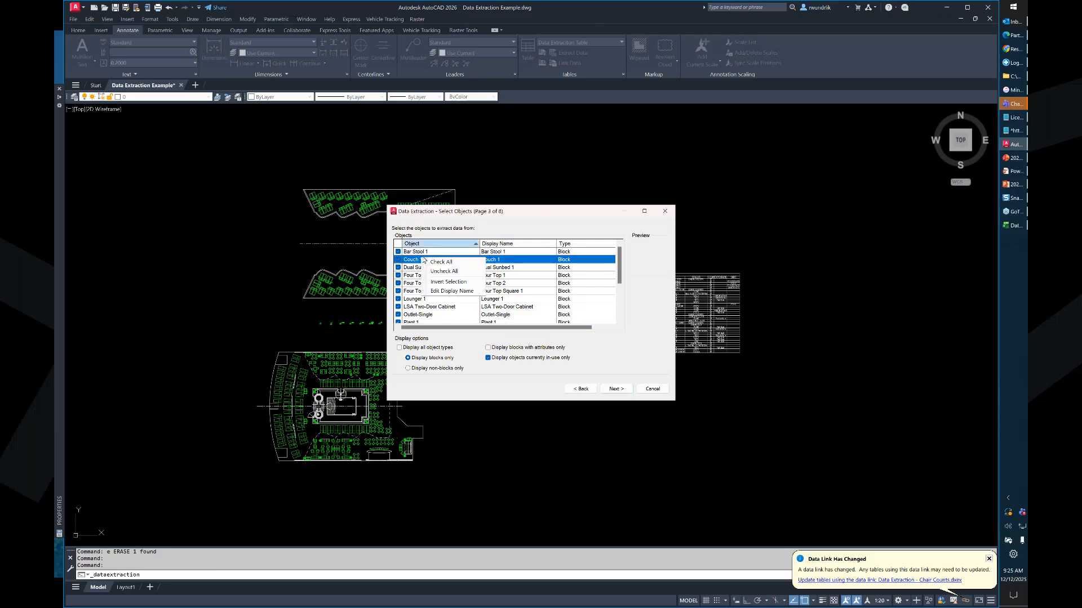
pyautogui.click(448, 281)
pyautogui.scroll(-2, 428, 282)
pyautogui.click(398, 268)
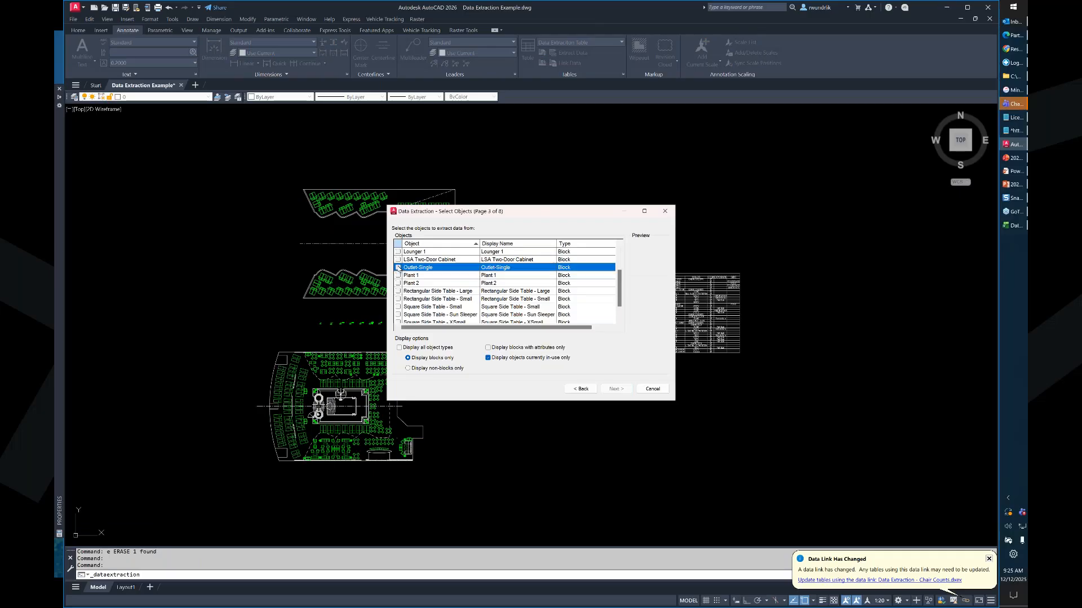
pyautogui.click(398, 268)
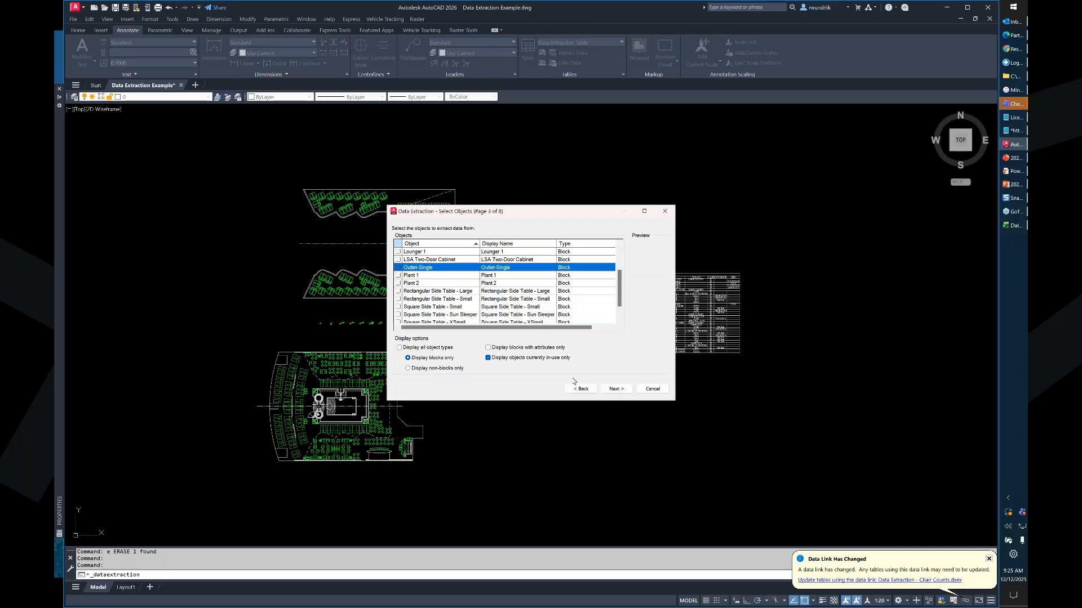
pyautogui.click(614, 389)
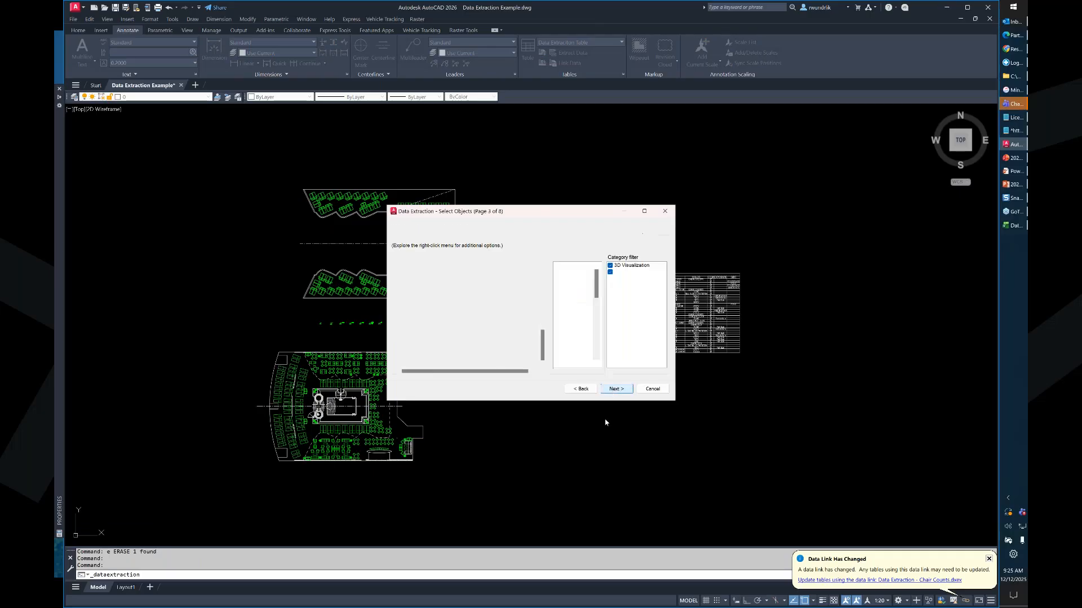
# - Filter the properties to the Dynamic Block category by excluding 3D Visualization, Drawing, General, Geometry and Misc
pyautogui.click(609, 266)
pyautogui.click(609, 272)
pyautogui.click(610, 285)
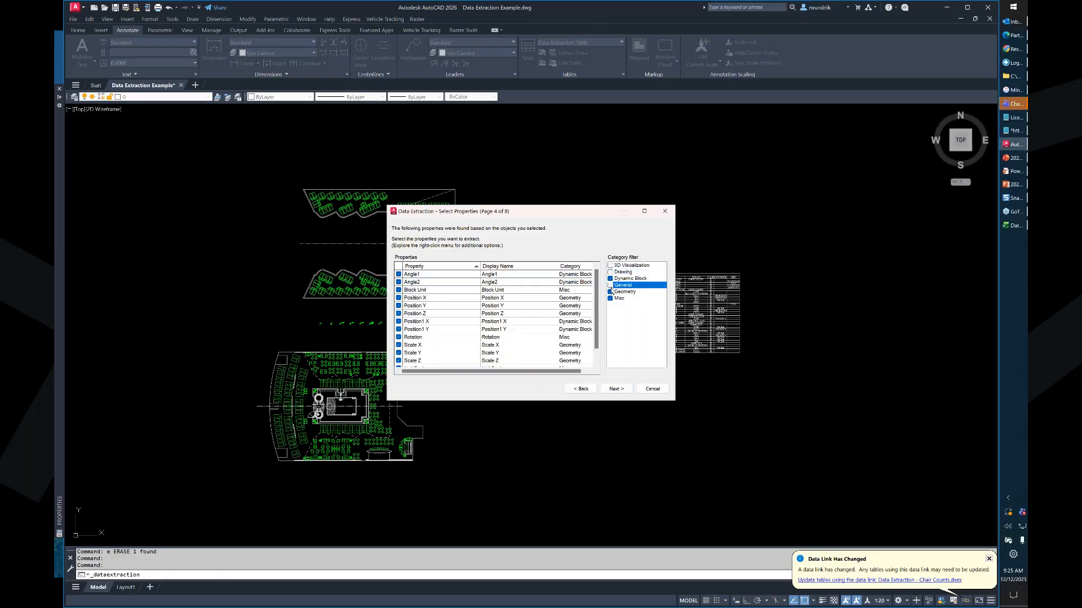
pyautogui.click(609, 291)
pyautogui.click(609, 298)
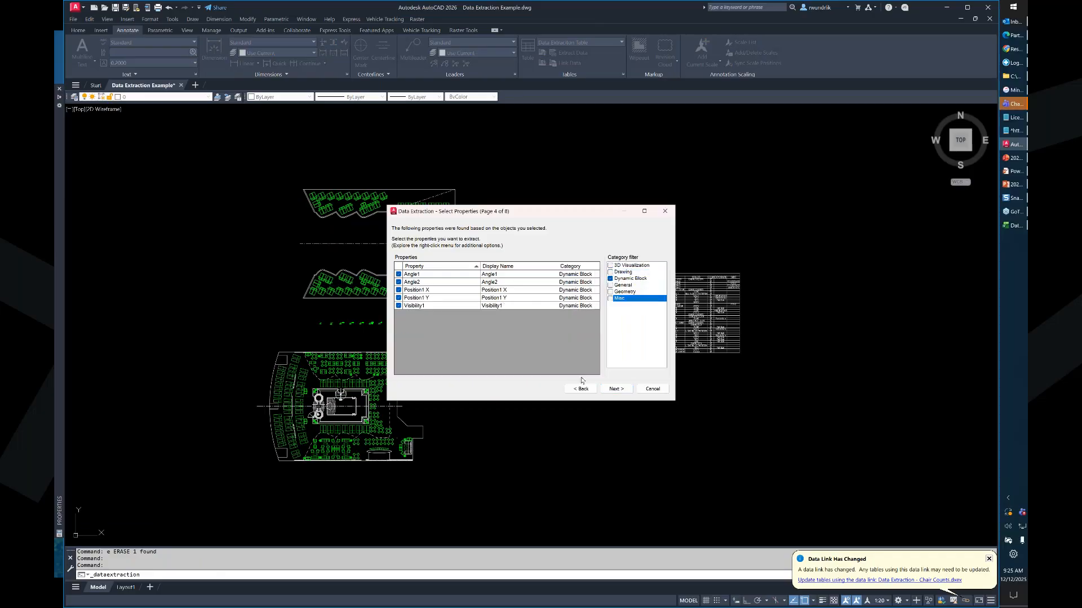
# - Keep only the Visibility1 property for extraction and widen its column in the refined data to show the full outlet names
pyautogui.rightClick(418, 281)
pyautogui.click(447, 294)
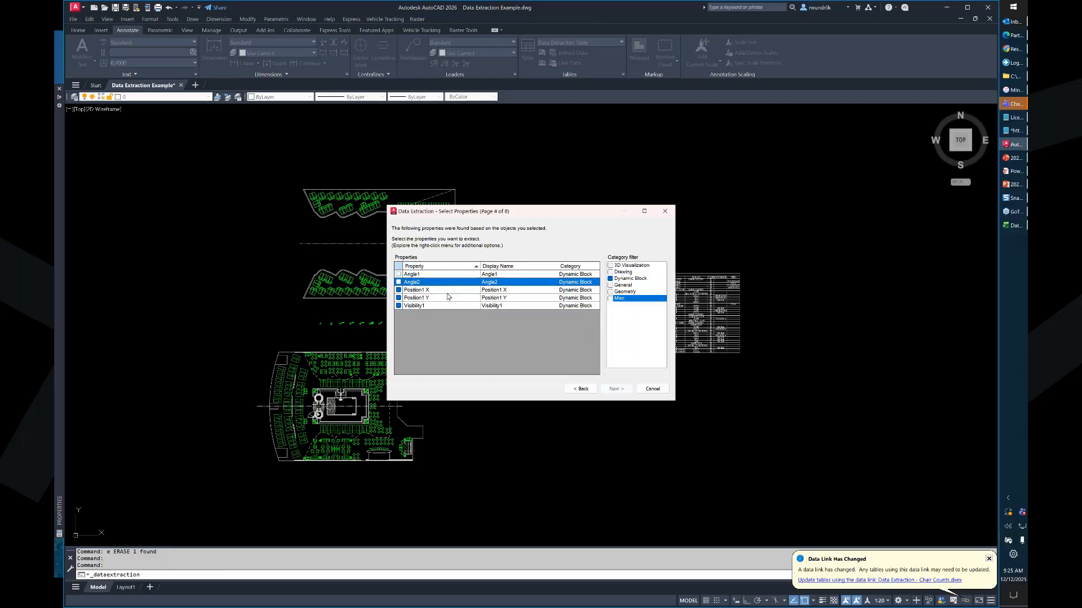
pyautogui.click(398, 306)
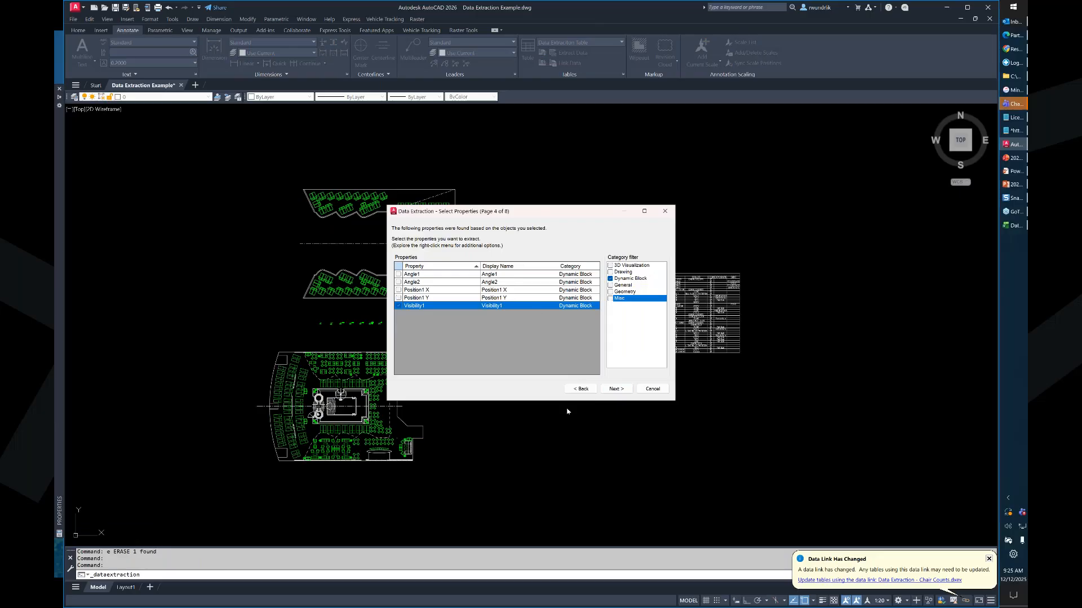
pyautogui.click(616, 388)
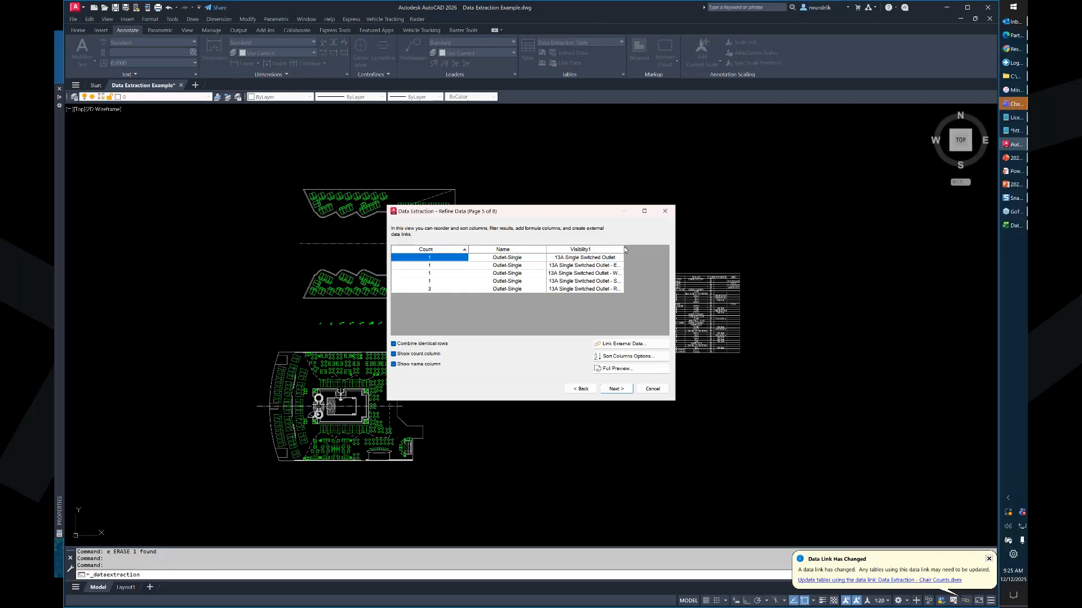
pyautogui.moveTo(624, 249); pyautogui.dragTo(654, 251)
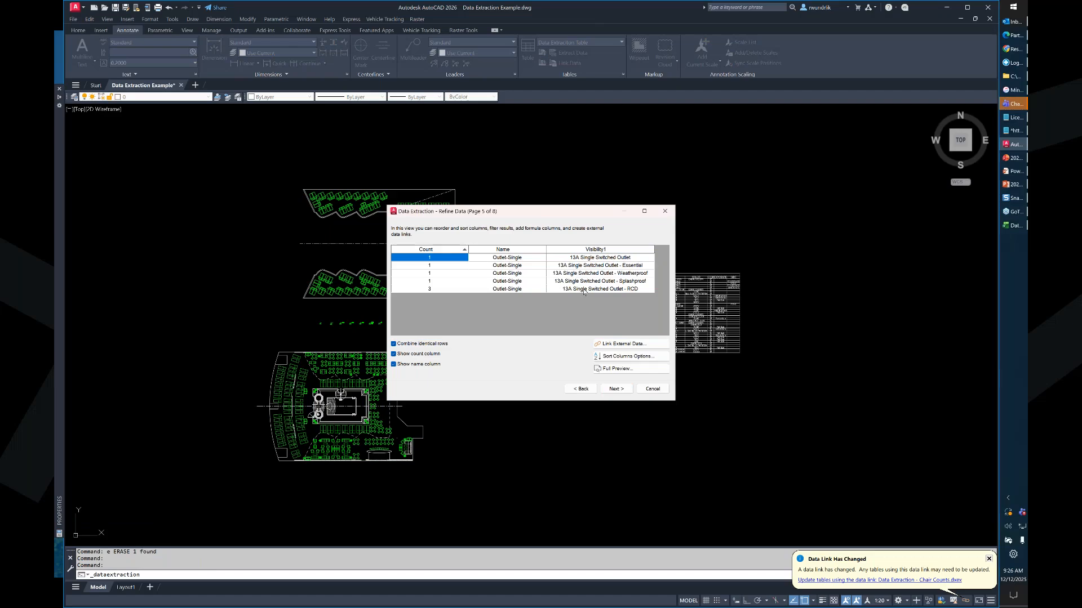
# - Output the extraction as a table in the drawing and place it just below the furniture count table
pyautogui.click(615, 389)
pyautogui.click(410, 246)
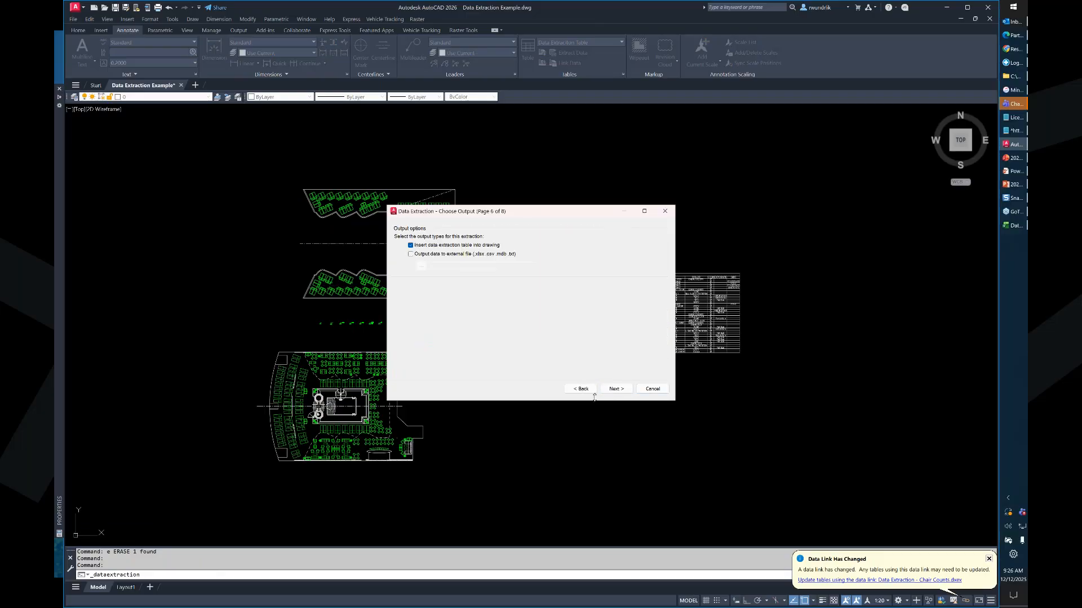
pyautogui.click(616, 388)
pyautogui.click(617, 389)
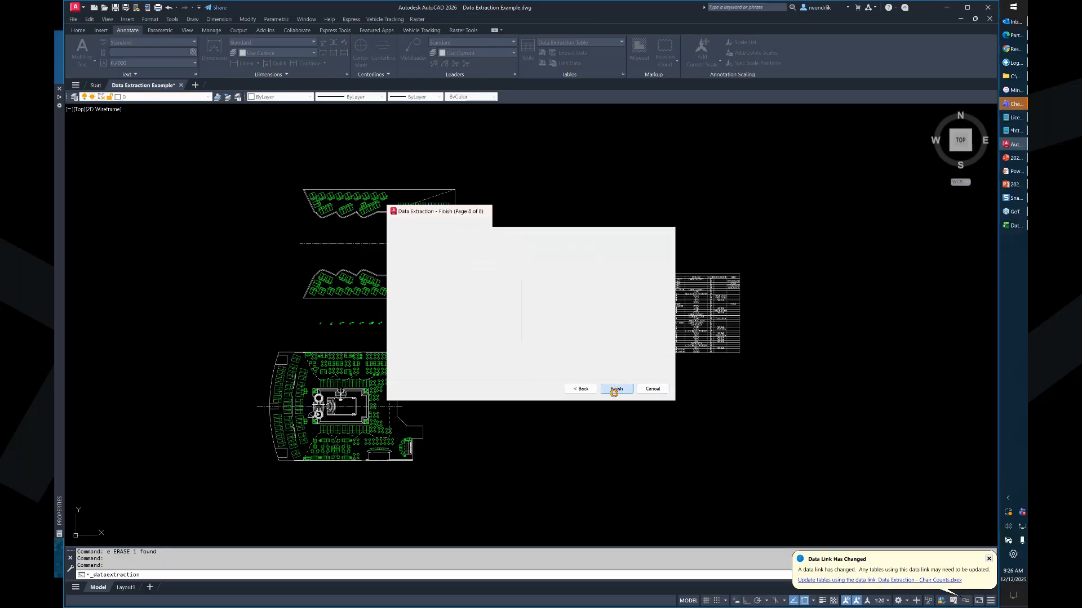
pyautogui.click(616, 388)
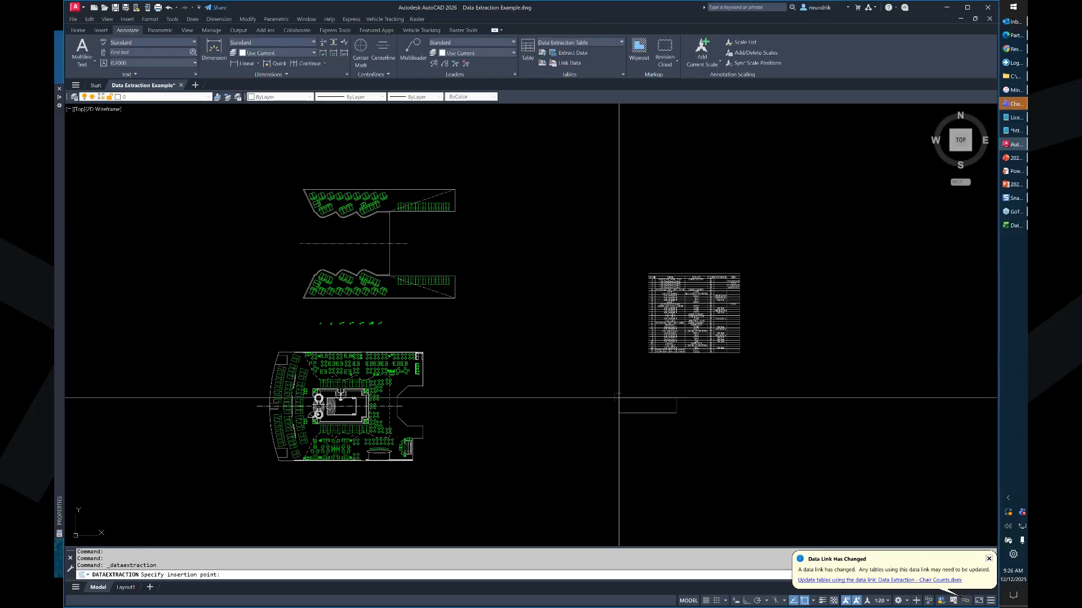
pyautogui.click(619, 398)
pyautogui.scroll(10, 673, 419)
pyautogui.moveTo(618, 365); pyautogui.dragTo(864, 402, button='middle')
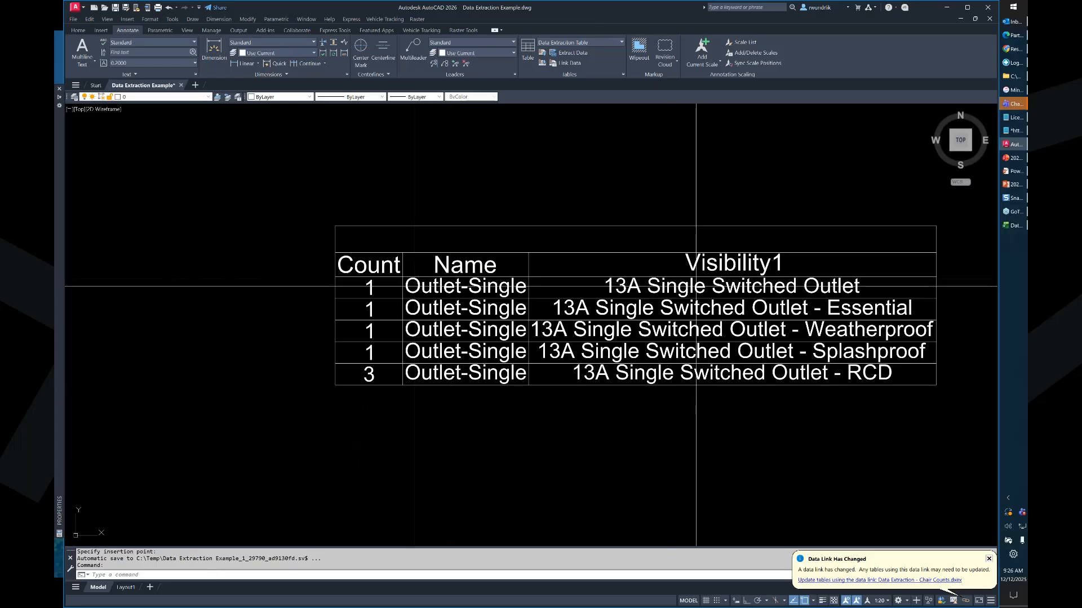
# - Compare the outlet table with the outlet symbols between the deck layouts, checking the plain and RCD outlets
pyautogui.scroll(-1, 699, 288)
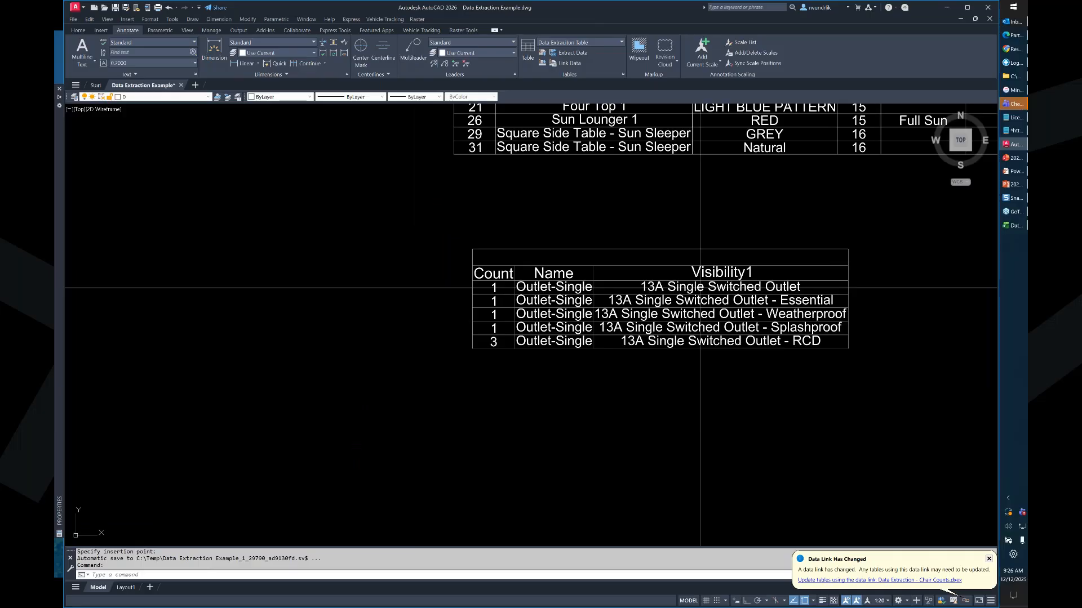
pyautogui.scroll(-4, 699, 288)
pyautogui.scroll(2, 442, 283)
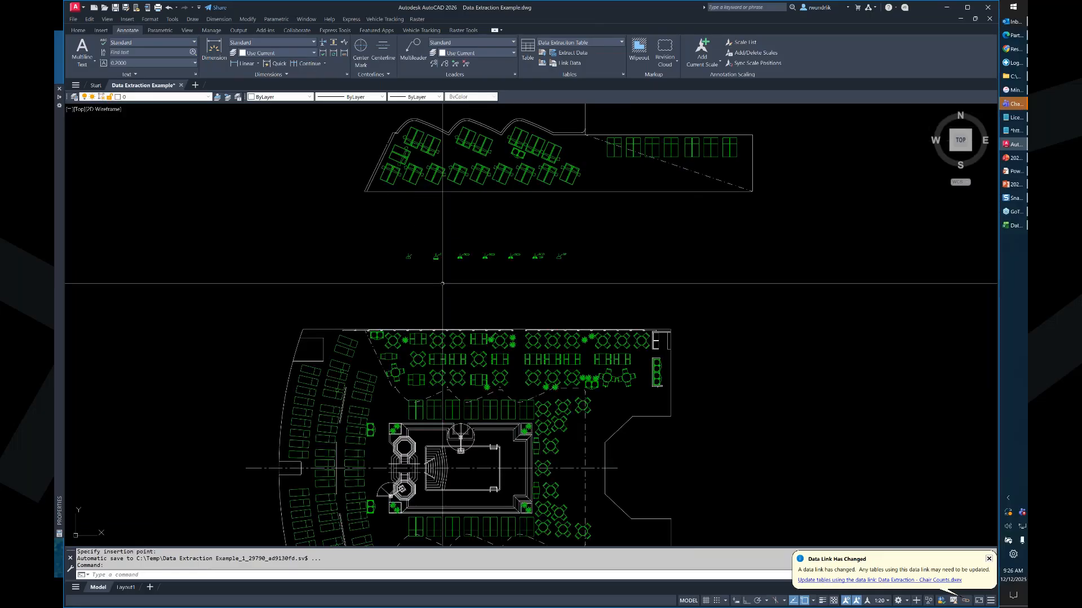
pyautogui.scroll(3, 442, 283)
pyautogui.click(653, 194)
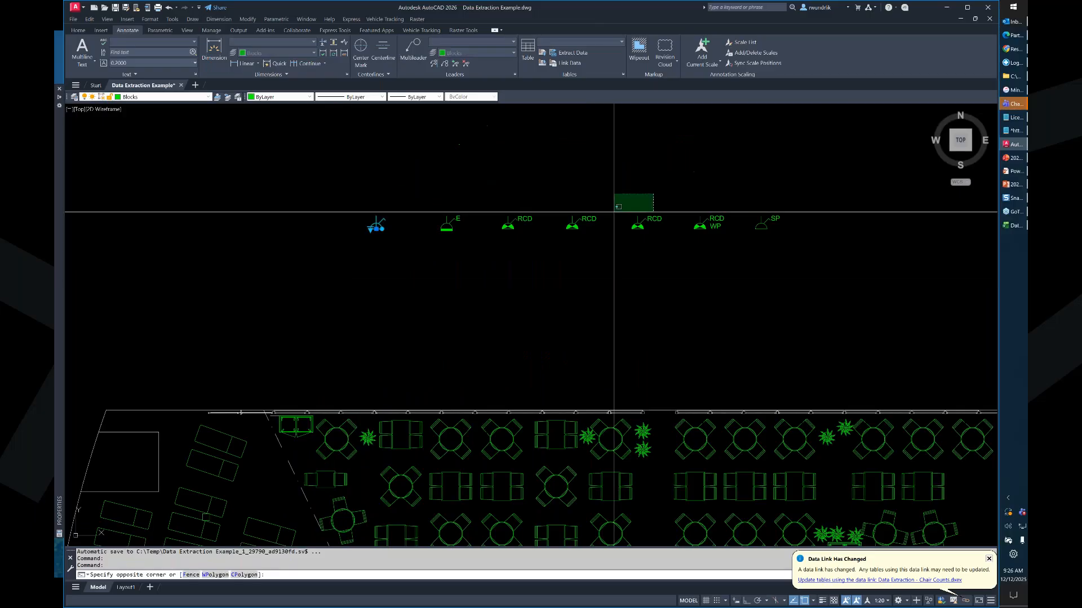
pyautogui.click(470, 226)
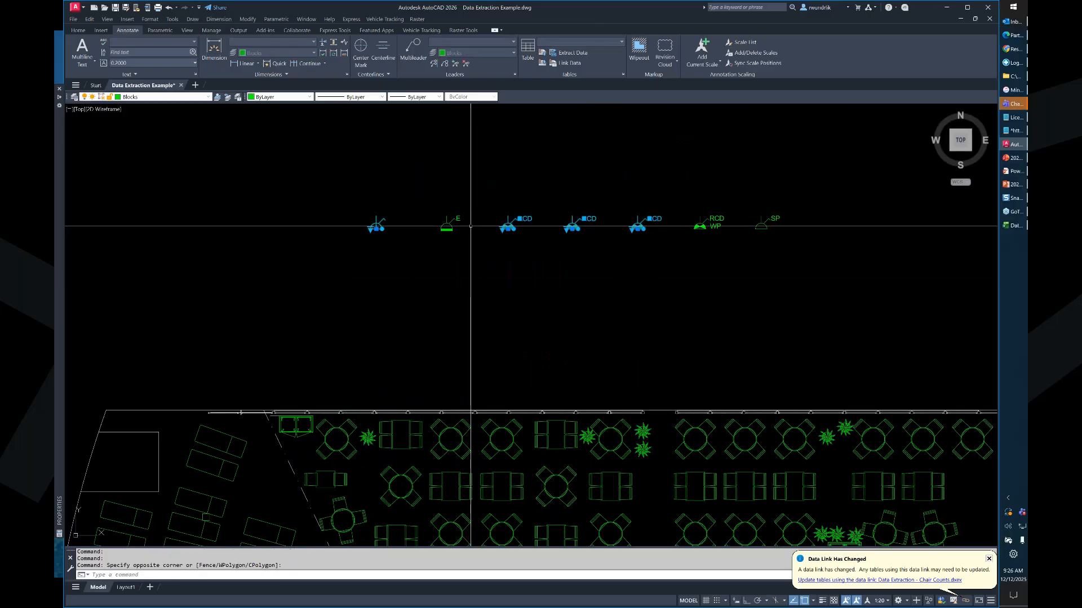
pyautogui.press('Escape')
pyautogui.press('Escape')
pyautogui.scroll(-4, 559, 277)
pyautogui.scroll(6, 559, 277)
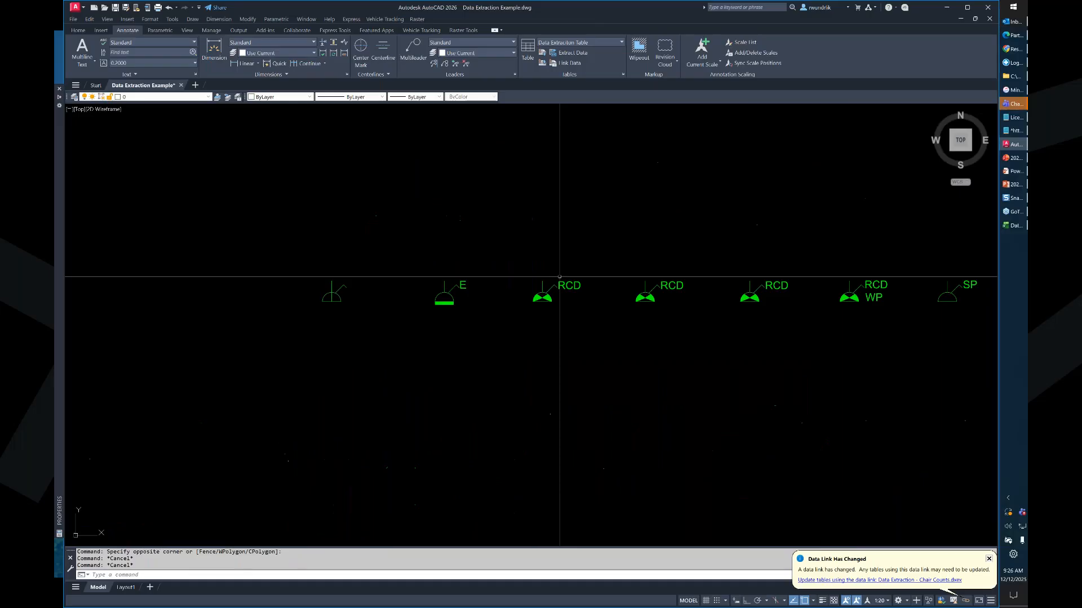
# - Change the visibility state of the first RCD outlet in the row to 13A Single Switched Outlet
pyautogui.click(538, 300)
pyautogui.click(534, 303)
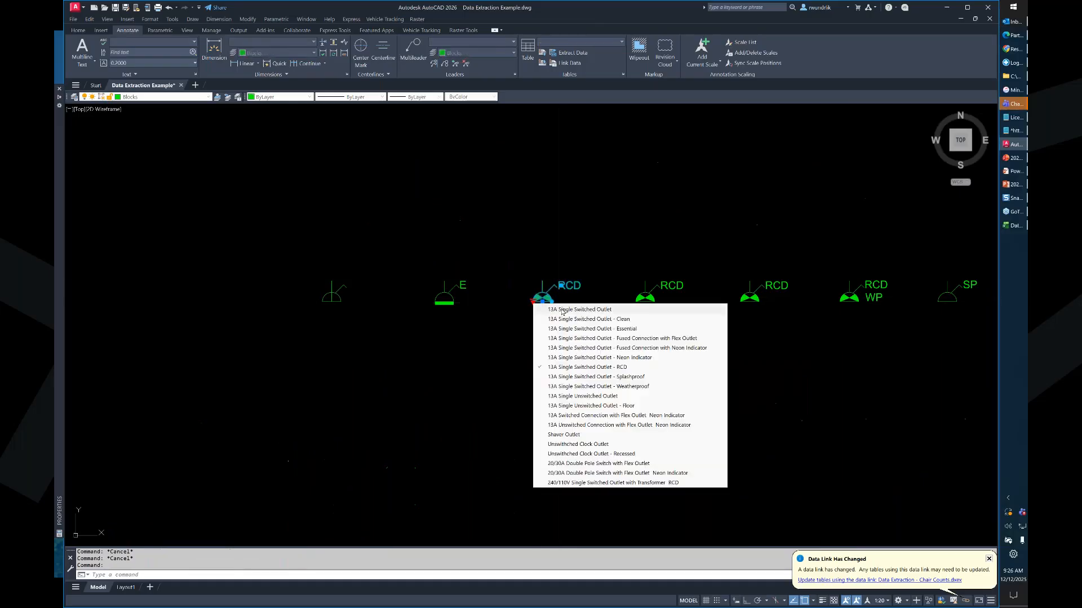
pyautogui.click(562, 309)
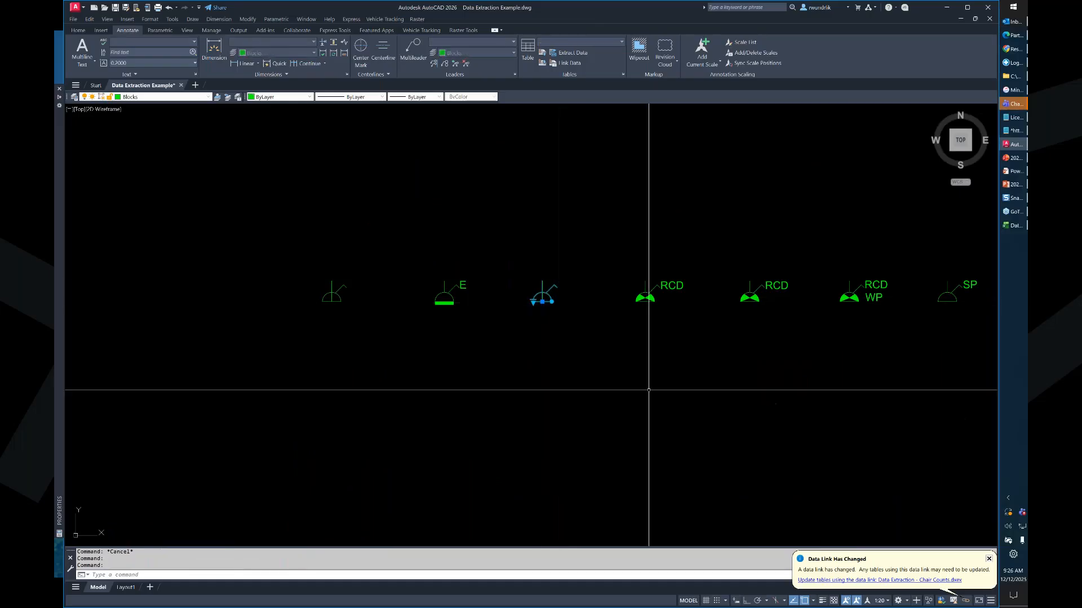
pyautogui.click(734, 450)
pyautogui.press('Escape')
pyautogui.press('Escape')
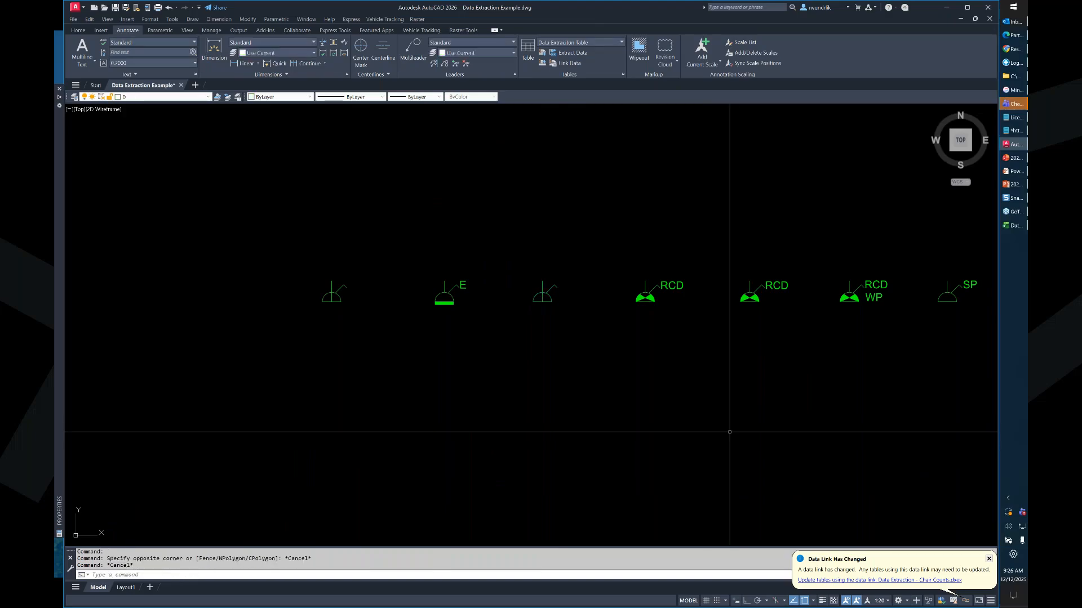
# - Update the outlet count table's data links to reflect the changed outlet type
pyautogui.scroll(-5, 729, 432)
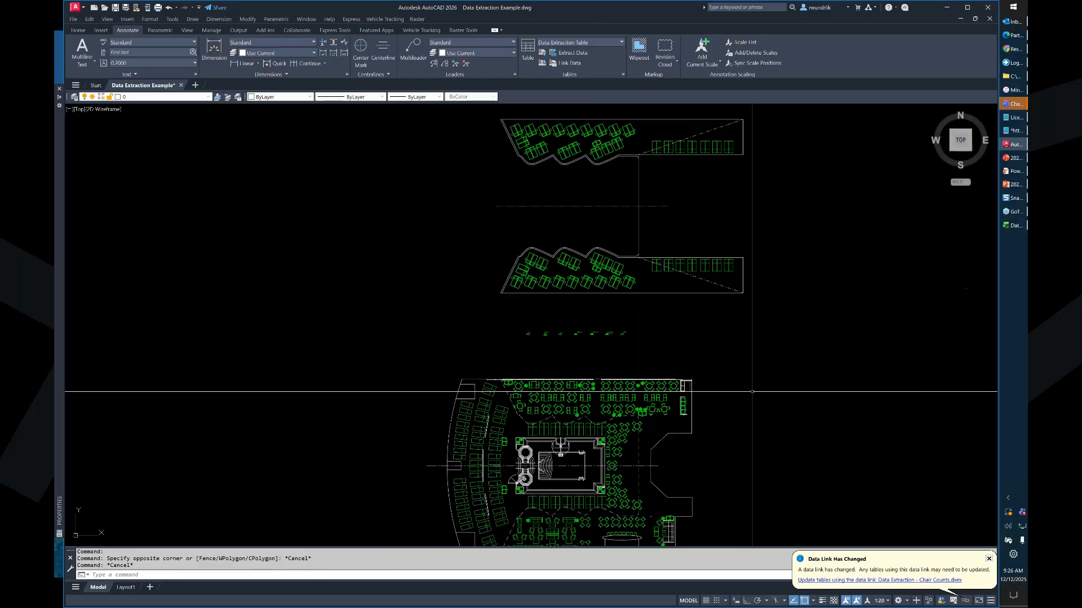
pyautogui.scroll(-3, 752, 392)
pyautogui.scroll(4, 430, 307)
pyautogui.click(431, 307)
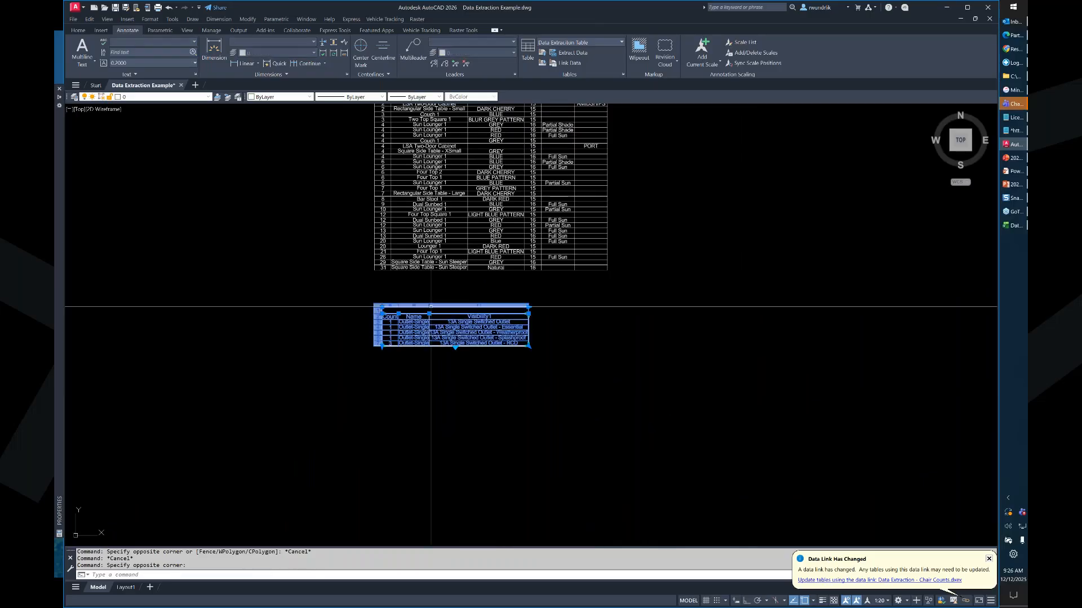
pyautogui.rightClick(431, 307)
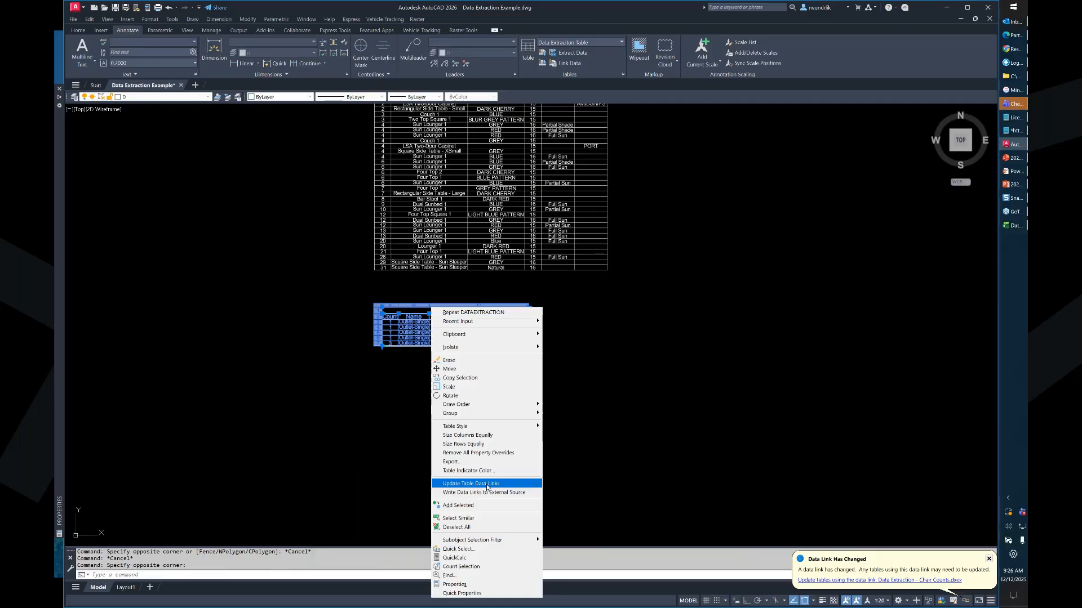
pyautogui.click(487, 485)
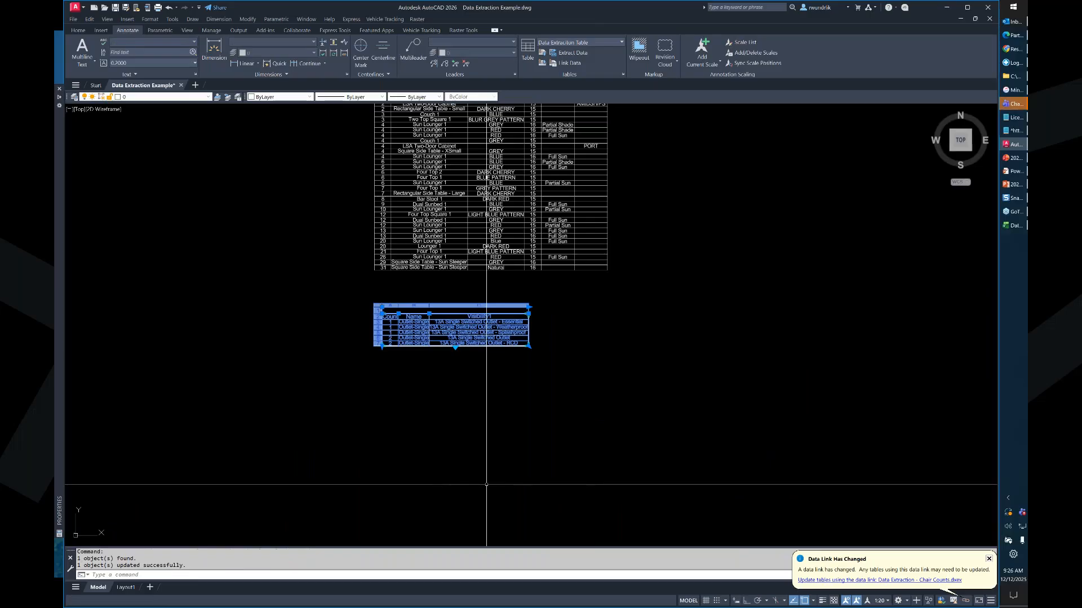
pyautogui.scroll(5, 392, 339)
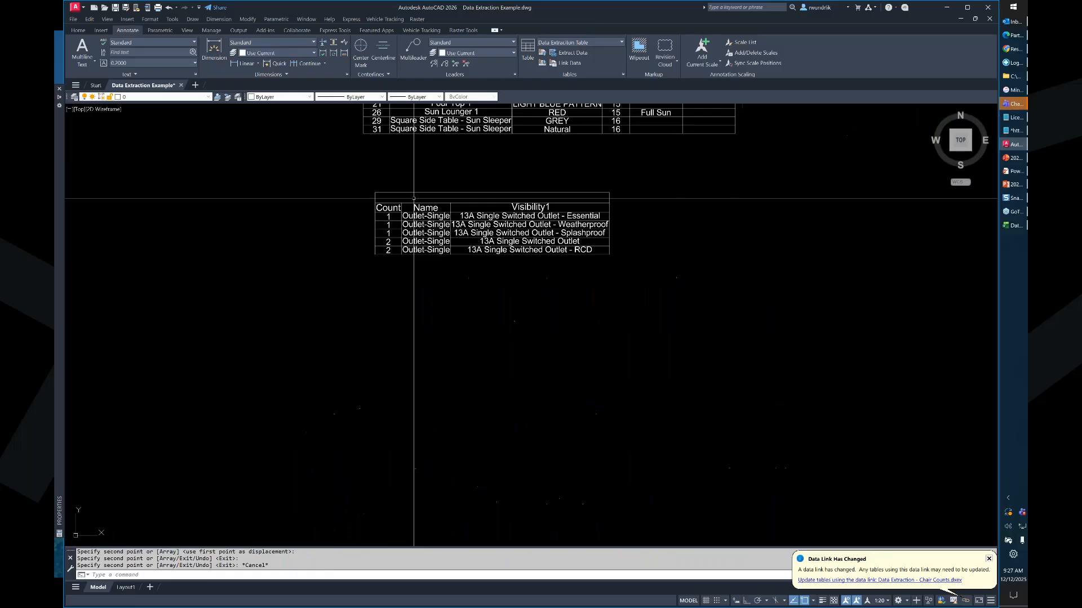
# - Update the outlet table's data links again to include the copied outlet symbols, and review the Count column
pyautogui.click(416, 193)
pyautogui.rightClick(415, 193)
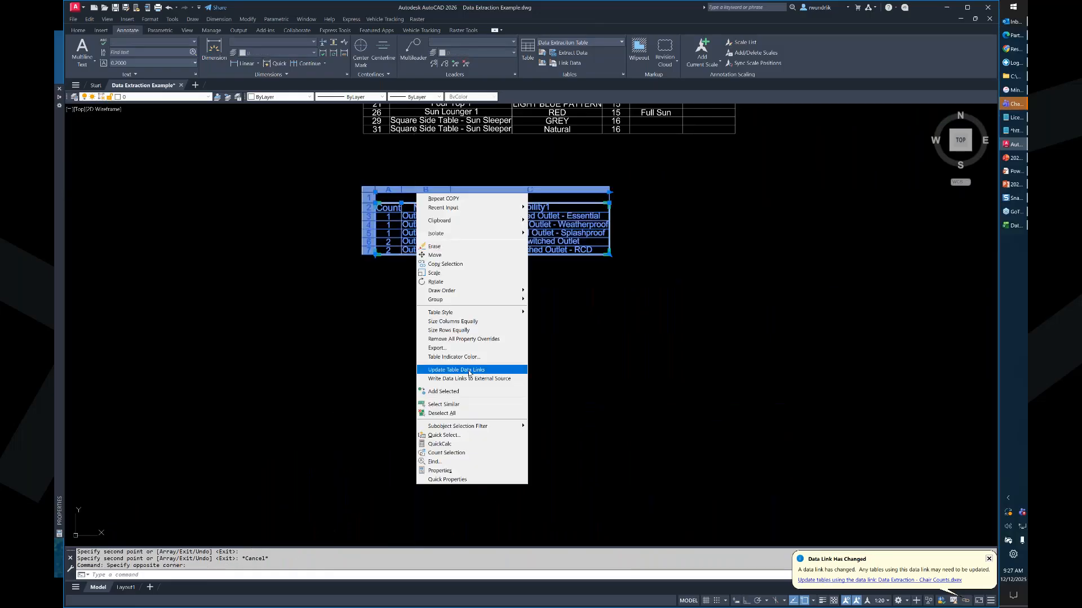
pyautogui.click(469, 370)
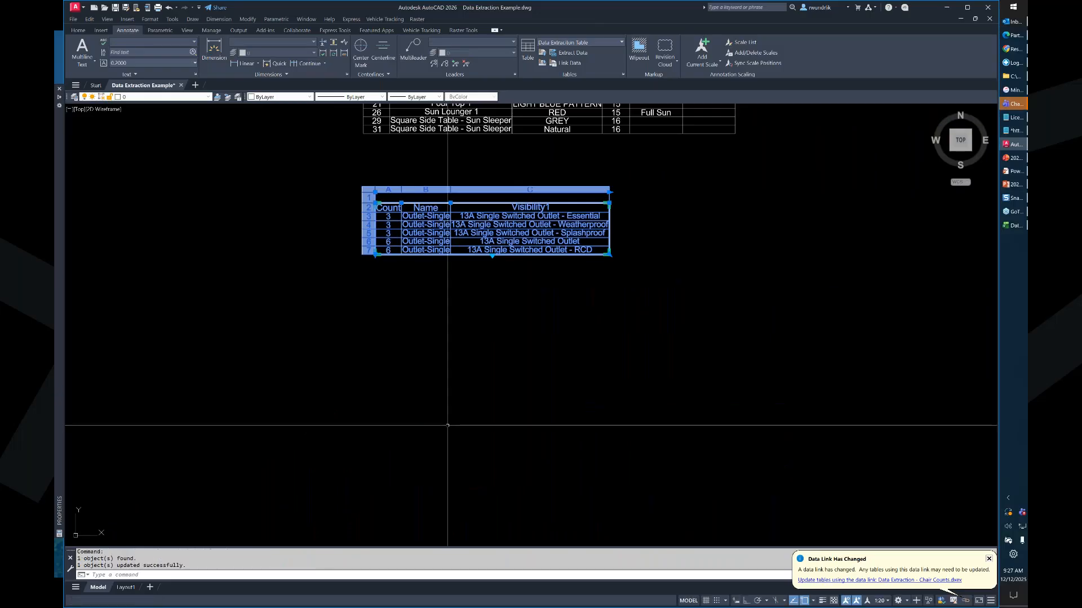
pyautogui.scroll(4, 404, 221)
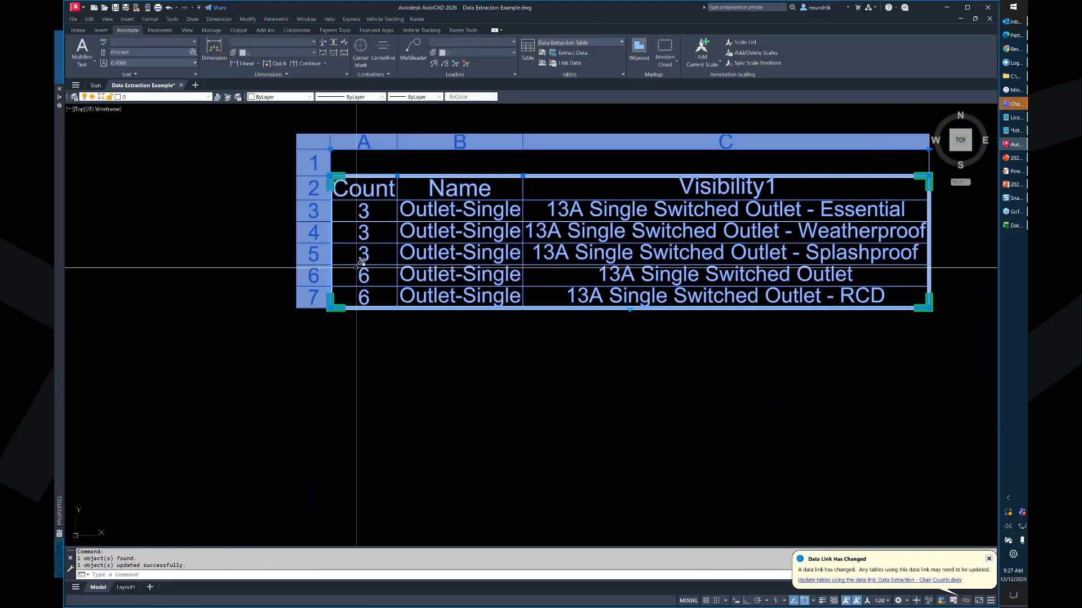
pyautogui.scroll(-4, 395, 225)
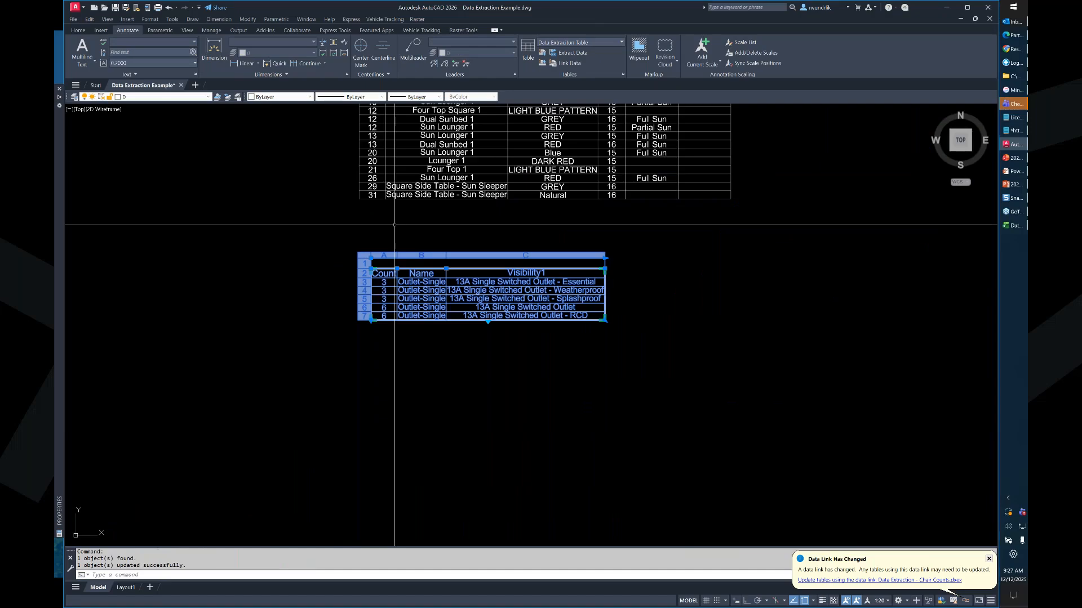
pyautogui.moveTo(394, 225); pyautogui.dragTo(520, 413, button='middle')
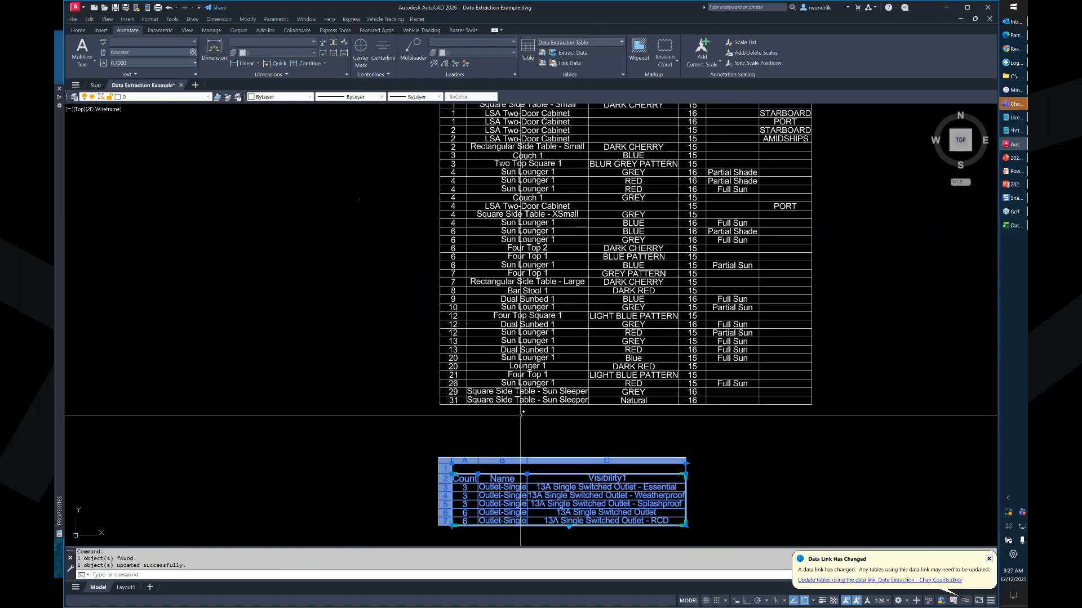
# - Attach Data Extraction Example - II.dwg from the Webinar folder as an external reference at 0,0,0 with a scale of 1 and a relative path
pyautogui.scroll(-8, 485, 292)
pyautogui.press('Escape')
pyautogui.write('xr')
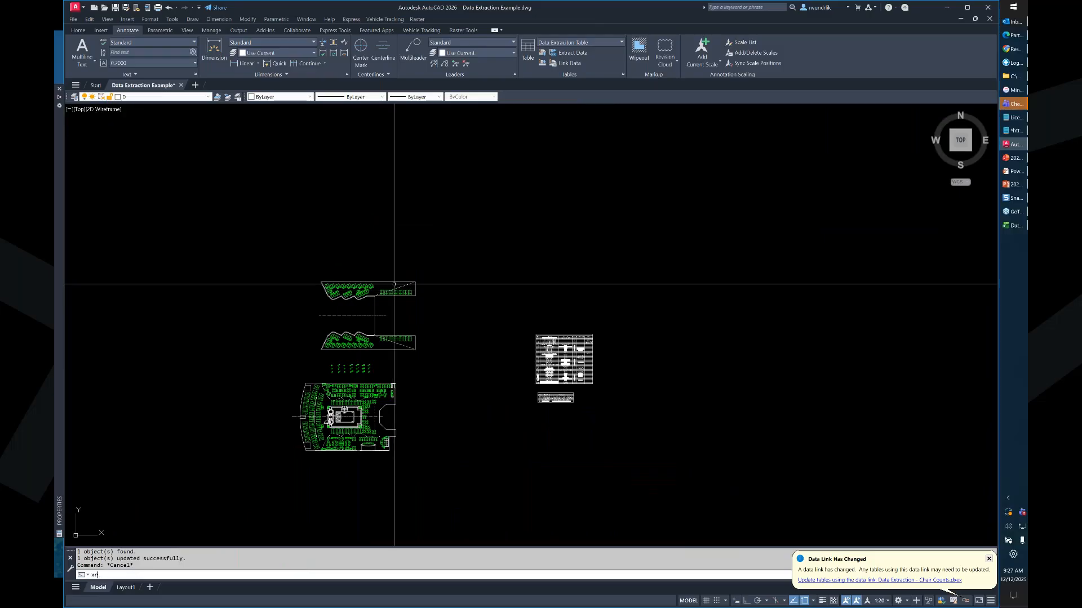
pyautogui.press('space')
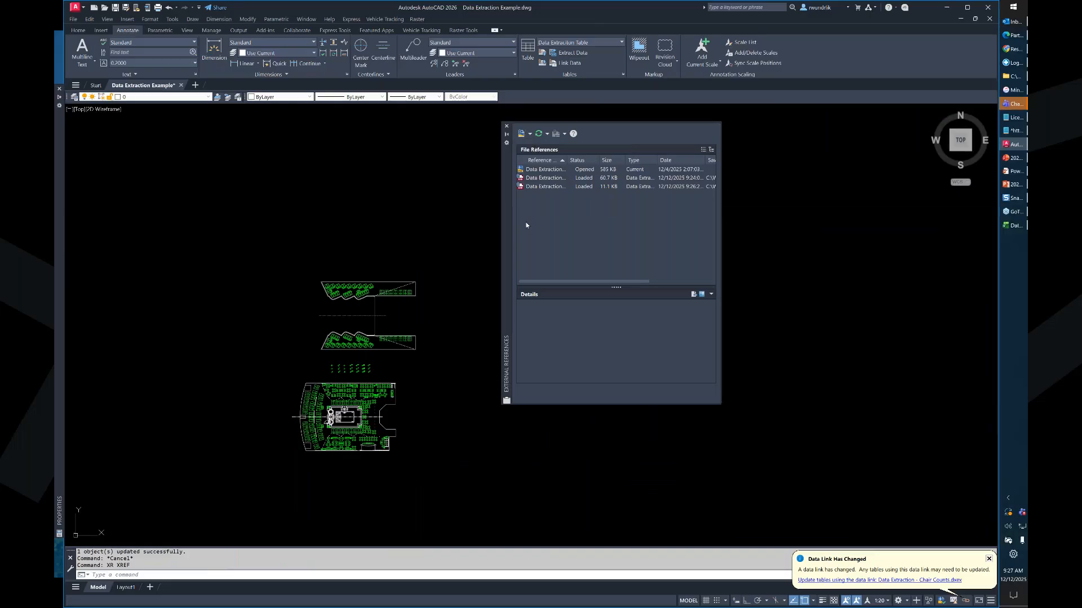
pyautogui.click(521, 133)
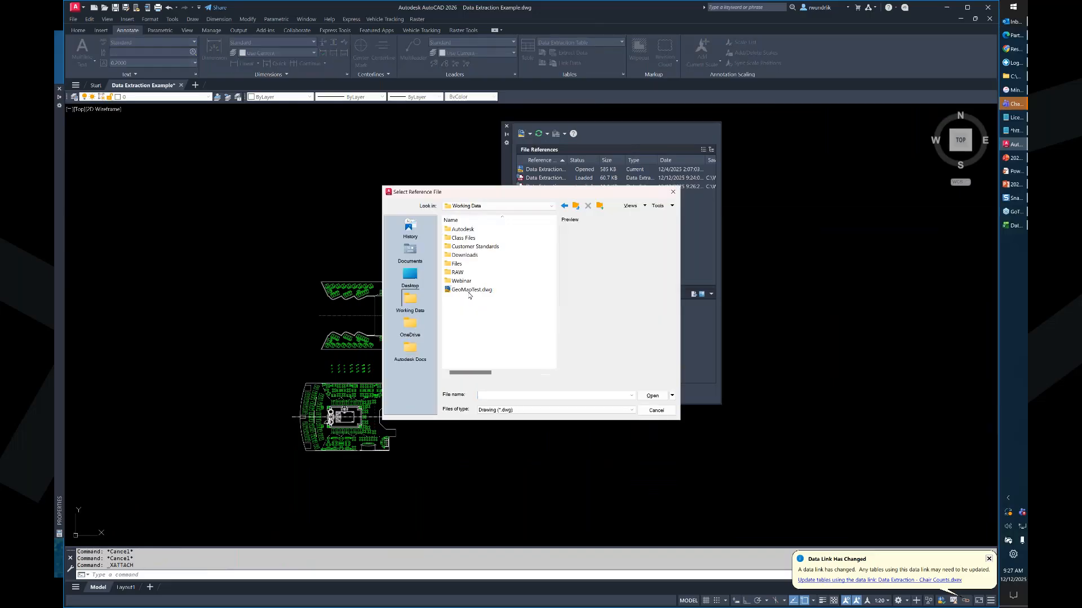
pyautogui.doubleClick(460, 281)
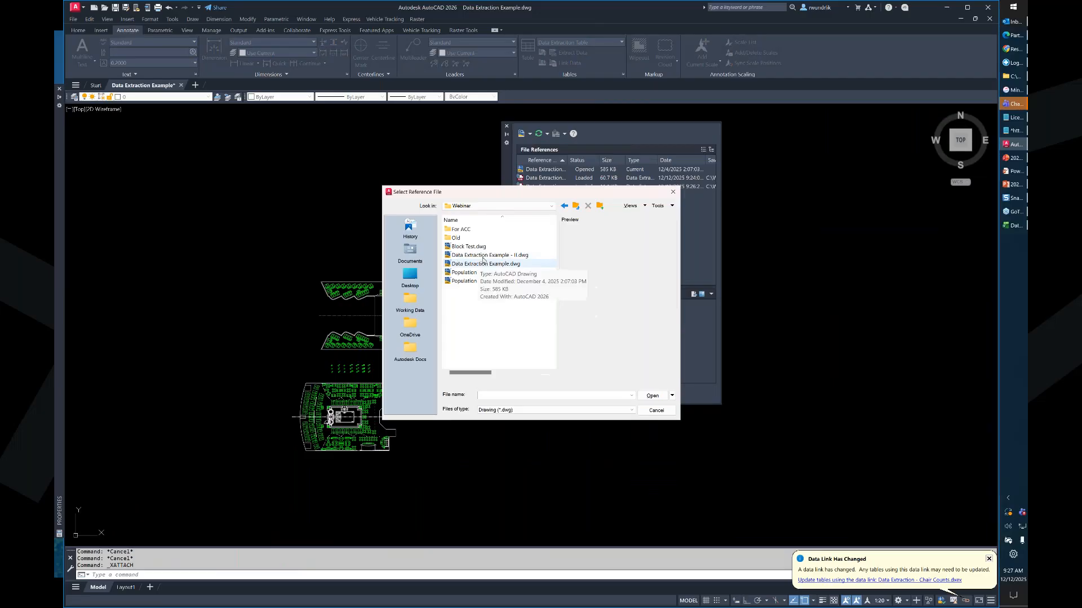
pyautogui.click(479, 255)
pyautogui.click(653, 395)
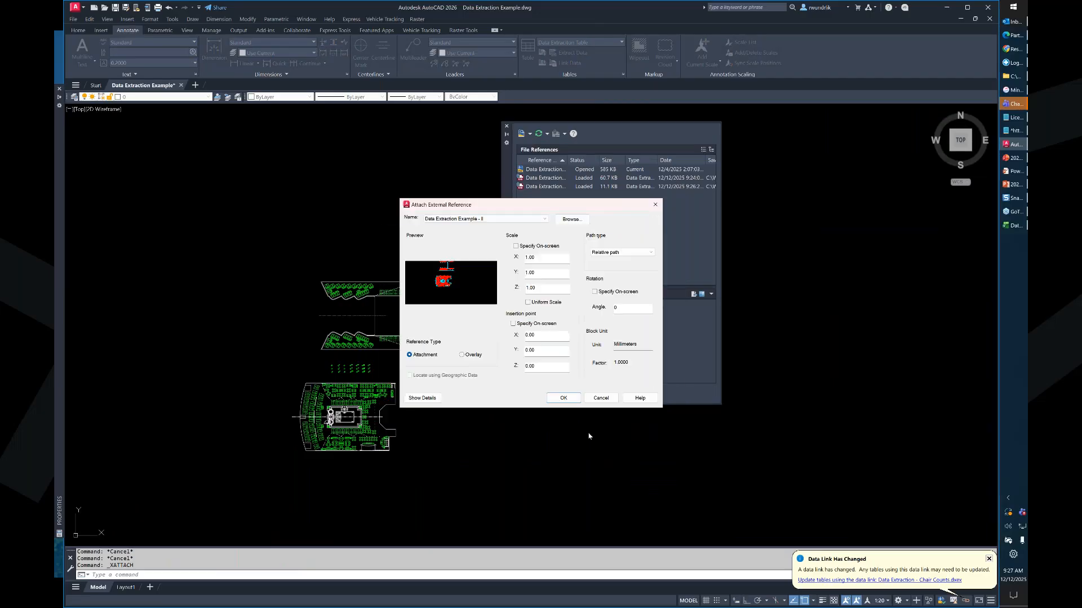
pyautogui.click(555, 399)
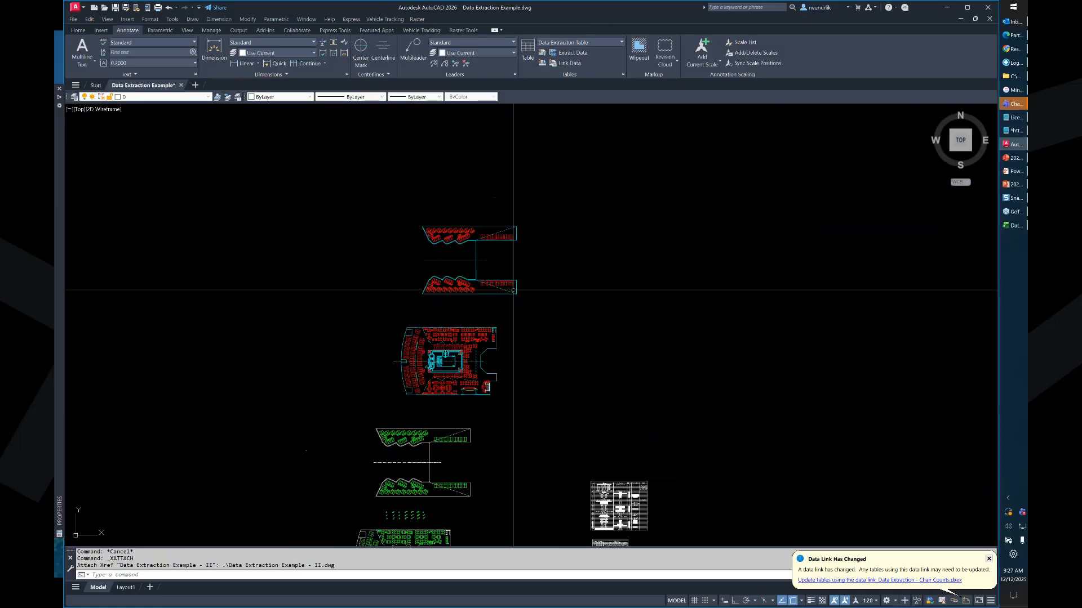
# - Examine the deck layouts of the attached reference alongside the original layouts and the extraction tables
pyautogui.scroll(4, 496, 282)
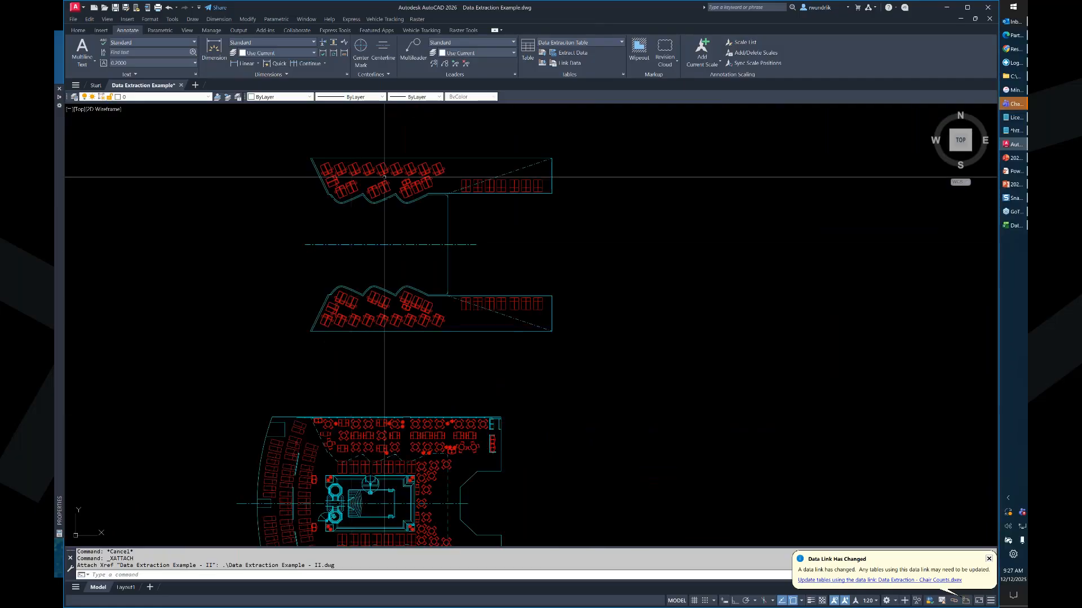
pyautogui.scroll(-6, 555, 386)
pyautogui.scroll(2, 488, 286)
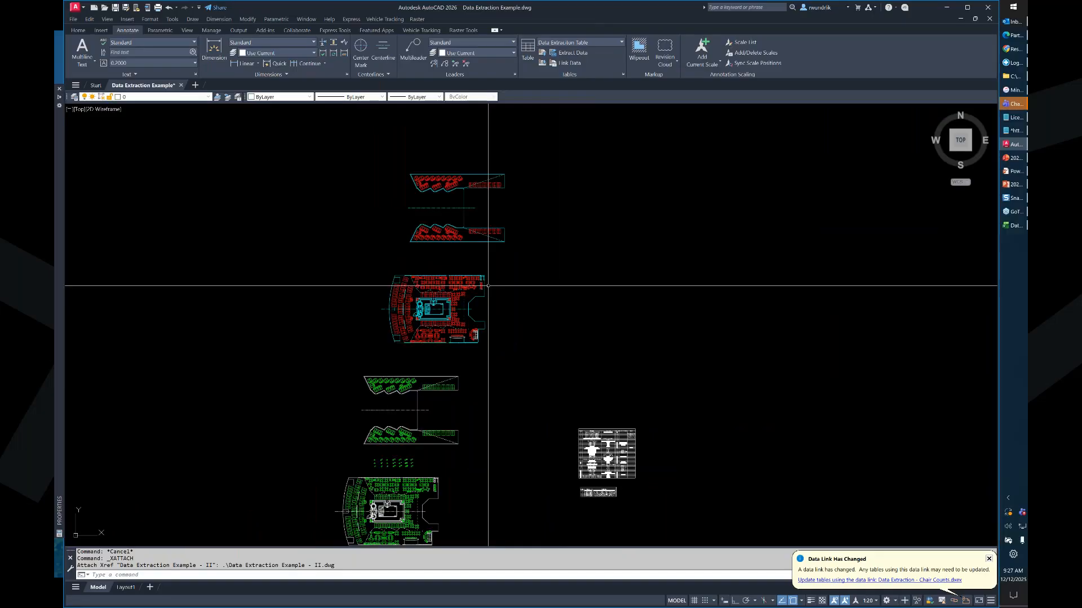
pyautogui.scroll(4, 437, 323)
pyautogui.scroll(-4, 437, 324)
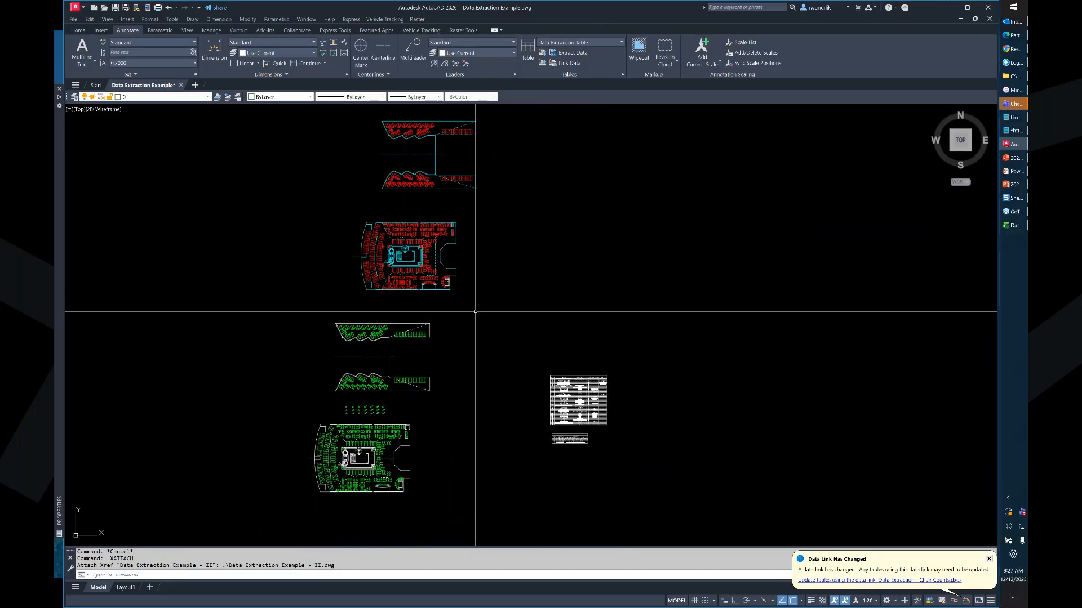
# - Update the furniture table's data links after attaching the reference, and review its Count, Name, Color and Deck columns
pyautogui.scroll(2, 590, 429)
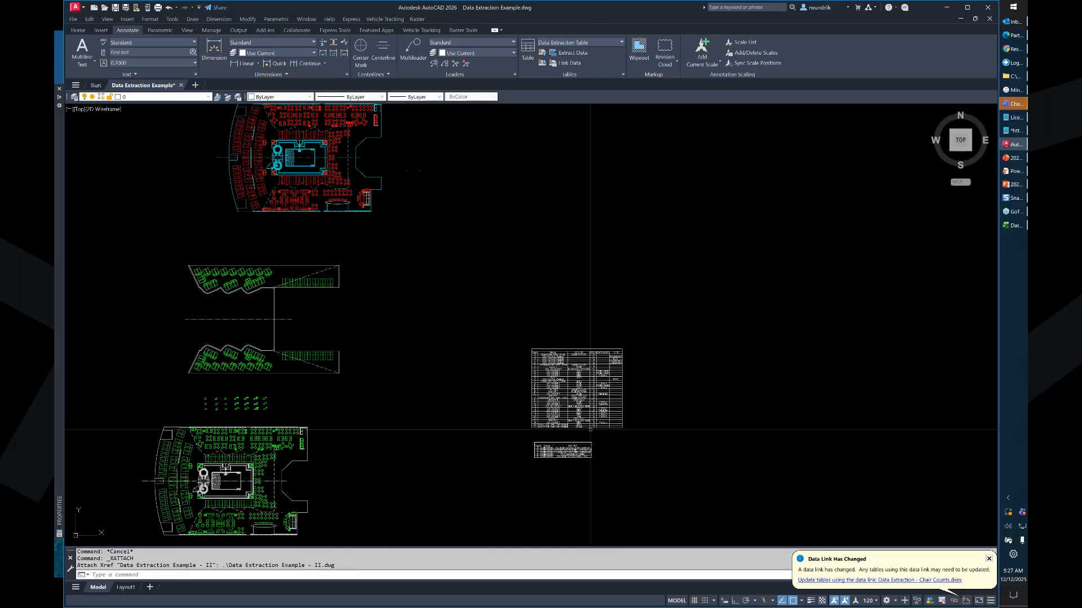
pyautogui.scroll(2, 590, 429)
pyautogui.click(520, 282)
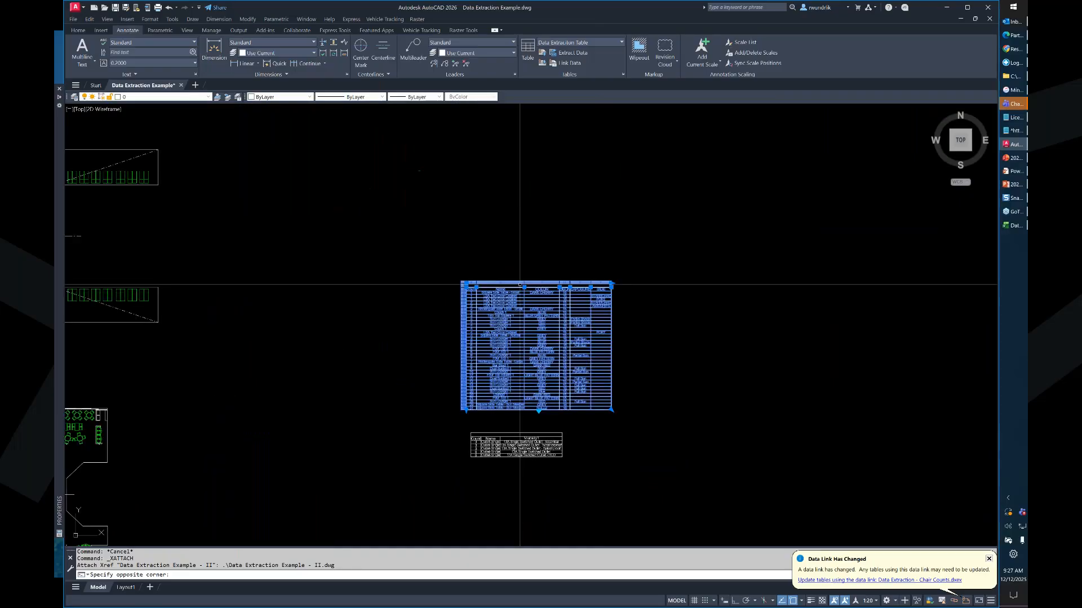
pyautogui.rightClick(520, 284)
pyautogui.click(582, 462)
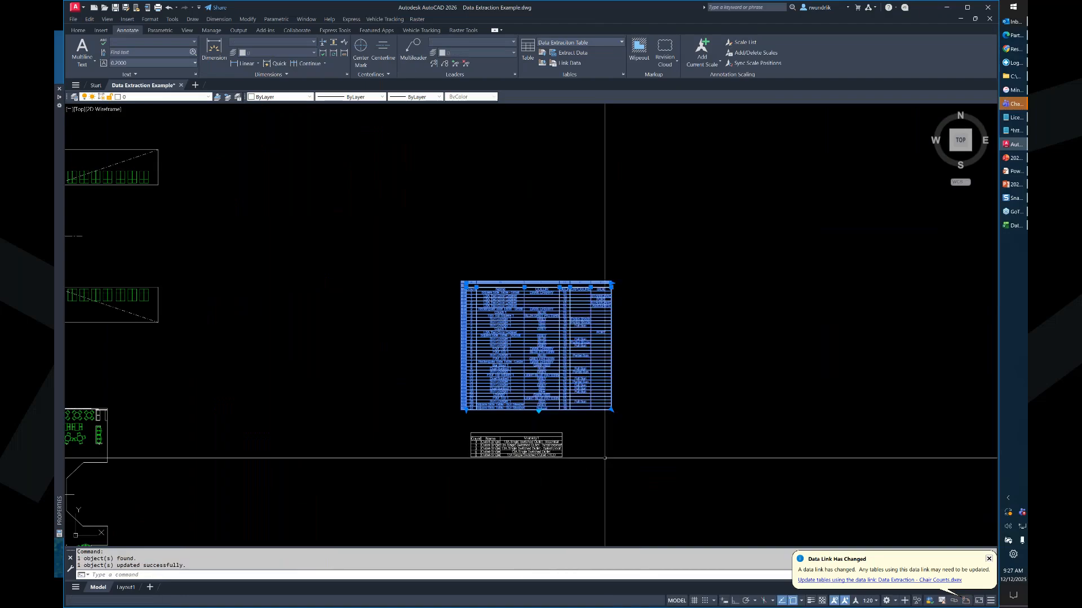
pyautogui.moveTo(470, 362); pyautogui.dragTo(495, 267, button='middle')
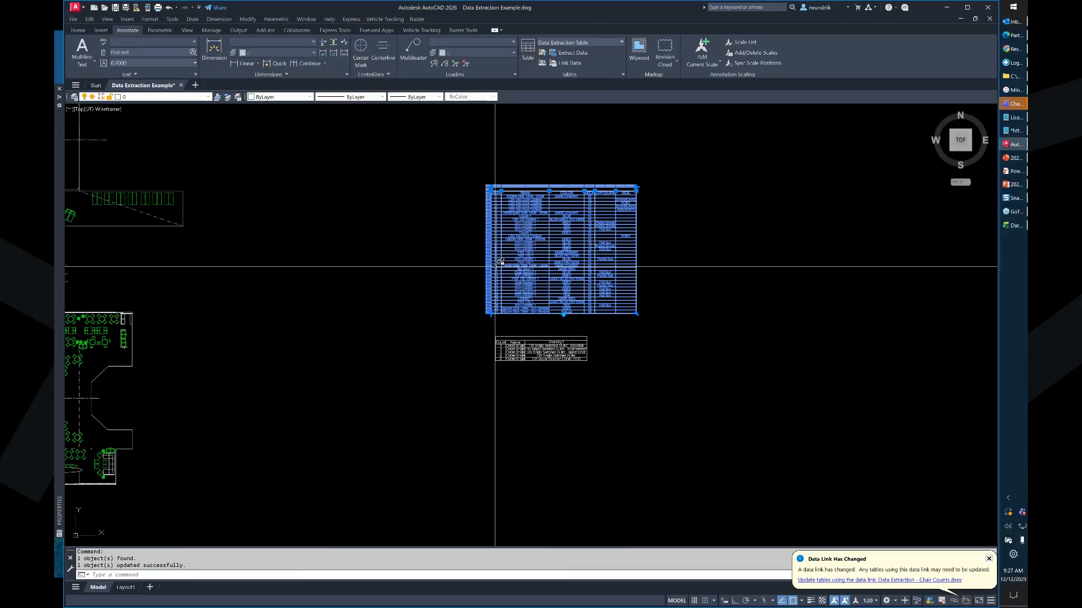
pyautogui.press('Escape')
pyautogui.scroll(6, 539, 267)
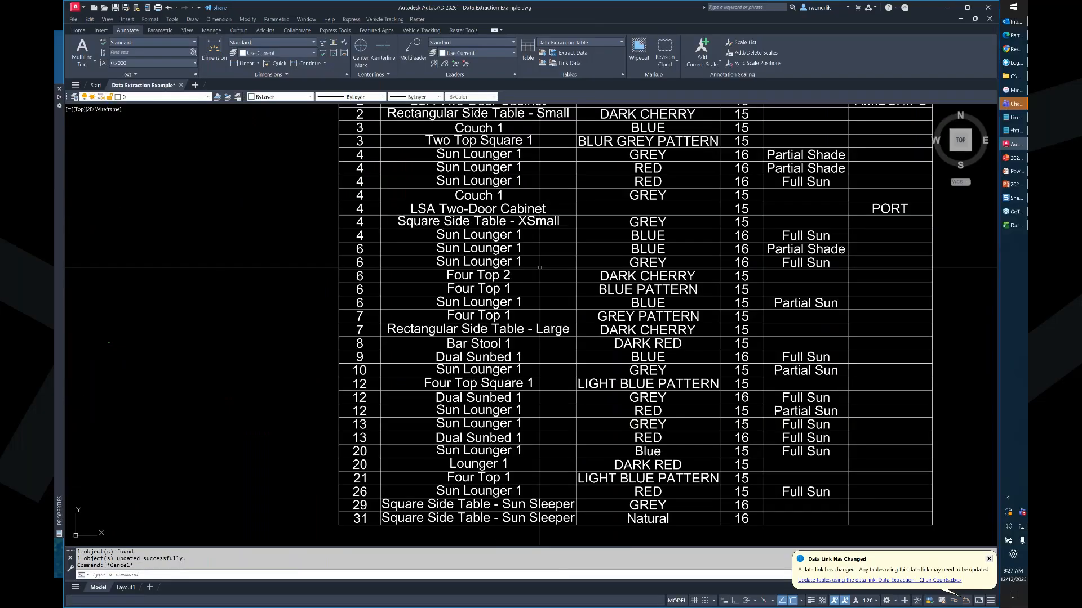
pyautogui.scroll(-4, 539, 267)
pyautogui.click(559, 162)
pyautogui.rightClick(559, 162)
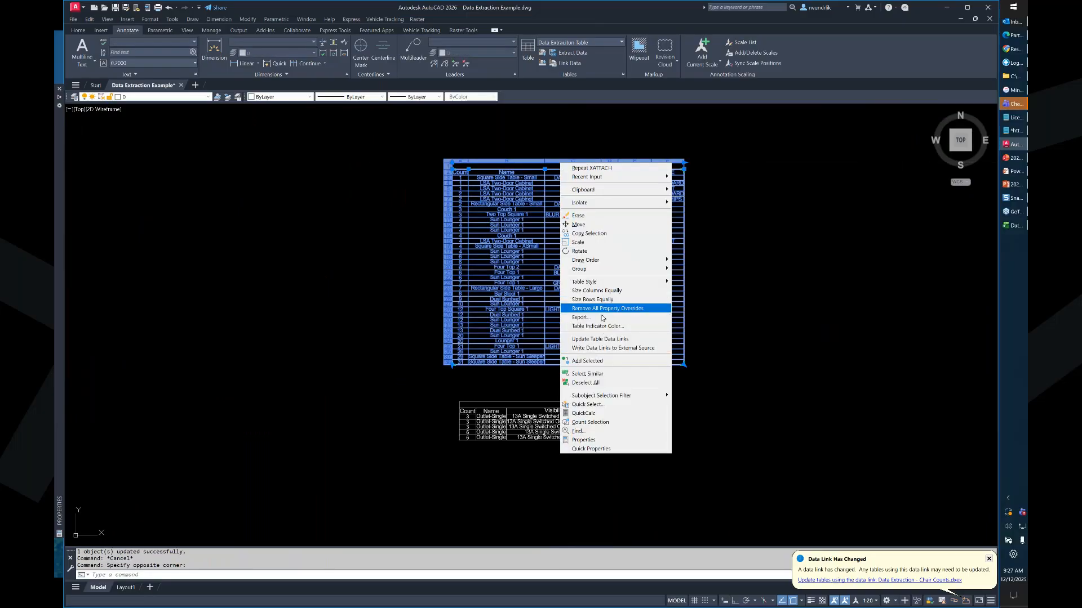
pyautogui.click(416, 389)
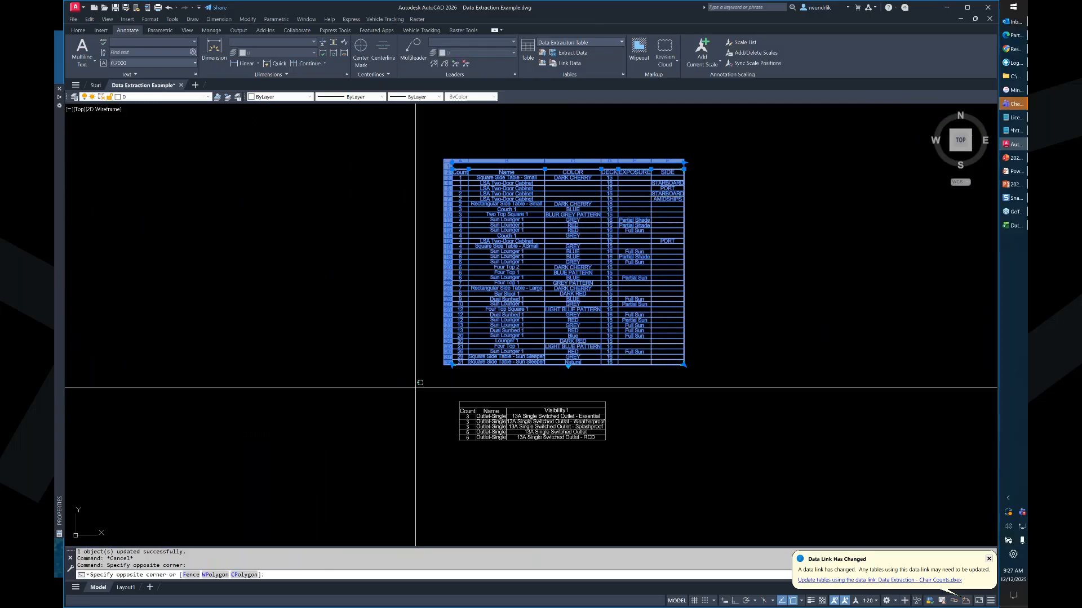
pyautogui.click(416, 388)
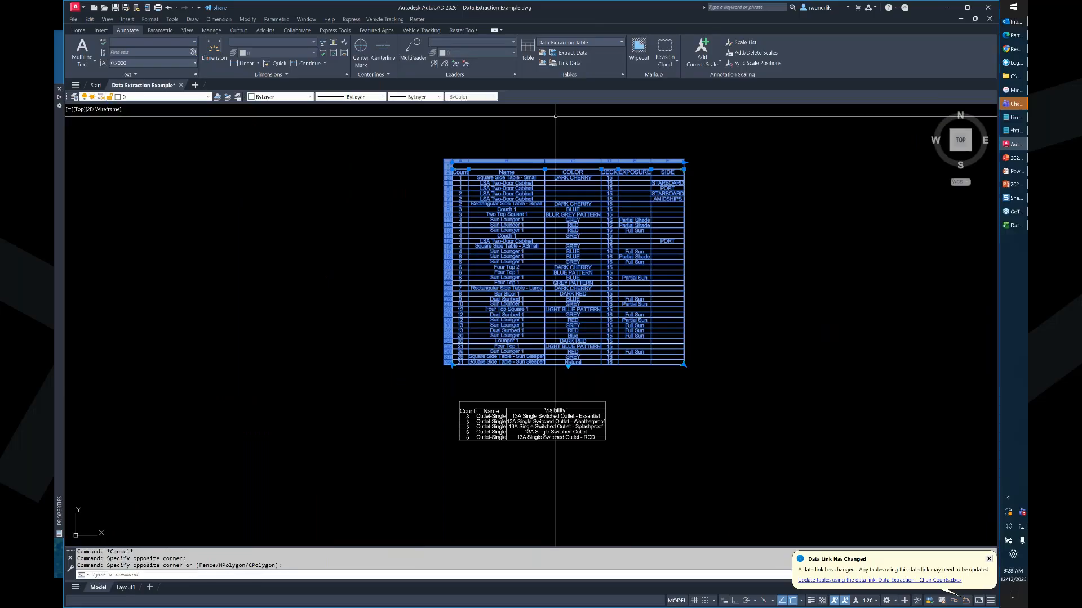
# - Open the existing data extraction Chair Counts.dxex from the Webinar folder for editing and keep its drawing sources
pyautogui.click(569, 53)
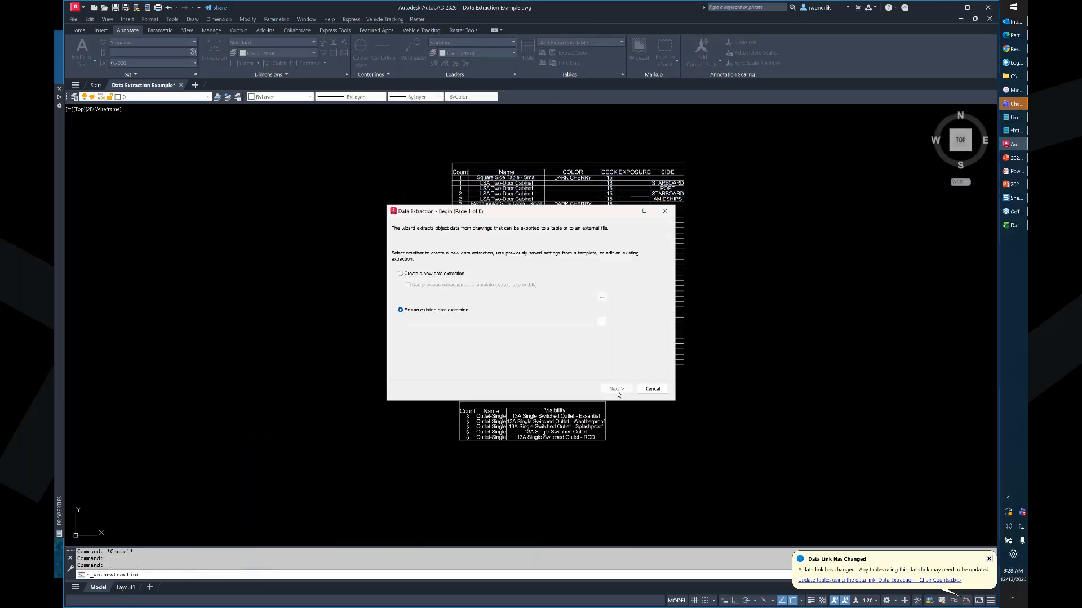
pyautogui.click(602, 321)
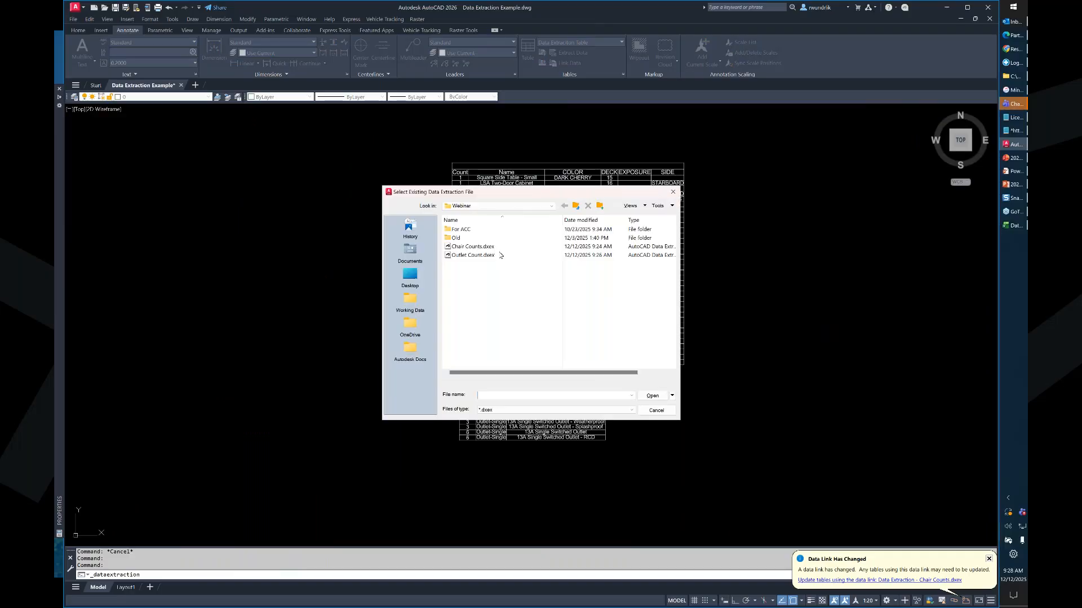
pyautogui.doubleClick(479, 247)
pyautogui.click(615, 389)
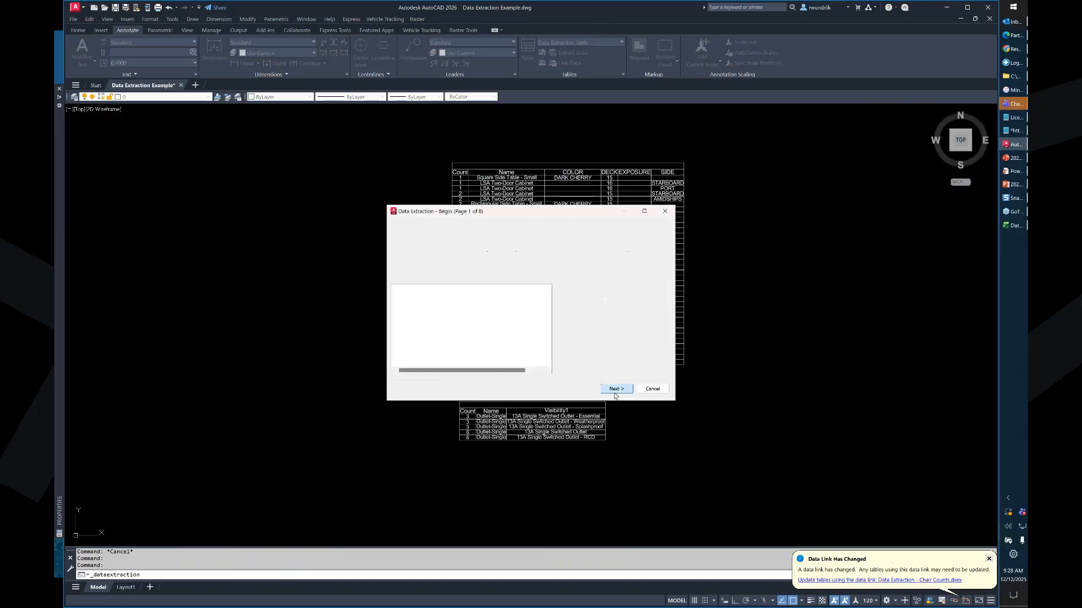
pyautogui.click(614, 389)
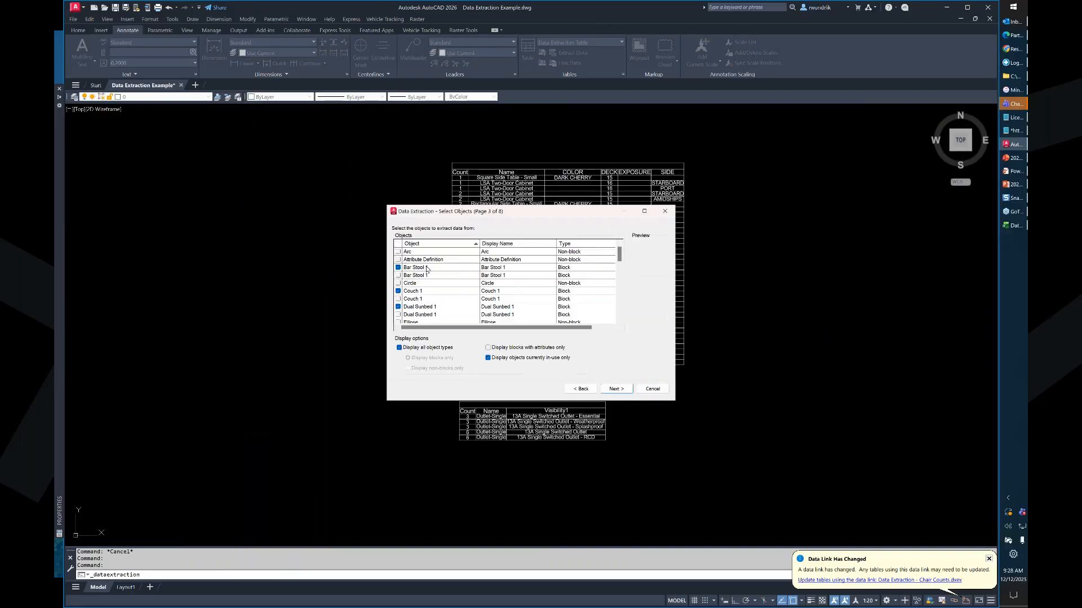
# - Limit the extraction's object list to blocks only and include every listed block
pyautogui.scroll(-1, 489, 268)
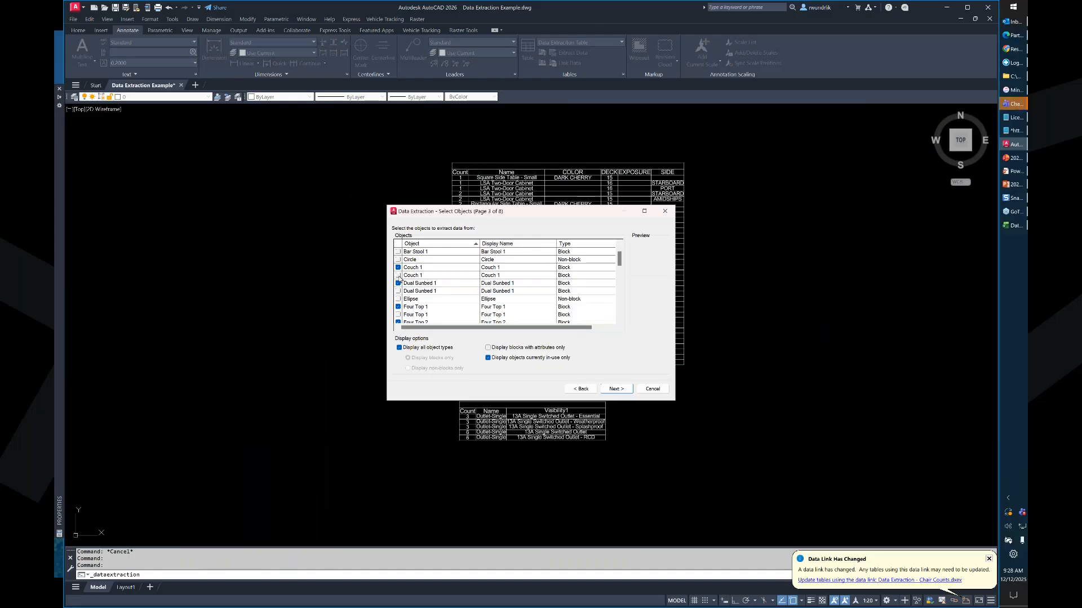
pyautogui.click(399, 347)
pyautogui.rightClick(422, 283)
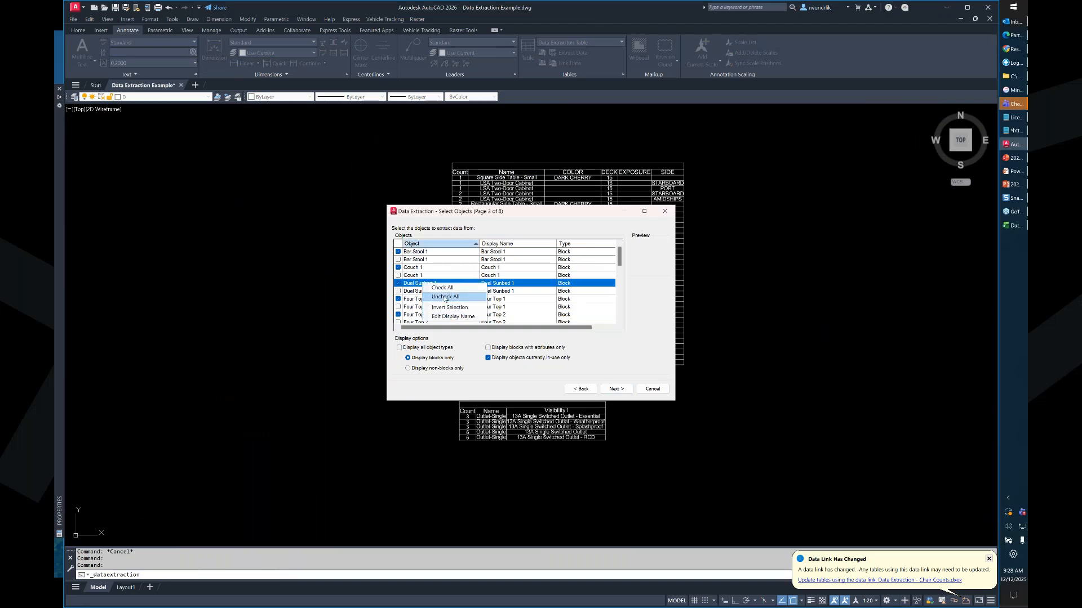
pyautogui.click(442, 288)
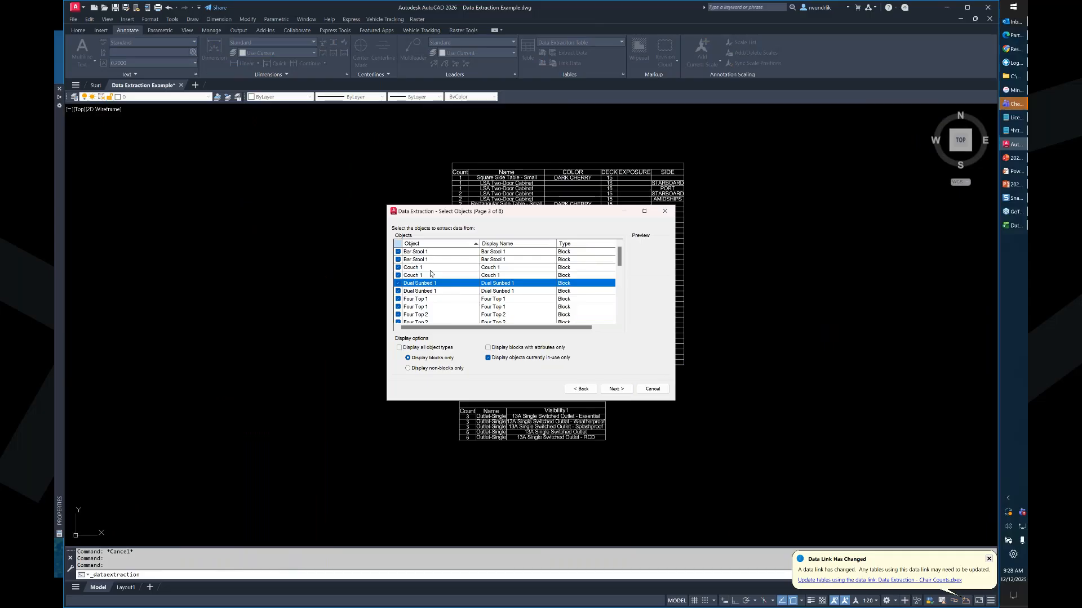
# - Exclude both Plant 1 and both Plant 2 entries from the extraction and accept the object selection
pyautogui.scroll(-4, 420, 284)
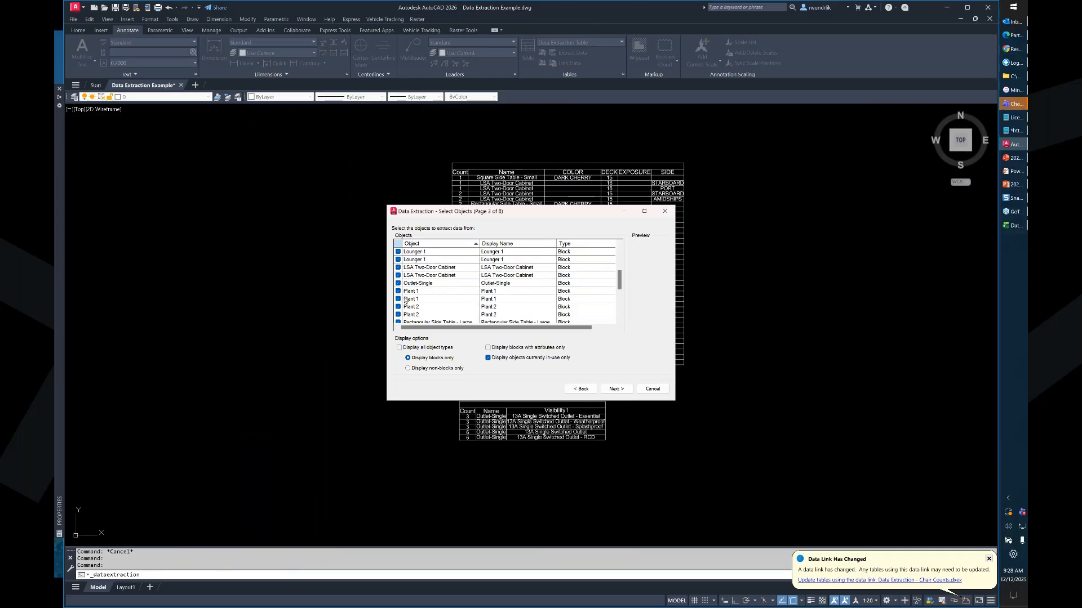
pyautogui.click(398, 291)
pyautogui.click(398, 299)
pyautogui.click(398, 306)
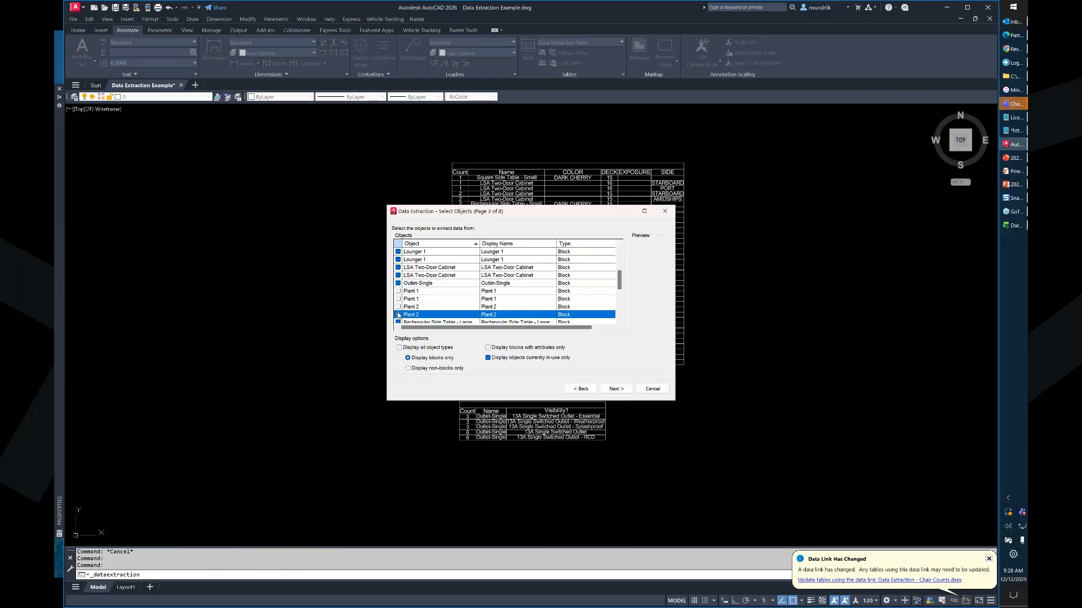
pyautogui.click(398, 315)
pyautogui.scroll(-3, 475, 306)
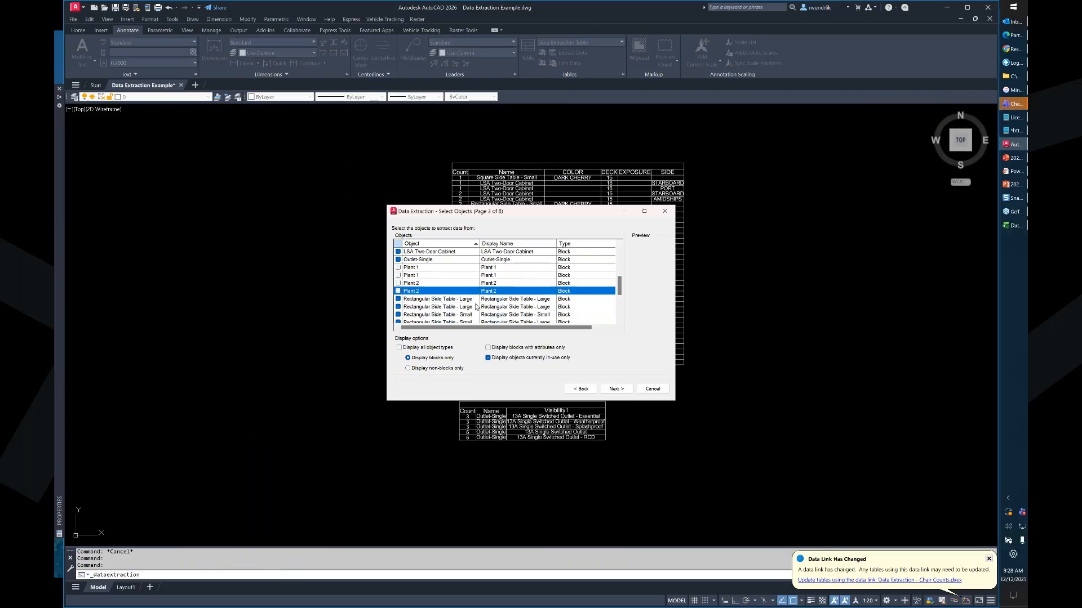
pyautogui.click(615, 389)
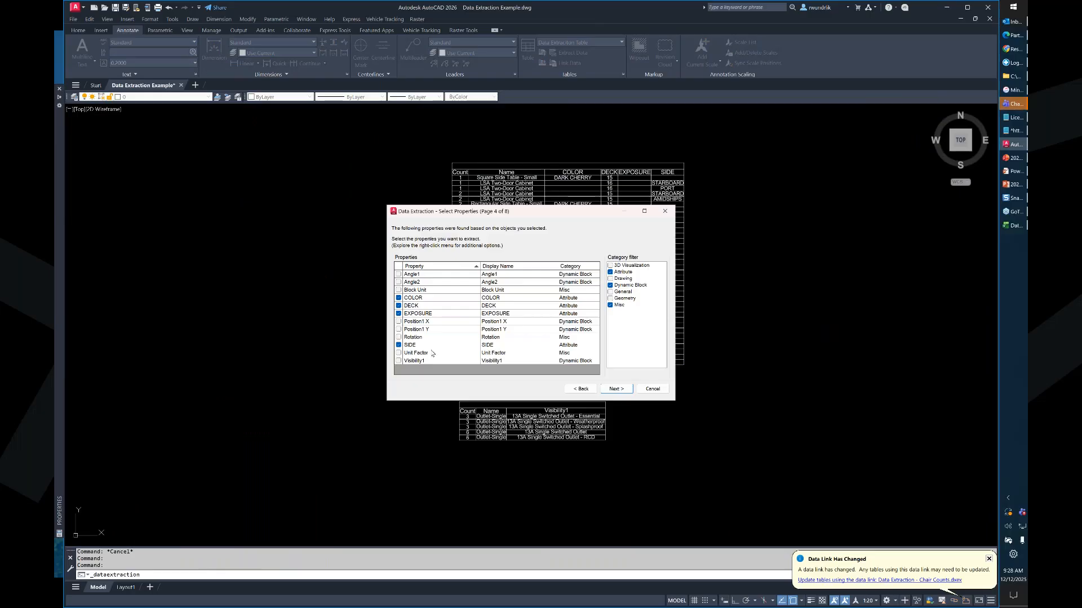
# - Keep the extraction's current properties, refined data and output types, and close the spreadsheet open in Excel
pyautogui.click(617, 392)
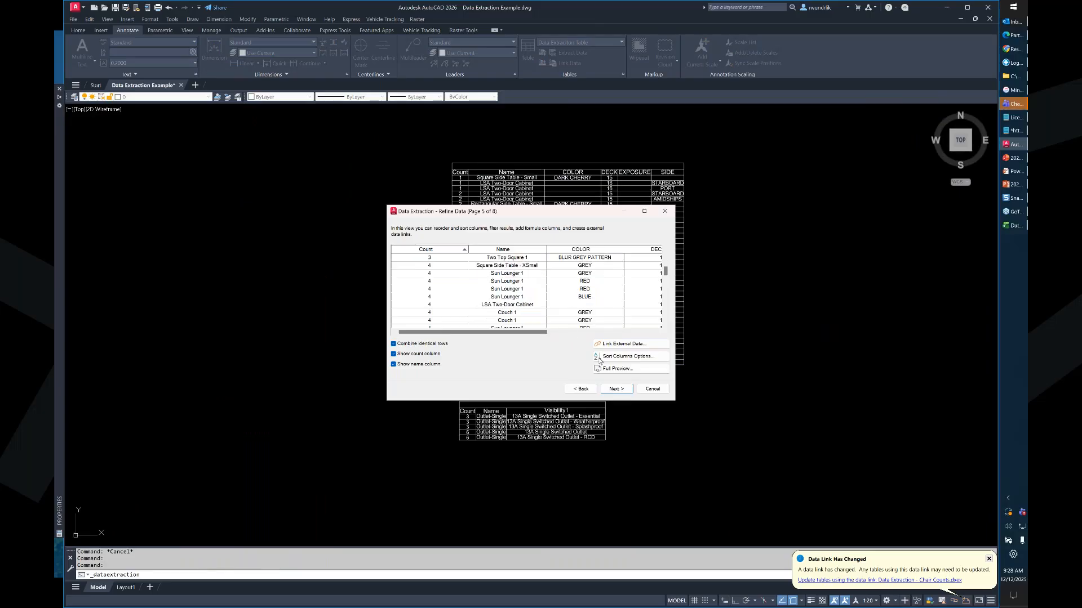
pyautogui.click(619, 391)
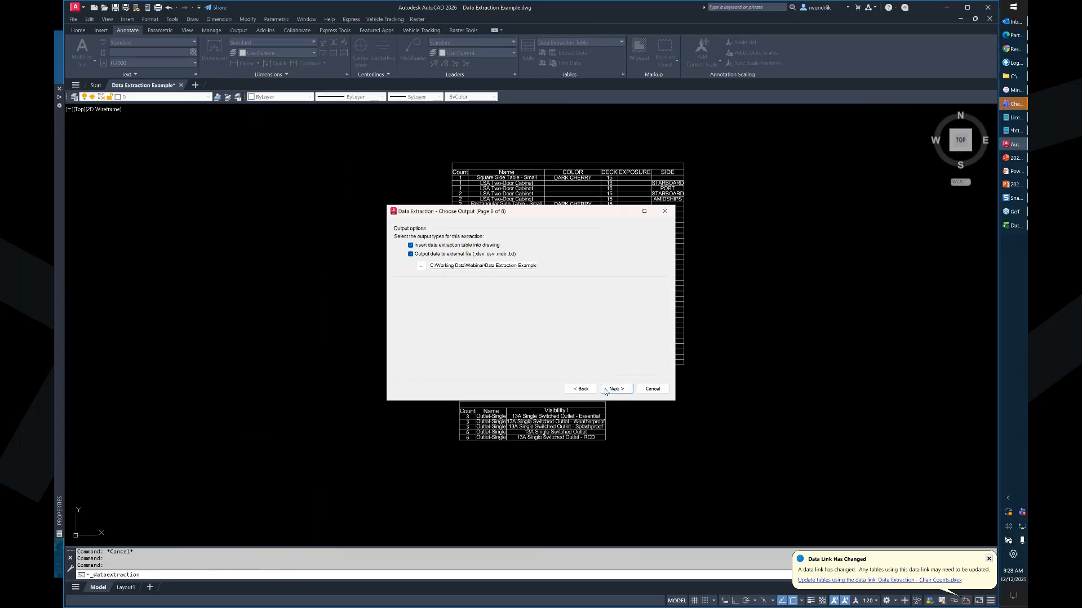
pyautogui.click(1014, 230)
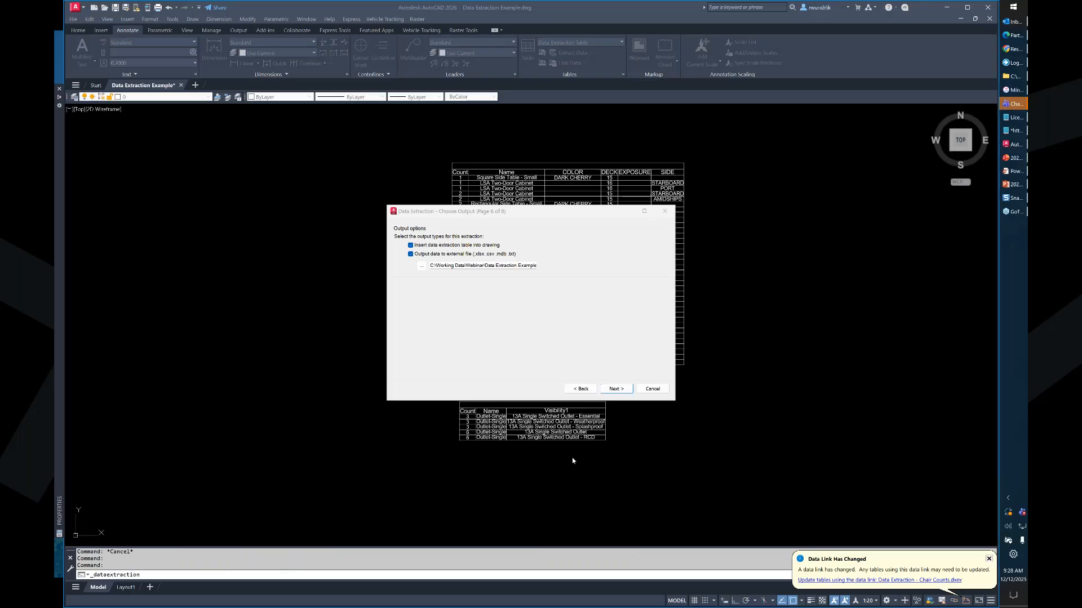
# - Accept the output and table style settings, finish the extraction, and place the resulting table near the outlet count table
pyautogui.click(615, 389)
pyautogui.click(614, 390)
pyautogui.click(615, 390)
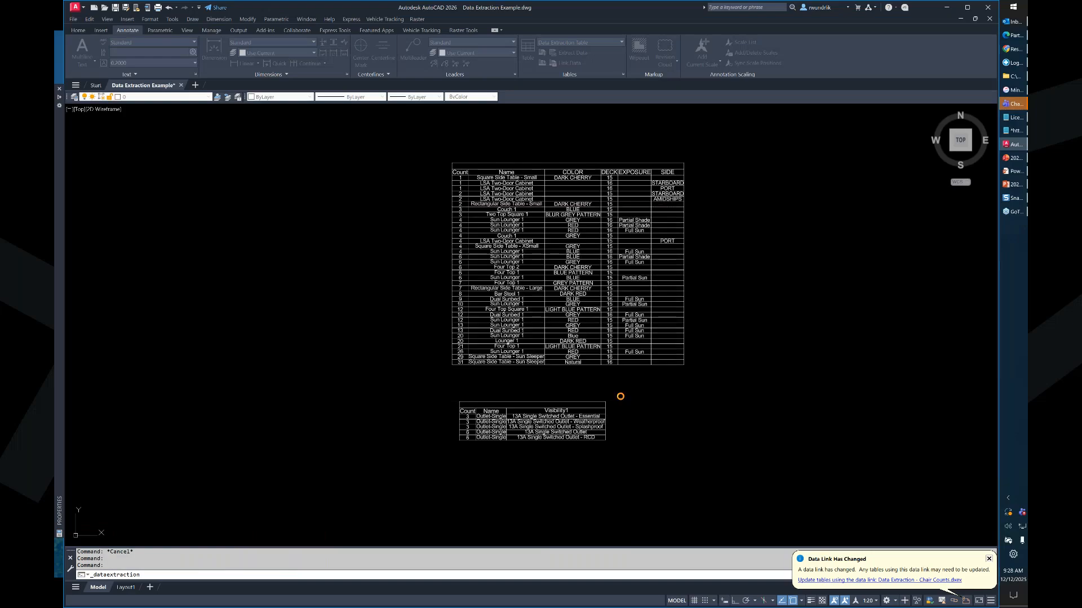
pyautogui.click(664, 402)
# - Examine the new furniture table's deck, color and exposure rows, along with the outlet symbols between the deck layouts
pyautogui.scroll(-3, 601, 206)
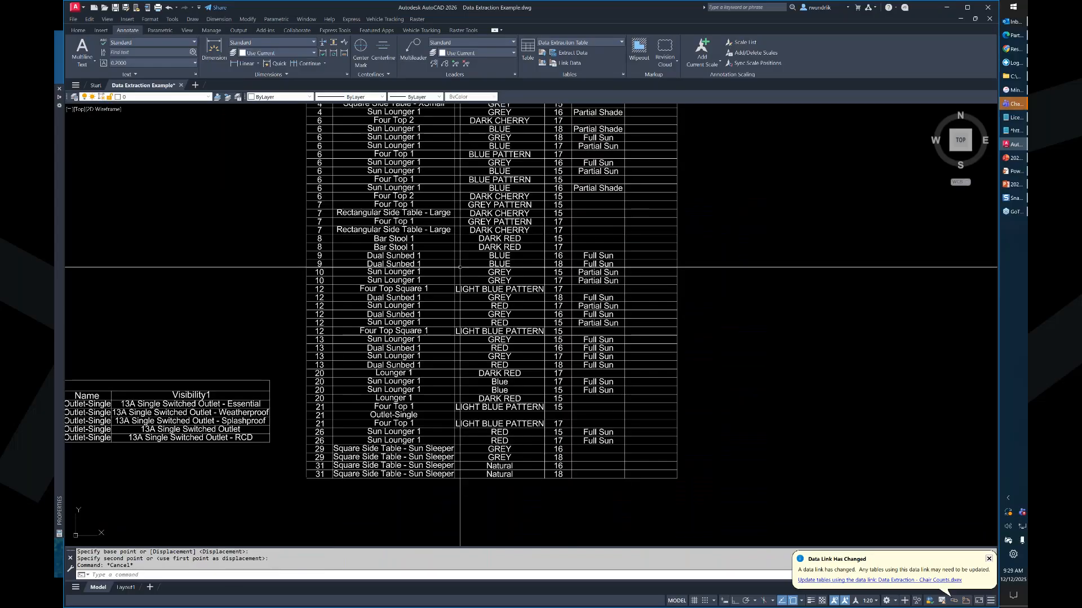
pyautogui.scroll(3, 538, 208)
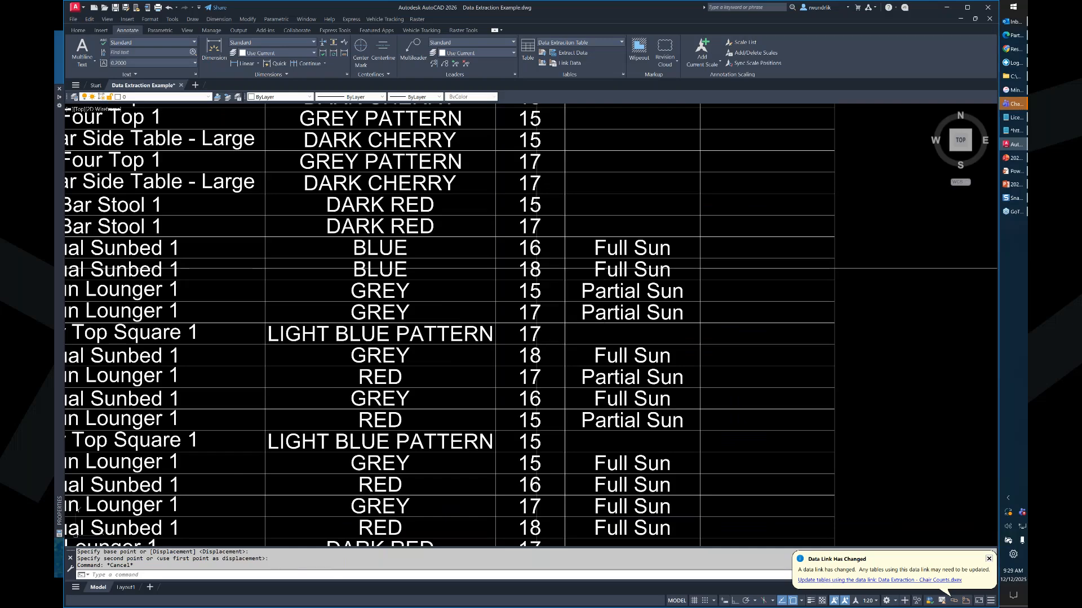
pyautogui.scroll(-4, 396, 318)
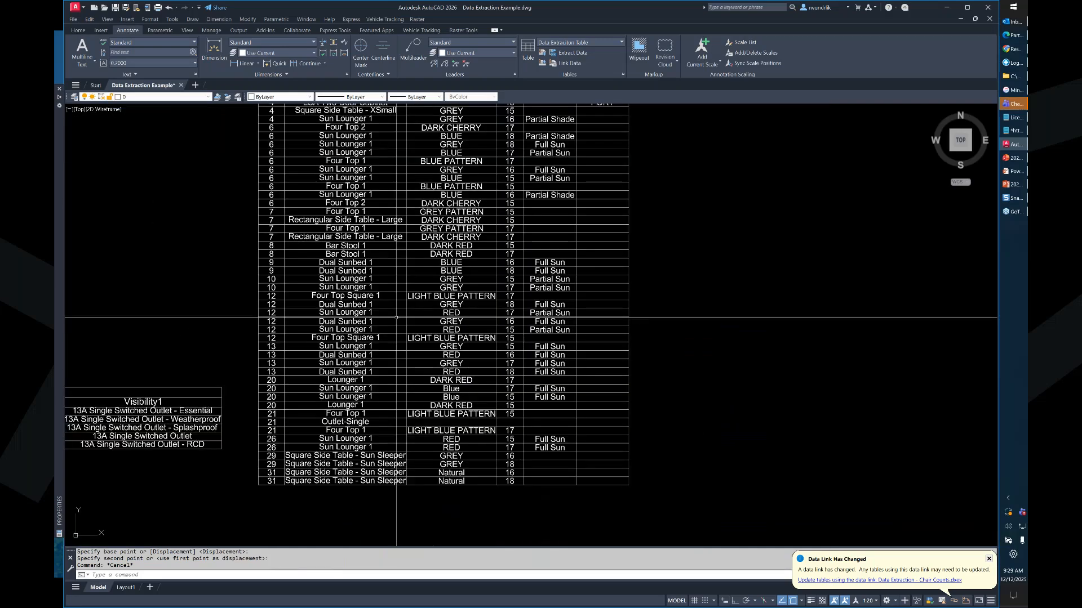
pyautogui.scroll(-5, 396, 318)
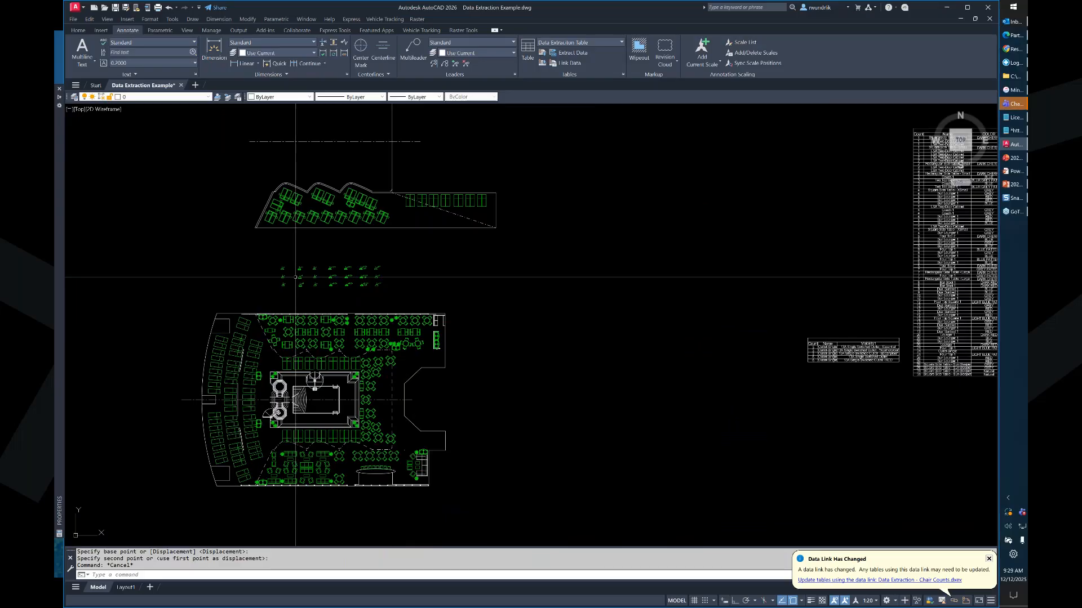
pyautogui.scroll(6, 295, 276)
pyautogui.click(371, 232)
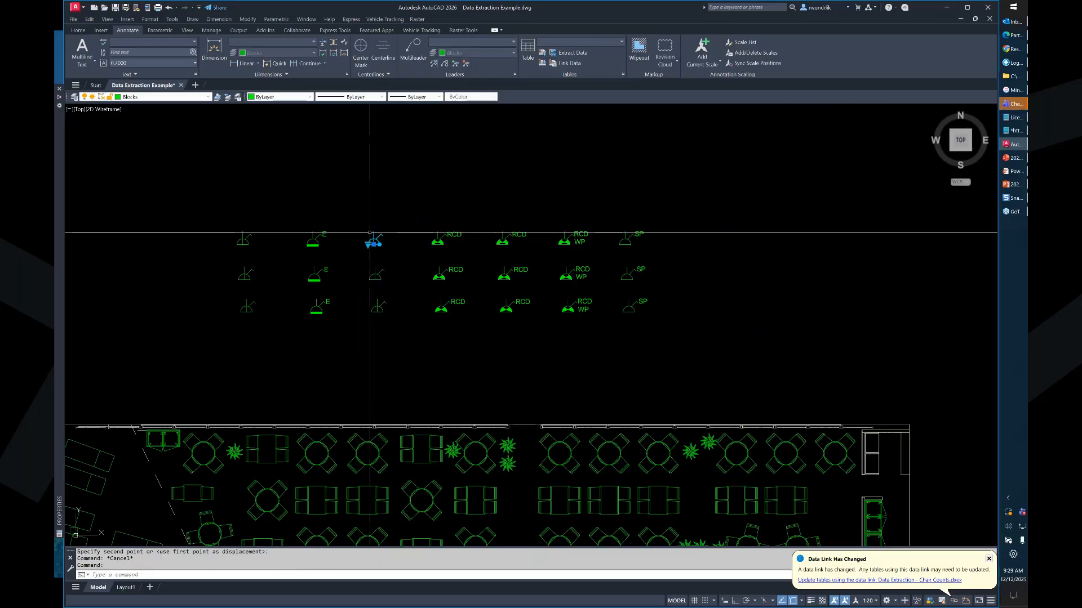
pyautogui.scroll(-3, 369, 232)
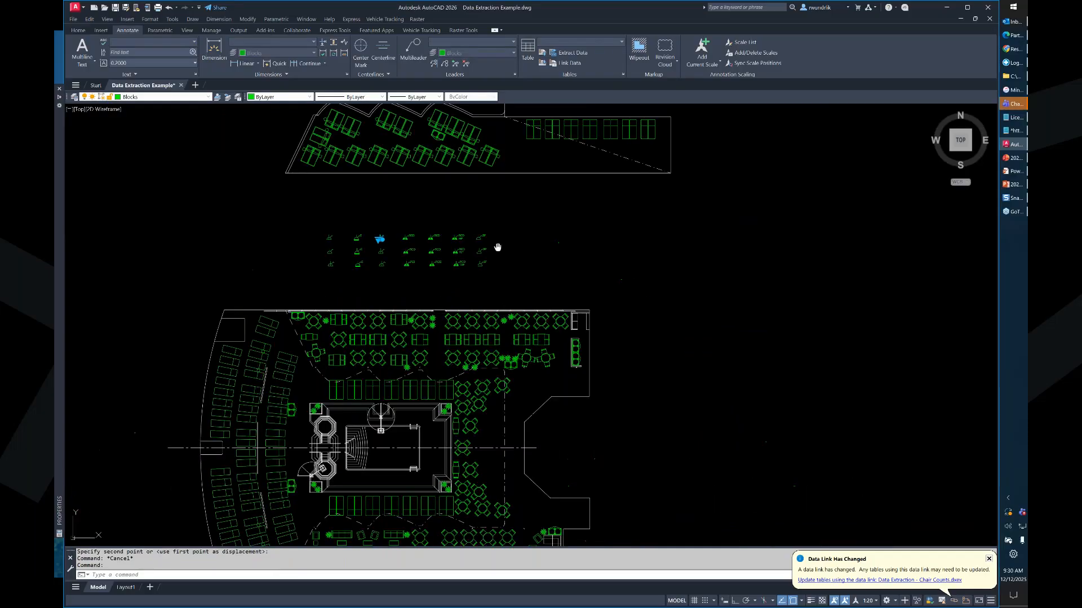
pyautogui.moveTo(497, 247); pyautogui.dragTo(455, 263, button='middle')
pyautogui.press('Escape')
# - Count all blocks in the current area with the COUNT command and expand Outlet-Single to list its outlet variants
pyautogui.write('Cou')
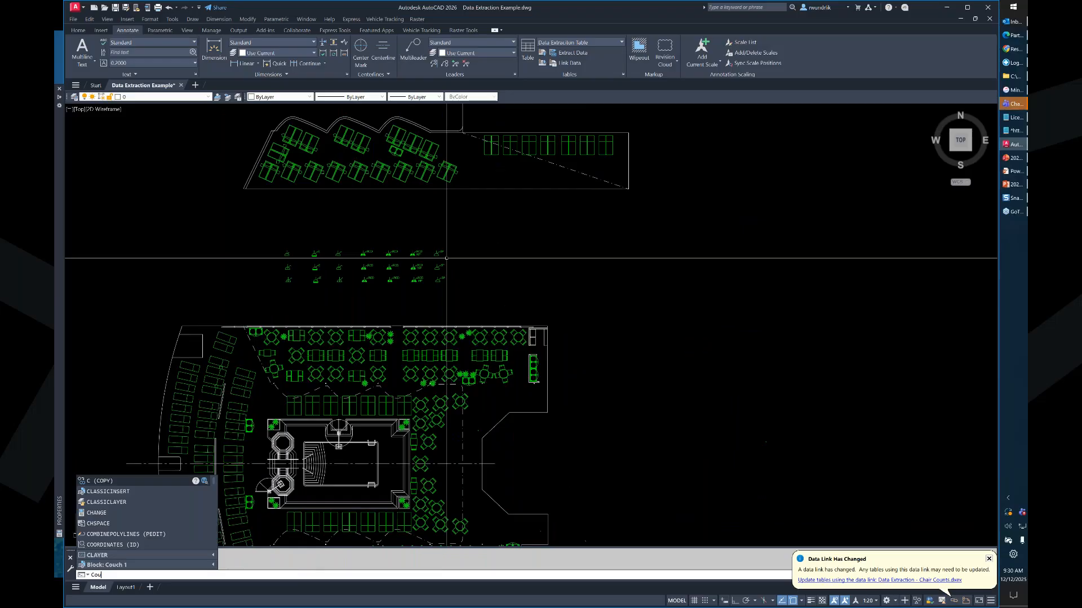
pyautogui.write('nt')
pyautogui.press('Return')
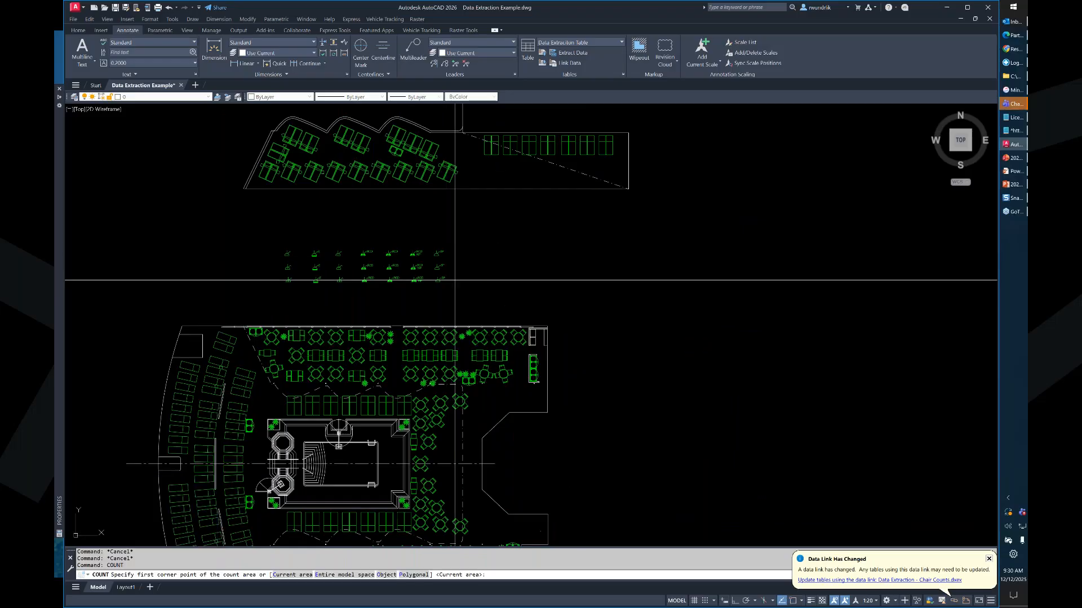
pyautogui.press('Return')
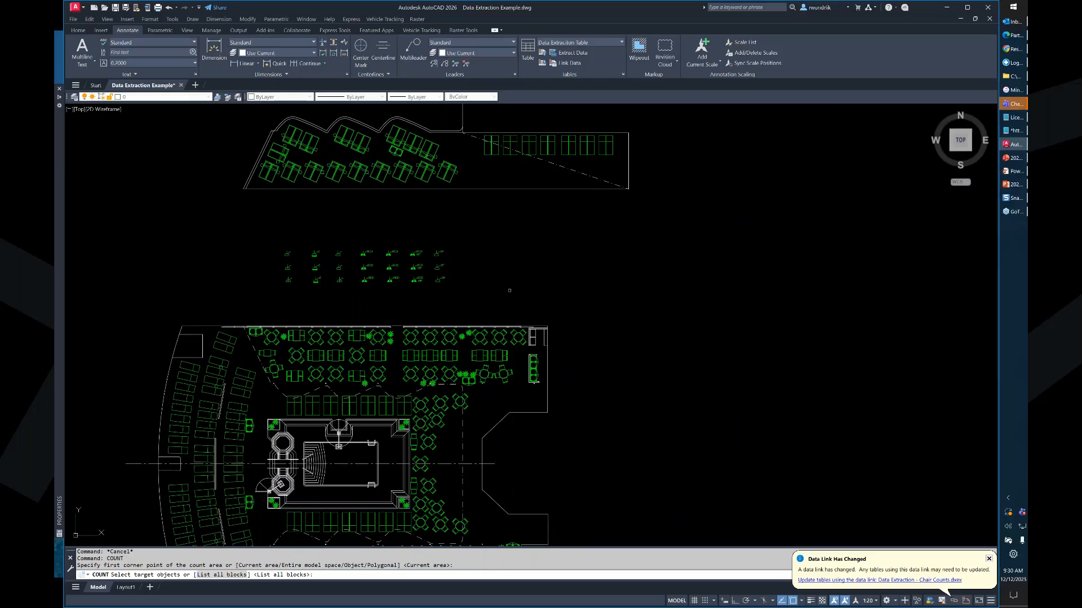
pyautogui.press('Return')
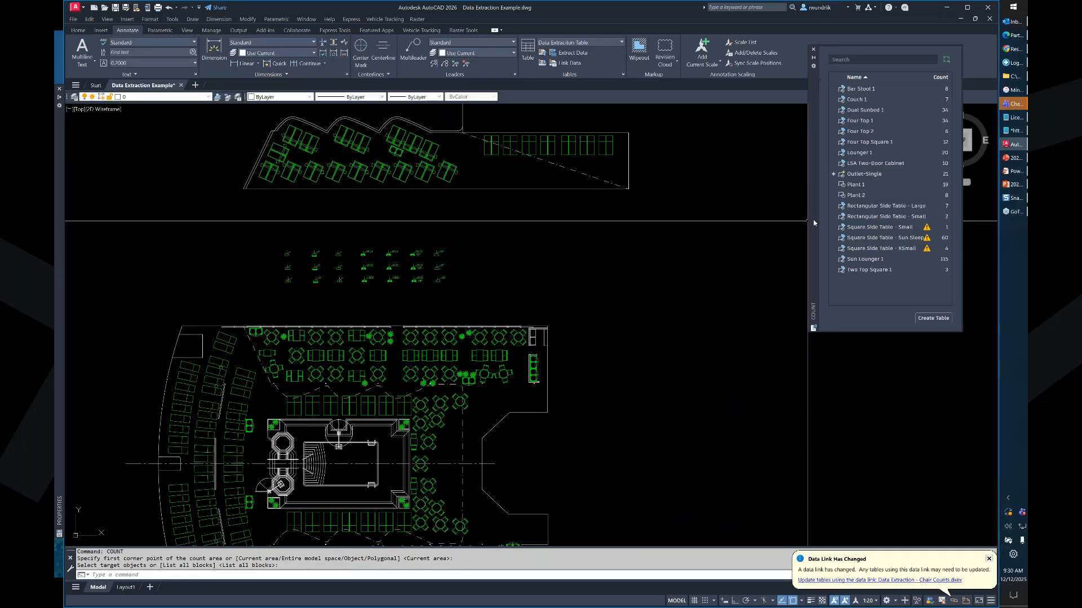
pyautogui.moveTo(814, 222); pyautogui.dragTo(690, 283)
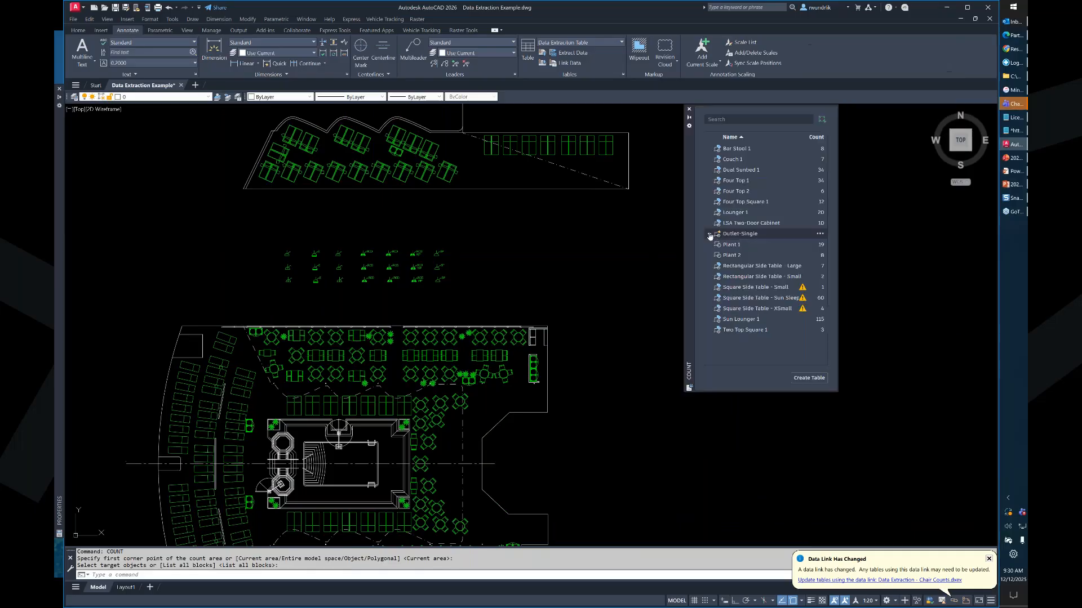
pyautogui.click(709, 234)
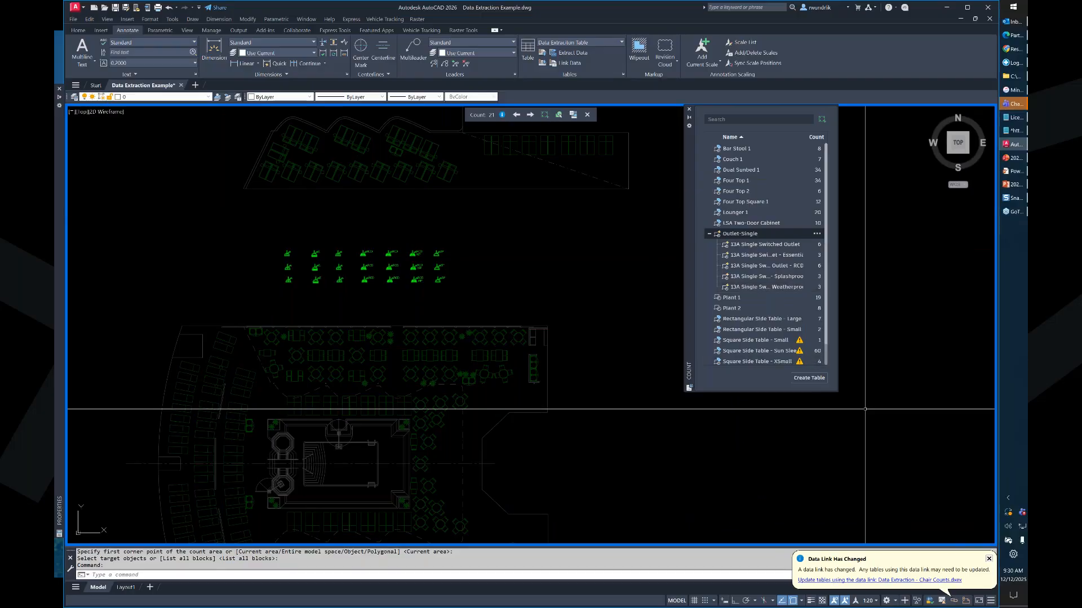
# - Create a count table of all Outlet-Single variants, place it beside the deck layouts, check its rows, and end the count
pyautogui.click(809, 378)
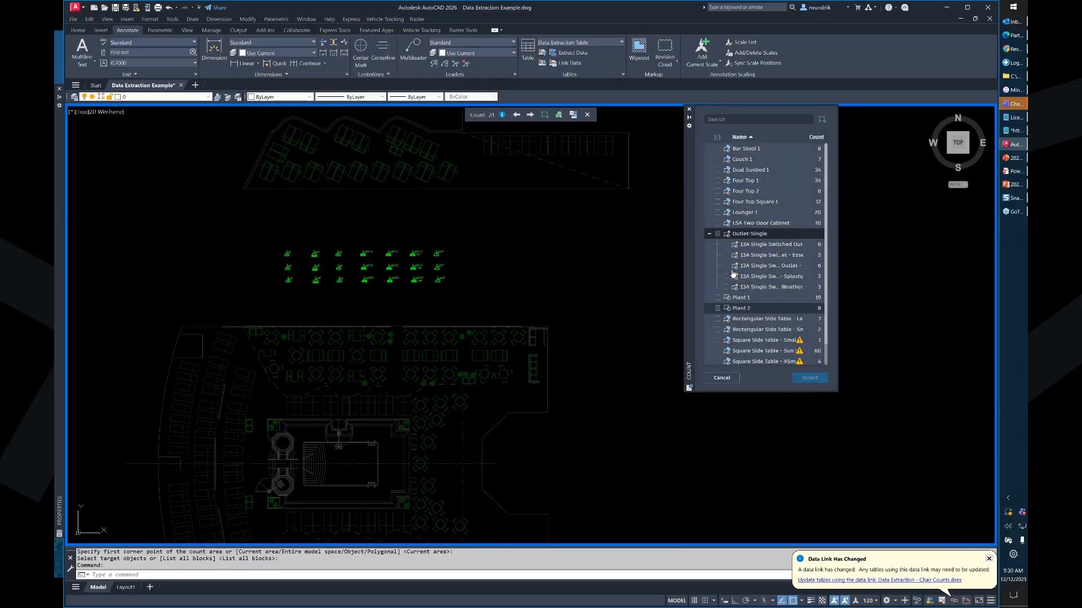
pyautogui.click(716, 236)
pyautogui.click(809, 378)
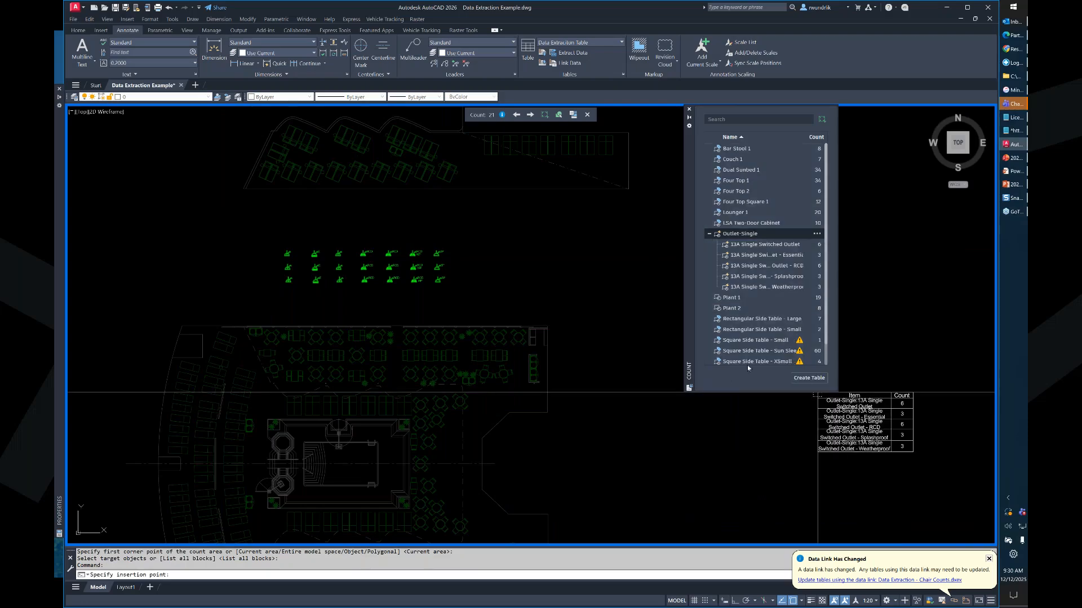
pyautogui.click(842, 301)
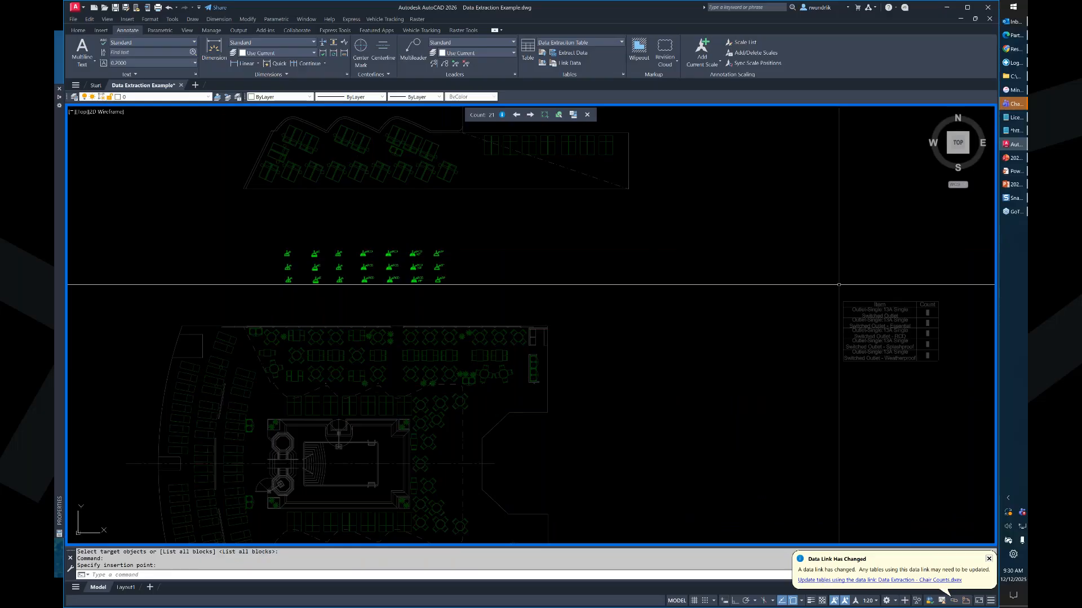
pyautogui.scroll(5, 653, 248)
pyautogui.moveTo(652, 248); pyautogui.dragTo(585, 241, button='middle')
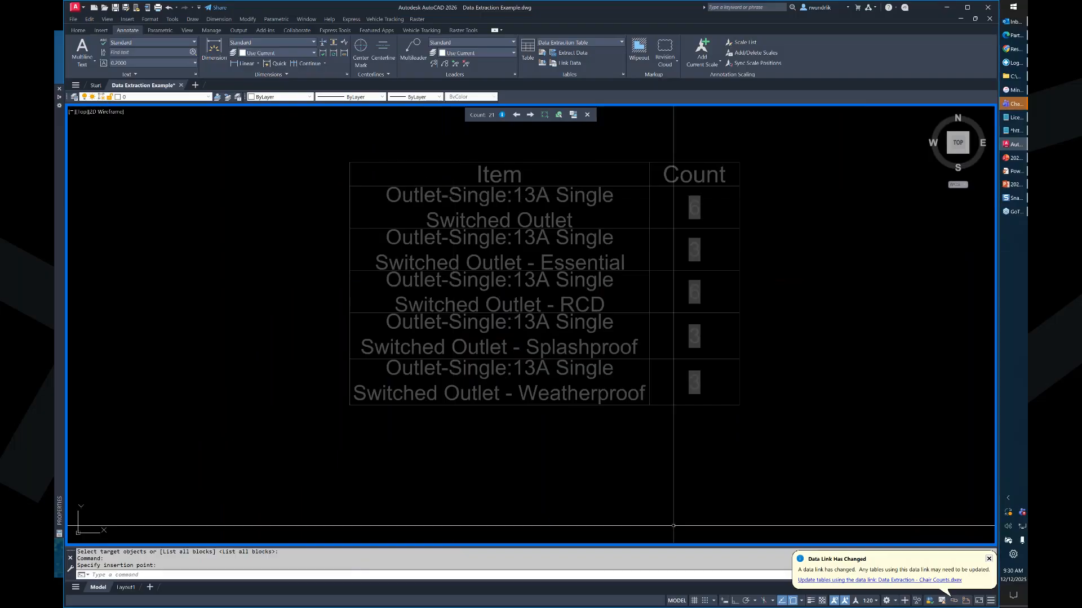
pyautogui.click(588, 115)
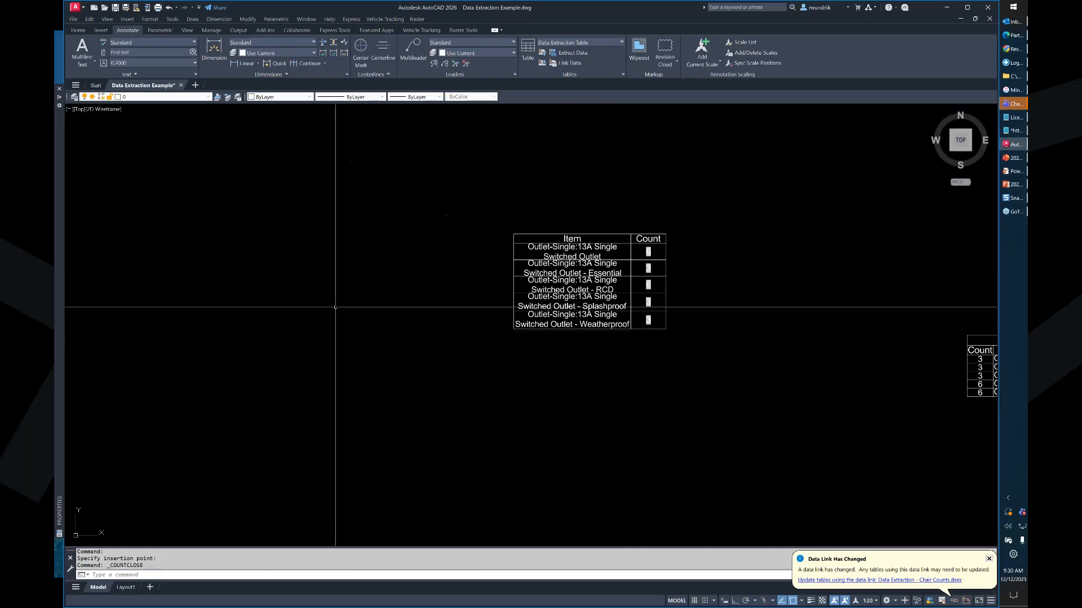
# - Compare the extracted furniture table's color, deck, exposure and side columns with the new outlet count table
pyautogui.scroll(-8, 335, 307)
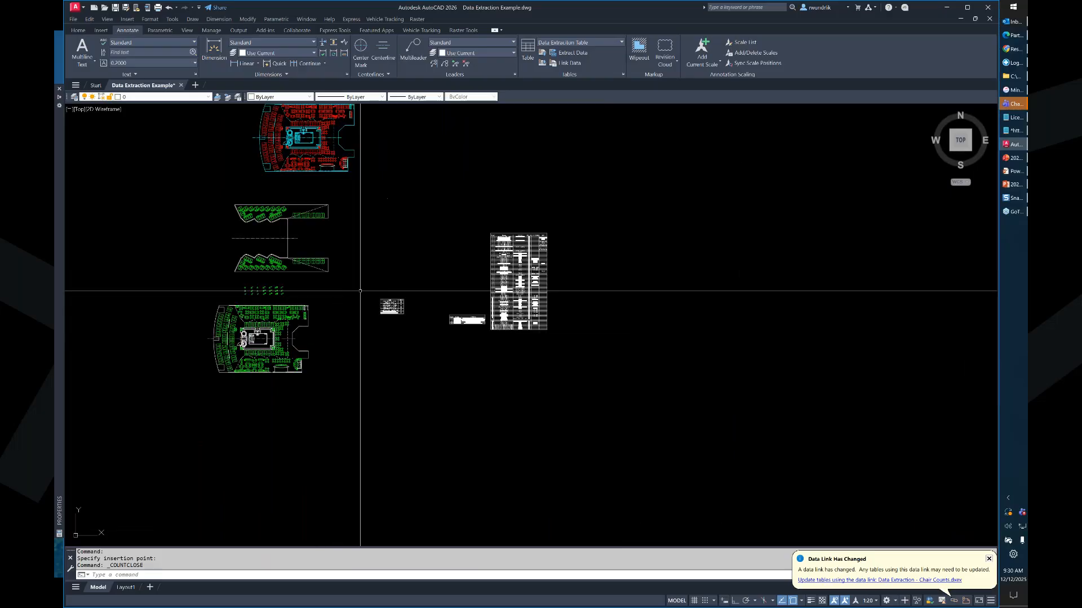
pyautogui.scroll(2, 301, 288)
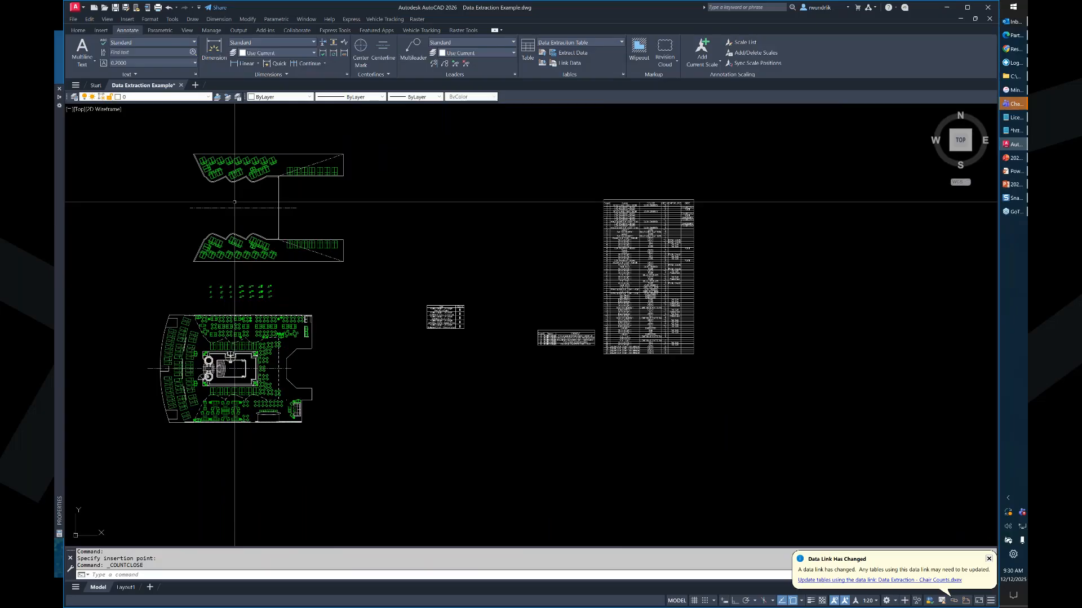
pyautogui.scroll(6, 691, 215)
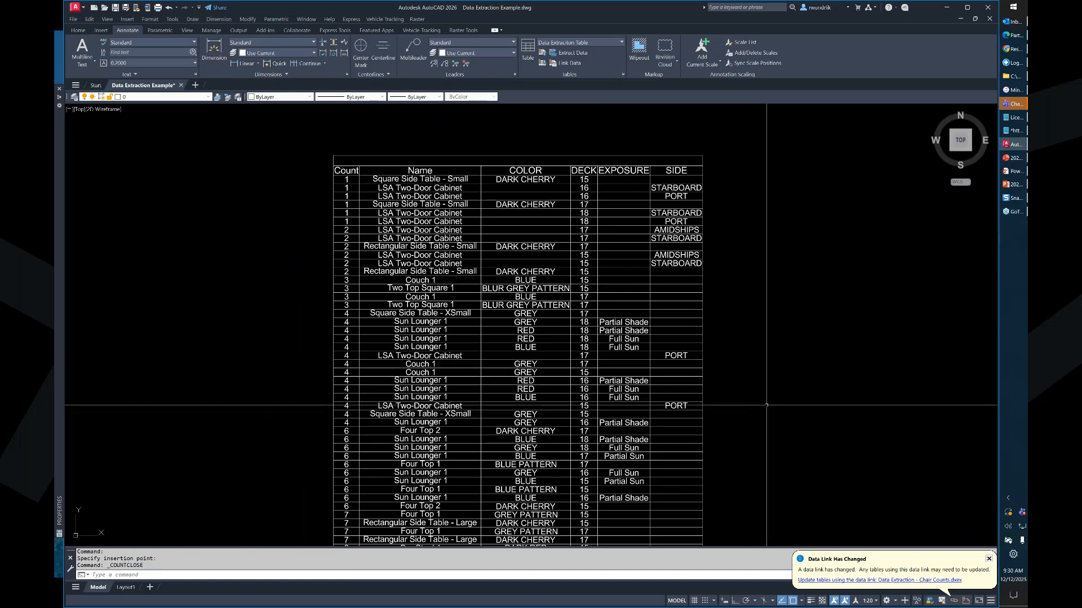
pyautogui.scroll(-3, 766, 405)
pyautogui.moveTo(766, 404); pyautogui.dragTo(546, 281, button='middle')
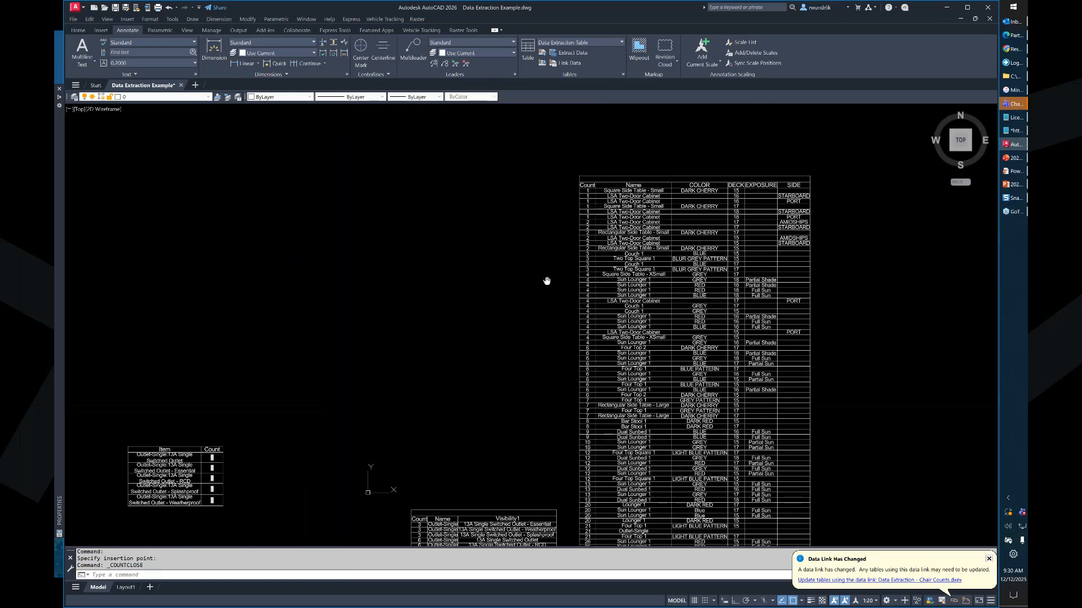
pyautogui.write('COUNT')
pyautogui.press('Return')
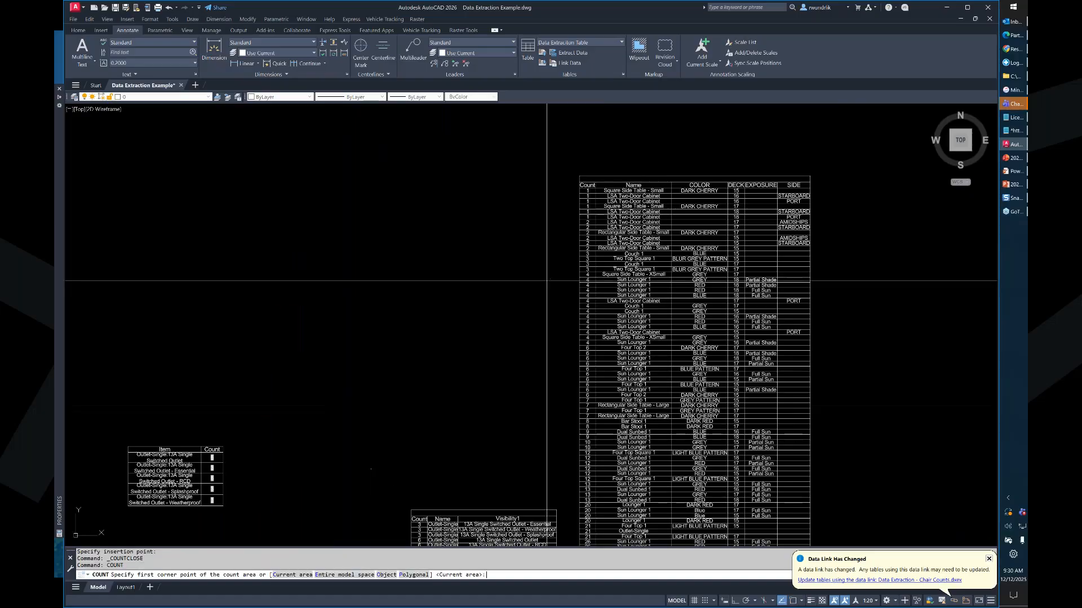
pyautogui.press('Return')
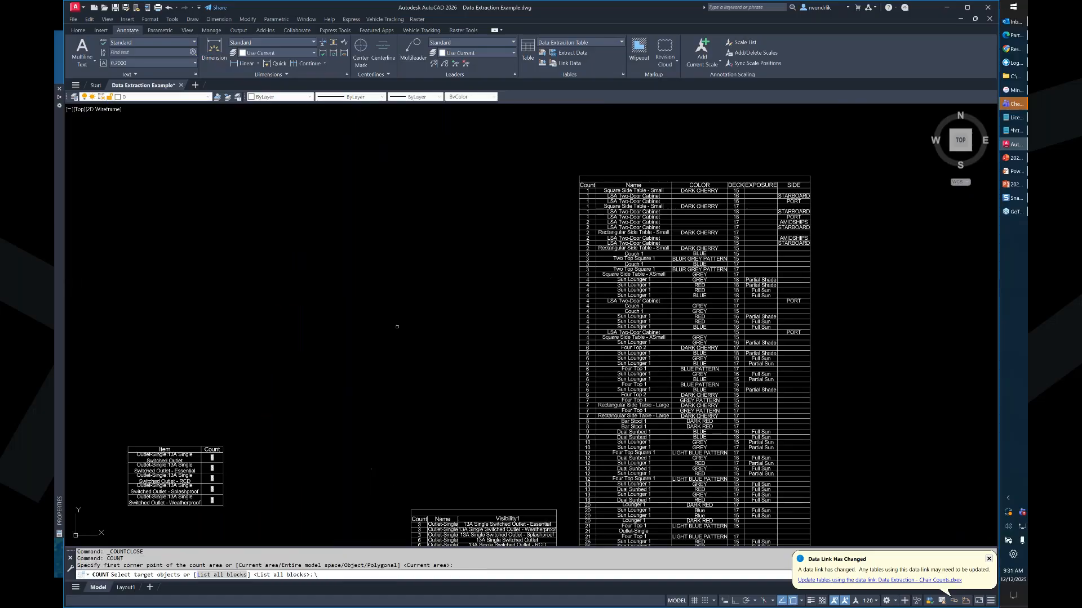
pyautogui.write('\\')
pyautogui.scroll(-5, 326, 330)
pyautogui.press('Return')
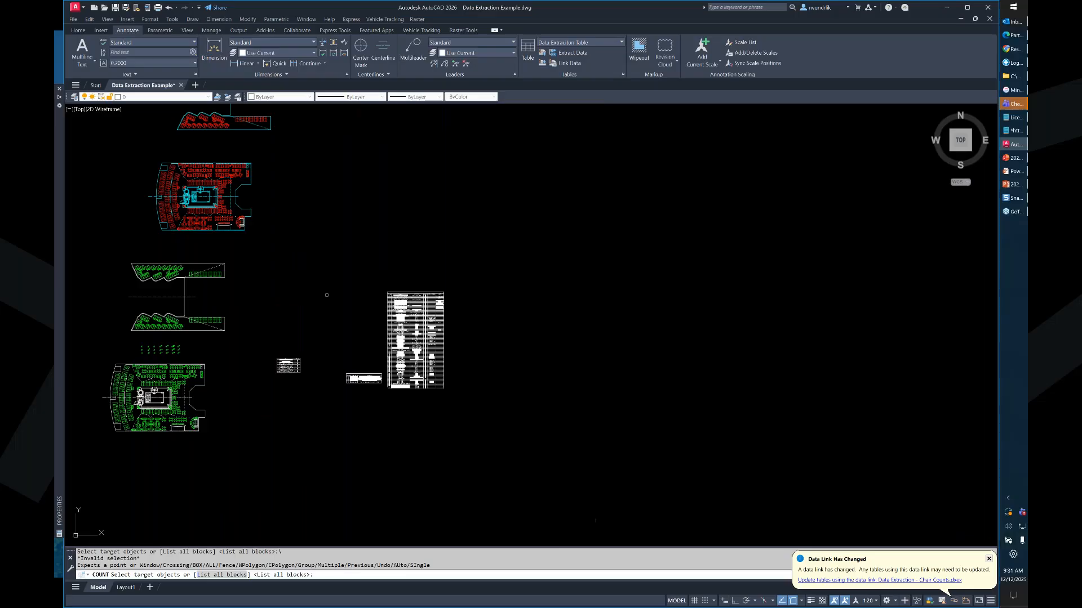
pyautogui.press('Escape')
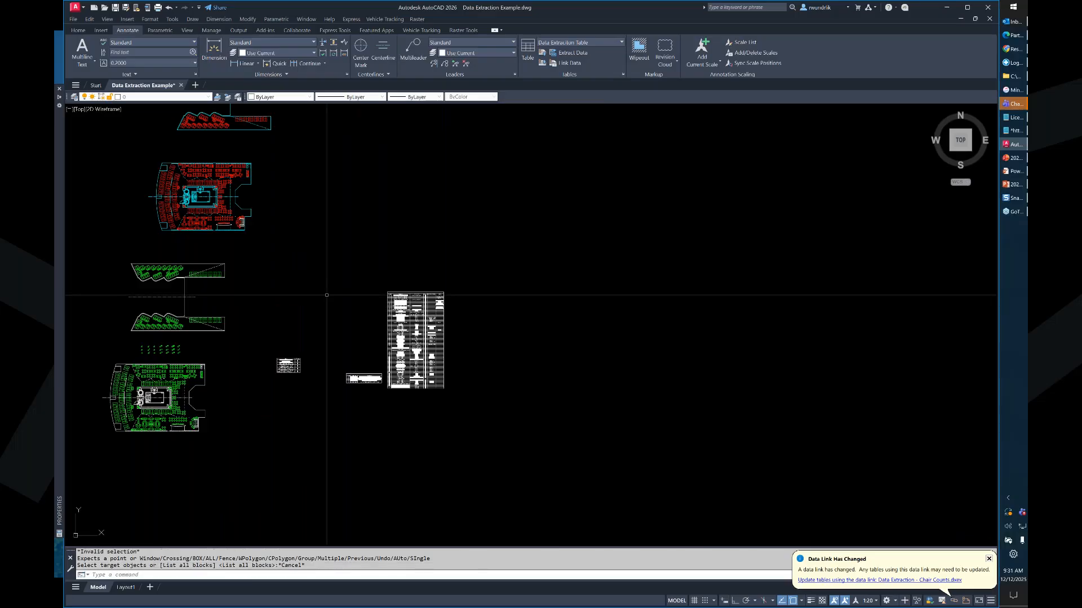
pyautogui.press('Escape')
pyautogui.press('Escape')
# - Count all blocks in the current area with COUNT and highlight the Four Top 1 and Sun Lounger 1 blocks in turn
pyautogui.moveTo(277, 283)
pyautogui.mouseDown(button='middle')
pyautogui.moveTo(420, 320)
pyautogui.moveTo(424, 344)
pyautogui.mouseUp(button='middle')
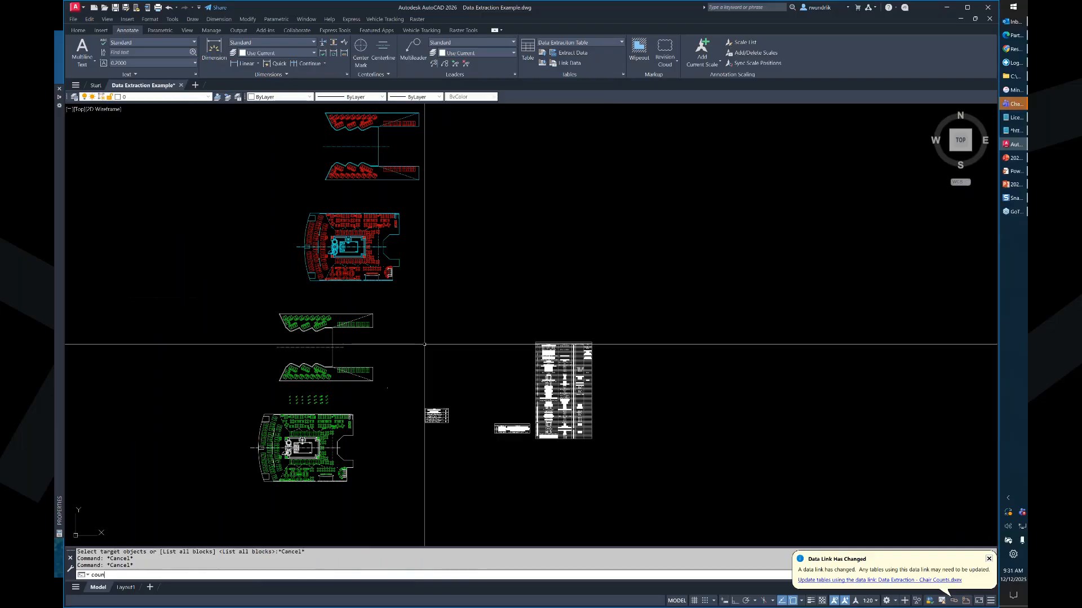
pyautogui.press('Return')
pyautogui.press('Return')
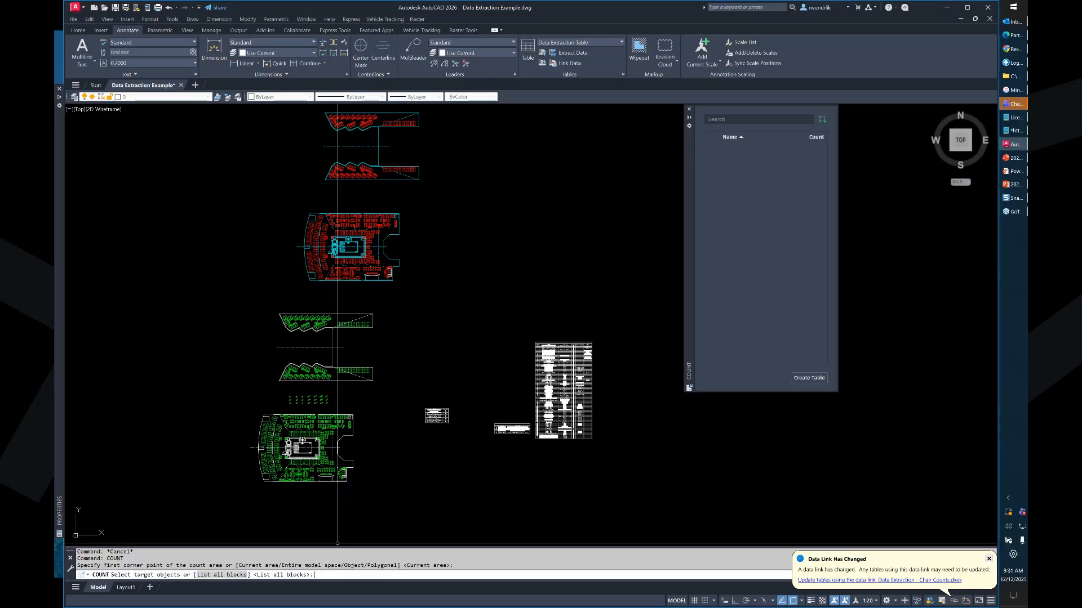
pyautogui.press('Return')
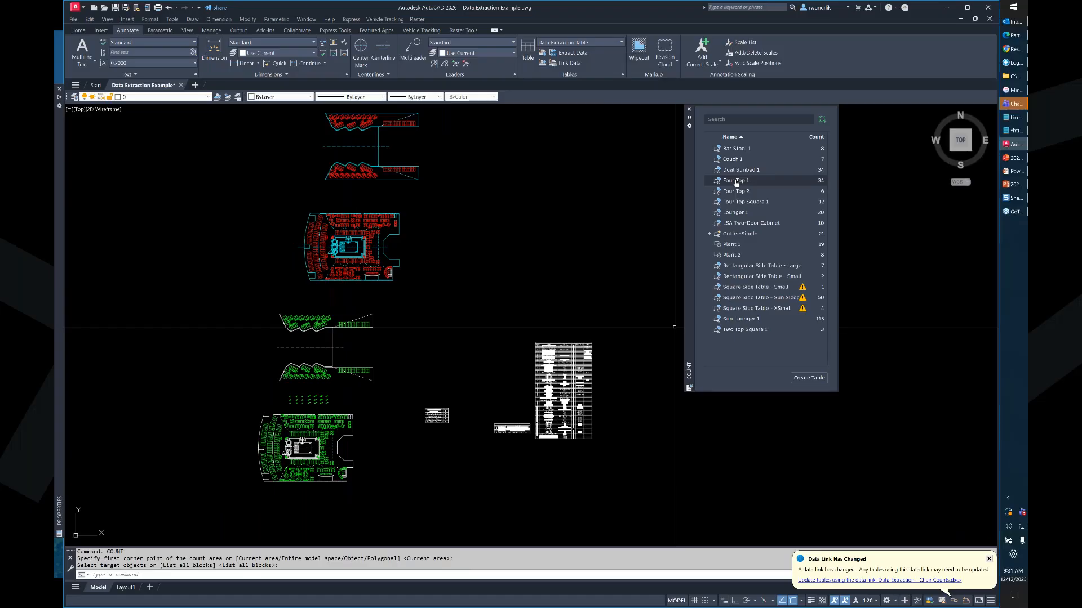
pyautogui.click(735, 181)
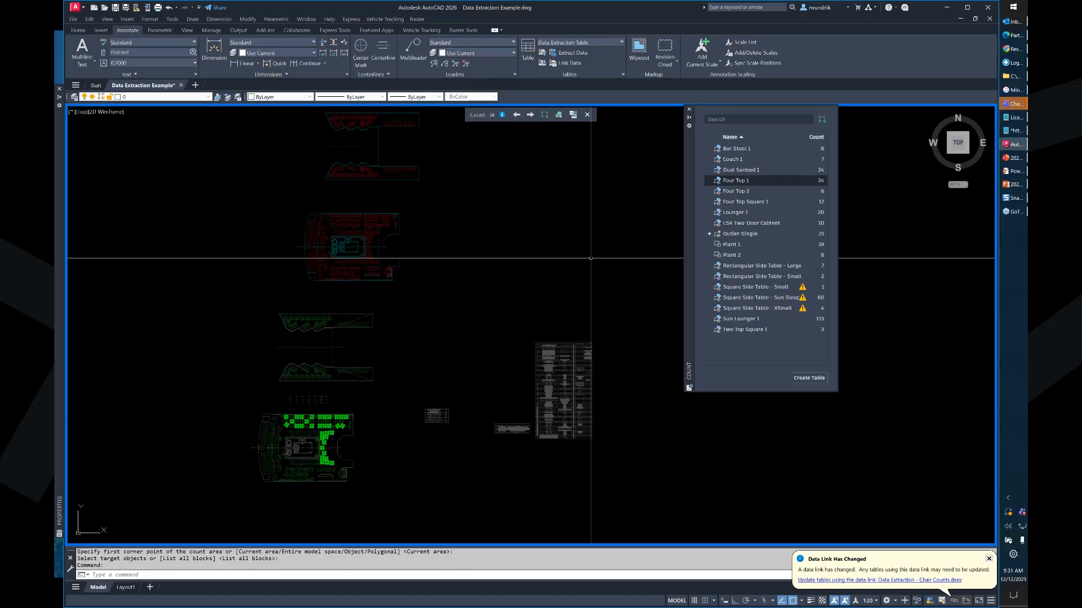
pyautogui.scroll(6, 293, 434)
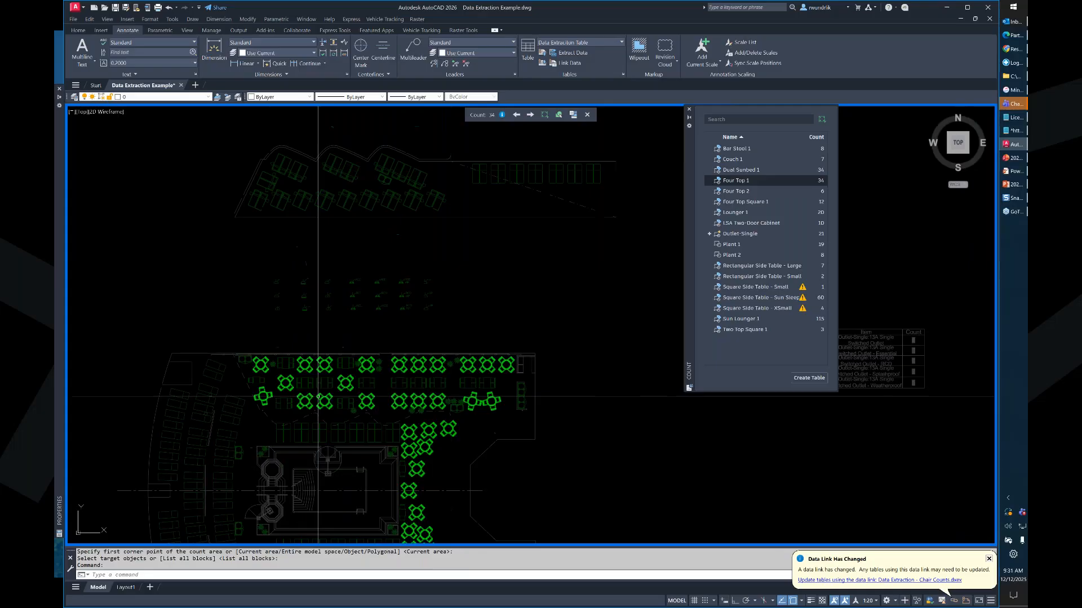
pyautogui.click(741, 319)
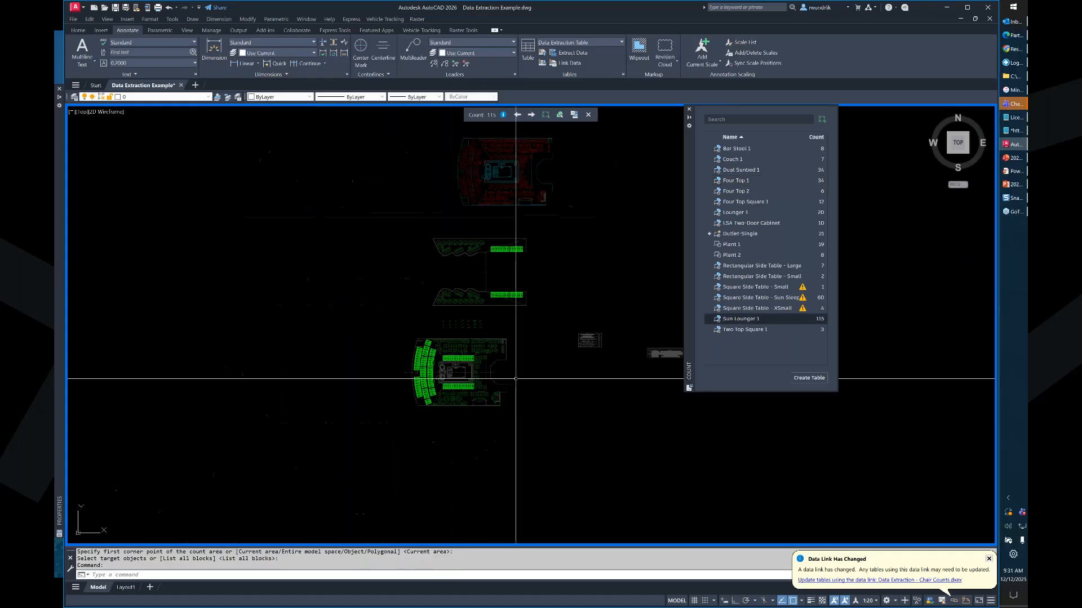
pyautogui.scroll(4, 428, 355)
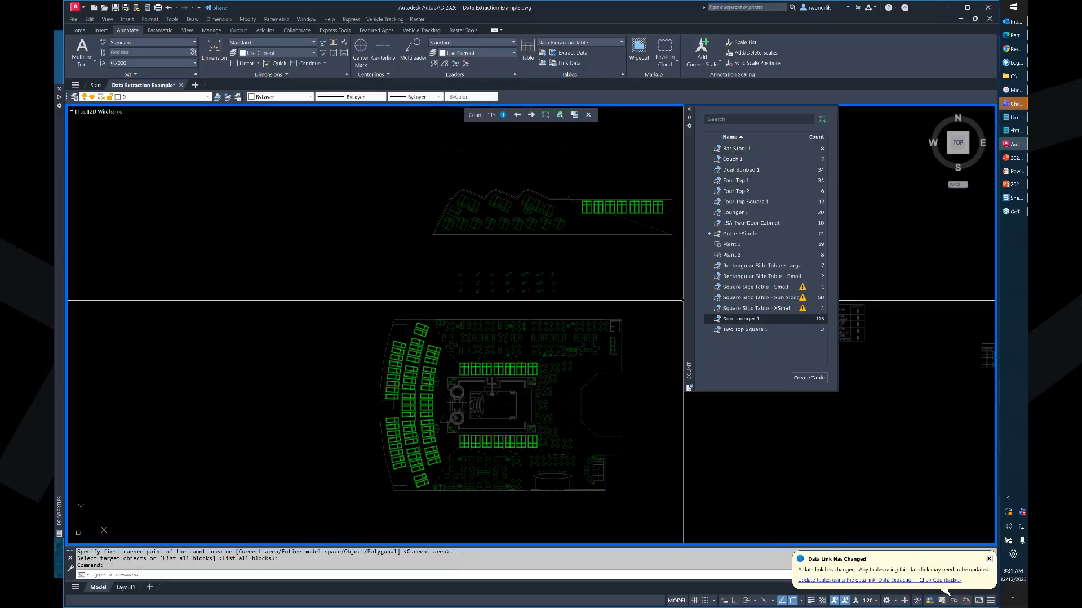
# - Close the COUNT palette, end the active count, and show all deck layouts and tables together
pyautogui.click(691, 110)
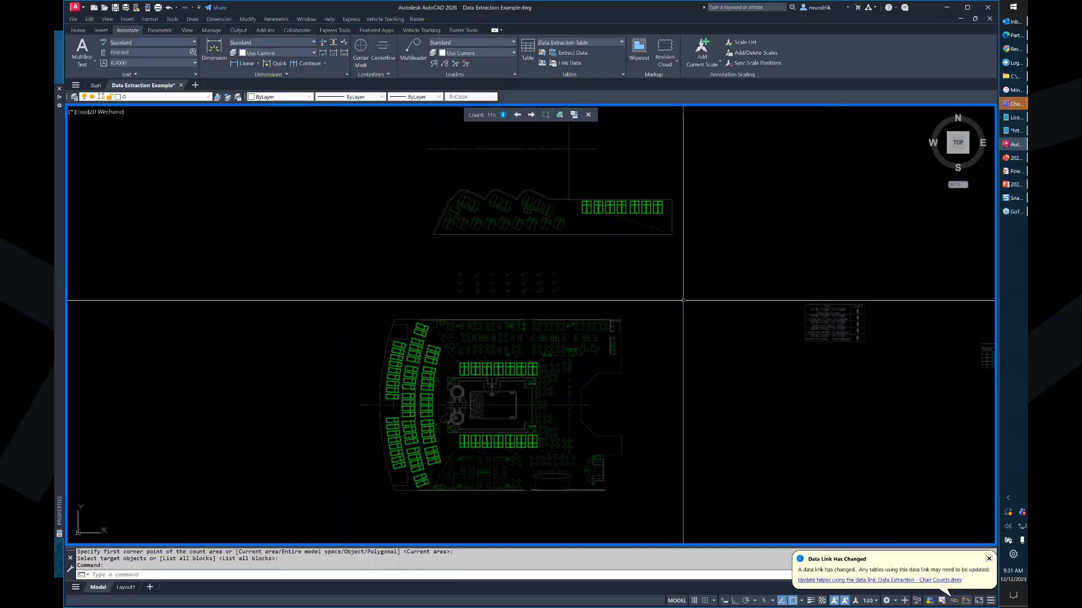
pyautogui.scroll(-2, 698, 327)
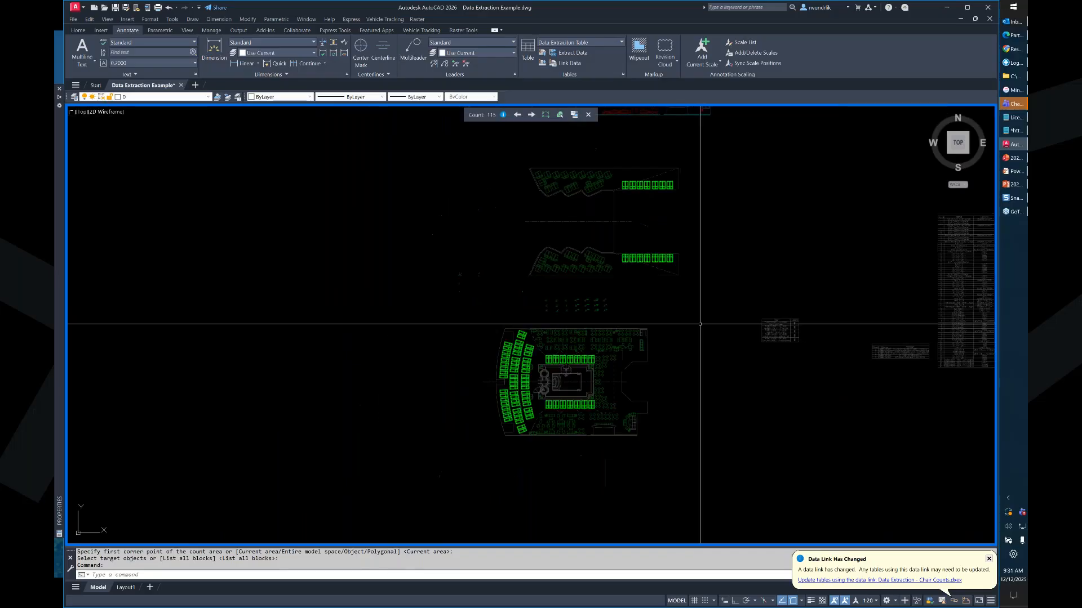
pyautogui.click(588, 115)
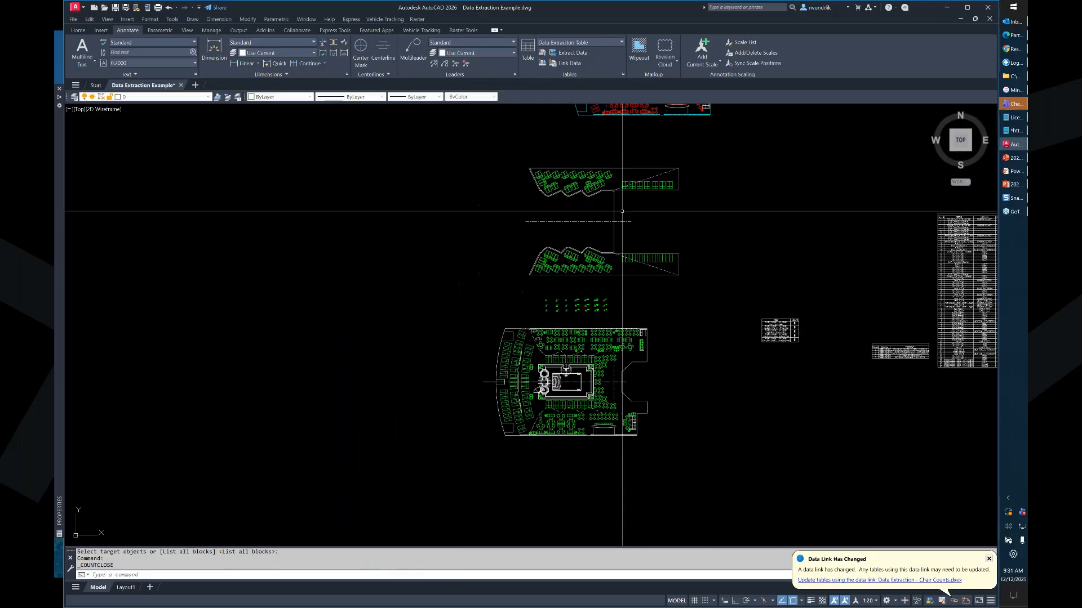
pyautogui.scroll(-2, 617, 339)
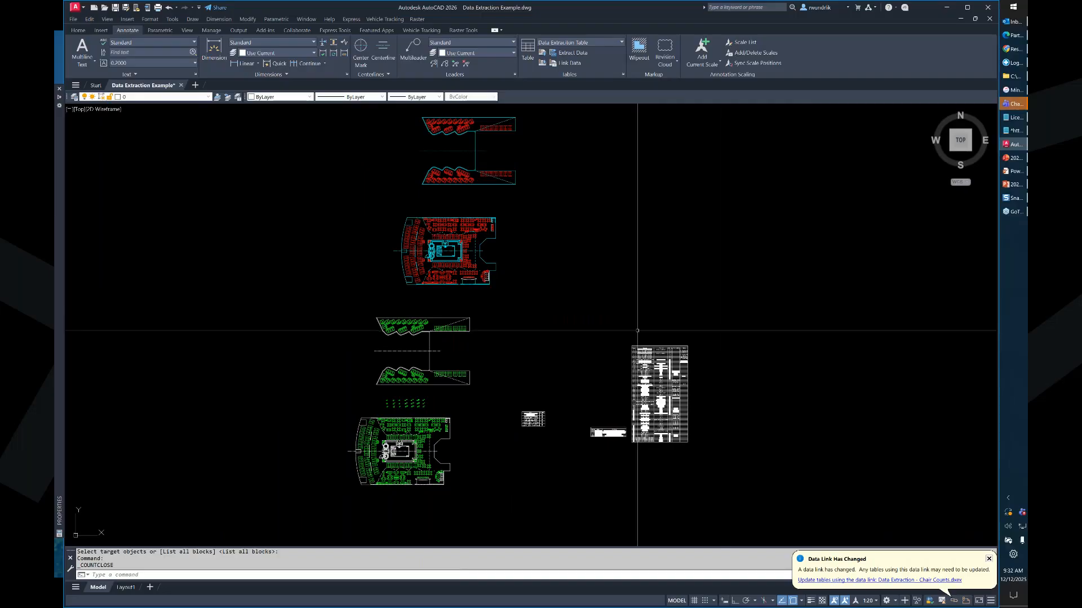
pyautogui.scroll(-2, 560, 285)
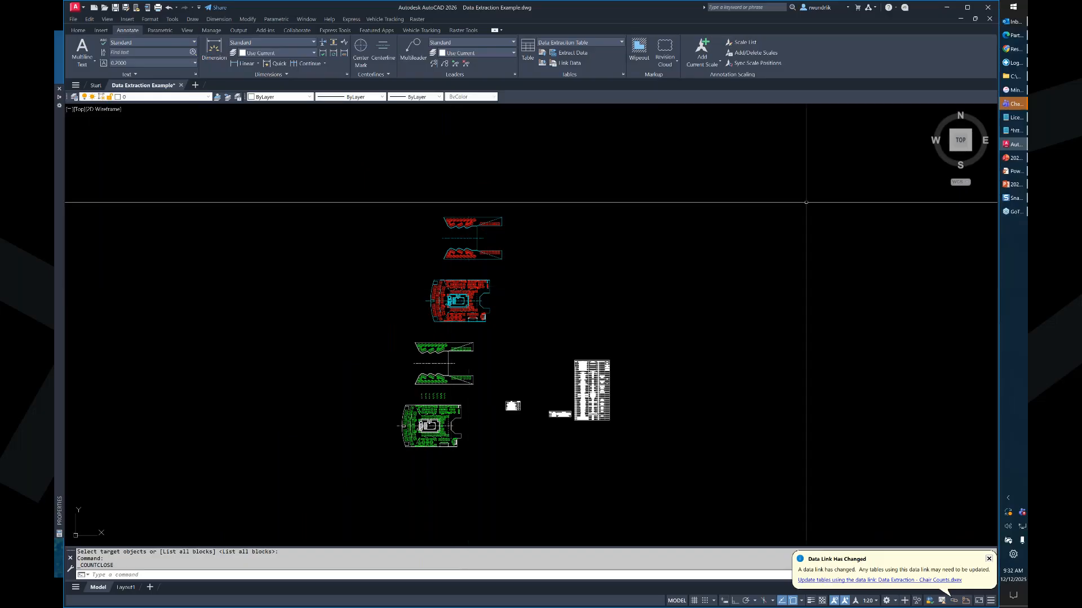
# - Switch to the PowerPoint slide show and advance from the Demonstration slide to the 2025 Webinars at a glance slide
pyautogui.moveTo(1014, 198)
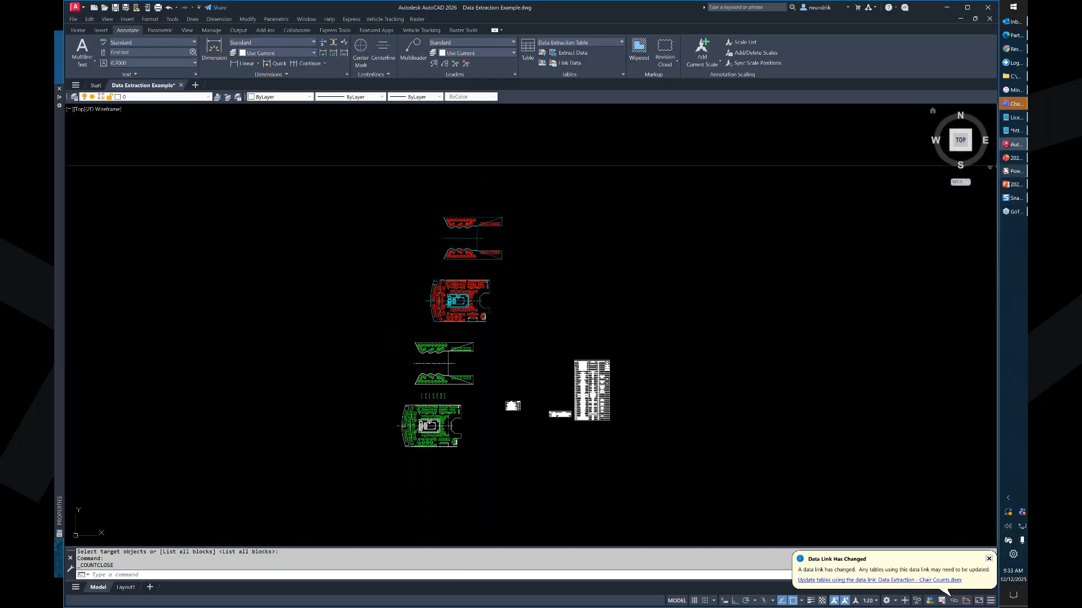
pyautogui.moveTo(1014, 171)
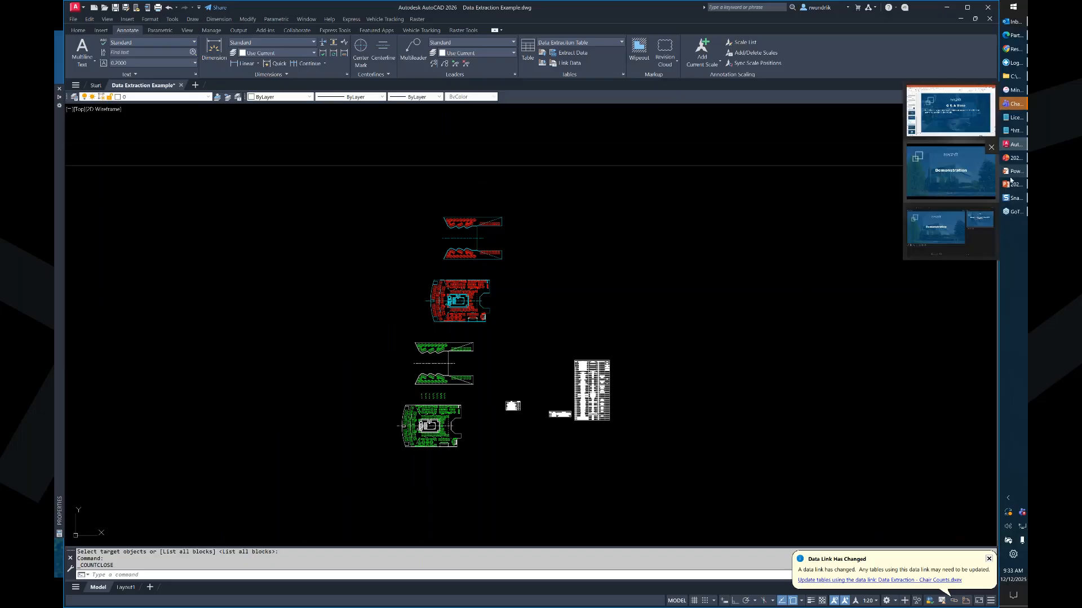
pyautogui.click(971, 171)
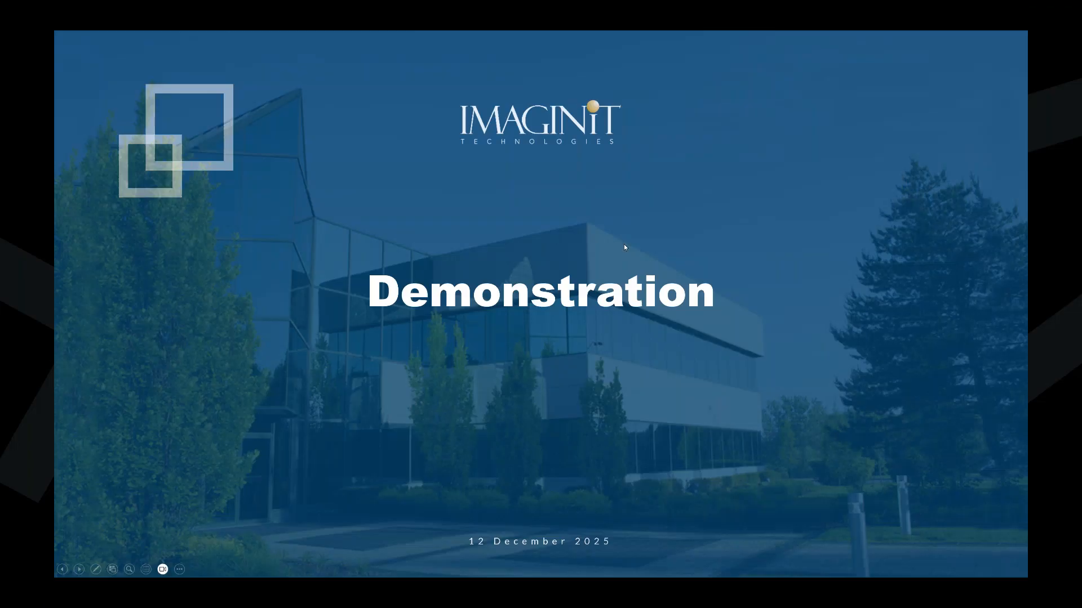
pyautogui.click(624, 245)
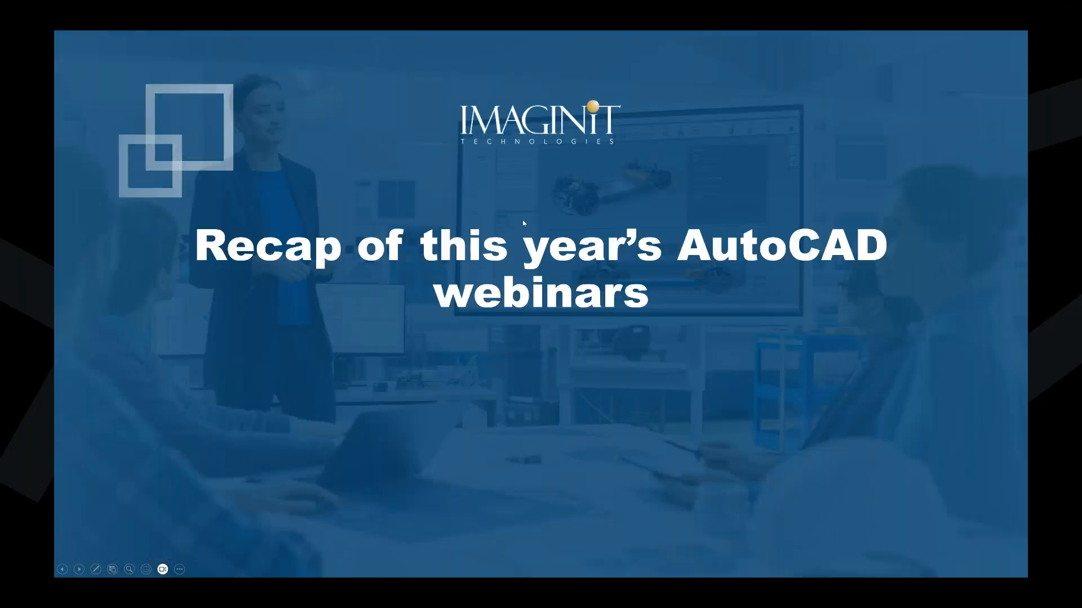
pyautogui.click(438, 197)
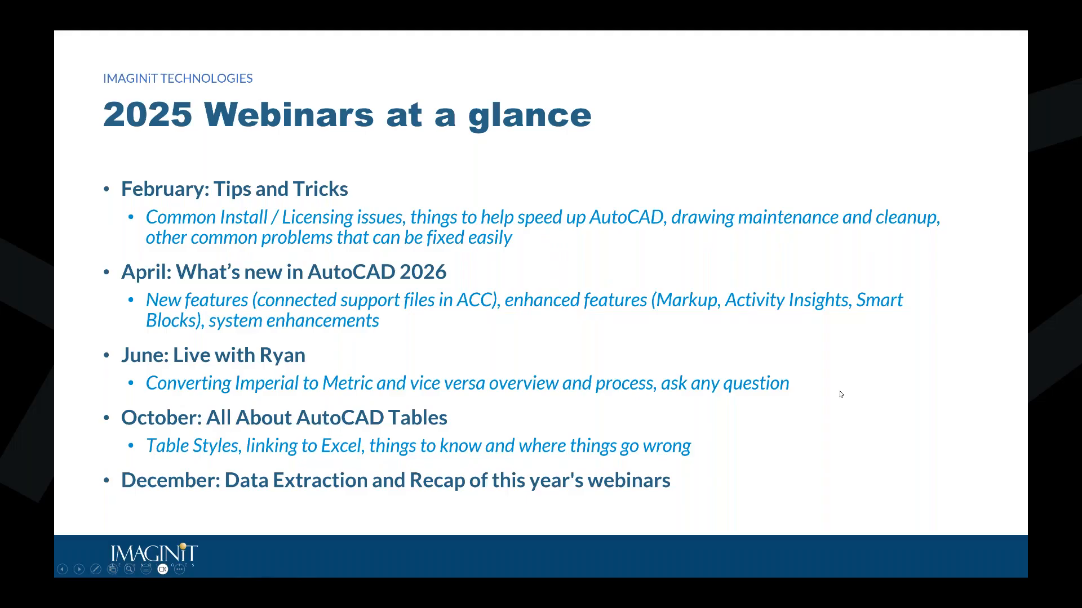
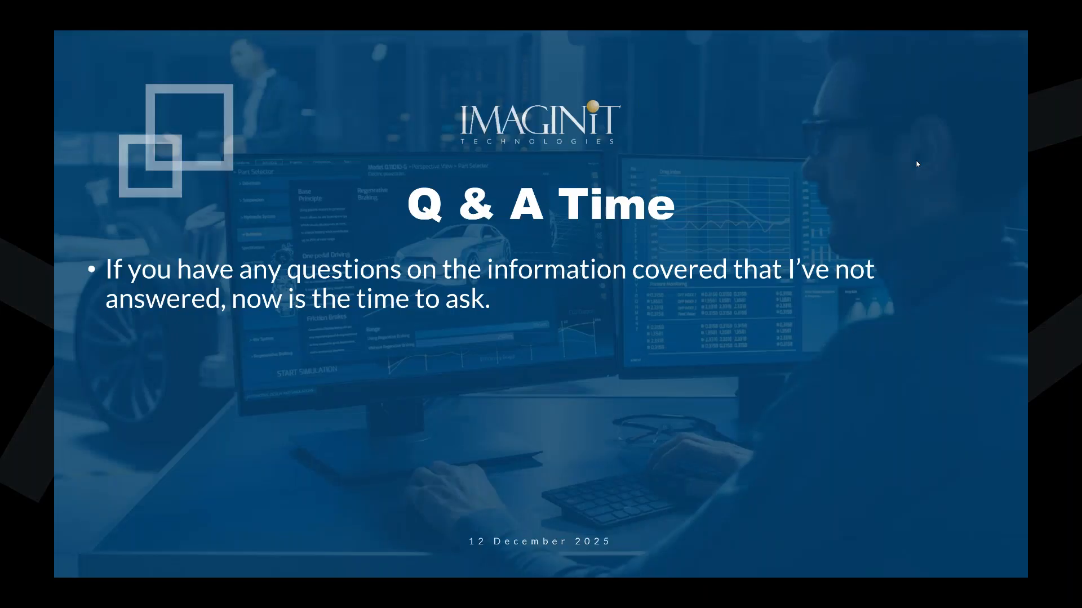
# - Switch to AutoCAD and open Smart Blocks.dwg from the For ACC folder inside the Webinar folder
pyautogui.hotkey('alt', 'Tab')
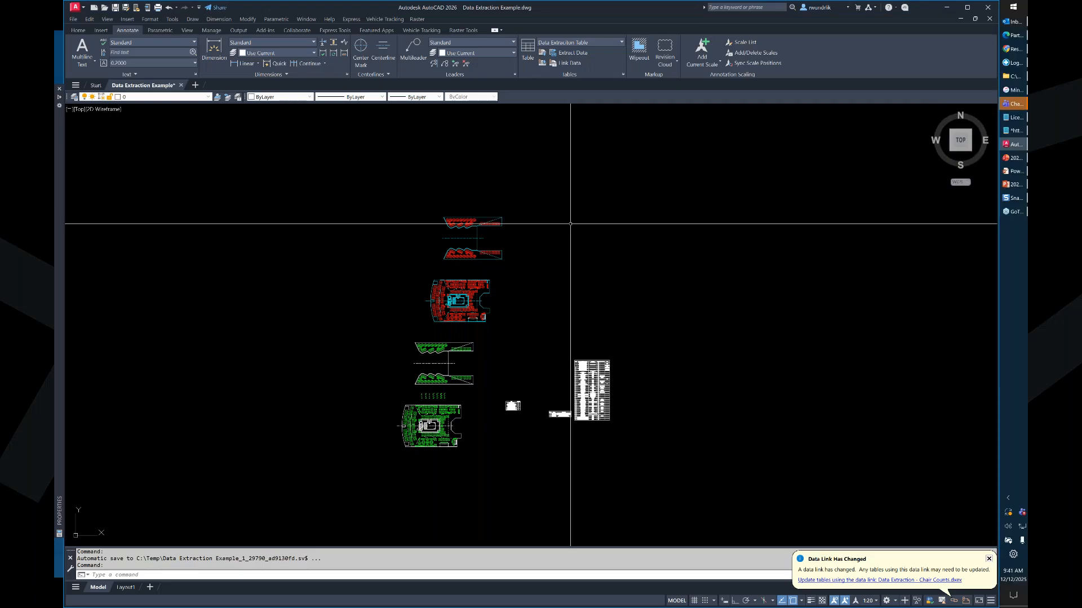
pyautogui.click(105, 9)
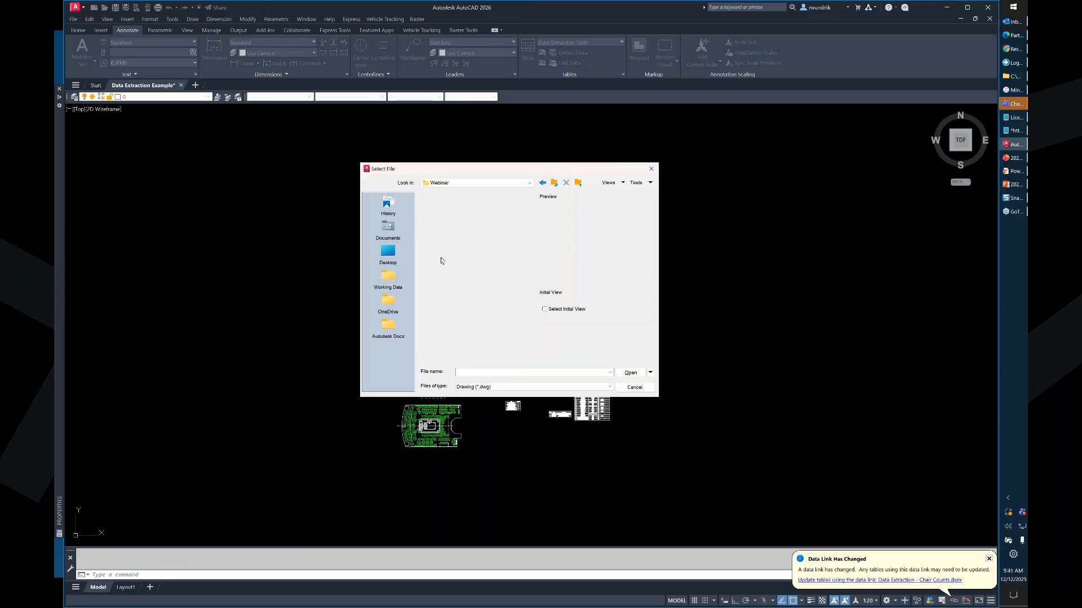
pyautogui.doubleClick(493, 241)
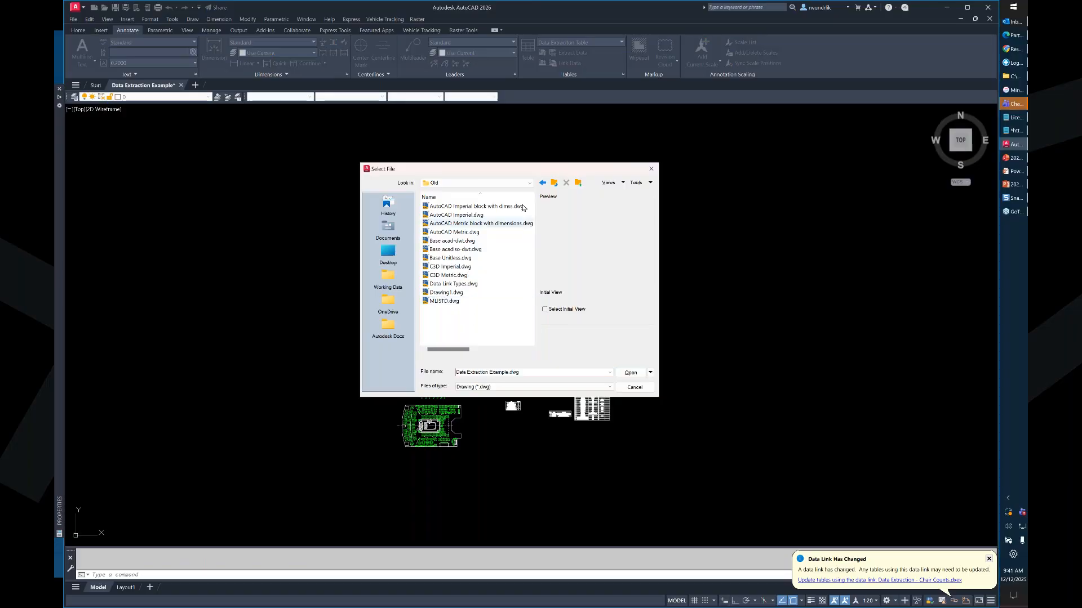
pyautogui.click(555, 184)
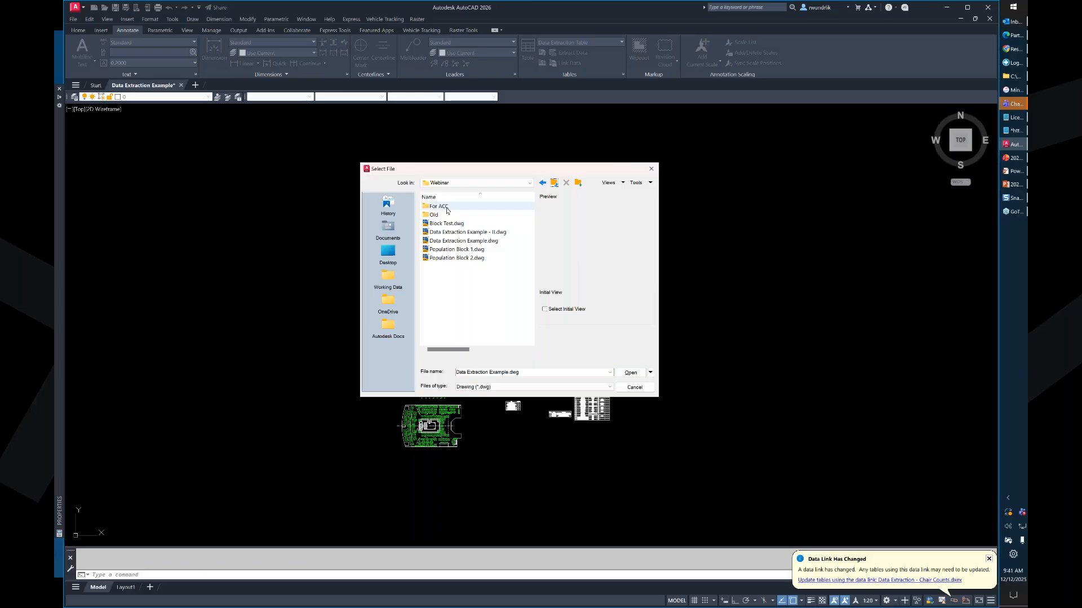
pyautogui.click(446, 223)
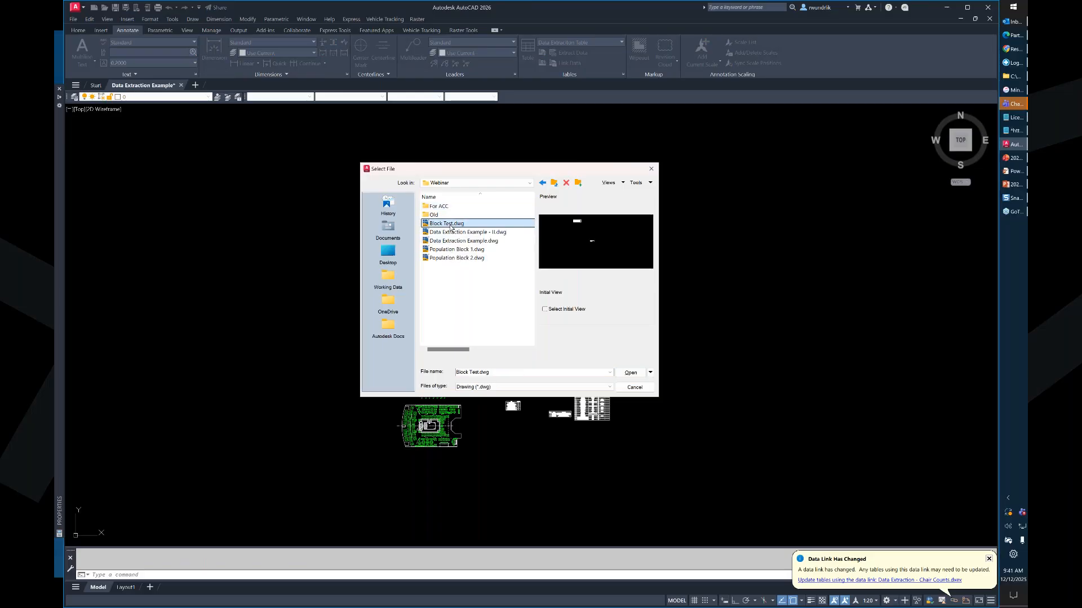
pyautogui.click(479, 300)
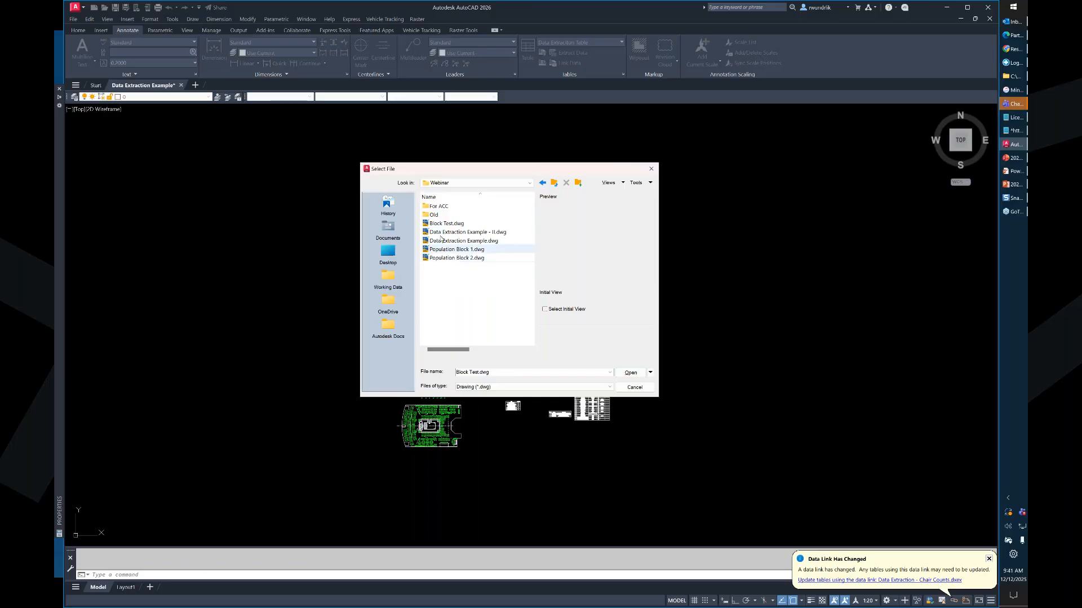
pyautogui.doubleClick(438, 206)
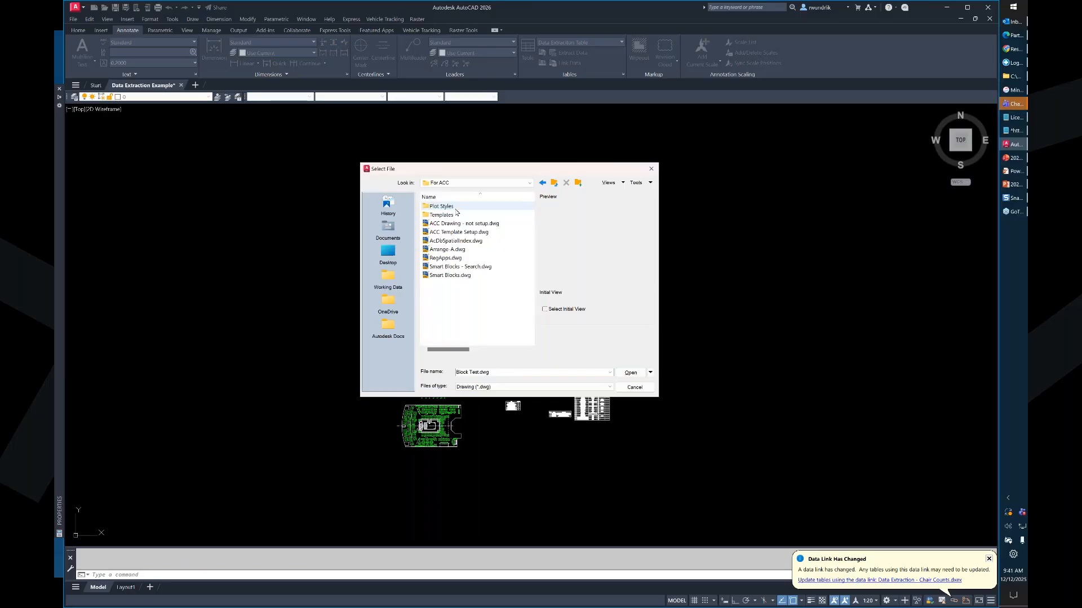
pyautogui.click(449, 268)
pyautogui.click(450, 275)
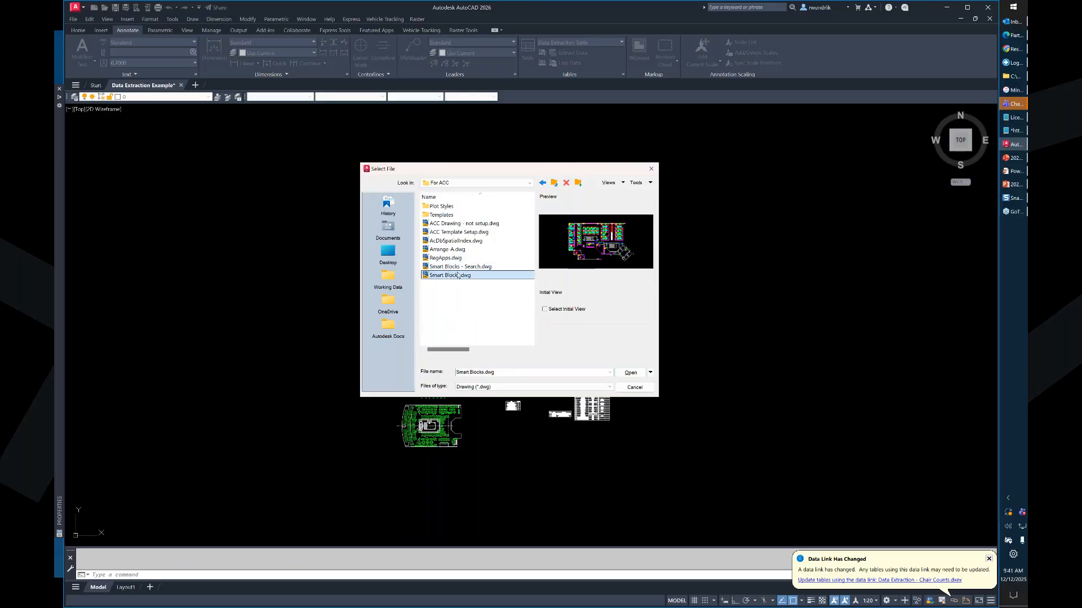
pyautogui.click(640, 375)
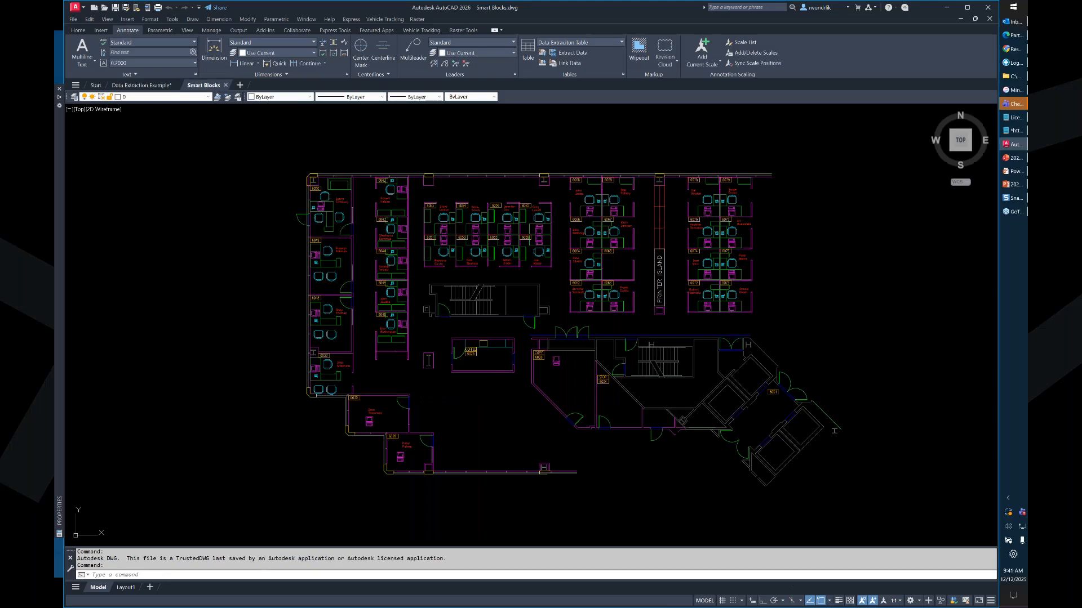
# - Inspect the linework of the room tag and computer at workstation 6053 by selecting them, and clear the selection
pyautogui.scroll(8, 462, 242)
pyautogui.click(460, 228)
pyautogui.click(447, 252)
pyautogui.click(521, 243)
pyautogui.click(500, 257)
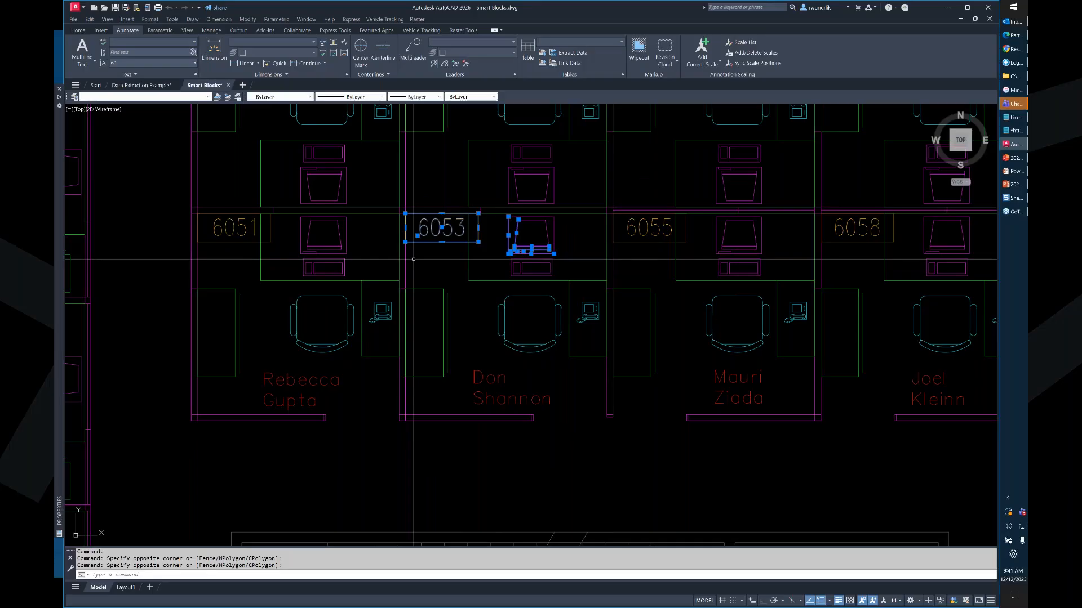
pyautogui.press('Escape')
pyautogui.press('Escape')
# - Run DETECT on the office plan to identify similar objects with Autodesk AI, and close its palette
pyautogui.write('detec')
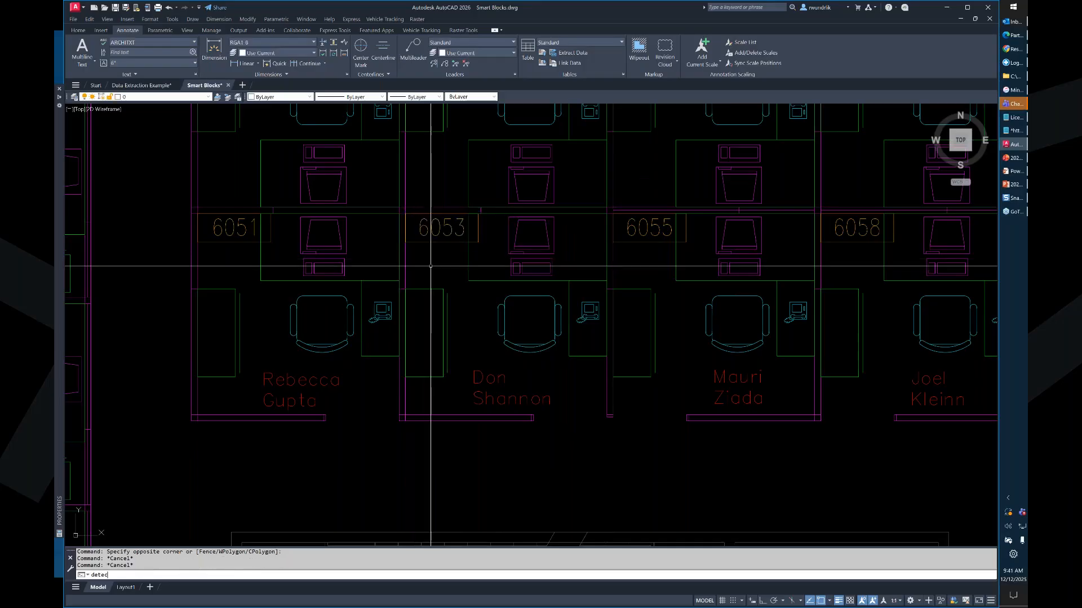
pyautogui.write('t')
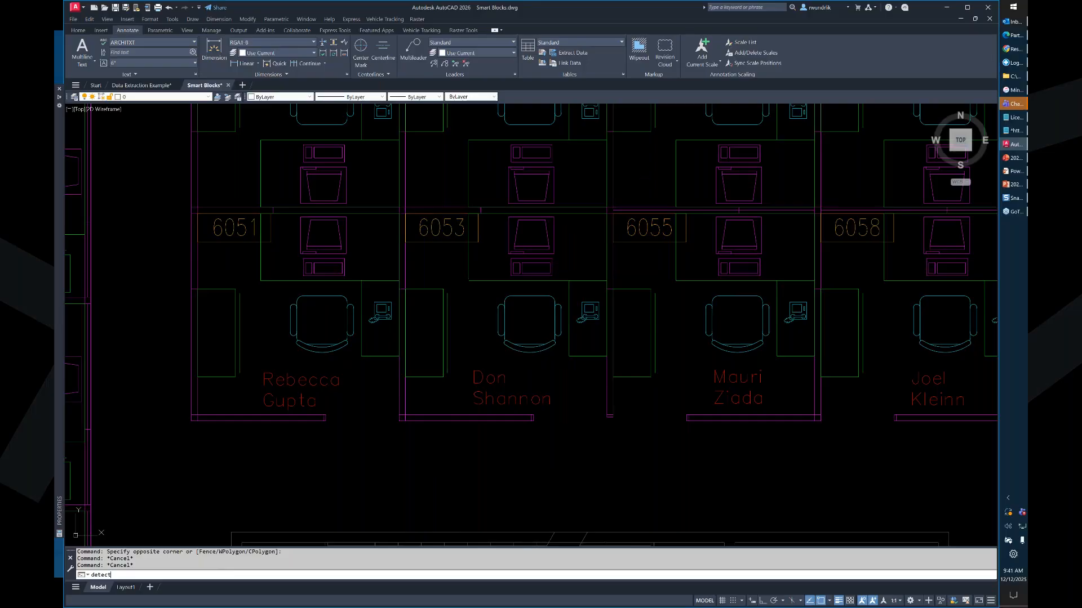
pyautogui.press('Return')
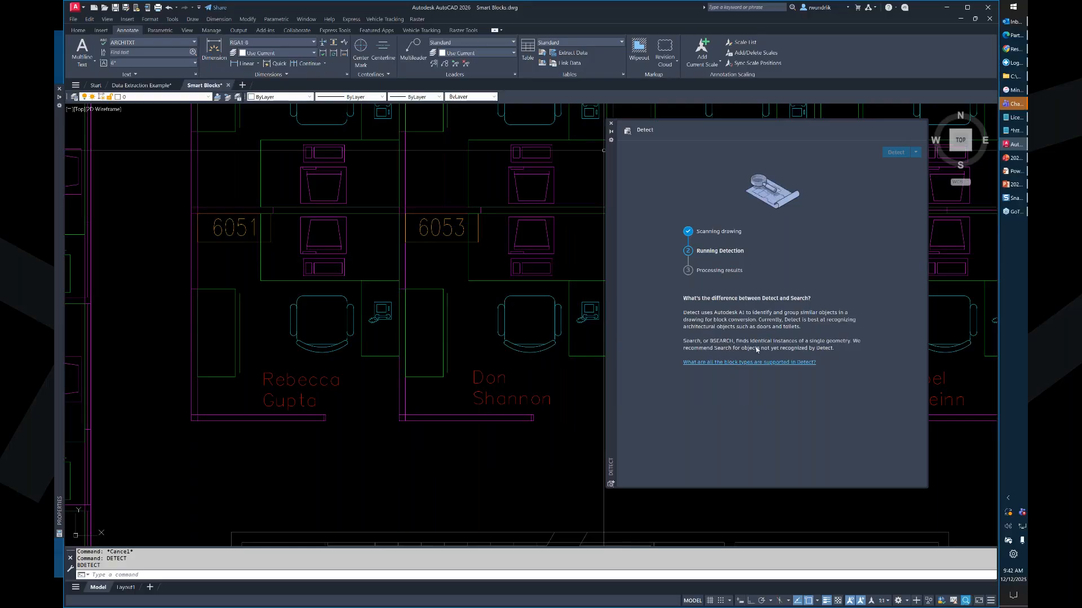
pyautogui.click(611, 124)
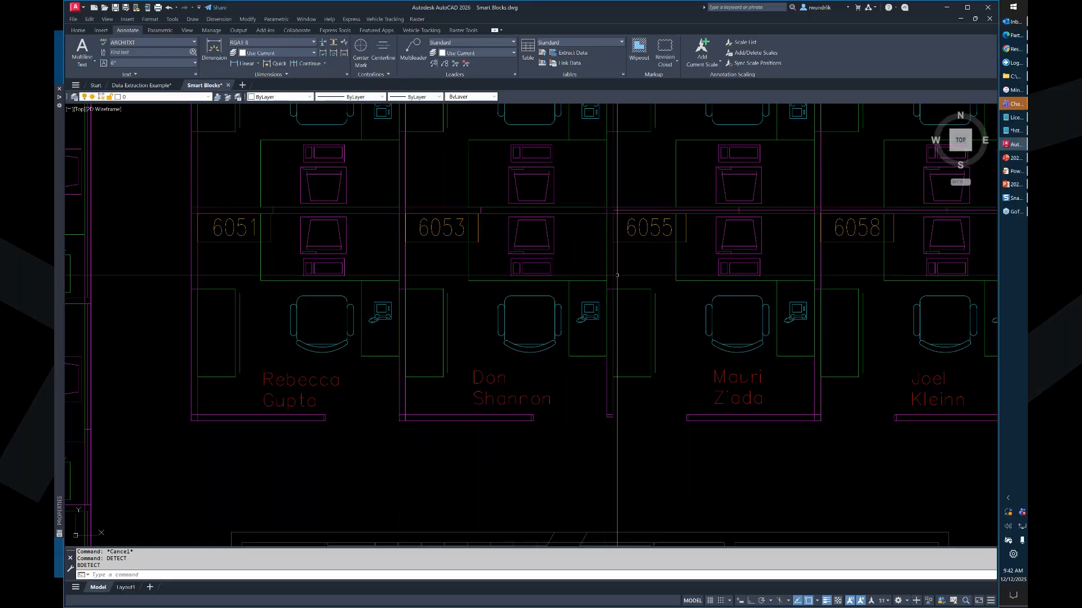
# - Run BSEARCH with the desk chair at workstation 6053 as the source object to find all matching instances
pyautogui.write('searh')
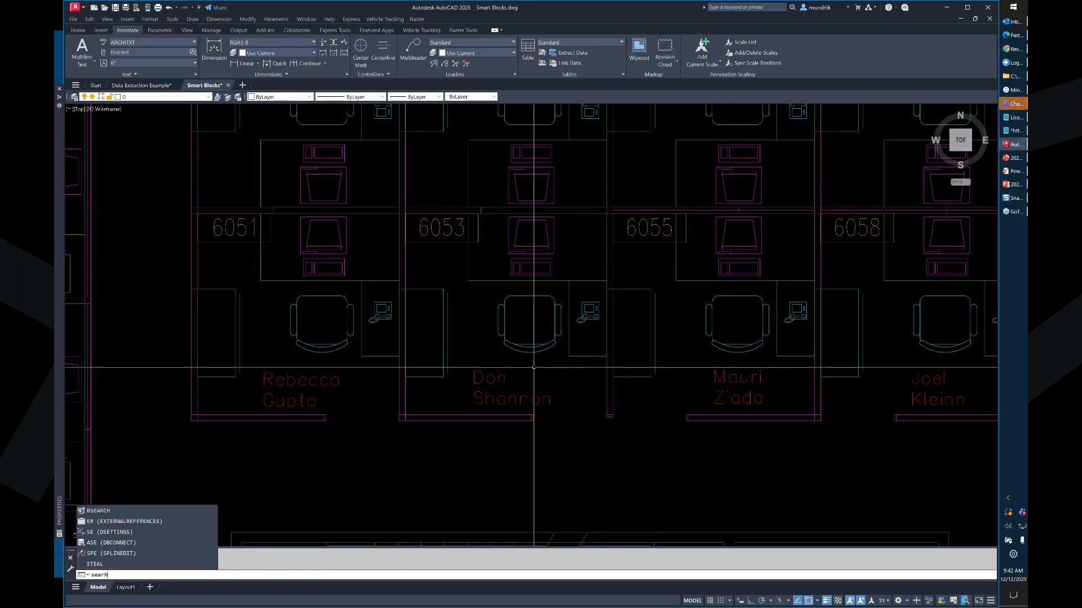
pyautogui.press('BackSpace')
pyautogui.write('c')
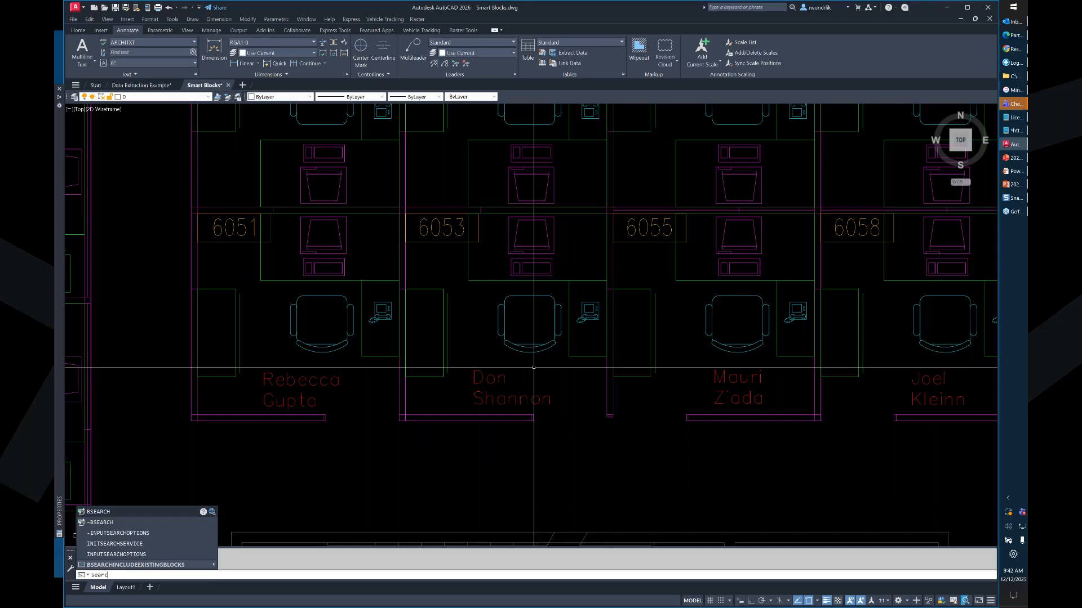
pyautogui.write('h')
pyautogui.press('Return')
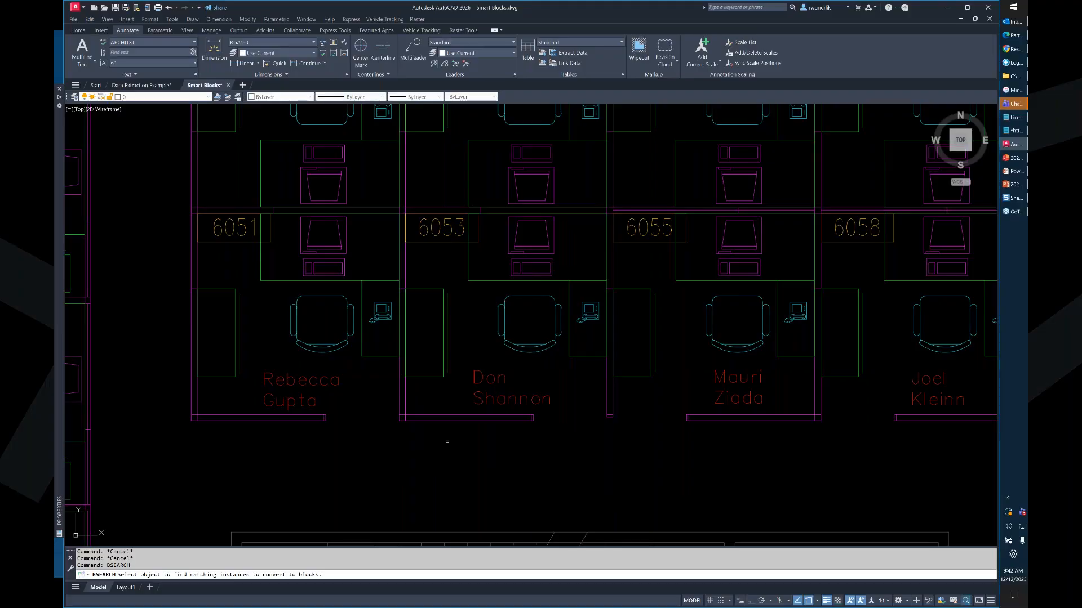
pyautogui.click(447, 439)
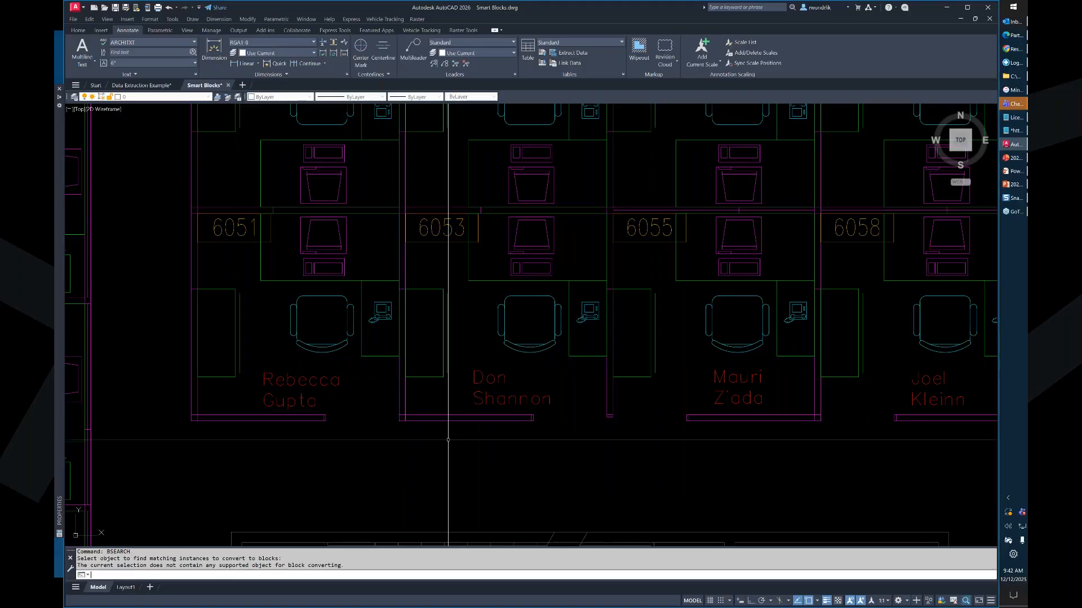
pyautogui.click(480, 382)
pyautogui.click(565, 292)
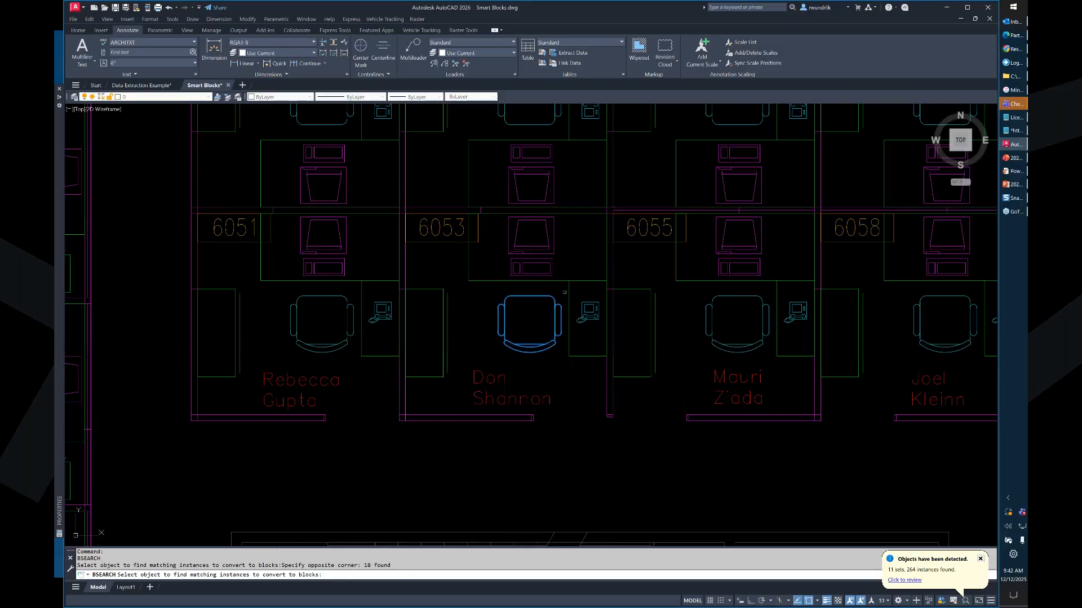
pyautogui.scroll(-6, 429, 249)
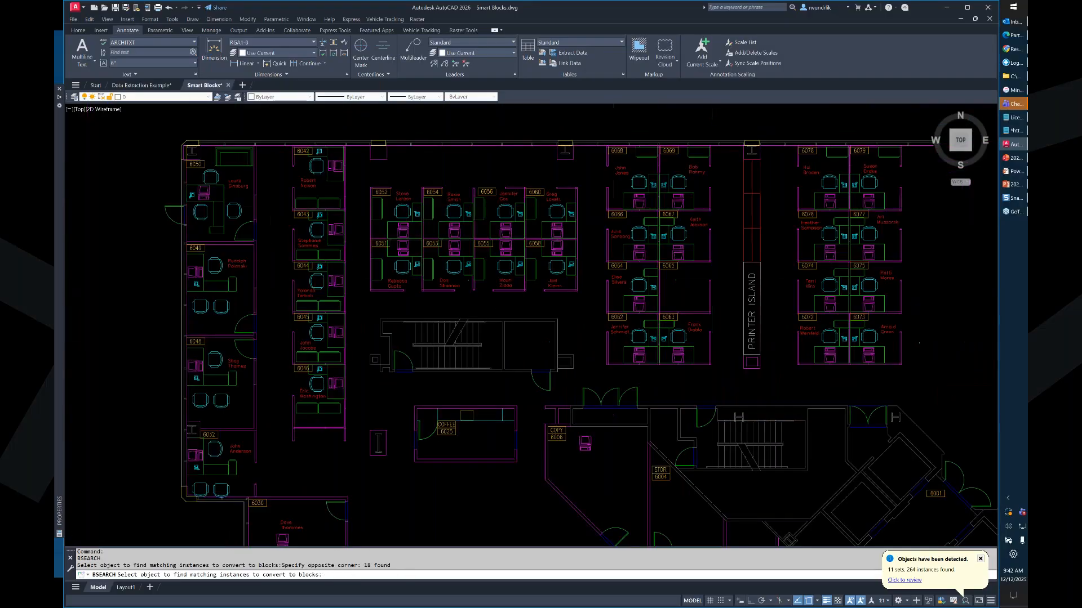
pyautogui.press('Return')
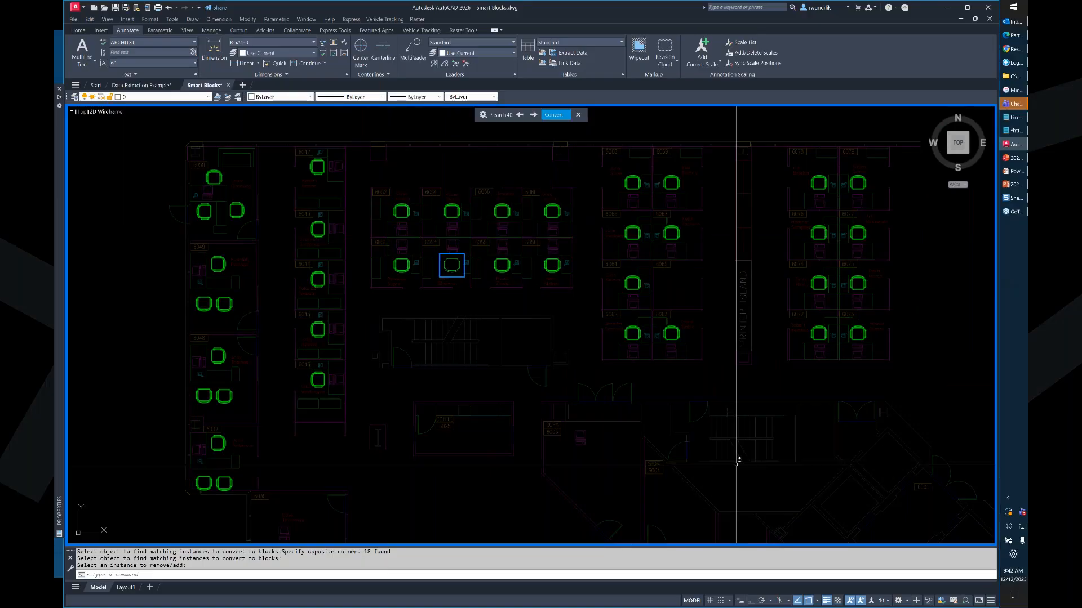
# - Review the existing-block and new-block options for converting the matched chairs, and exit the search without converting
pyautogui.scroll(-3, 457, 437)
pyautogui.click(552, 116)
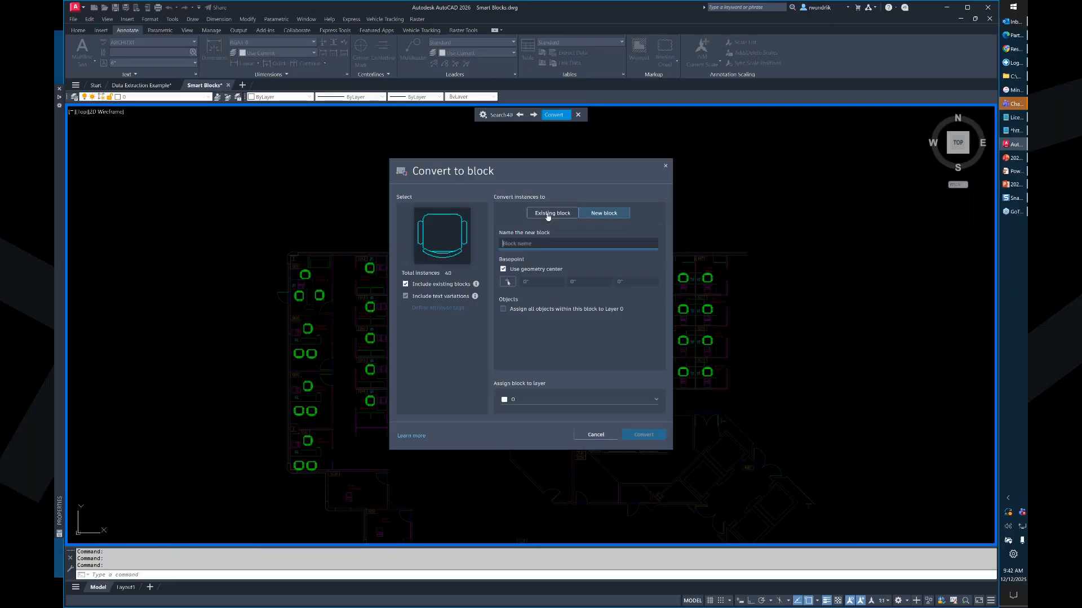
pyautogui.click(547, 214)
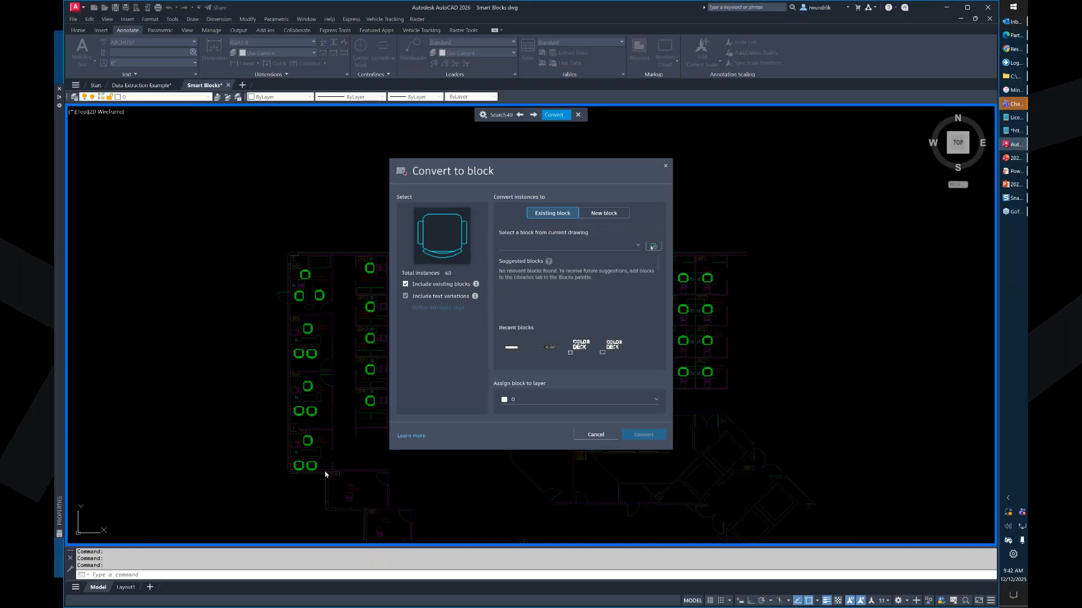
pyautogui.click(598, 213)
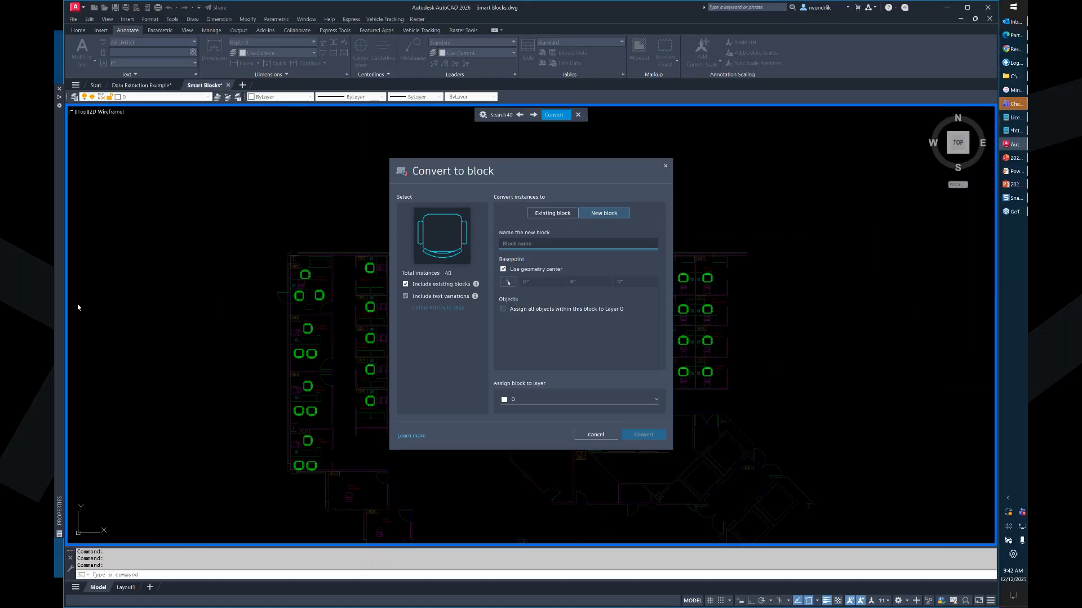
pyautogui.click(605, 439)
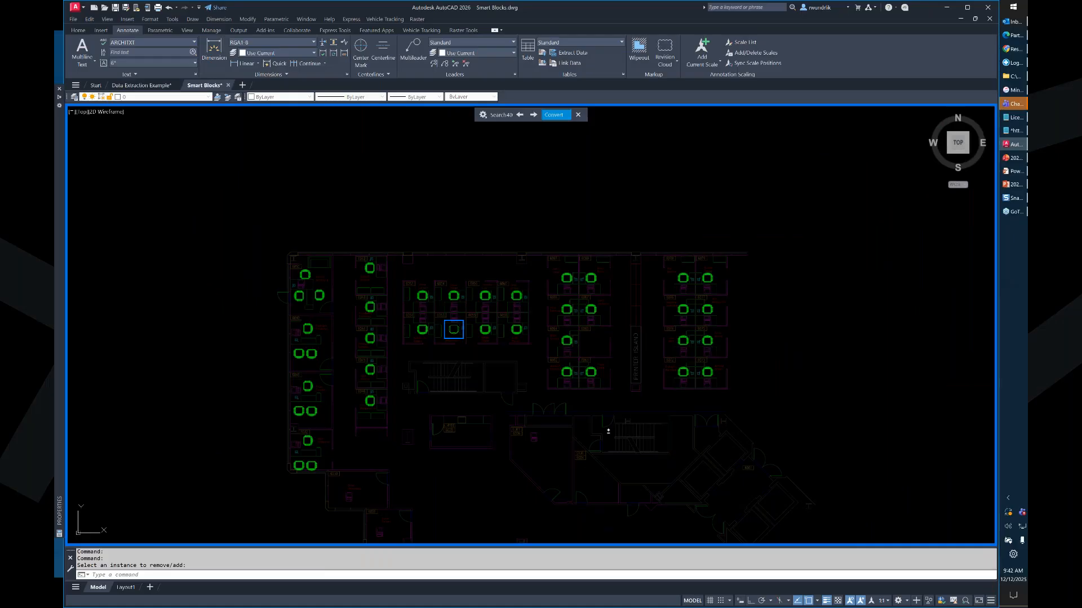
pyautogui.click(578, 114)
# - Return to the Data Extraction Example drawing and examine the green lounger blocks on the deck, leaving nothing selected
pyautogui.click(141, 85)
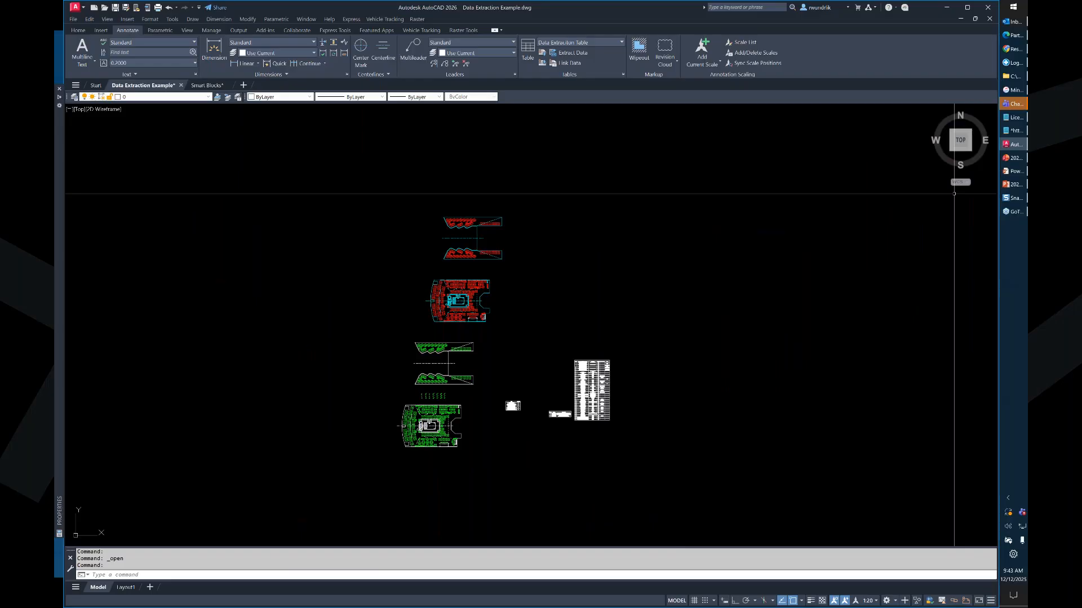
pyautogui.moveTo(1011, 144)
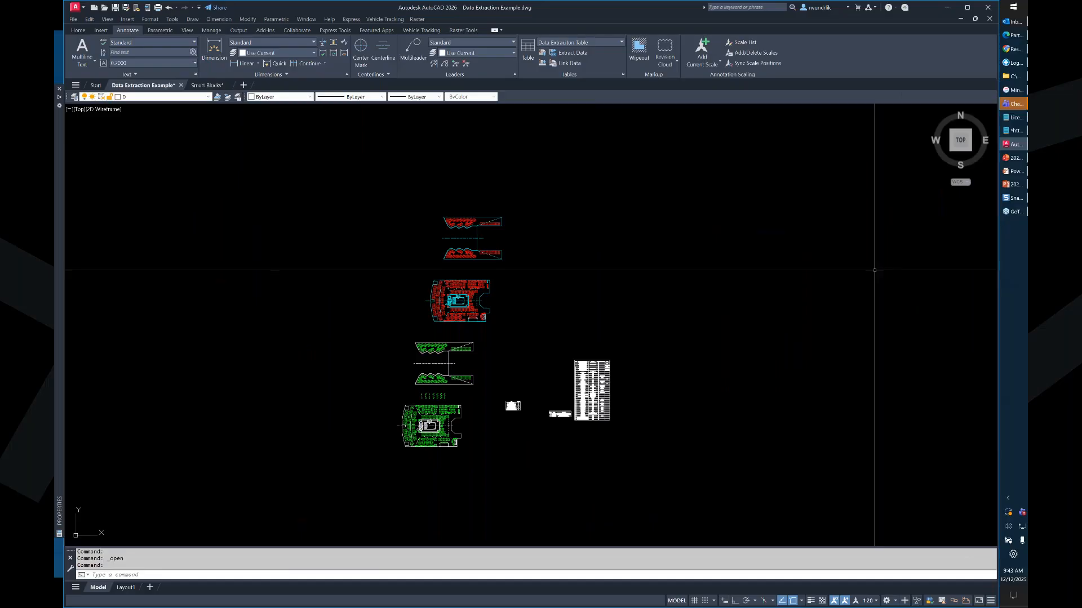
pyautogui.click(840, 287)
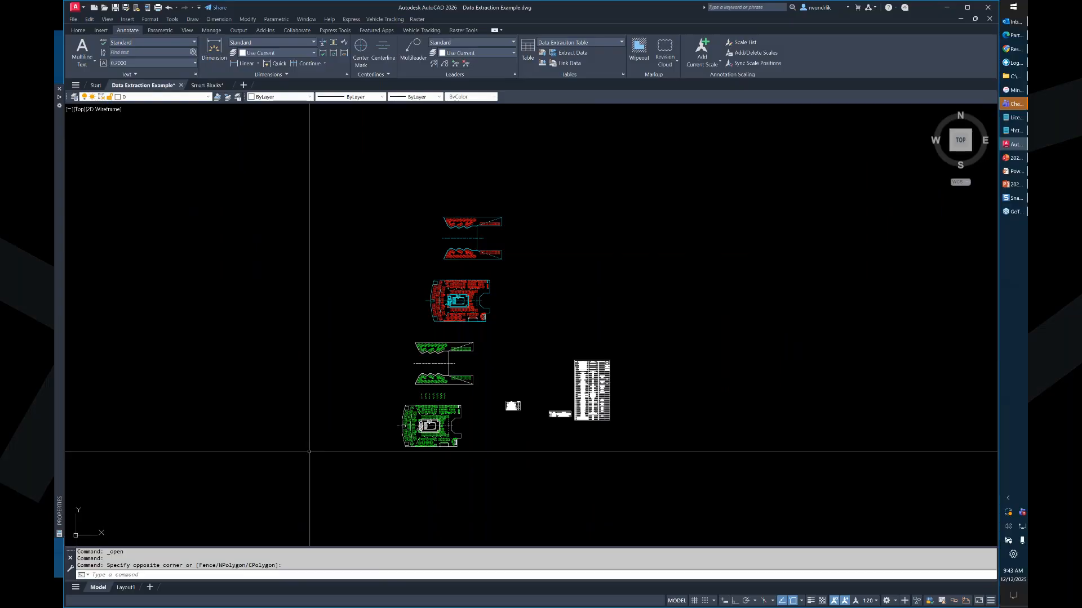
pyautogui.scroll(4, 309, 451)
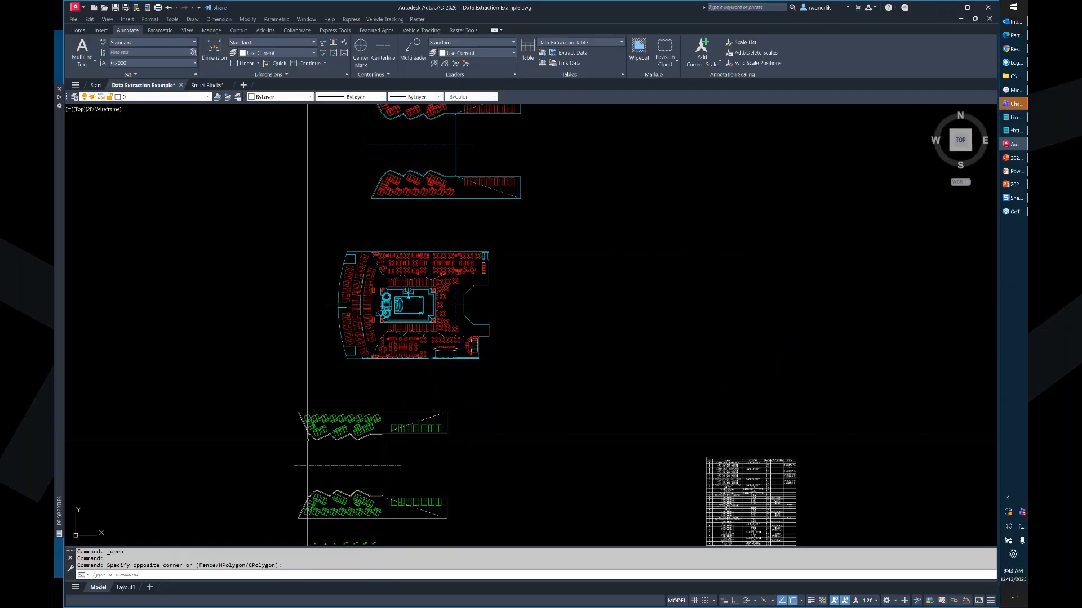
pyautogui.scroll(8, 314, 434)
pyautogui.press('Escape')
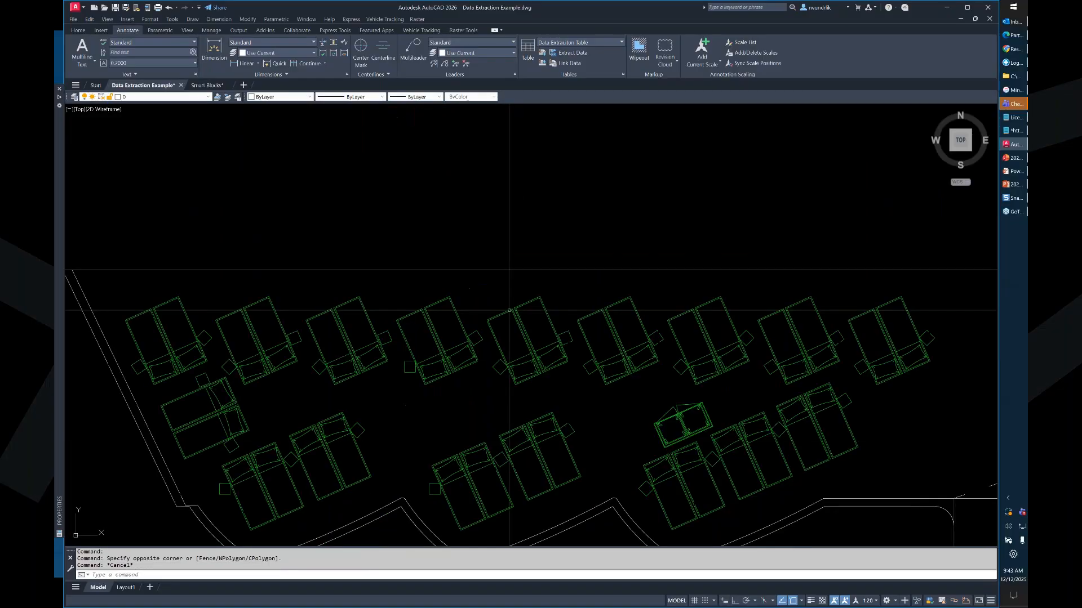
pyautogui.press('Escape')
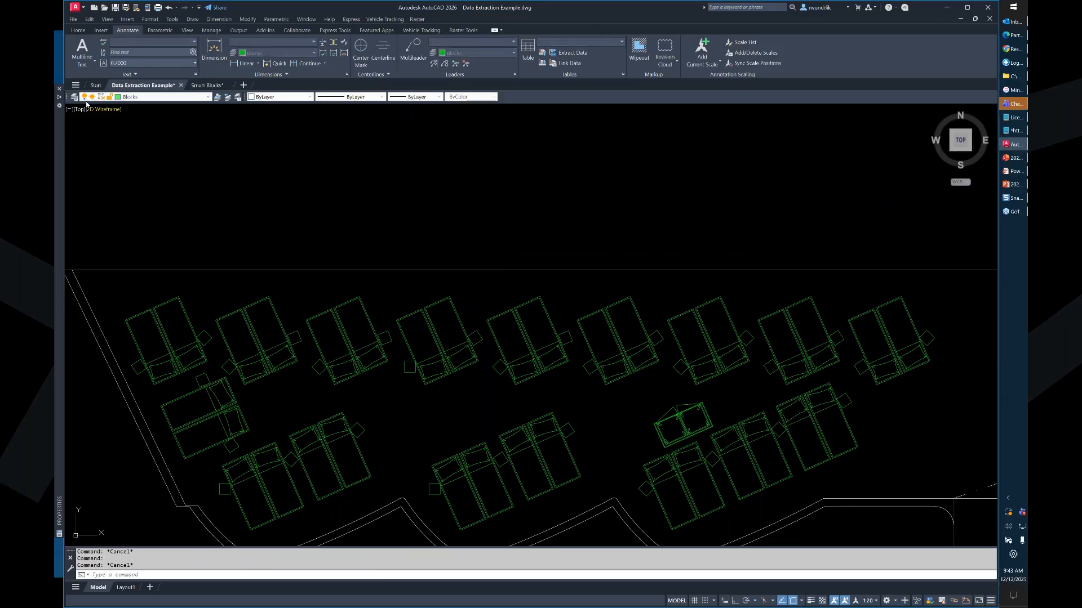
# - Create a new layer named Existing in the Data Extraction Example drawing
pyautogui.click(73, 97)
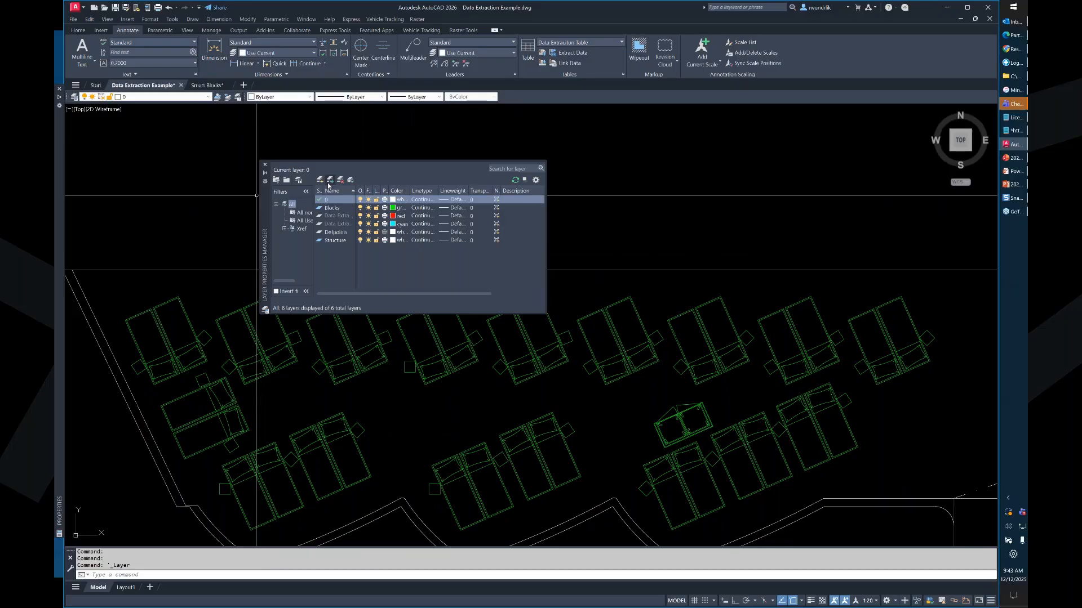
pyautogui.click(328, 182)
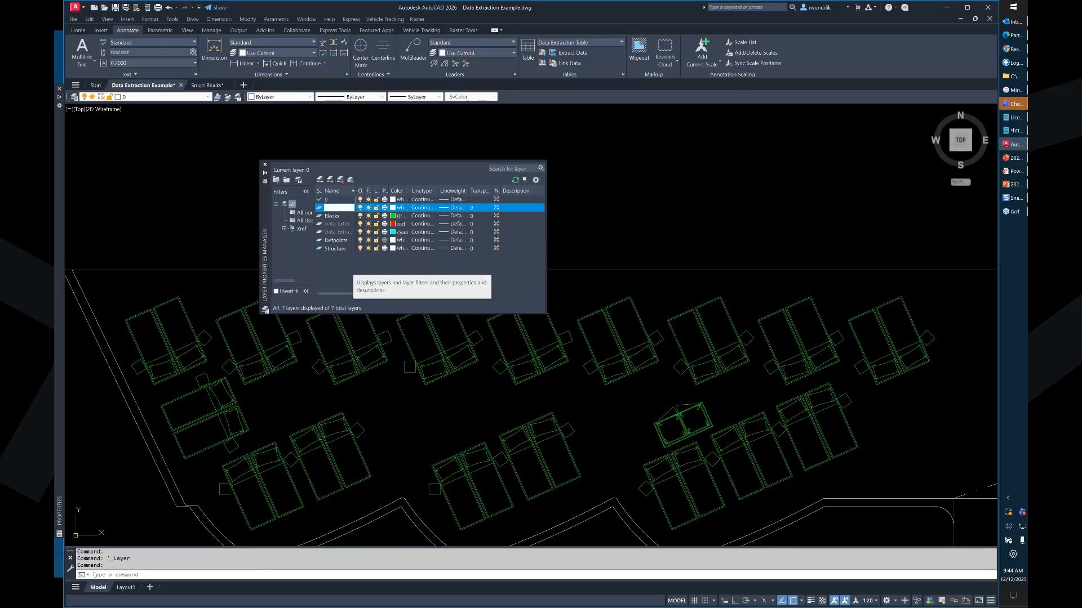
pyautogui.write('Existing')
pyautogui.press('Return')
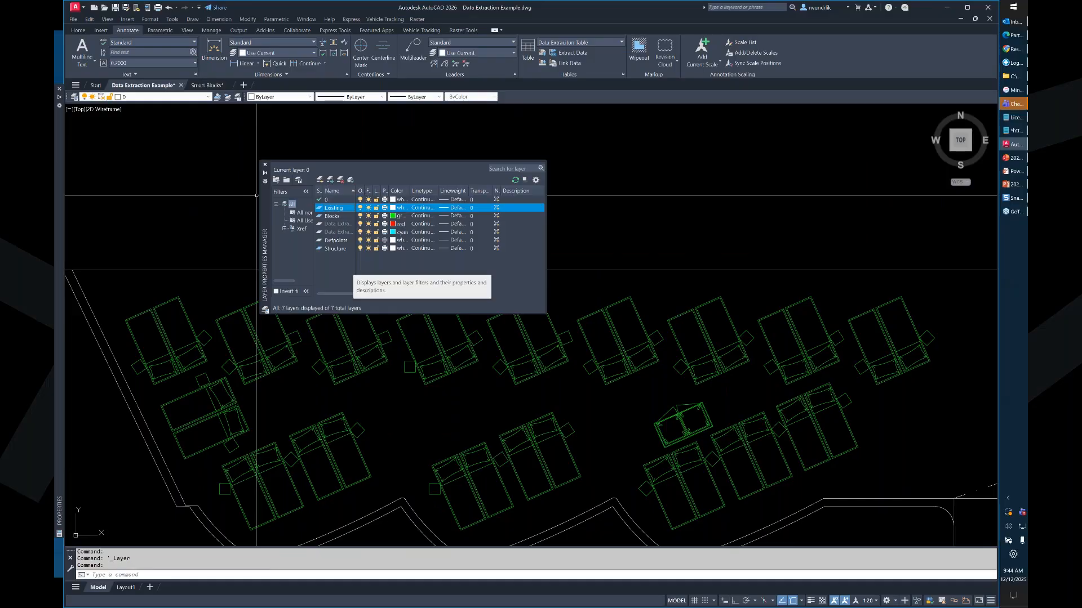
pyautogui.click(569, 215)
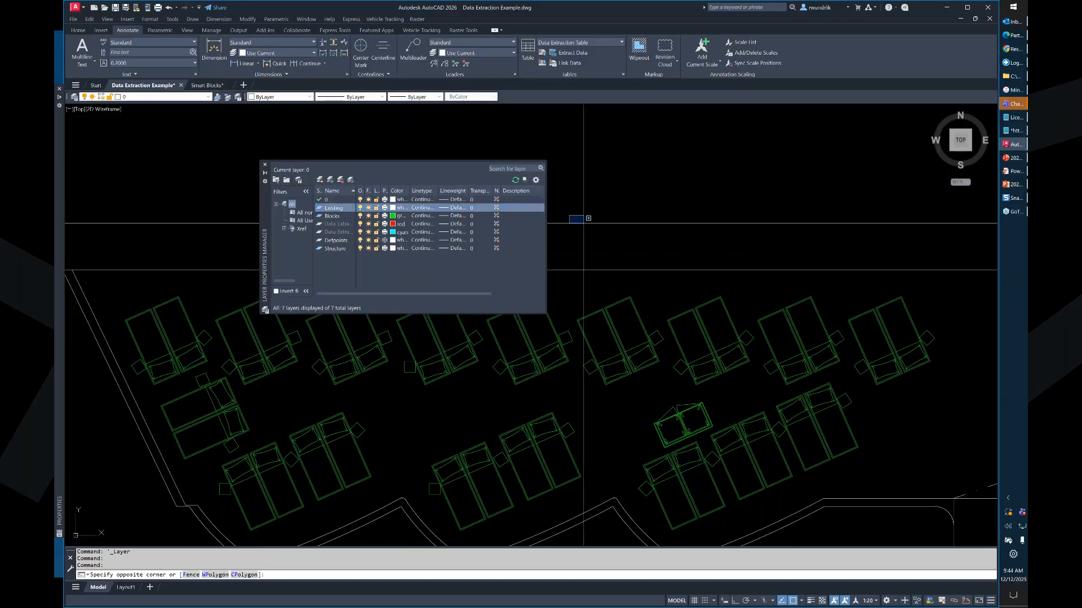
# - Move the upper row of nine dual sunbed blocks onto the Existing layer and close the layer manager
pyautogui.press('Escape')
pyautogui.scroll(-2, 583, 403)
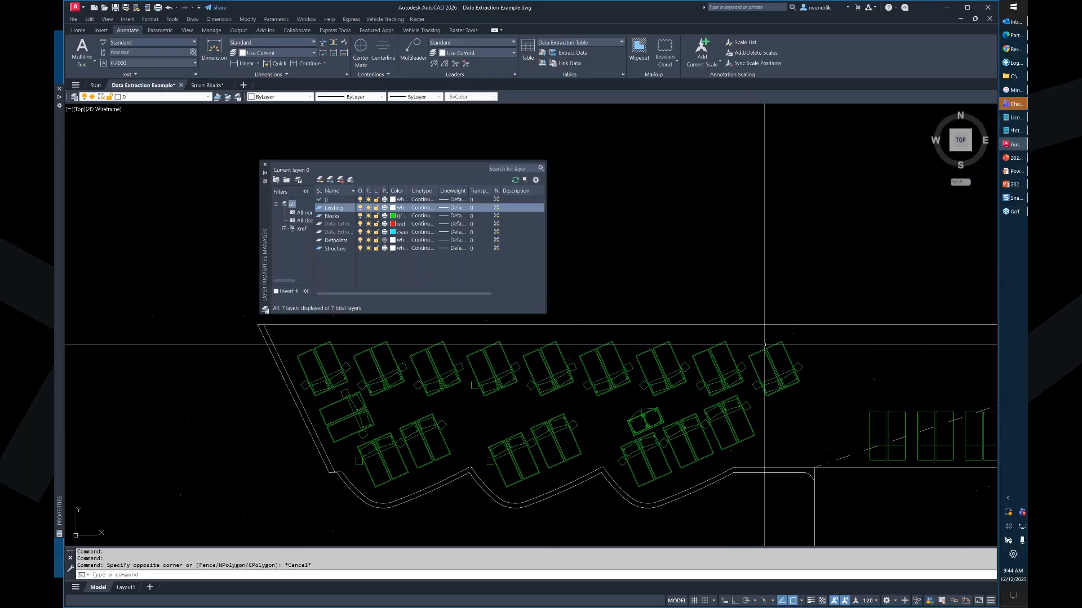
pyautogui.click(764, 345)
pyautogui.click(309, 362)
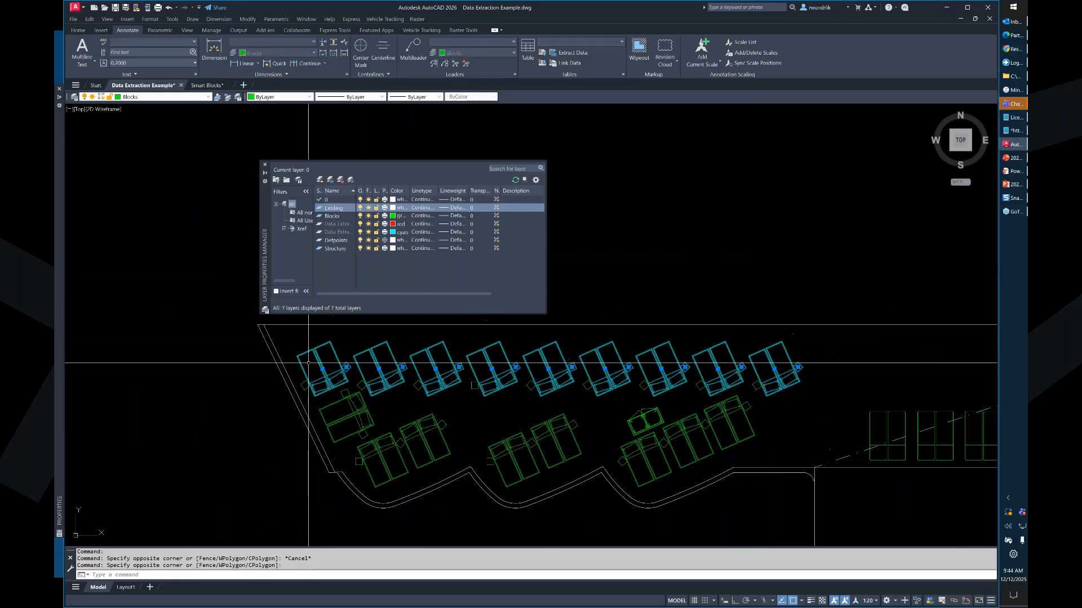
pyautogui.click(179, 99)
pyautogui.click(200, 149)
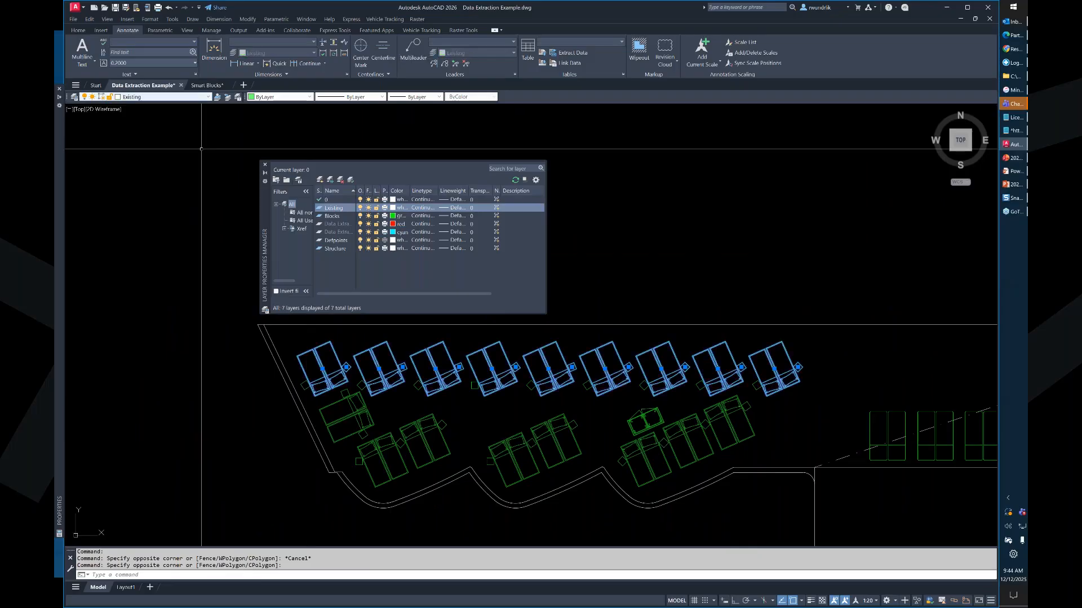
pyautogui.press('Escape')
pyautogui.moveTo(817, 362); pyautogui.dragTo(687, 361, button='middle')
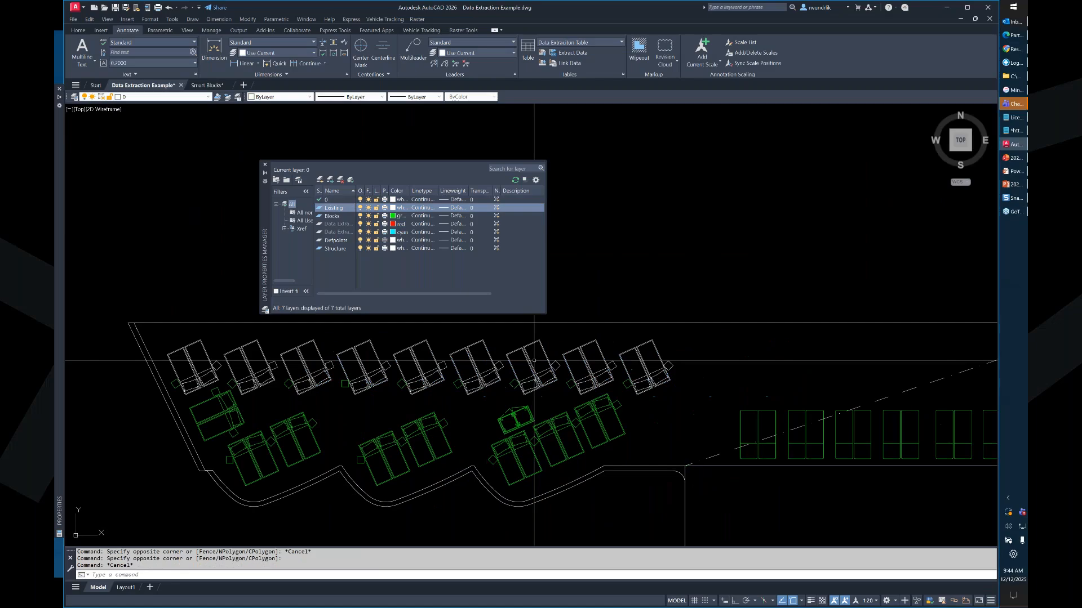
pyautogui.click(266, 165)
# - Start a new data extraction saved as existing, using the current drawing as the data source
pyautogui.write('data')
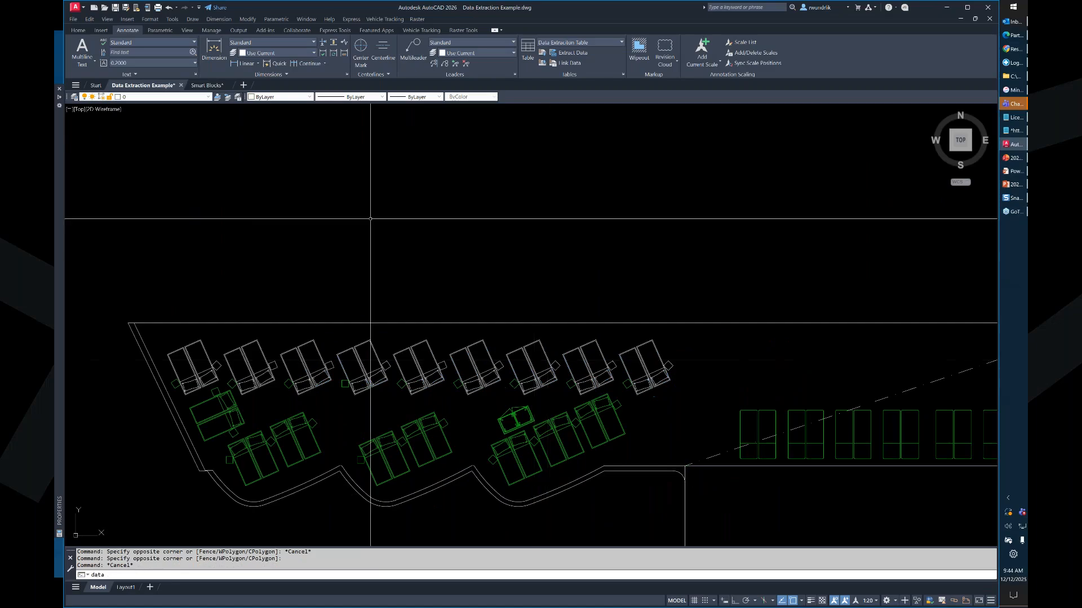
pyautogui.press('Return')
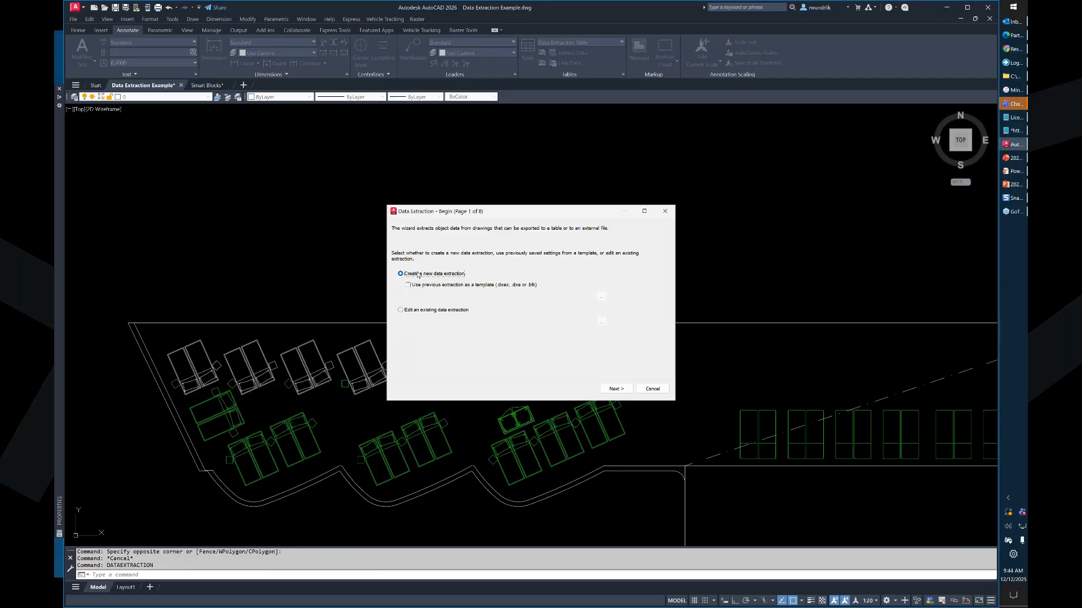
pyautogui.click(614, 389)
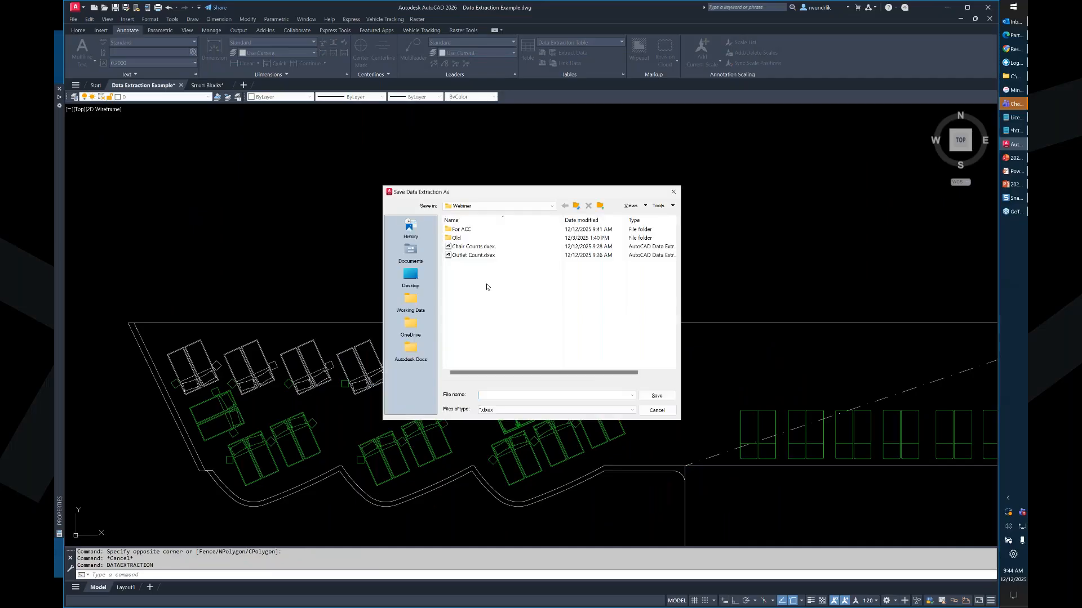
pyautogui.write('existing')
pyautogui.click(655, 395)
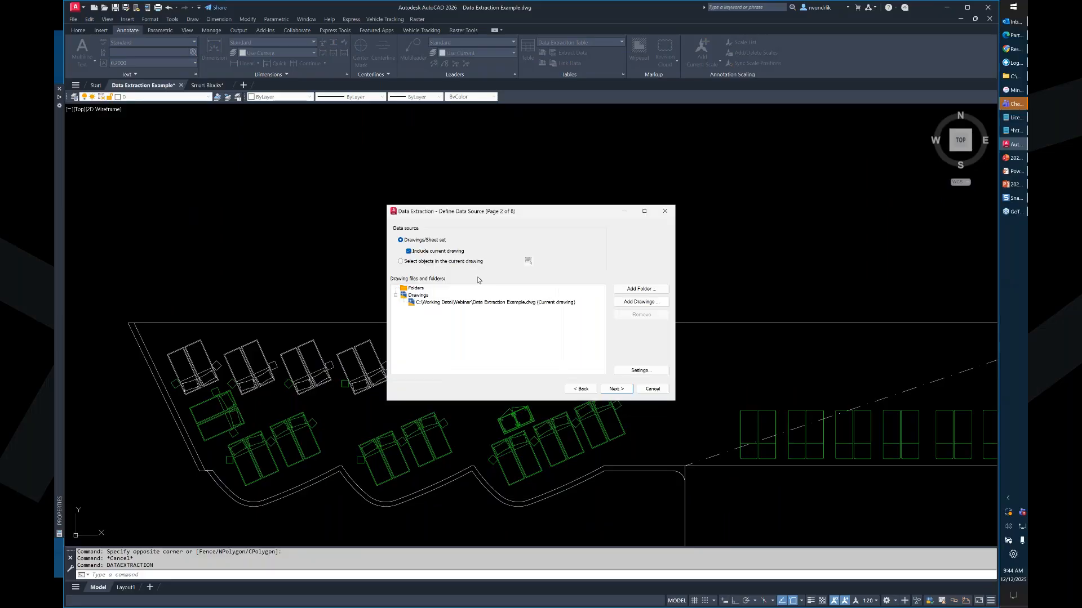
pyautogui.click(616, 388)
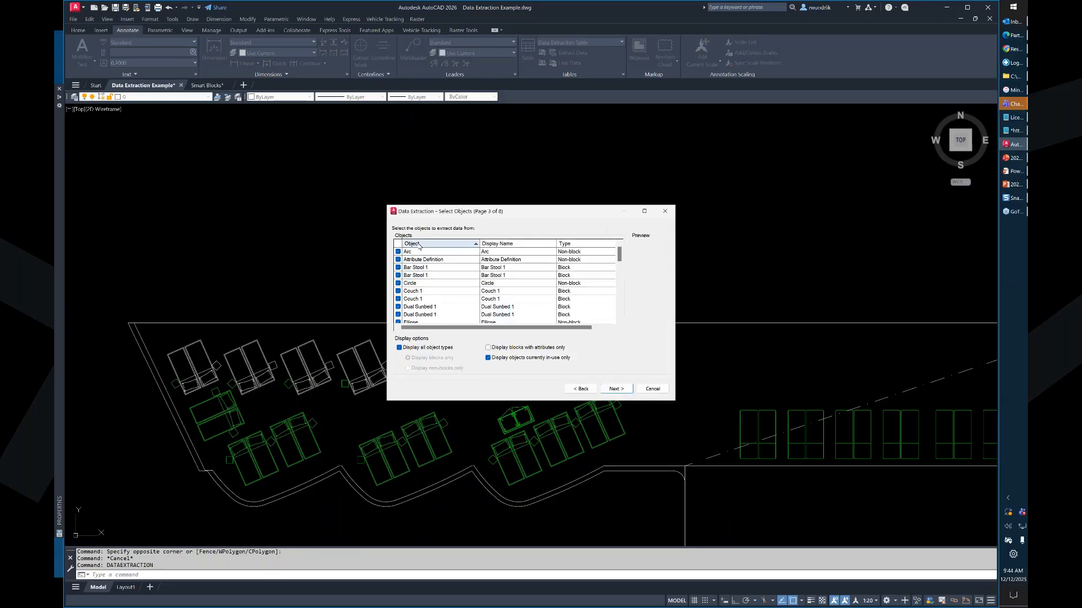
# - Restrict the extraction objects to blocks only and include just the Dual Sunbed 1 entries
pyautogui.click(399, 348)
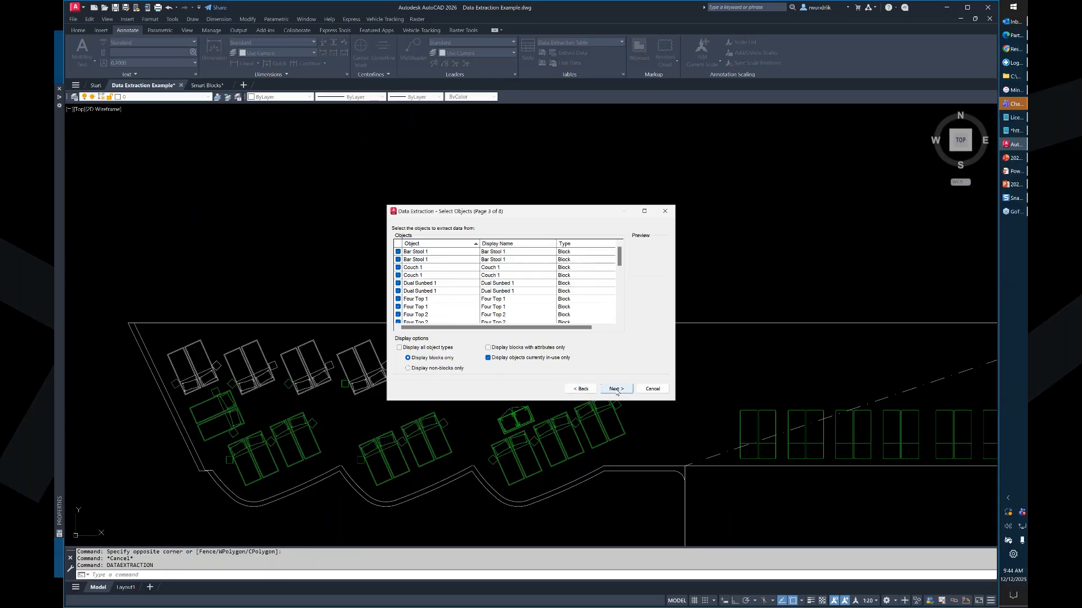
pyautogui.rightClick(425, 259)
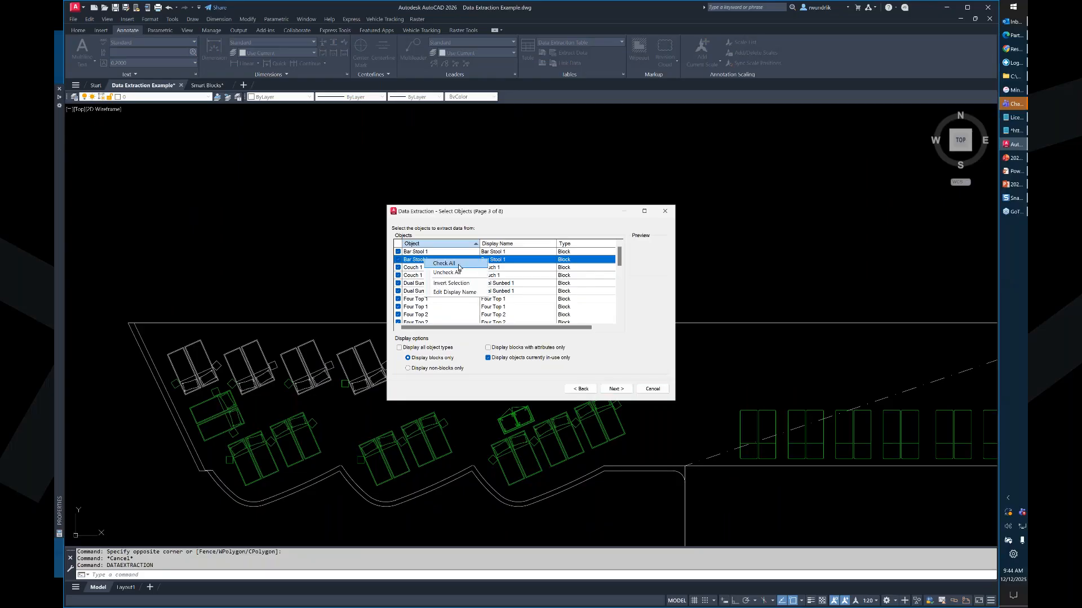
pyautogui.click(451, 282)
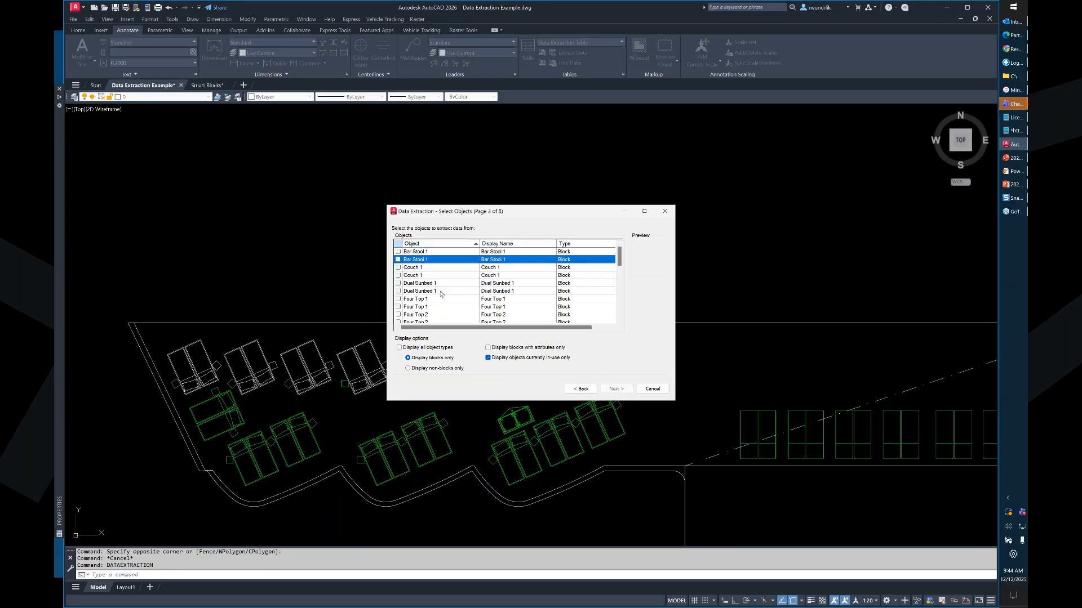
pyautogui.click(398, 288)
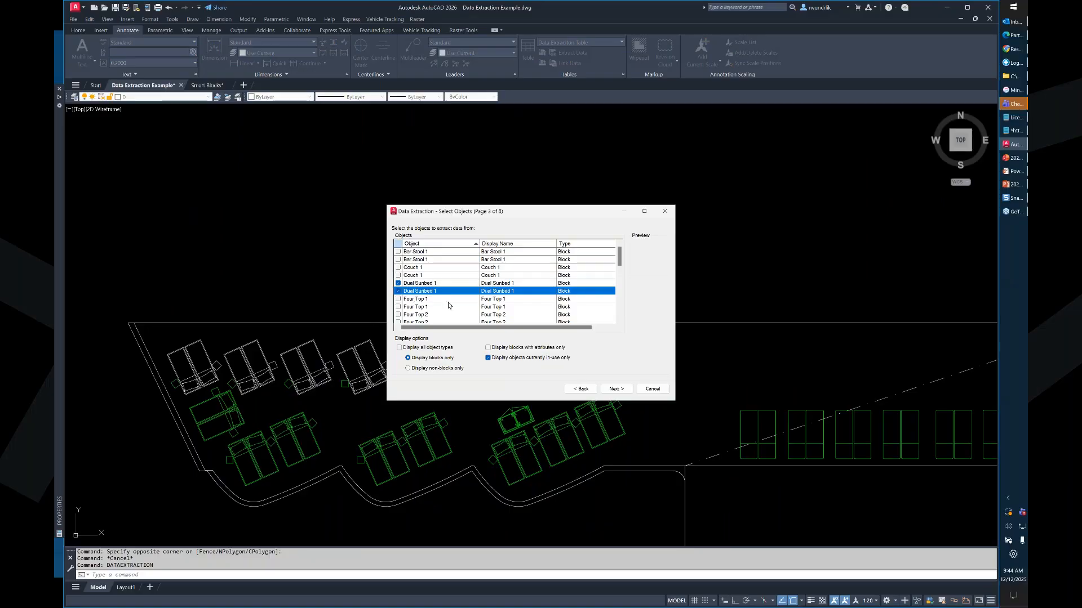
pyautogui.scroll(-5, 496, 315)
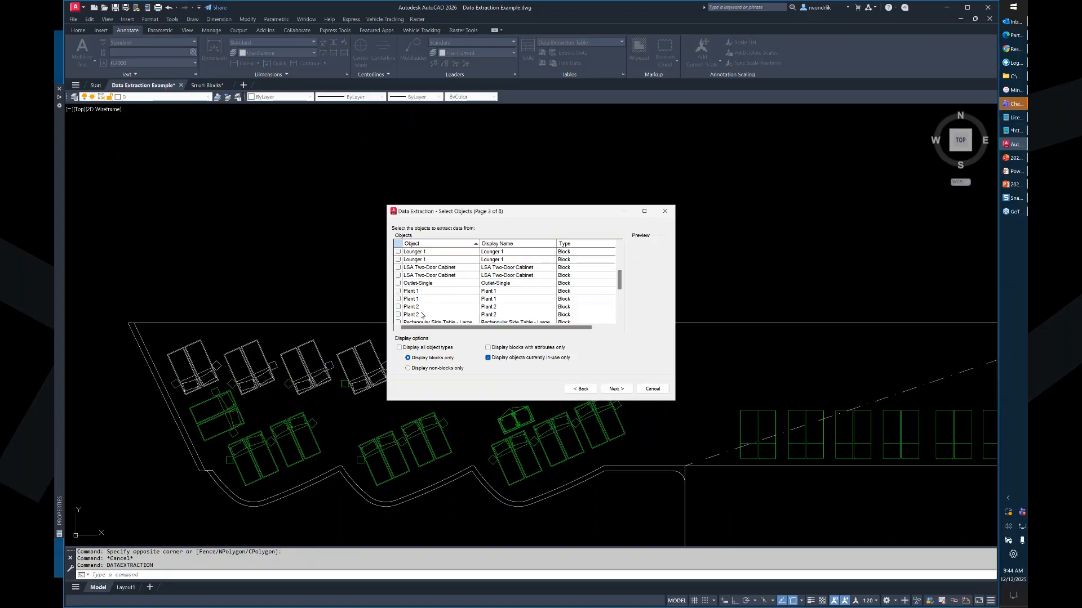
pyautogui.scroll(-1, 437, 303)
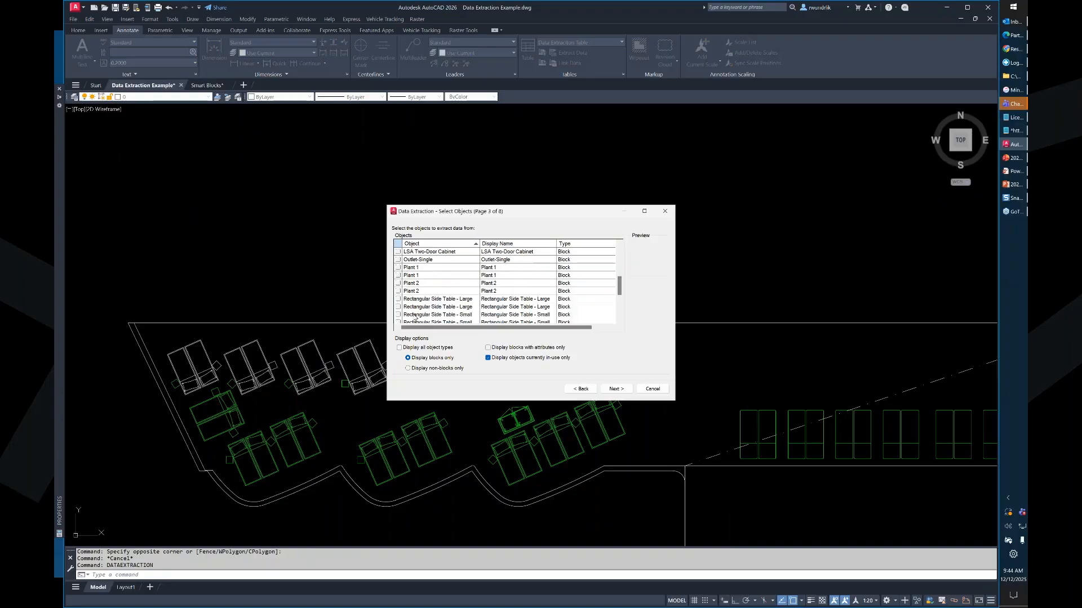
pyautogui.scroll(-1, 401, 303)
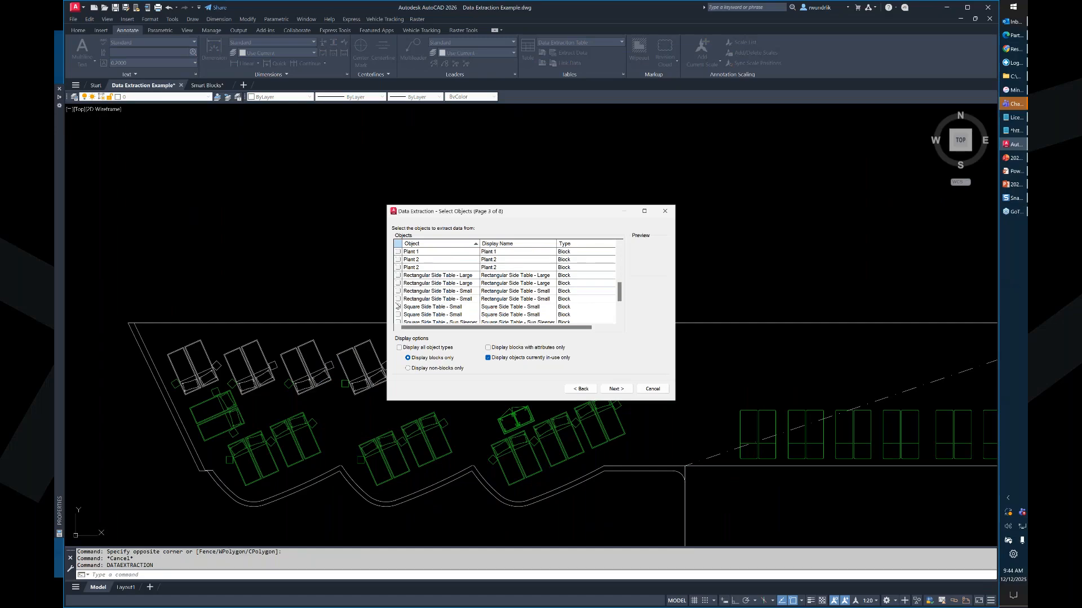
pyautogui.scroll(-1, 401, 302)
pyautogui.scroll(-2, 402, 302)
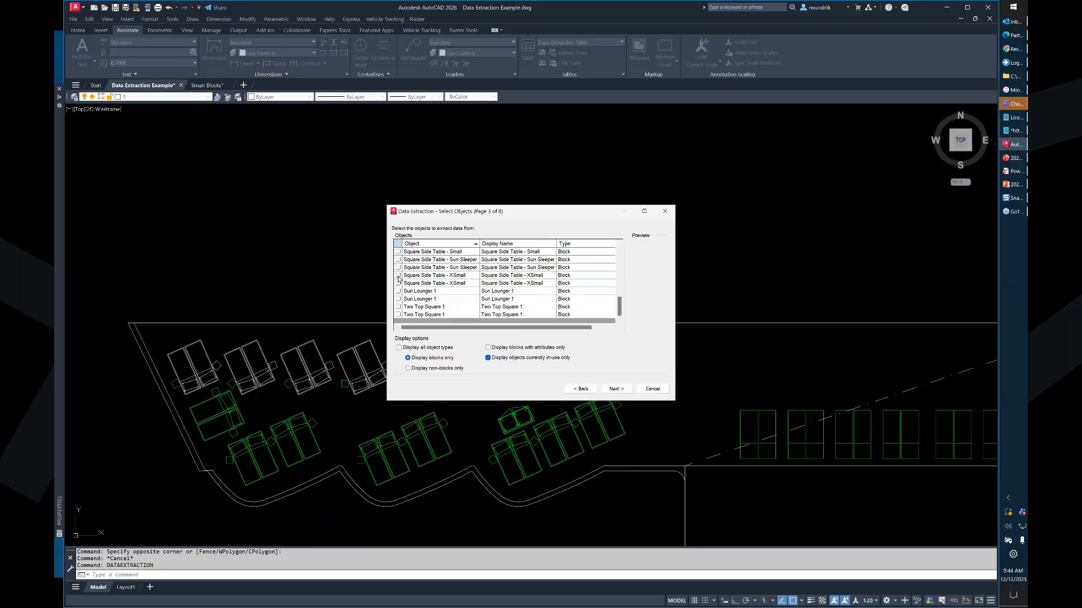
pyautogui.click(398, 275)
pyautogui.click(398, 283)
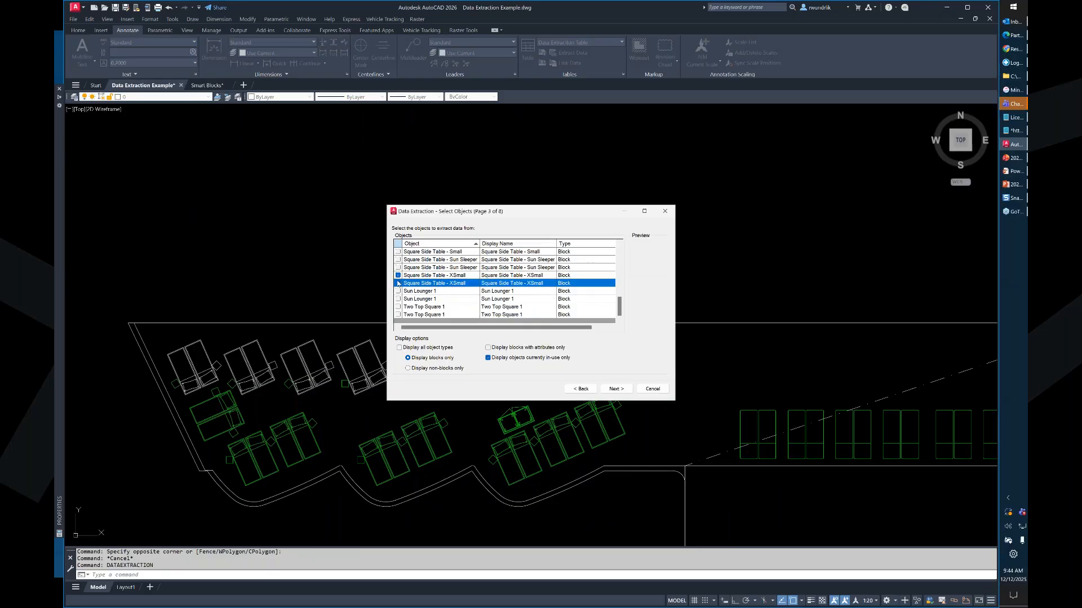
pyautogui.click(398, 275)
pyautogui.click(398, 283)
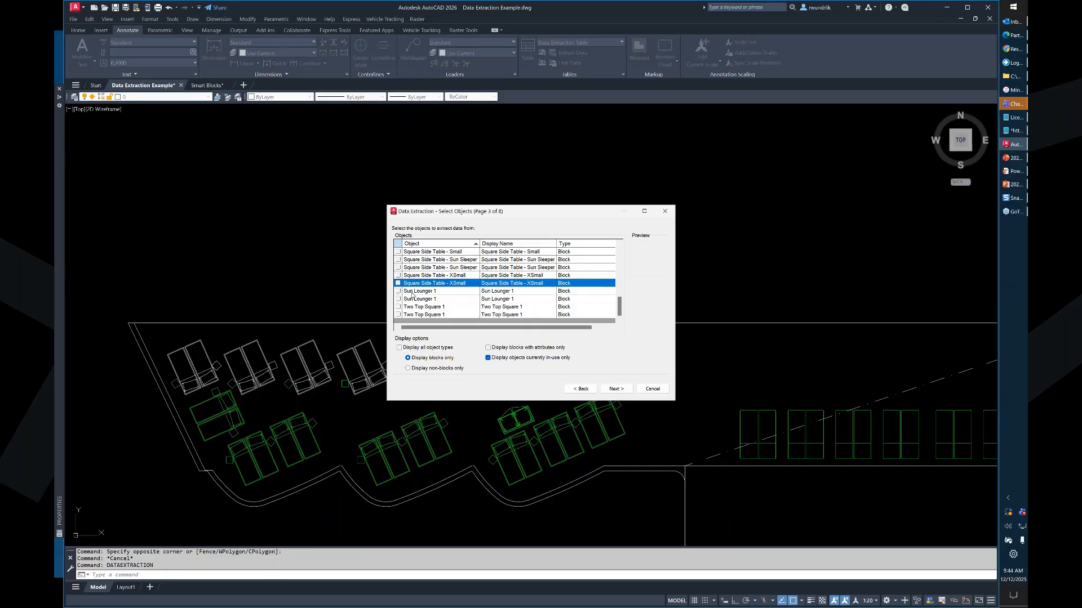
# - Accept the object selection and extract only the COLOR, DECK and Layer properties
pyautogui.click(616, 389)
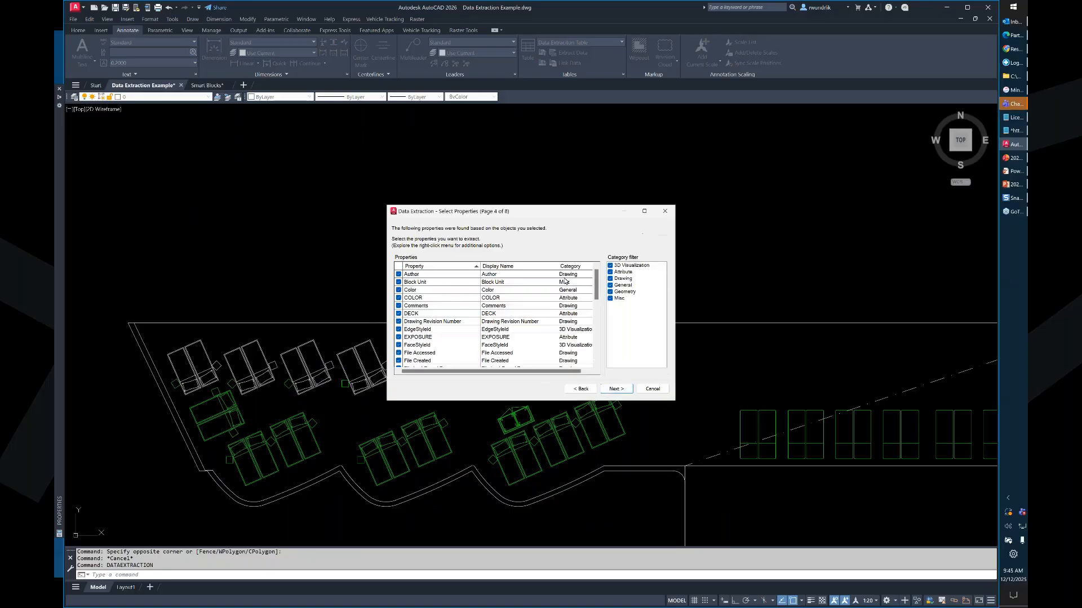
pyautogui.rightClick(420, 275)
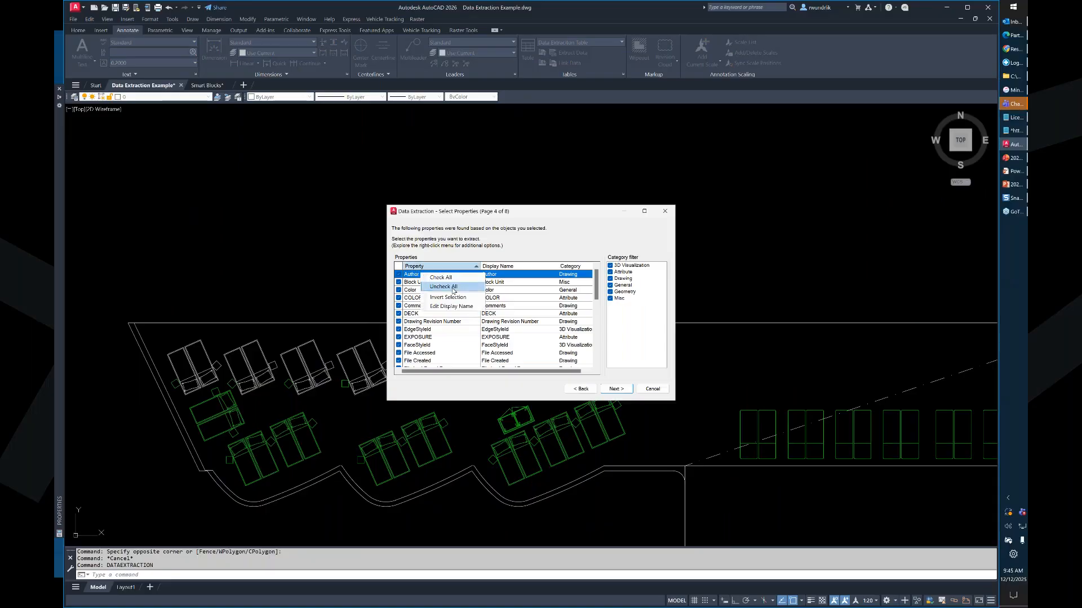
pyautogui.click(445, 283)
pyautogui.click(398, 313)
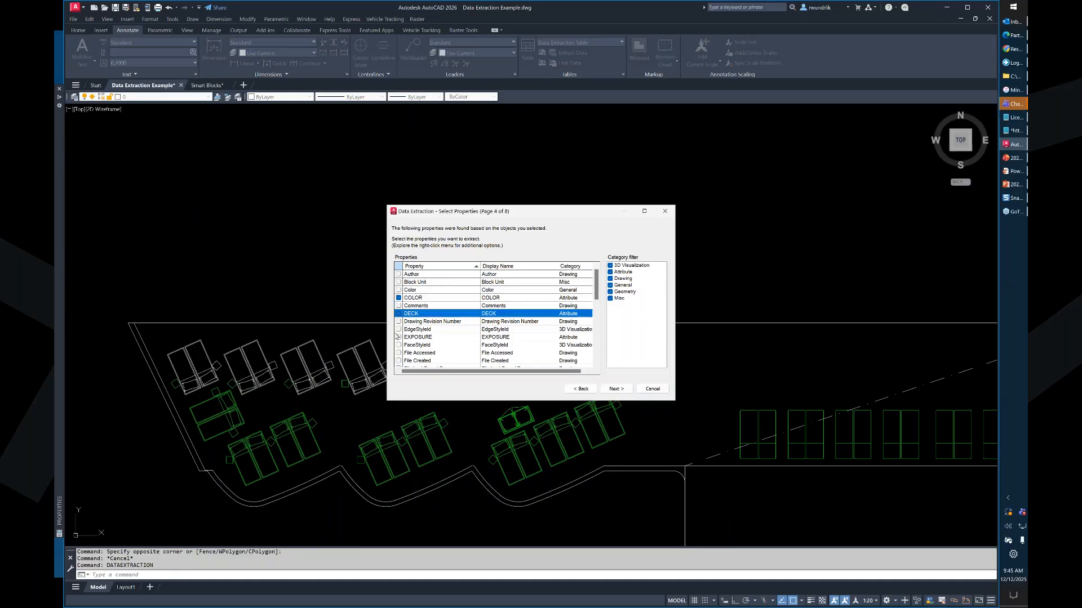
pyautogui.click(399, 337)
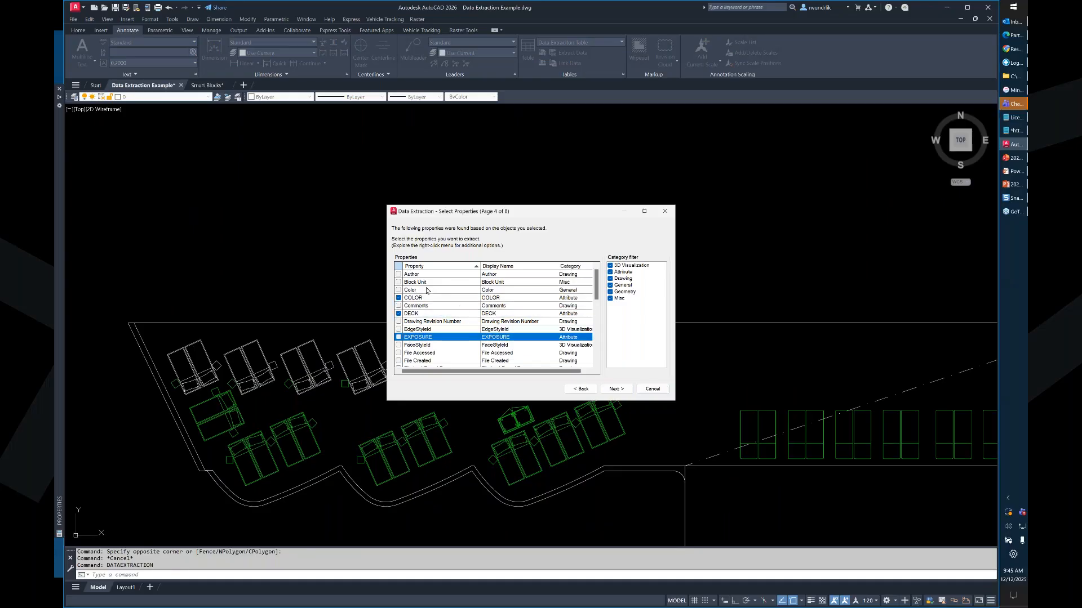
pyautogui.scroll(-4, 428, 326)
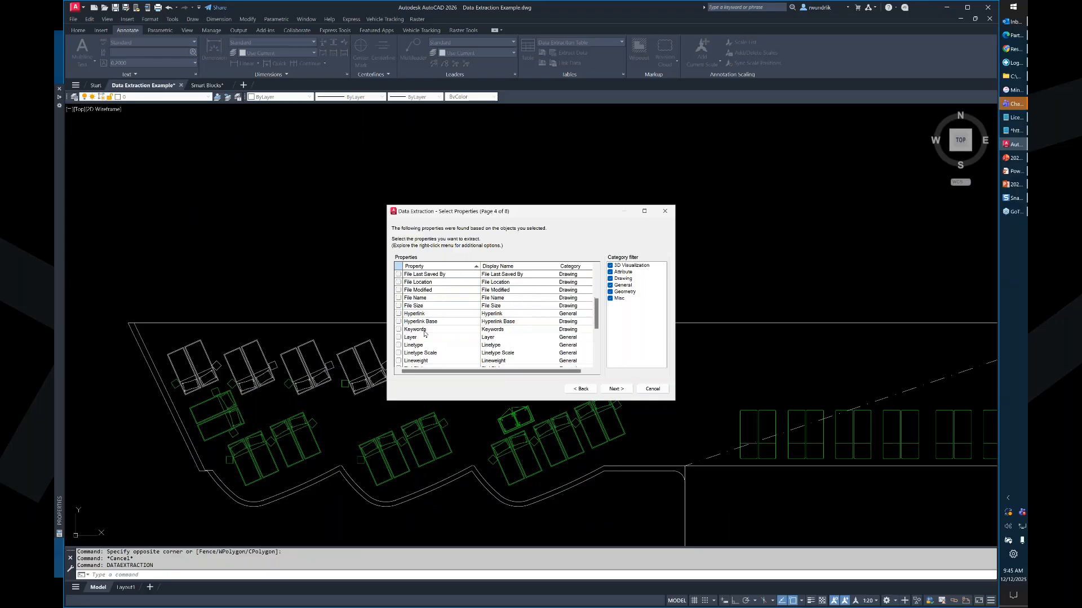
pyautogui.click(398, 336)
pyautogui.scroll(-3, 472, 351)
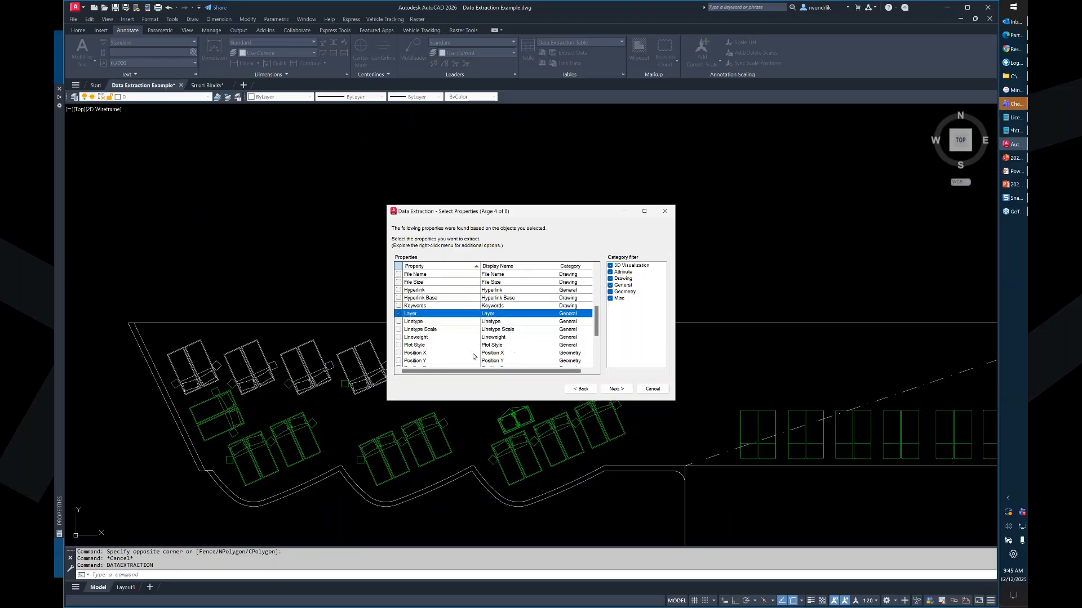
pyautogui.scroll(-3, 472, 351)
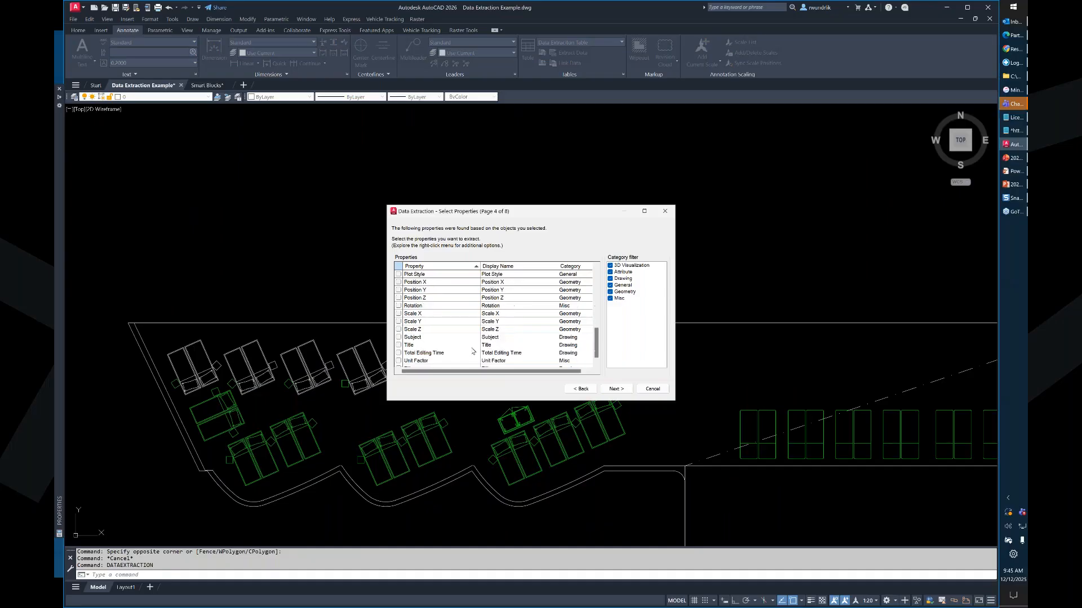
pyautogui.click(616, 389)
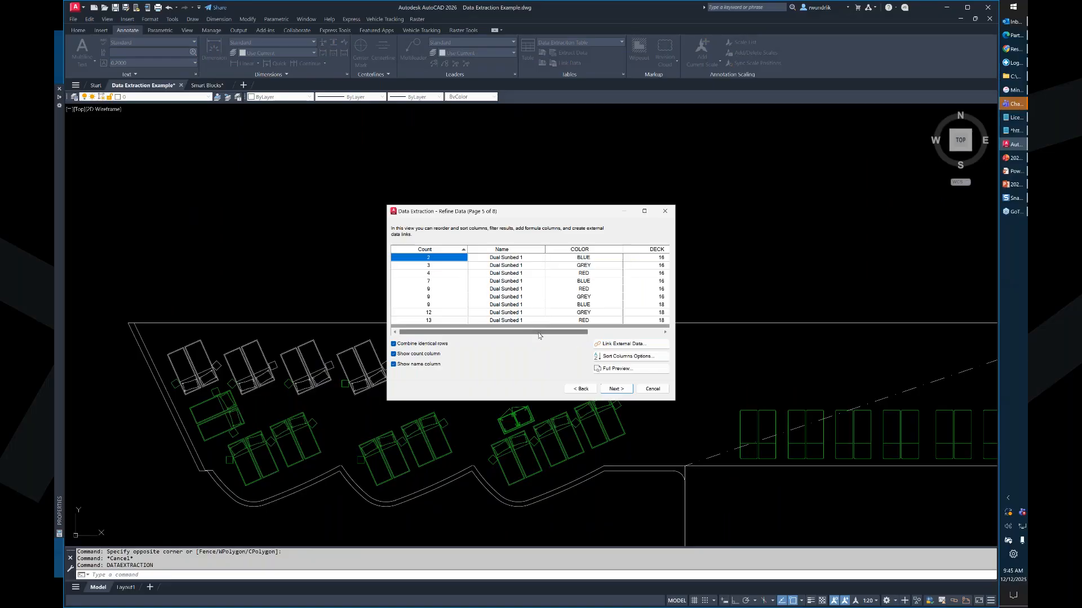
# - Check the Layer column of the extracted data and insert the extraction table in the open space beside the green deck plan
pyautogui.moveTo(533, 333); pyautogui.dragTo(635, 352)
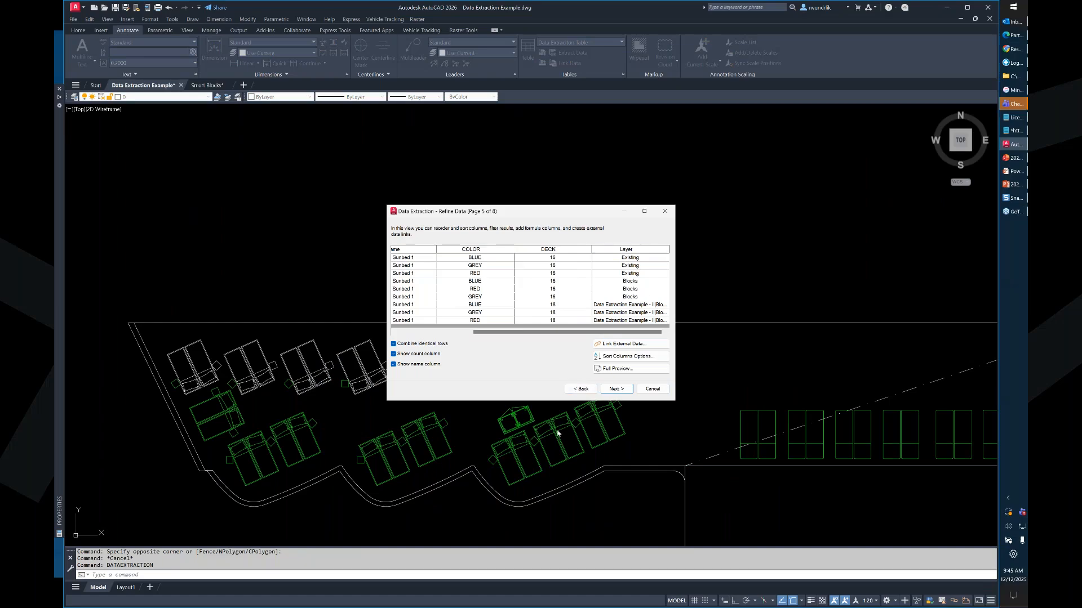
pyautogui.click(615, 389)
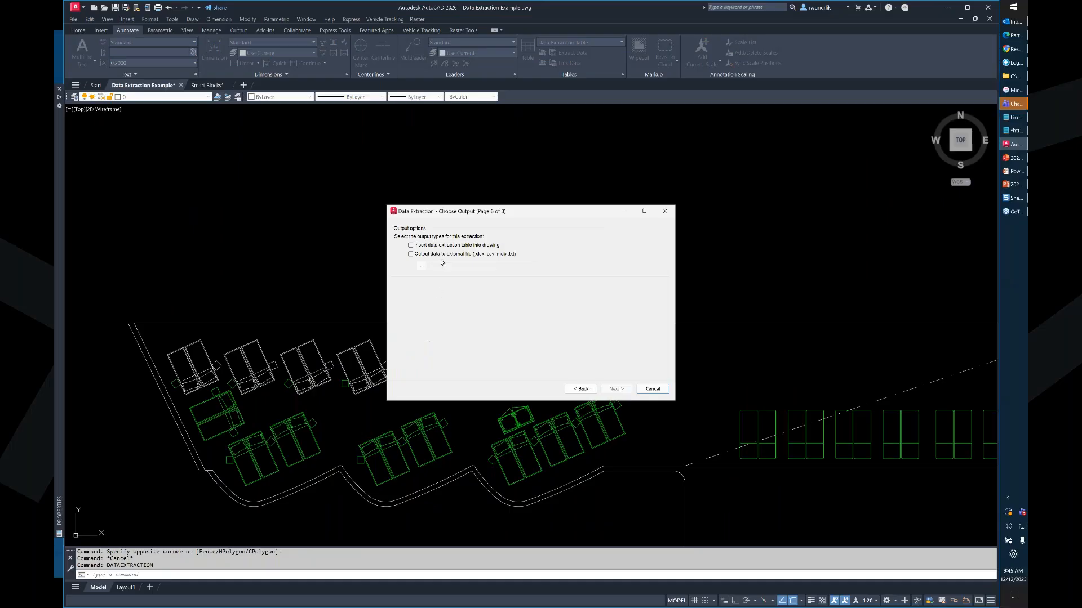
pyautogui.click(622, 391)
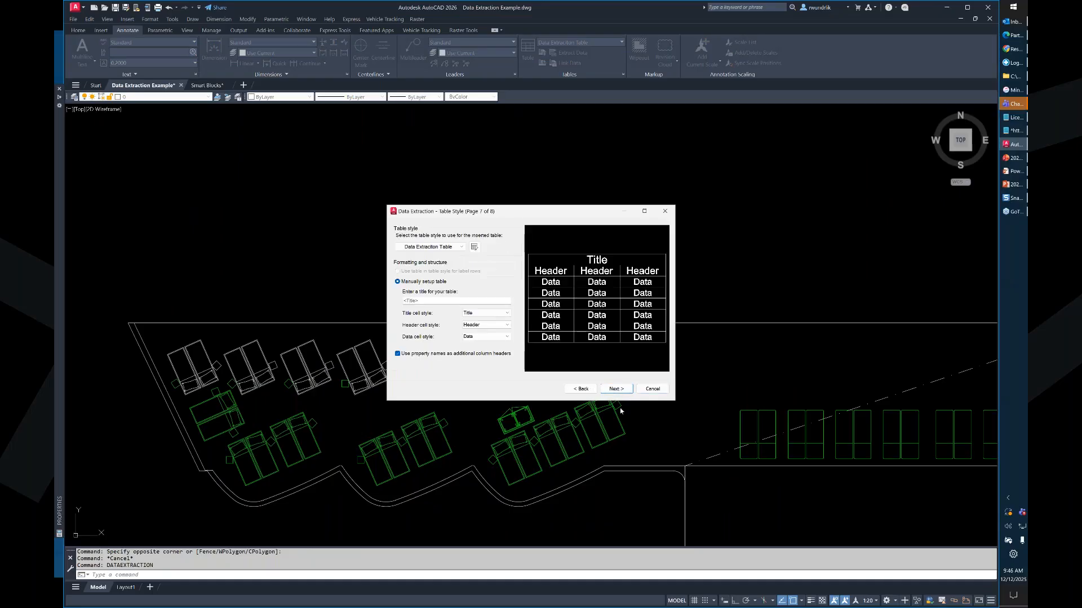
pyautogui.click(623, 391)
pyautogui.click(616, 389)
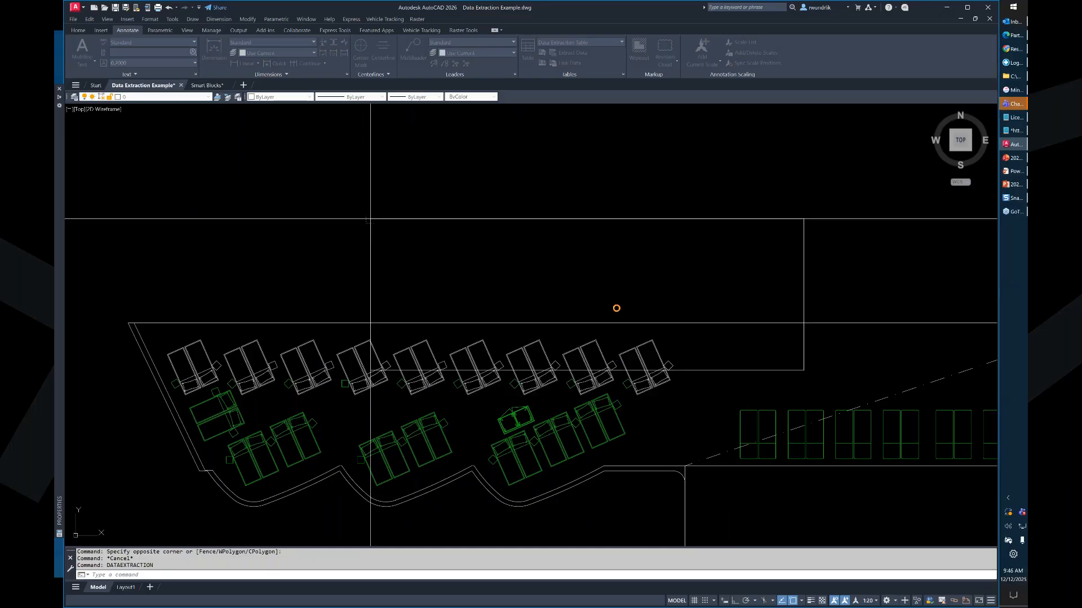
pyautogui.scroll(-3, 616, 308)
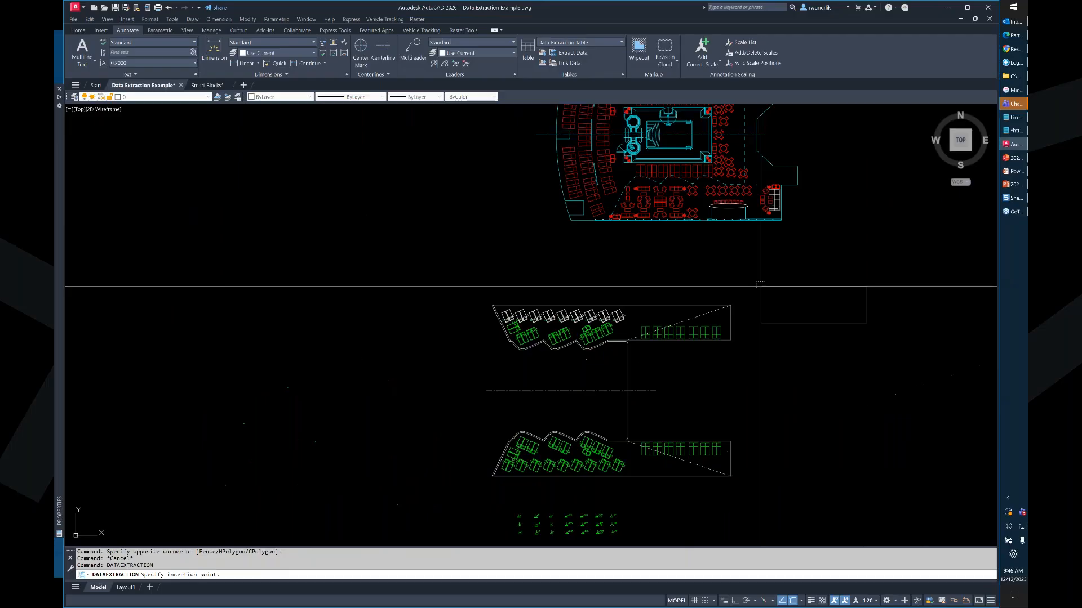
pyautogui.click(761, 285)
pyautogui.scroll(4, 854, 308)
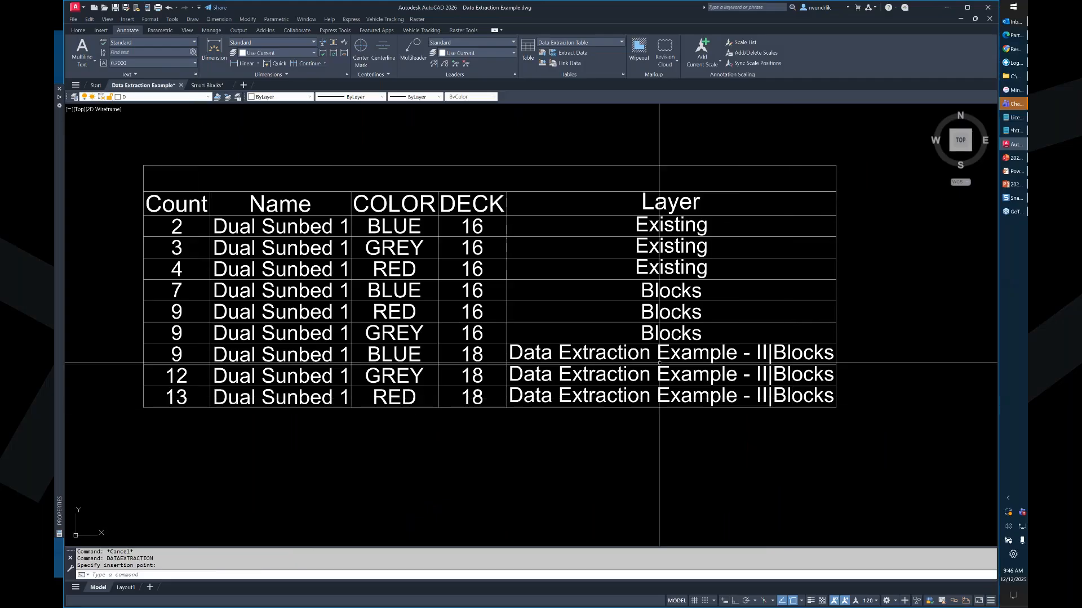
# - Examine the red and green deck plans and compare their sunbeds with the Layer column of the extraction table
pyautogui.scroll(-8, 570, 394)
pyautogui.scroll(-5, 553, 370)
pyautogui.scroll(5, 496, 337)
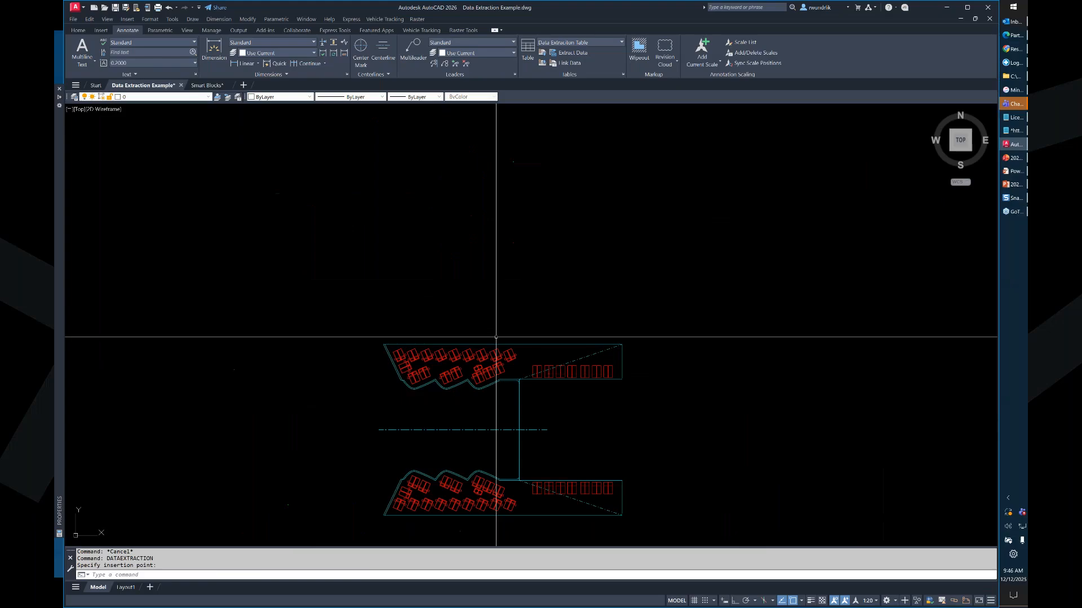
pyautogui.scroll(4, 496, 337)
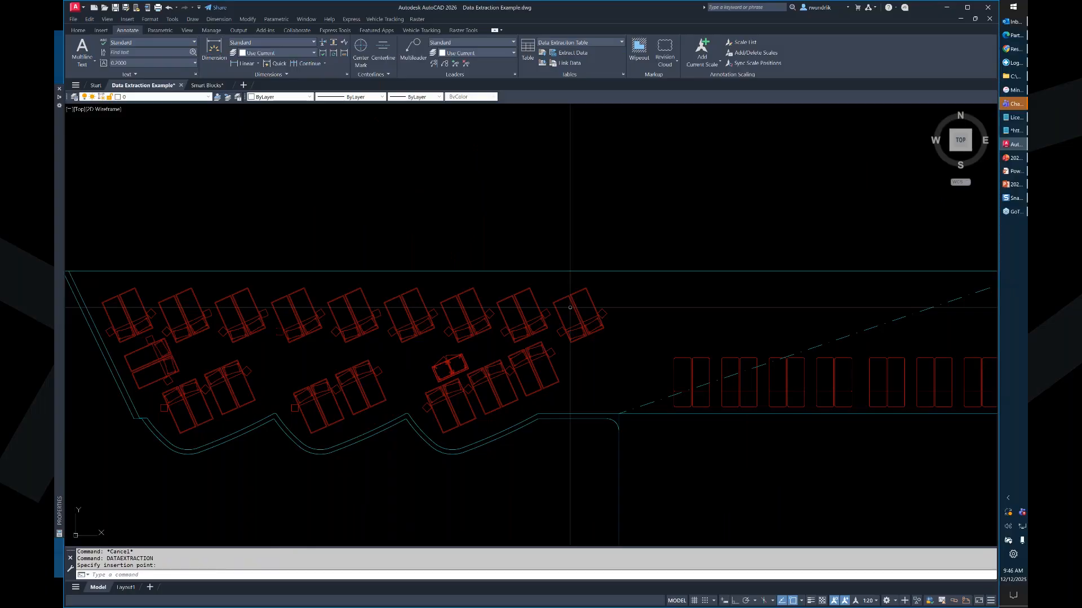
pyautogui.scroll(-4, 570, 307)
pyautogui.moveTo(570, 307); pyautogui.dragTo(542, 272, button='middle')
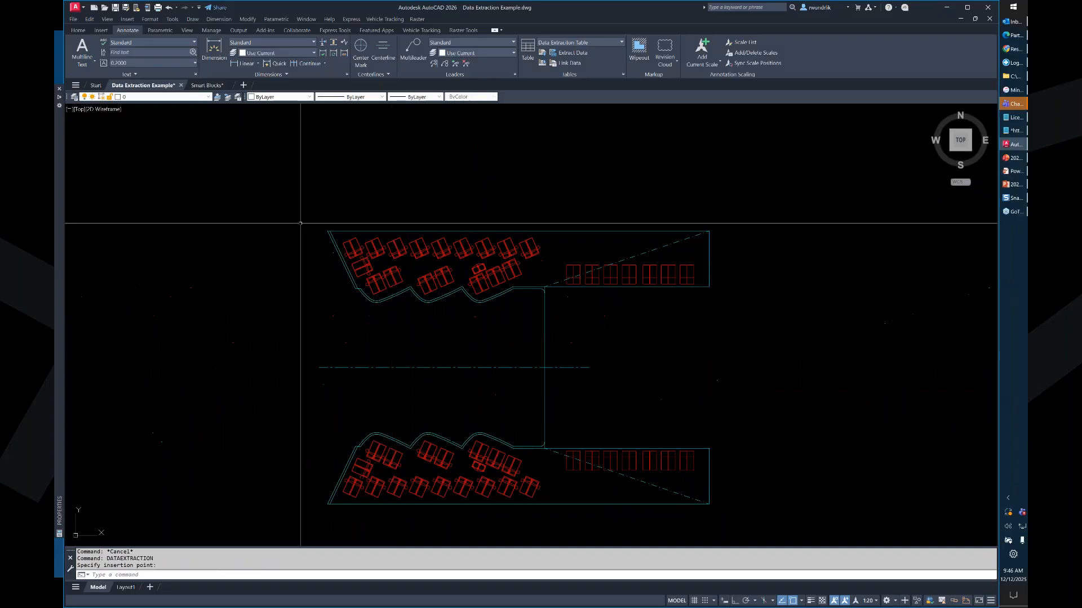
pyautogui.scroll(-6, 451, 319)
pyautogui.moveTo(466, 323); pyautogui.dragTo(387, 210, button='middle')
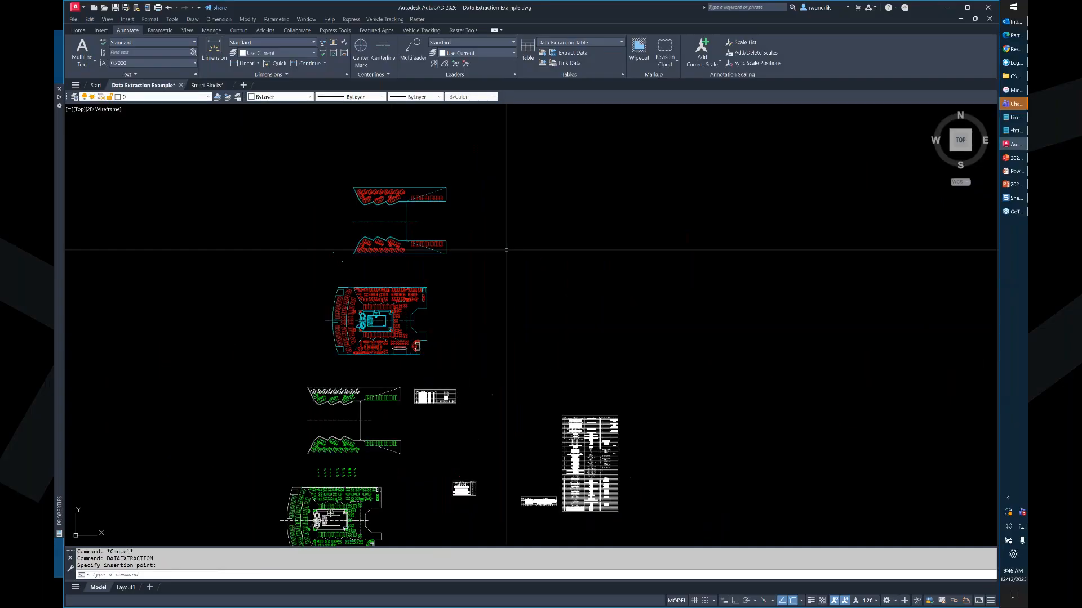
pyautogui.scroll(9, 417, 416)
pyautogui.moveTo(372, 399); pyautogui.dragTo(493, 350, button='middle')
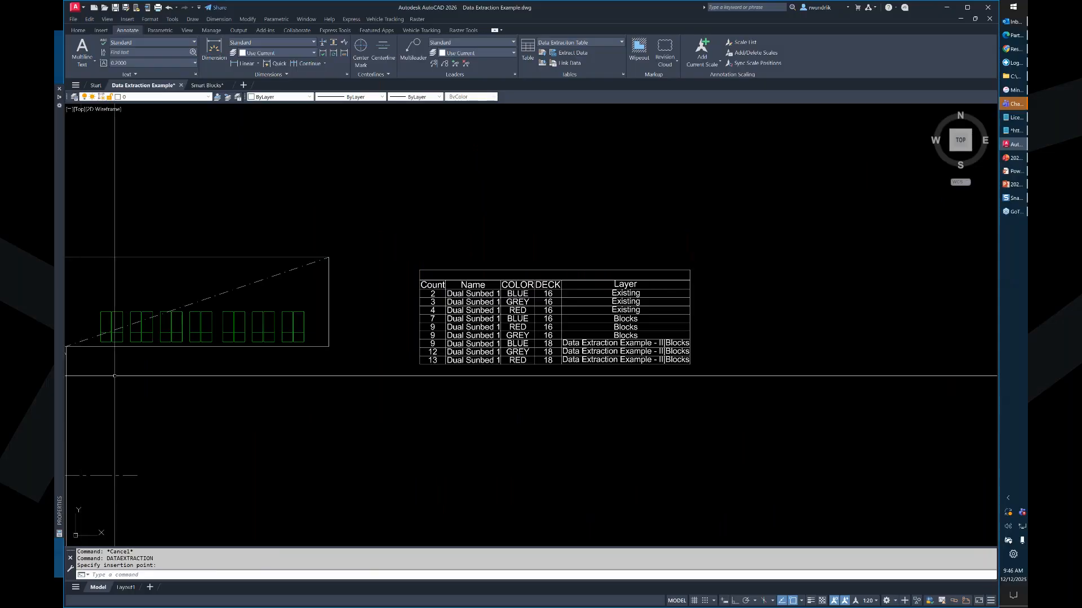
pyautogui.scroll(2, 507, 316)
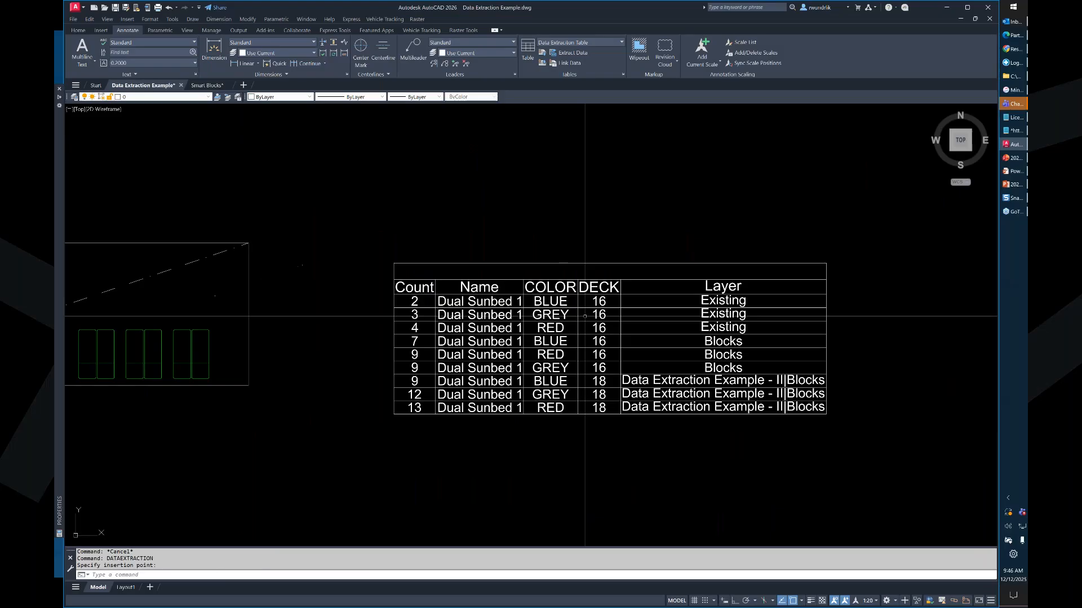
pyautogui.scroll(2, 661, 272)
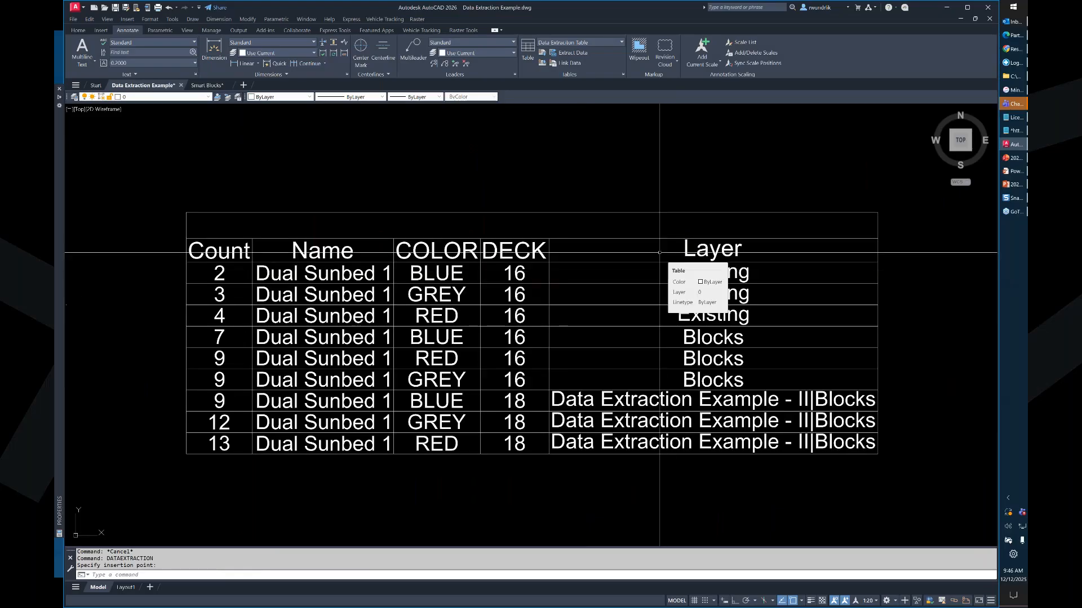
# - Select the whole extraction table and start the data extraction wizard
pyautogui.click(659, 253)
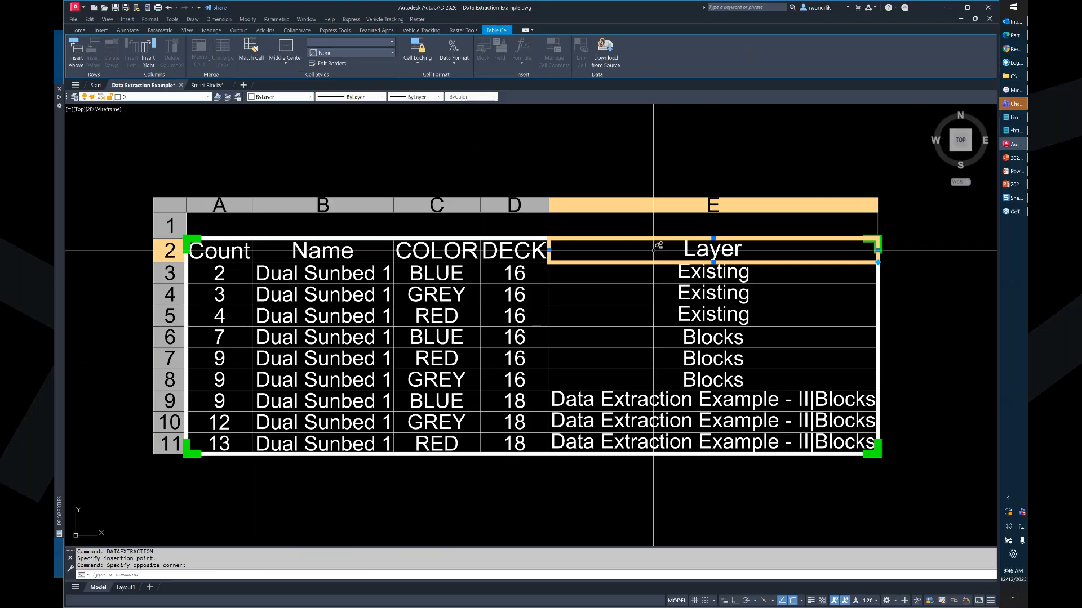
pyautogui.click(638, 254)
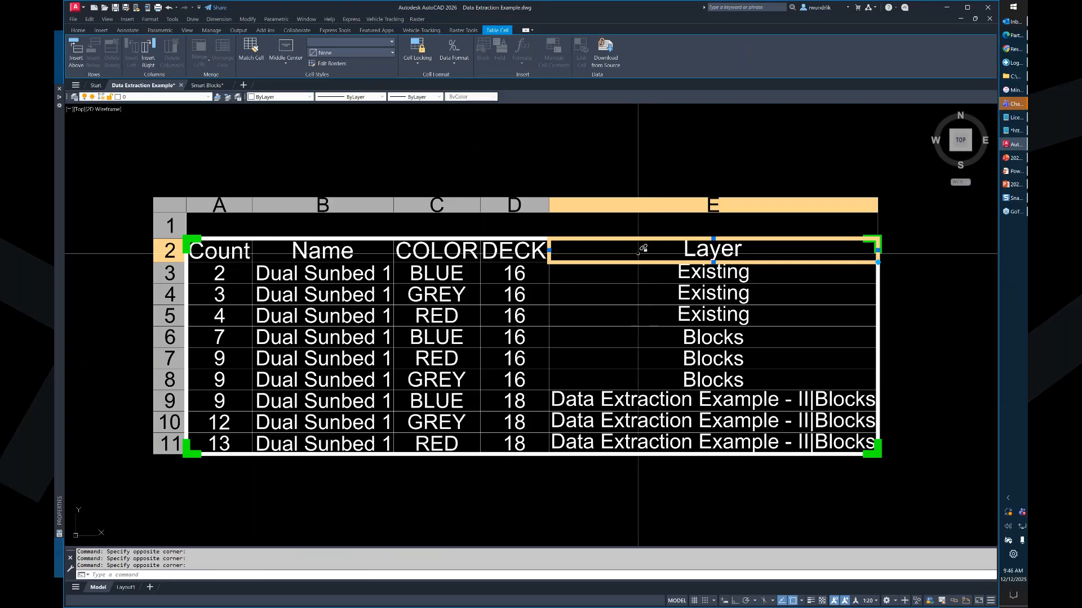
pyautogui.press('Escape')
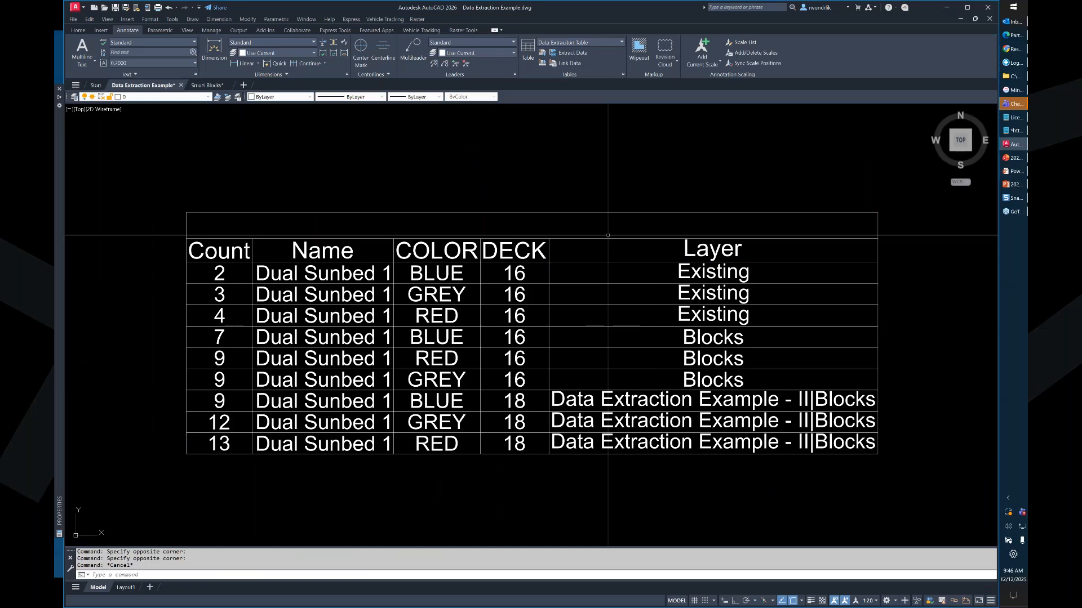
pyautogui.moveTo(608, 234); pyautogui.dragTo(586, 212)
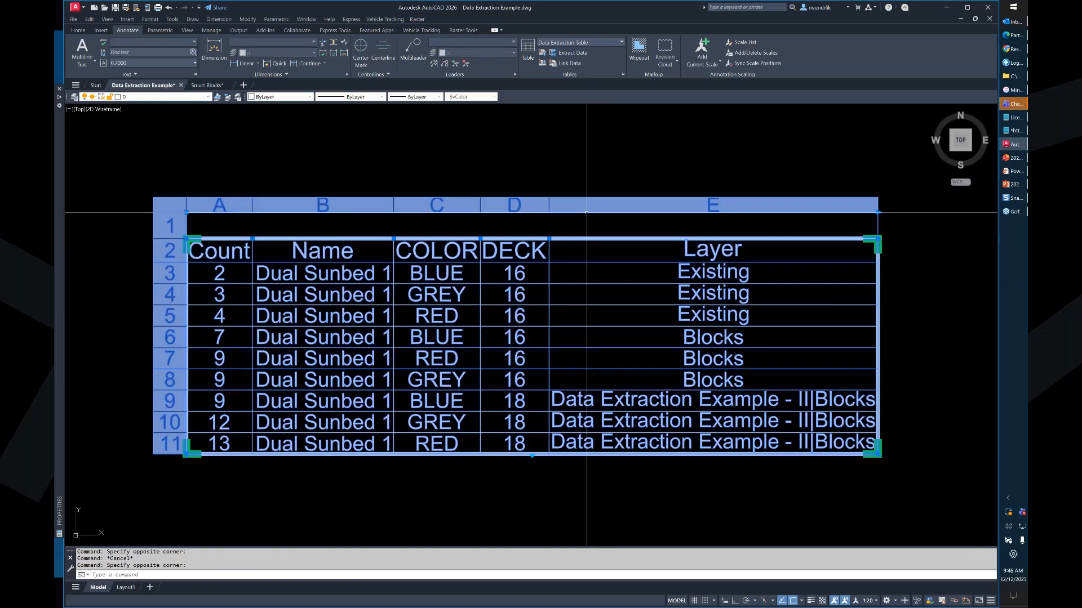
pyautogui.click(573, 53)
pyautogui.click(616, 389)
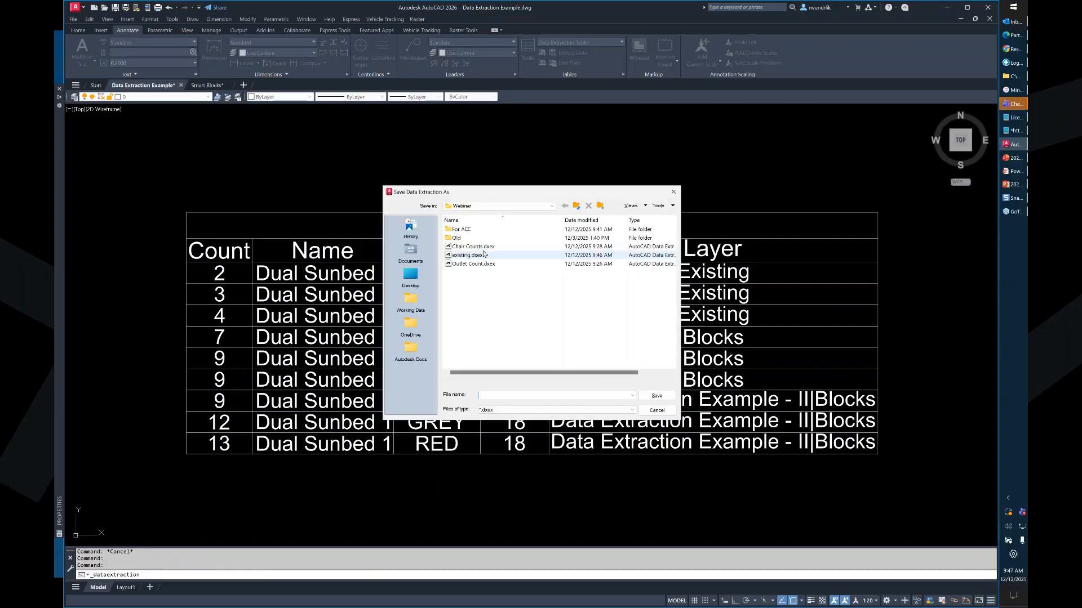
pyautogui.click(467, 255)
pyautogui.click(655, 397)
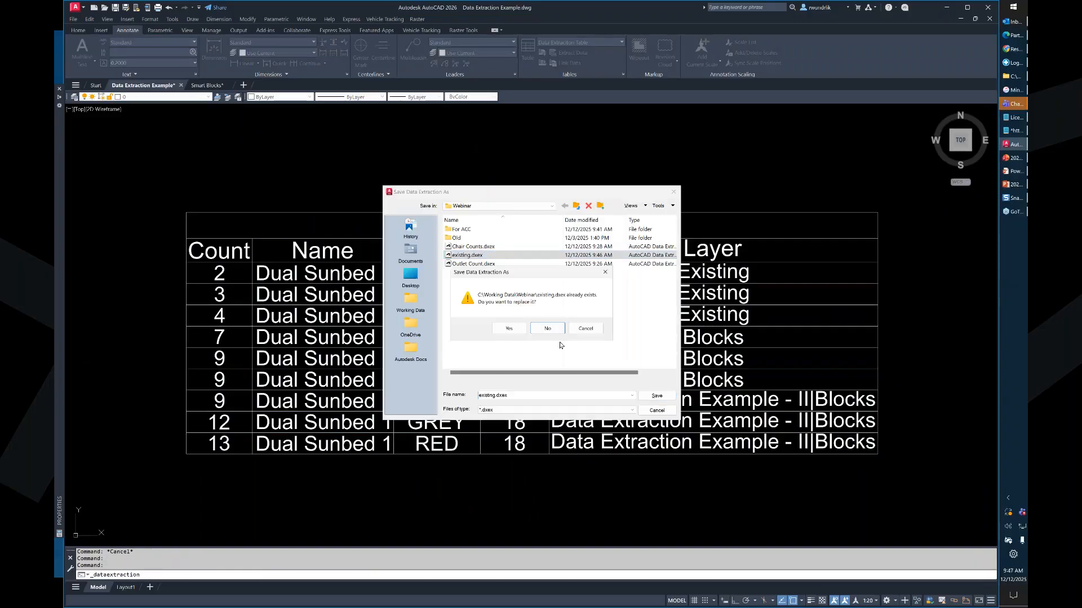
pyautogui.click(593, 333)
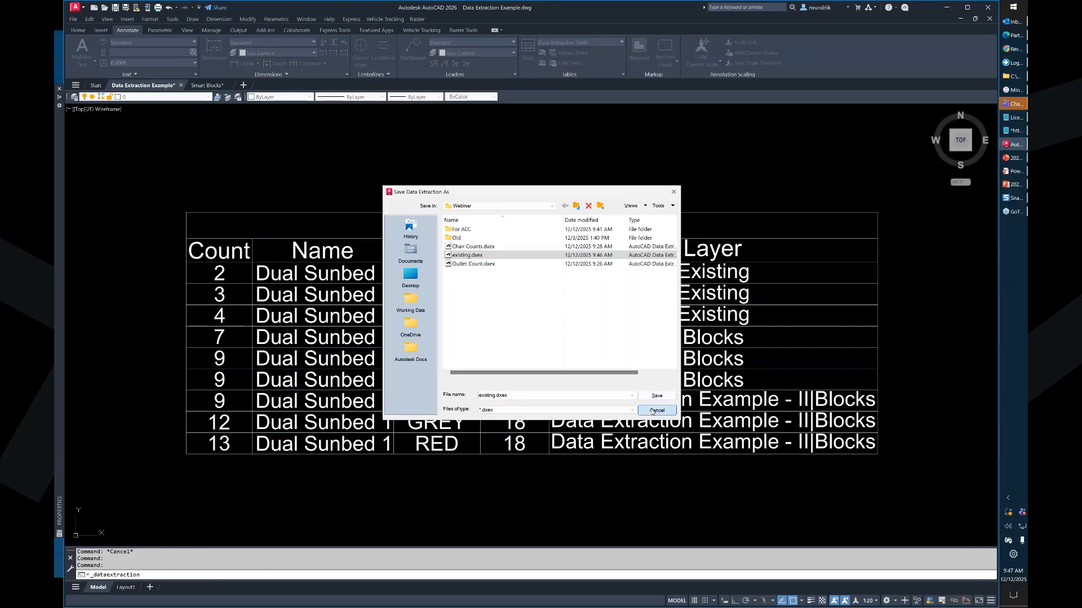
pyautogui.click(657, 410)
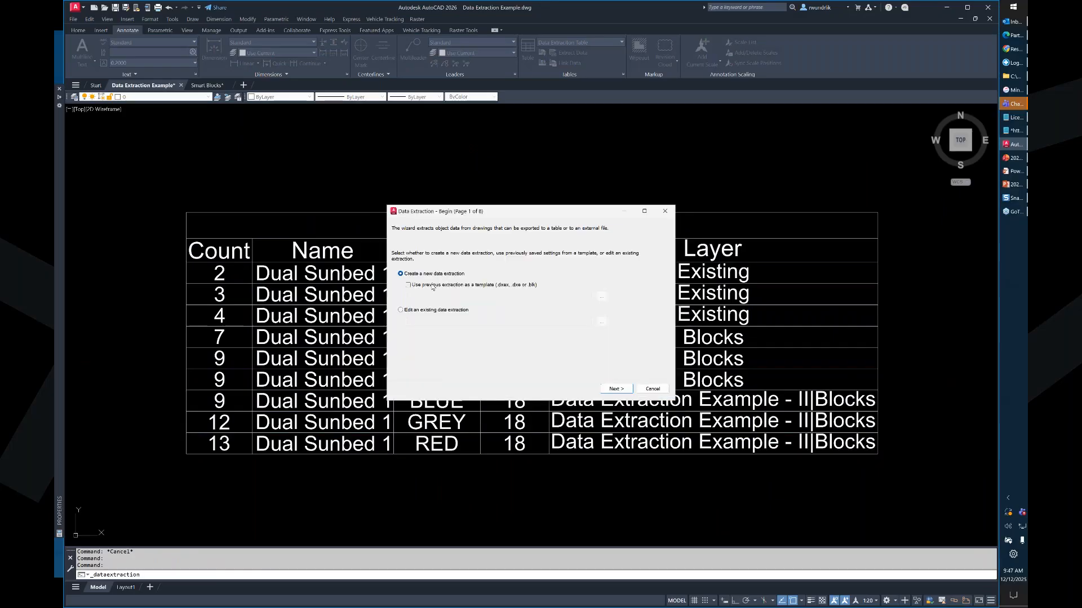
# - Open the saved existing.dxex data extraction for editing and keep its data source and object selection
pyautogui.click(401, 310)
pyautogui.click(601, 322)
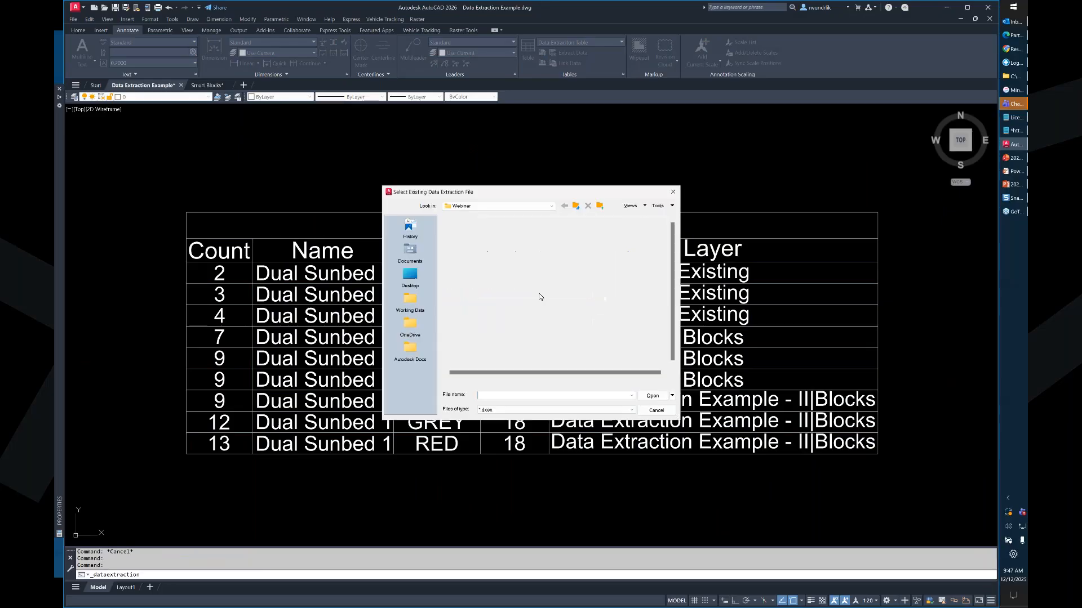
pyautogui.click(471, 257)
pyautogui.doubleClick(472, 257)
pyautogui.click(616, 389)
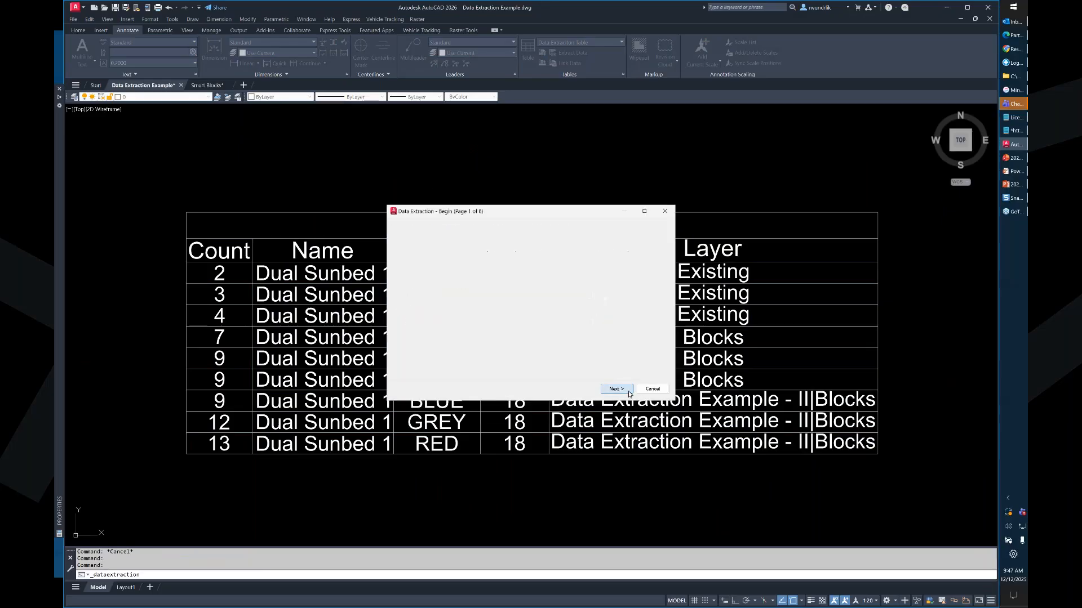
pyautogui.click(615, 389)
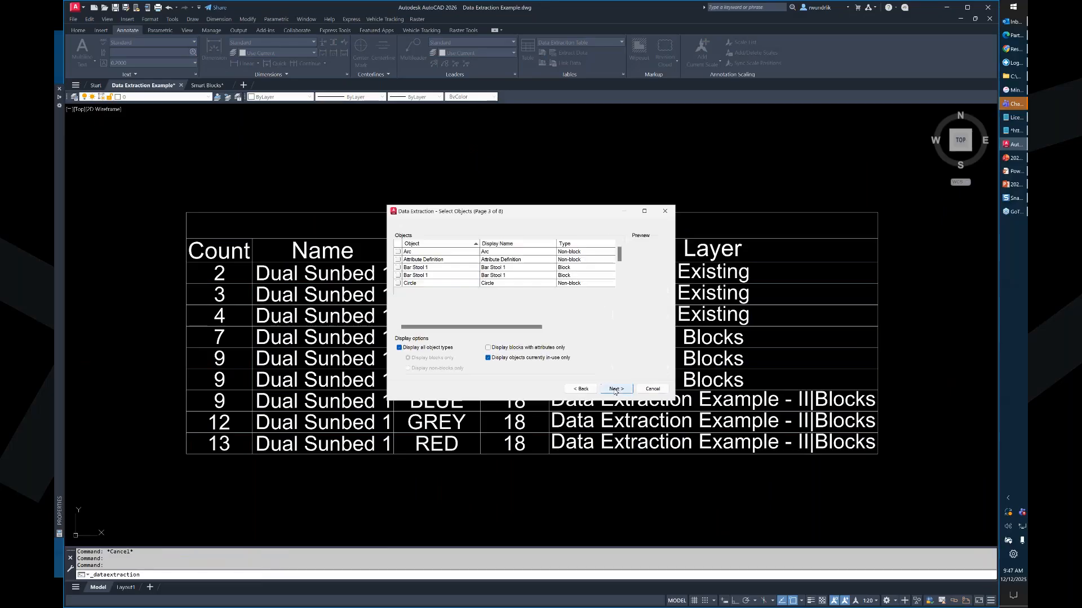
pyautogui.click(618, 389)
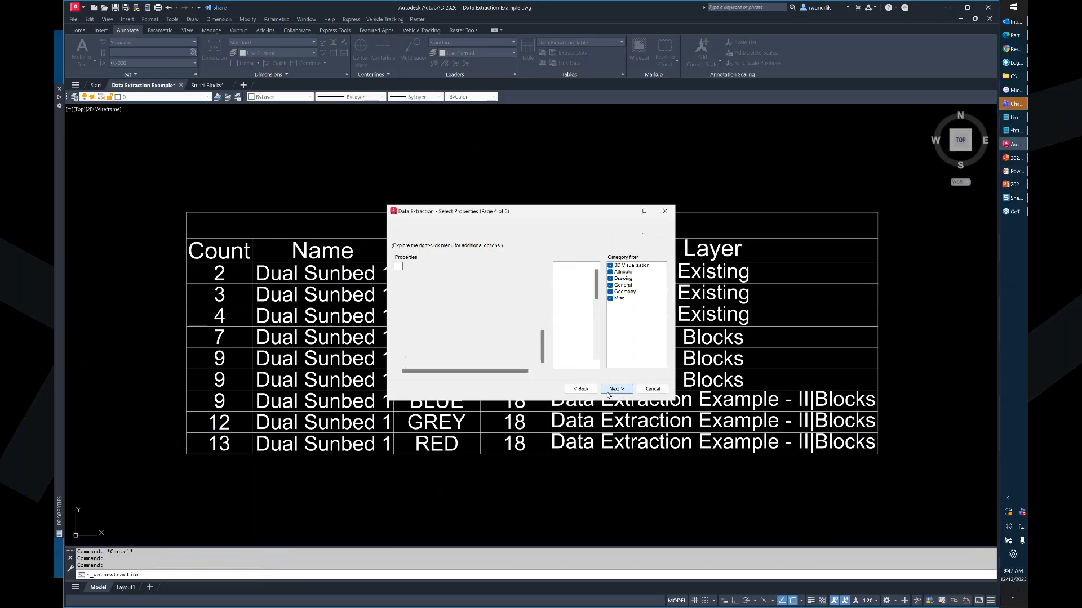
# - Change the display name of the extracted Layer property to Status
pyautogui.scroll(-3, 516, 338)
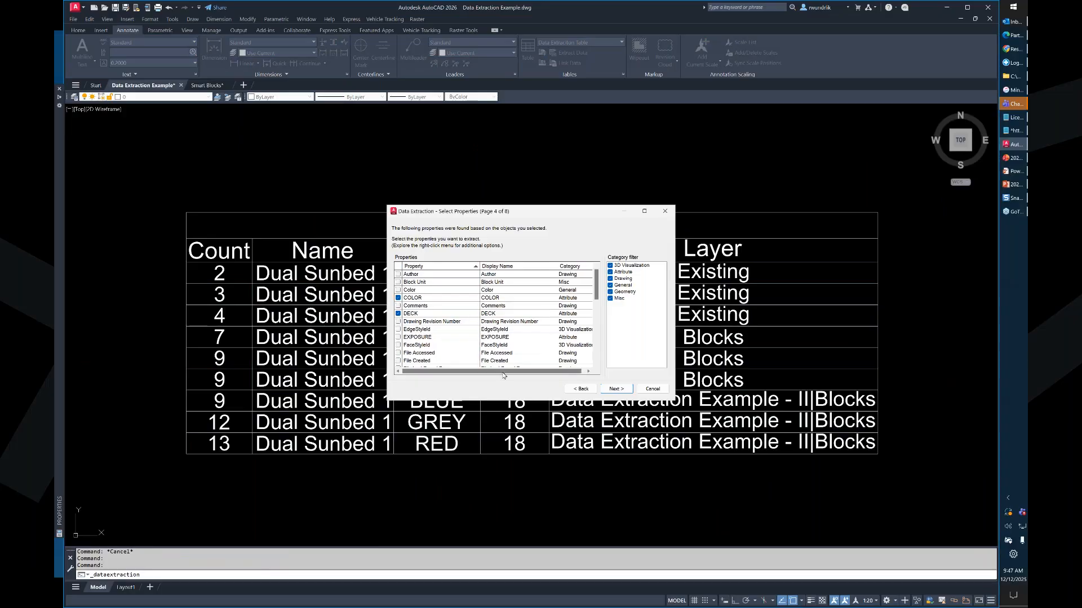
pyautogui.scroll(-1, 481, 344)
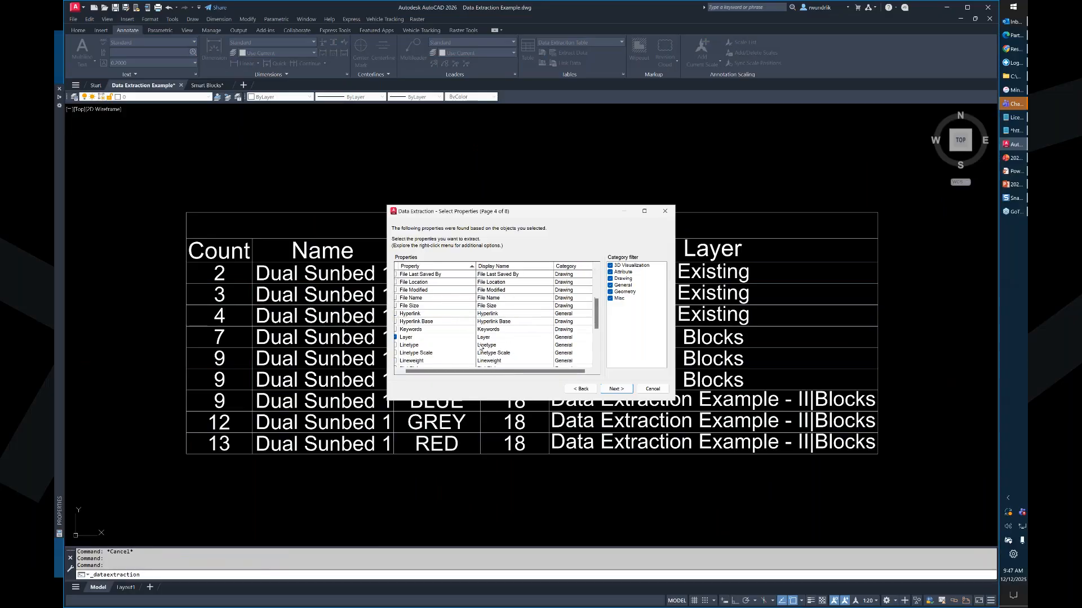
pyautogui.moveTo(446, 372); pyautogui.dragTo(406, 370)
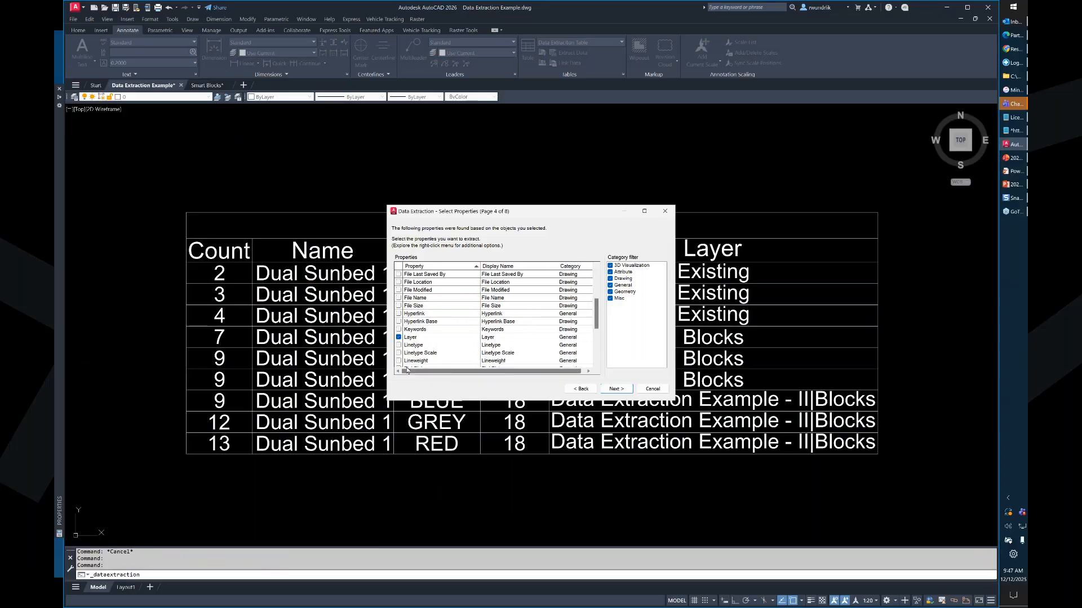
pyautogui.rightClick(418, 338)
pyautogui.click(449, 373)
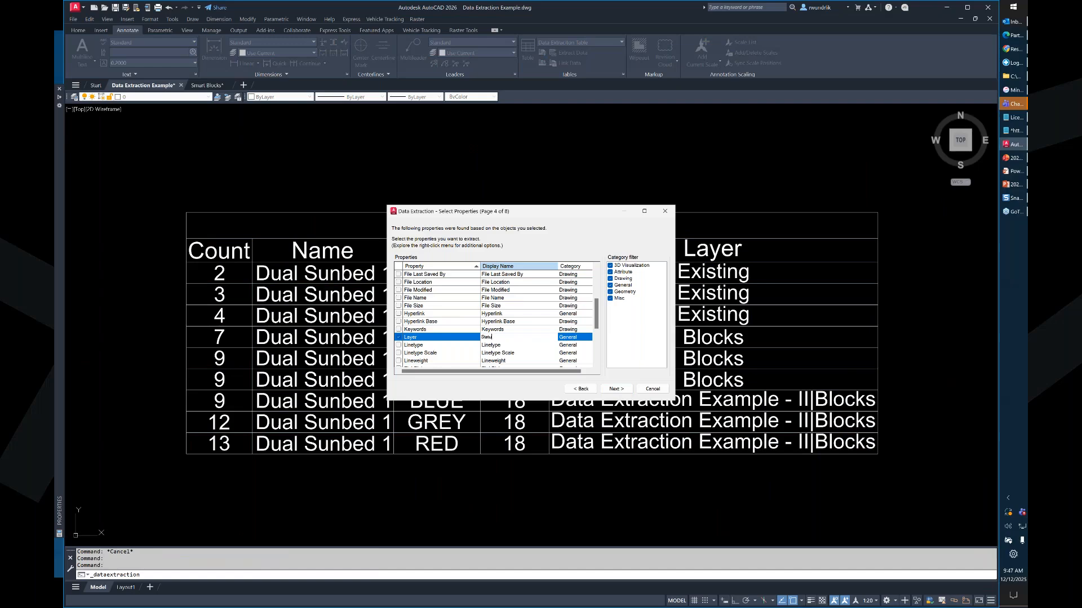
pyautogui.press('BackSpace')
pyautogui.press('BackSpace')
pyautogui.press('BackSpace')
pyautogui.press('BackSpace')
pyautogui.press('BackSpace')
pyautogui.write('Status')
pyautogui.press('Return')
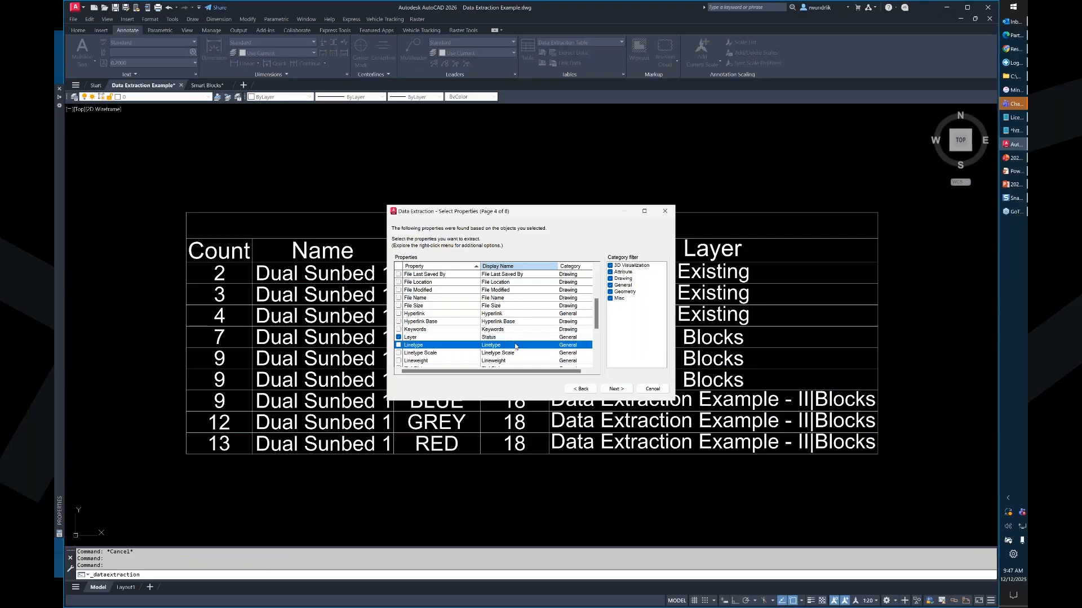
# - Check the Status column, keep the Data Extraction Table style and insert the table beside the one already in the drawing
pyautogui.click(613, 391)
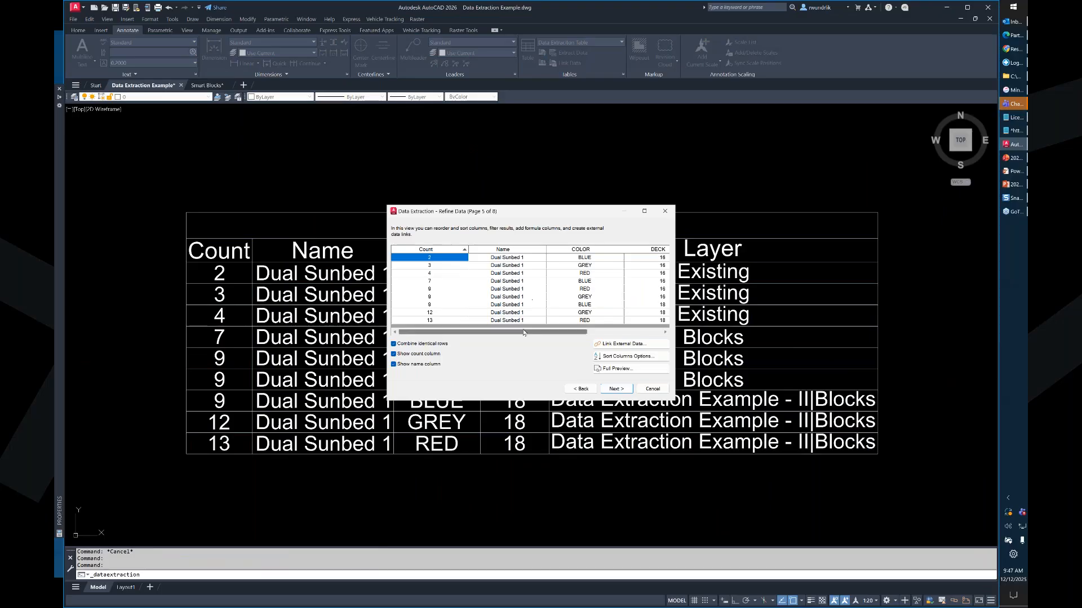
pyautogui.moveTo(533, 332); pyautogui.dragTo(618, 340)
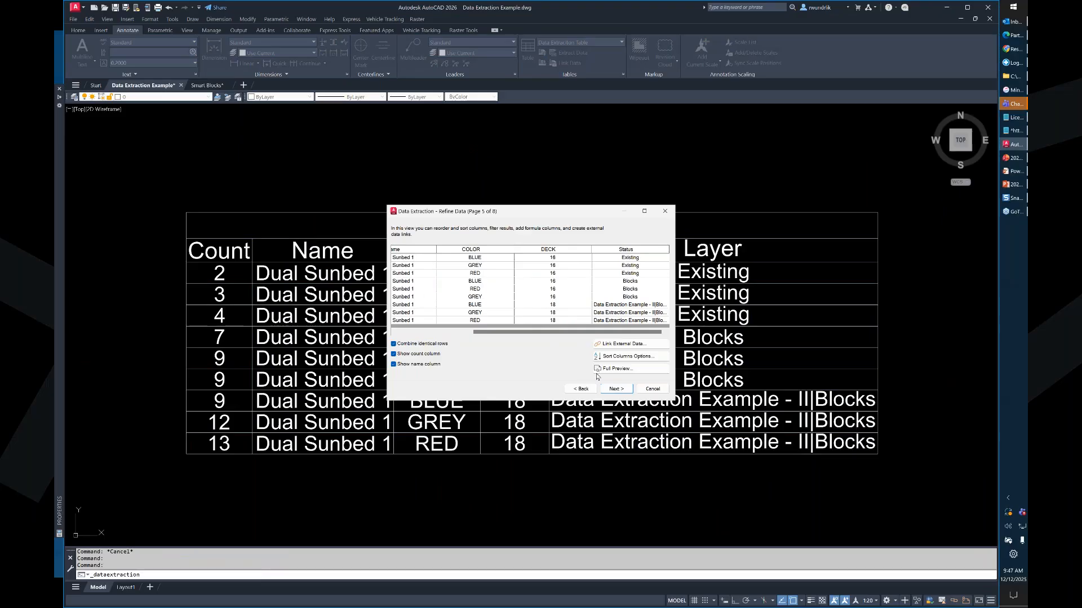
pyautogui.click(616, 390)
pyautogui.click(618, 390)
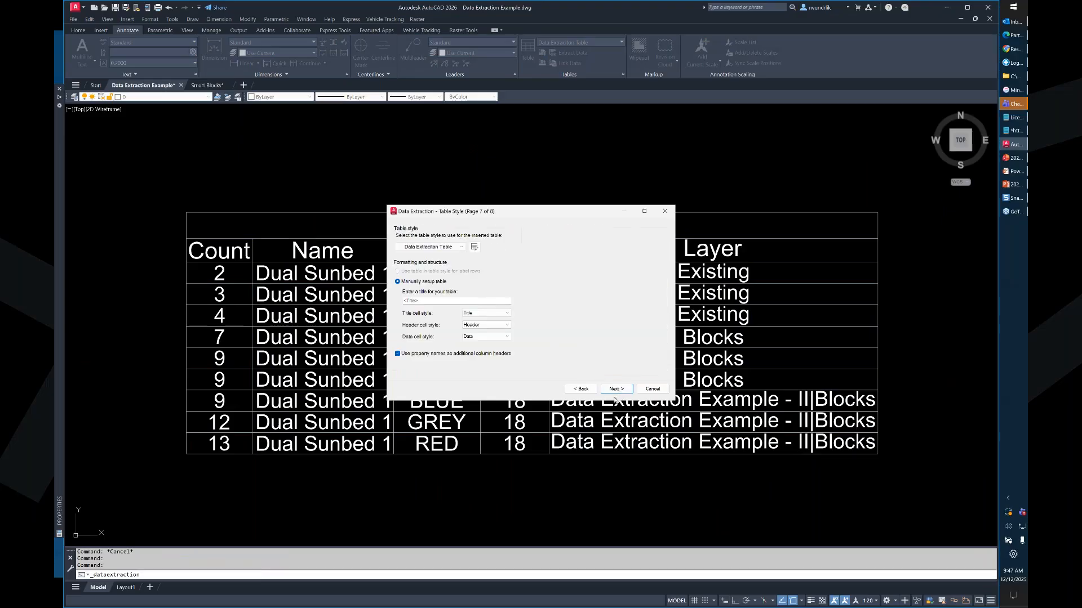
pyautogui.click(618, 389)
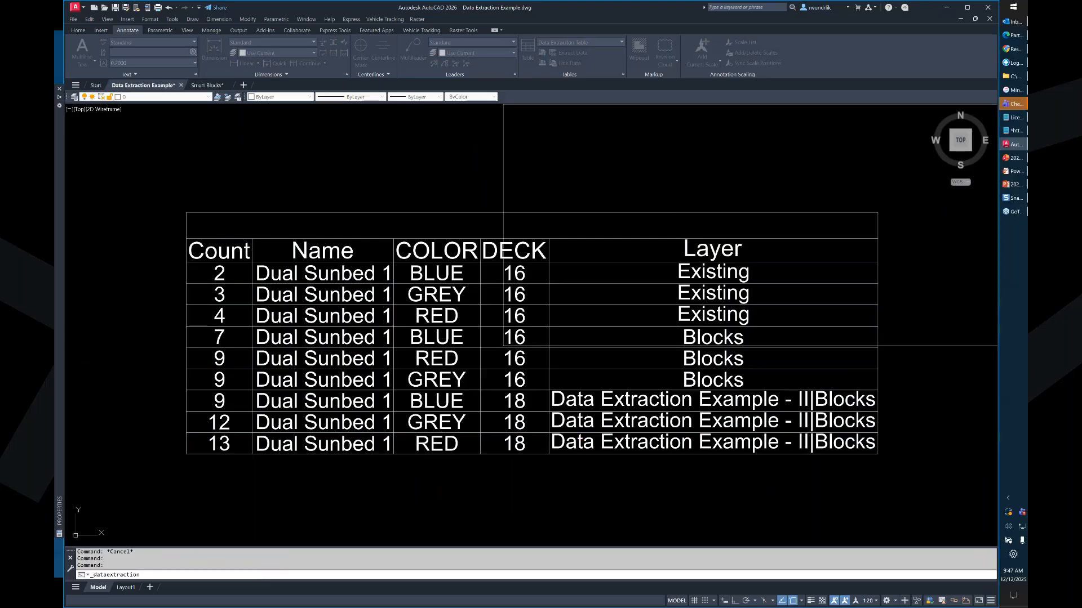
pyautogui.click(580, 443)
# - Erase the newly inserted duplicate table, keeping the original one beside the green deck plan
pyautogui.scroll(-5, 673, 350)
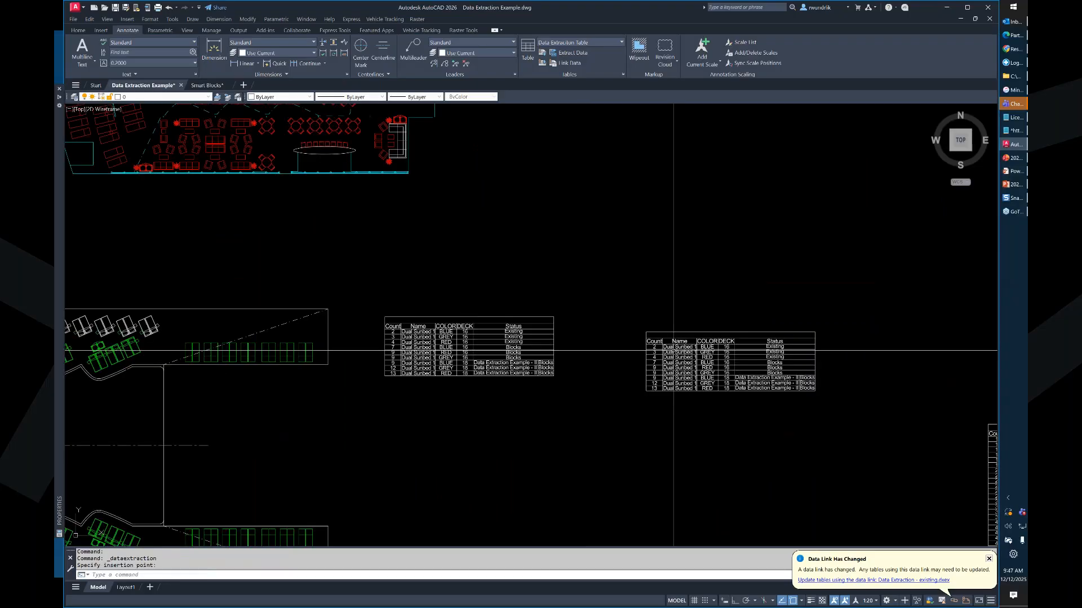
pyautogui.scroll(4, 683, 338)
pyautogui.click(623, 347)
pyautogui.write('e')
pyautogui.press('Return')
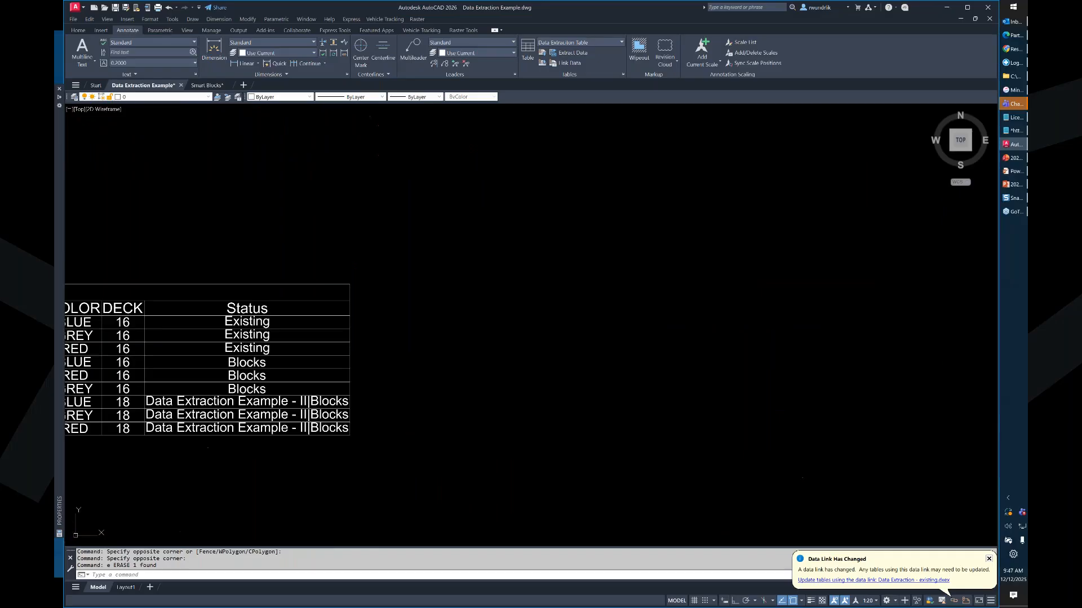
# - Open the blank title cell above the sunbed Status table's headers for text editing and leave the cell
pyautogui.scroll(2, 509, 280)
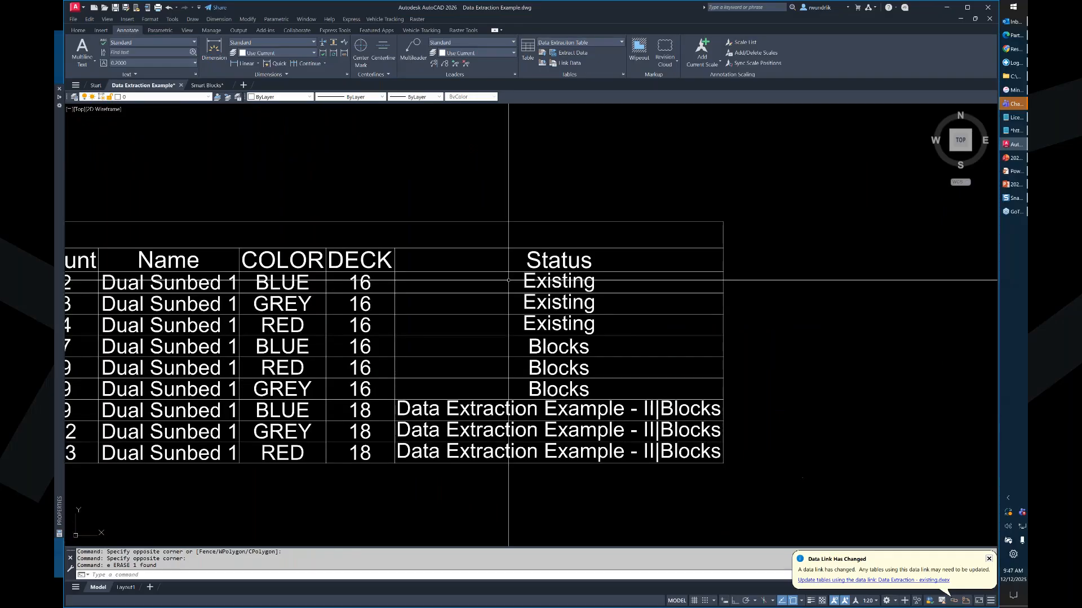
pyautogui.moveTo(408, 354); pyautogui.dragTo(553, 332, button='middle')
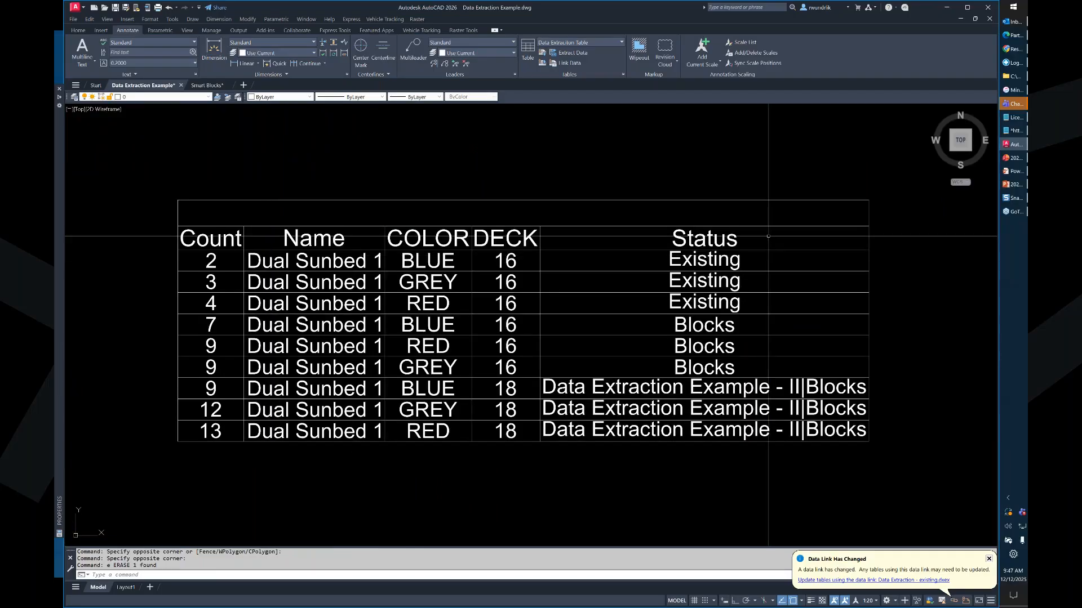
pyautogui.click(293, 201)
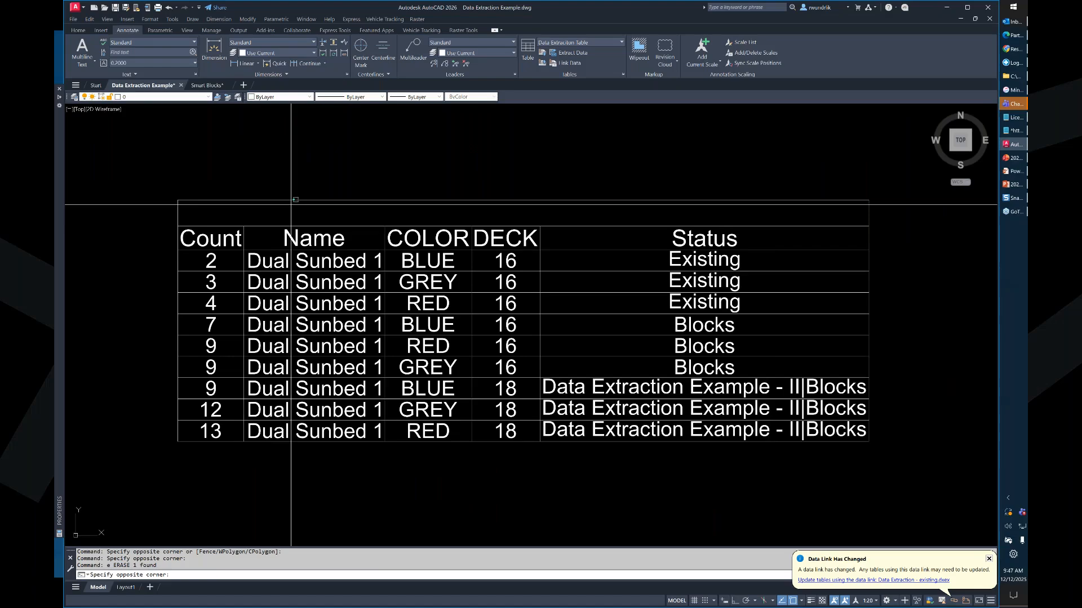
pyautogui.click(515, 224)
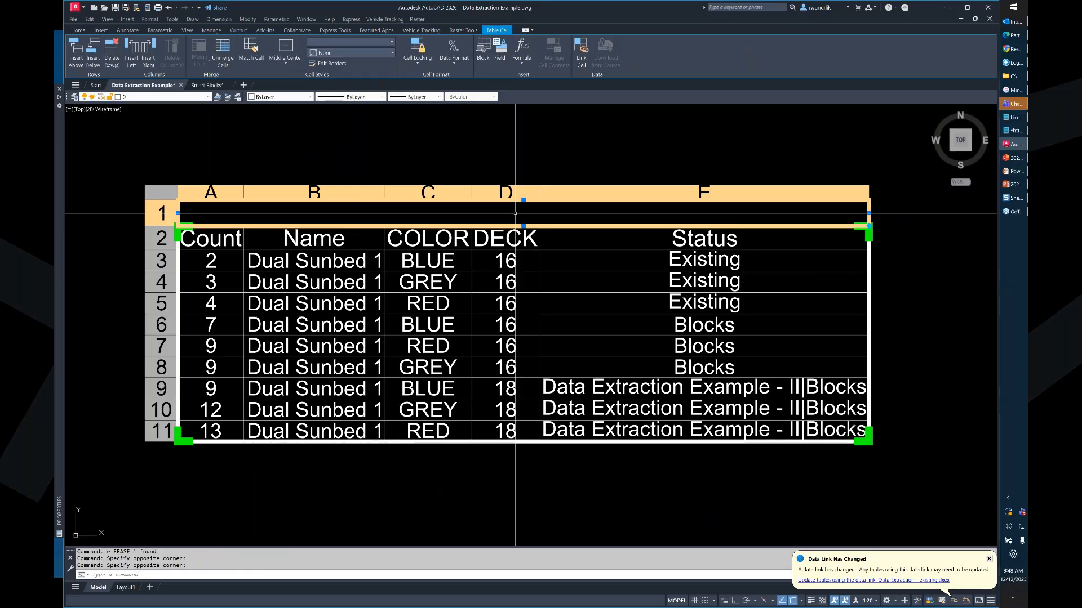
pyautogui.doubleClick(515, 213)
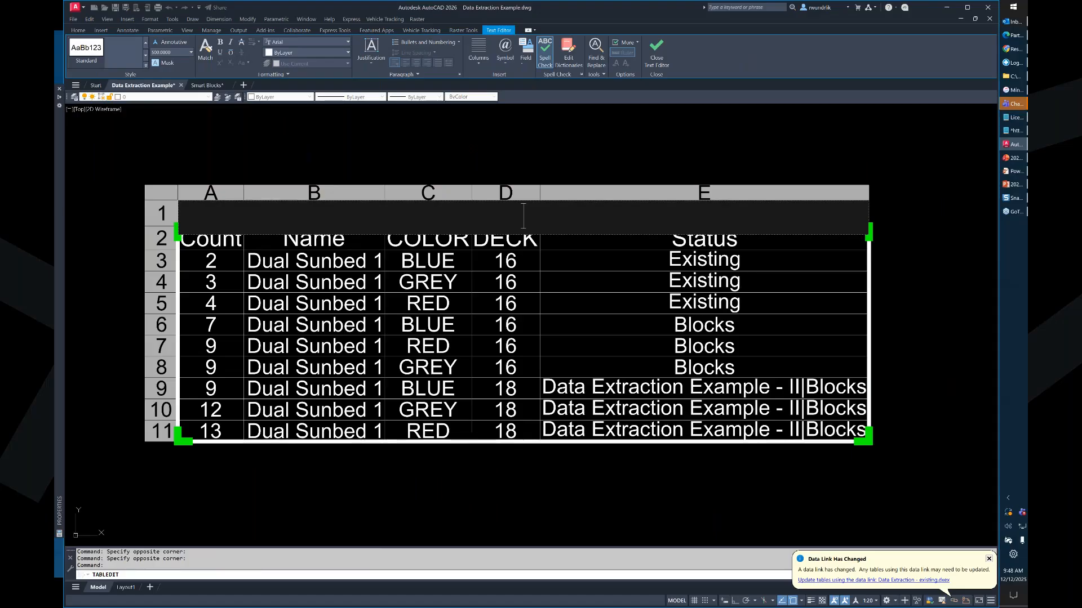
pyautogui.click(366, 509)
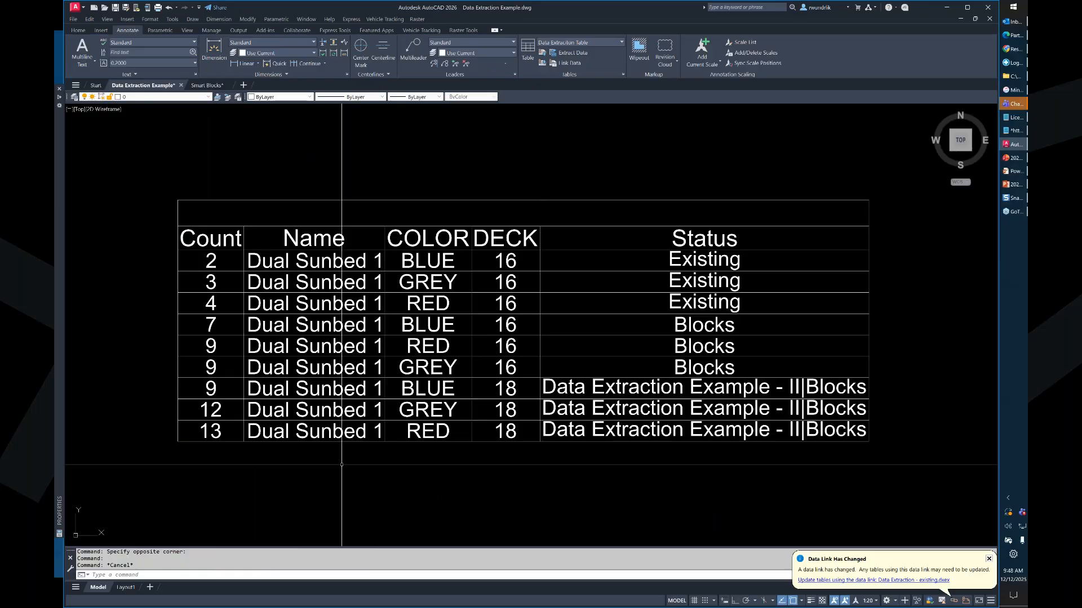
pyautogui.press('Escape')
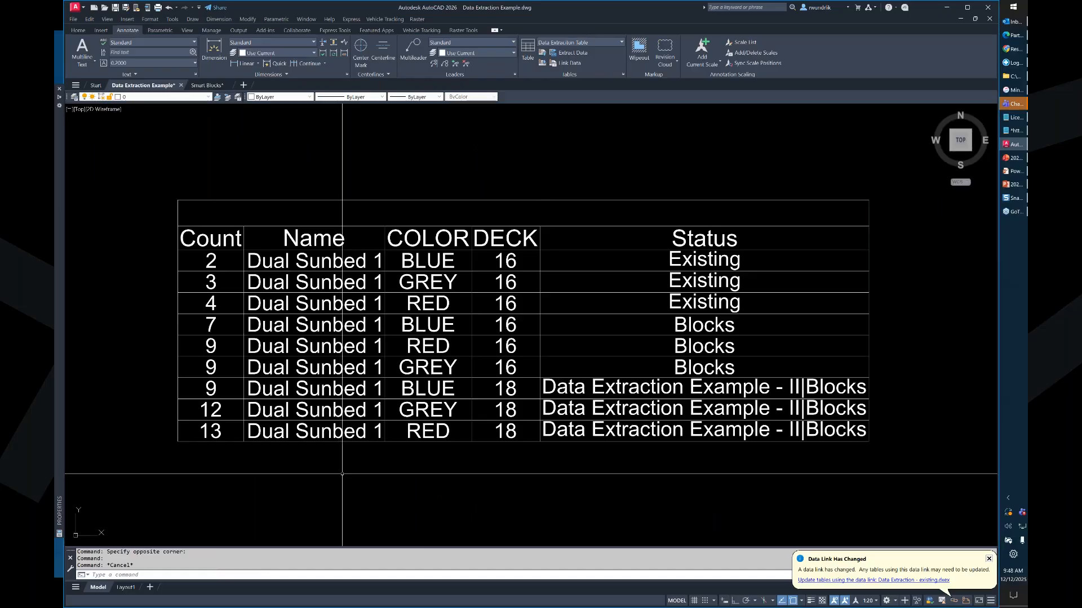
# - Examine the outlet extraction table's blank title row and compare it with the separate Item and Count outlet table
pyautogui.scroll(-8, 571, 160)
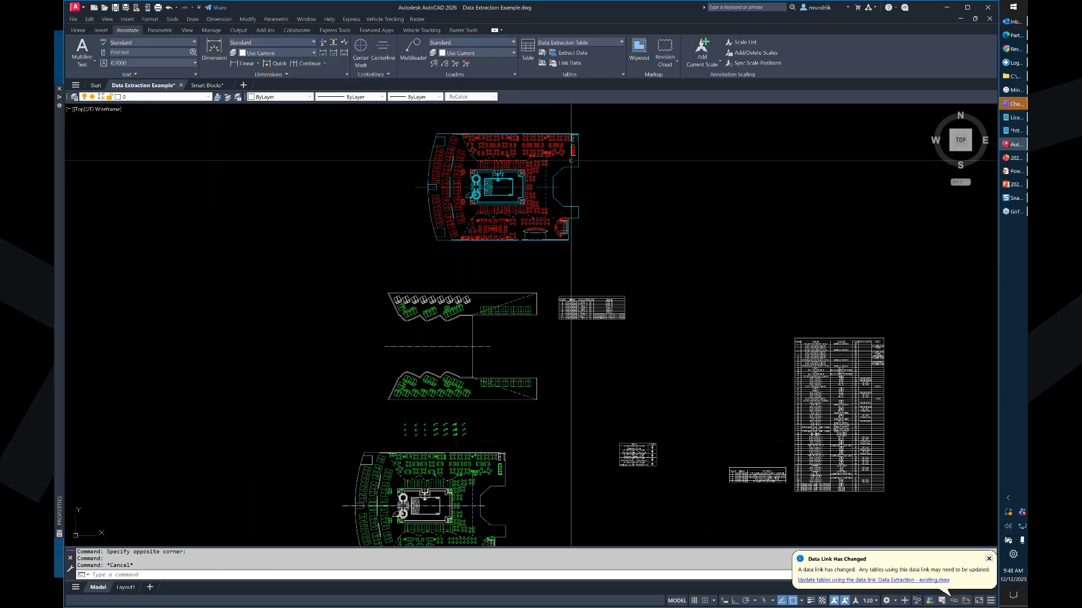
pyautogui.scroll(6, 581, 287)
pyautogui.click(592, 327)
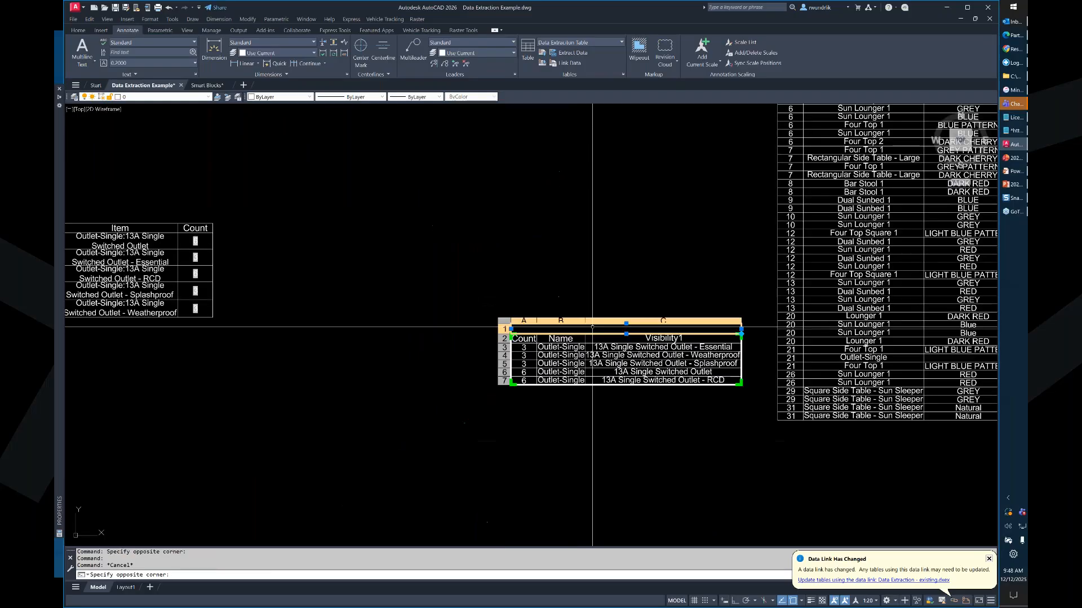
pyautogui.click(592, 326)
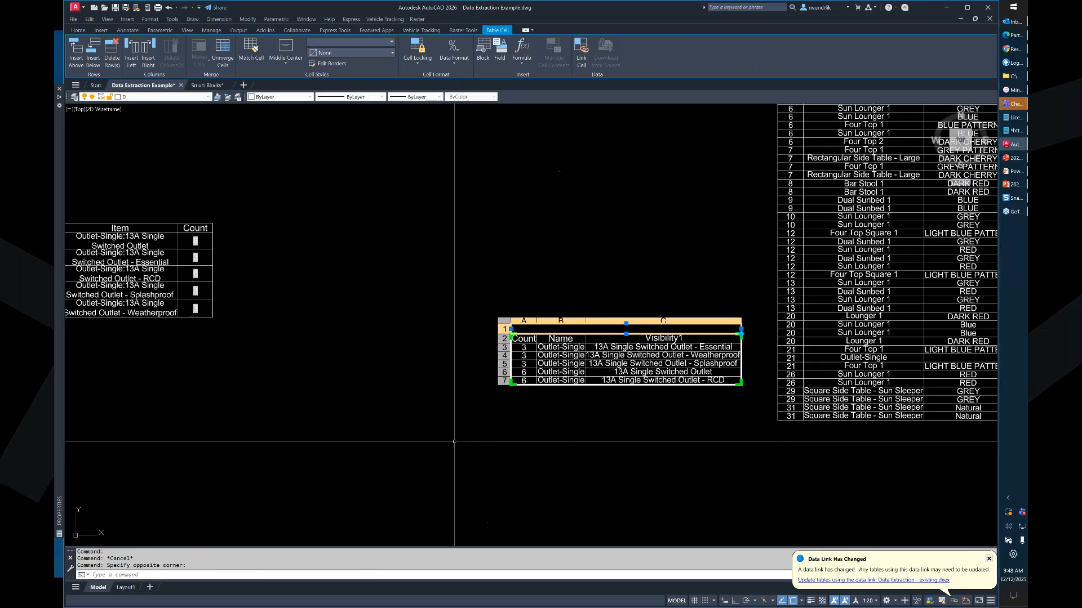
pyautogui.scroll(2, 626, 373)
pyautogui.moveTo(629, 373); pyautogui.dragTo(500, 336, button='middle')
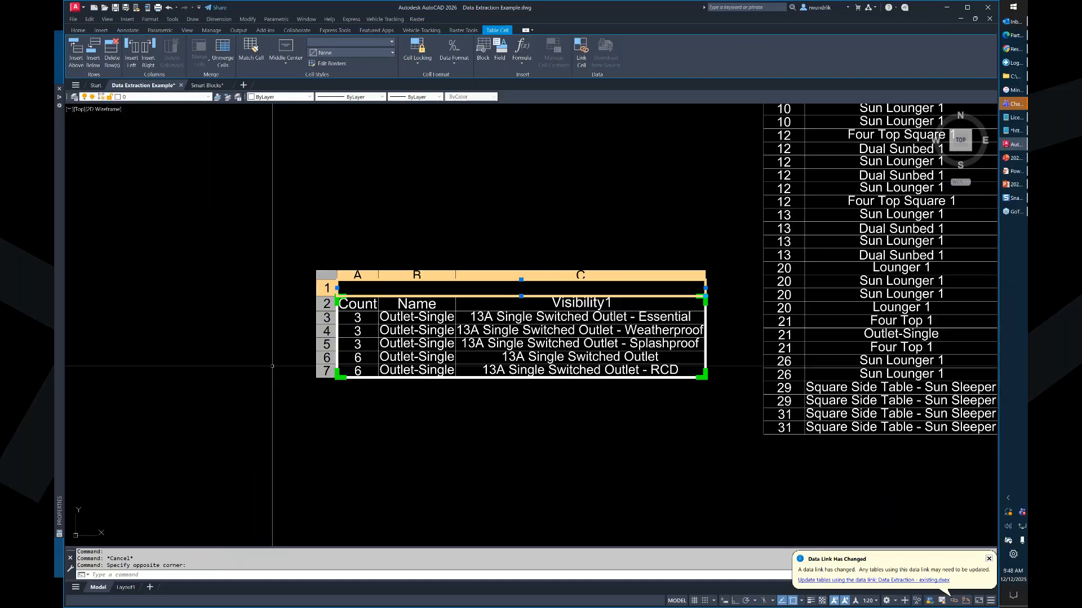
pyautogui.scroll(-8, 269, 365)
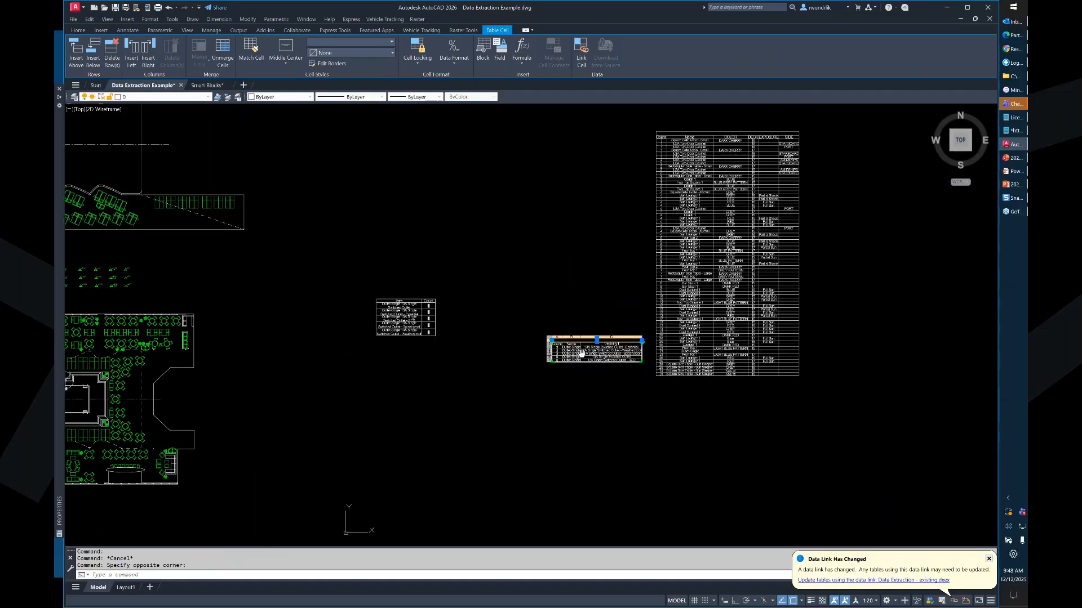
pyautogui.scroll(8, 477, 376)
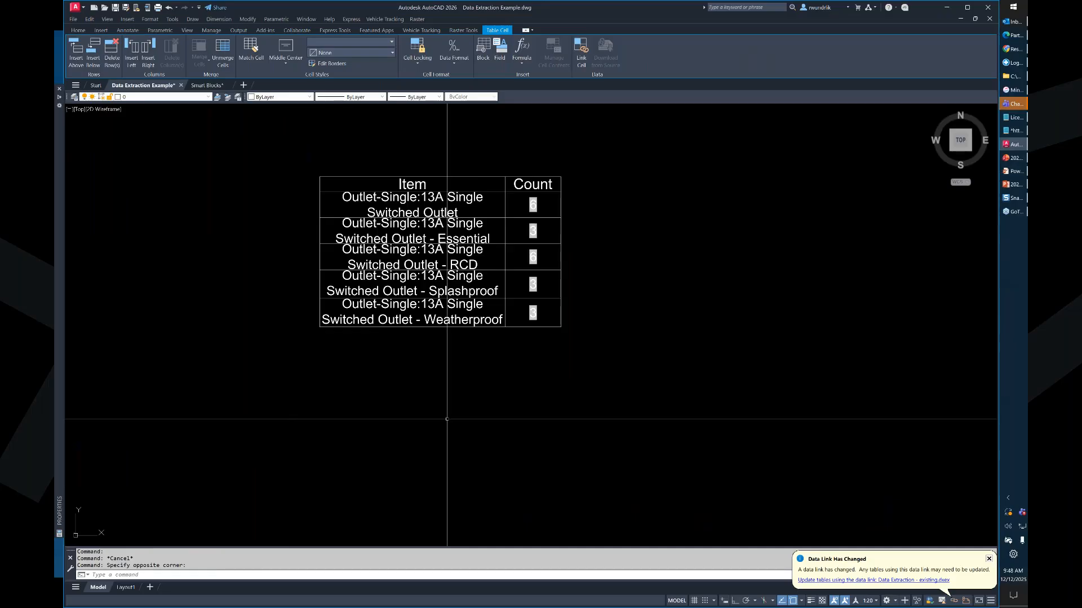
pyautogui.scroll(-8, 547, 409)
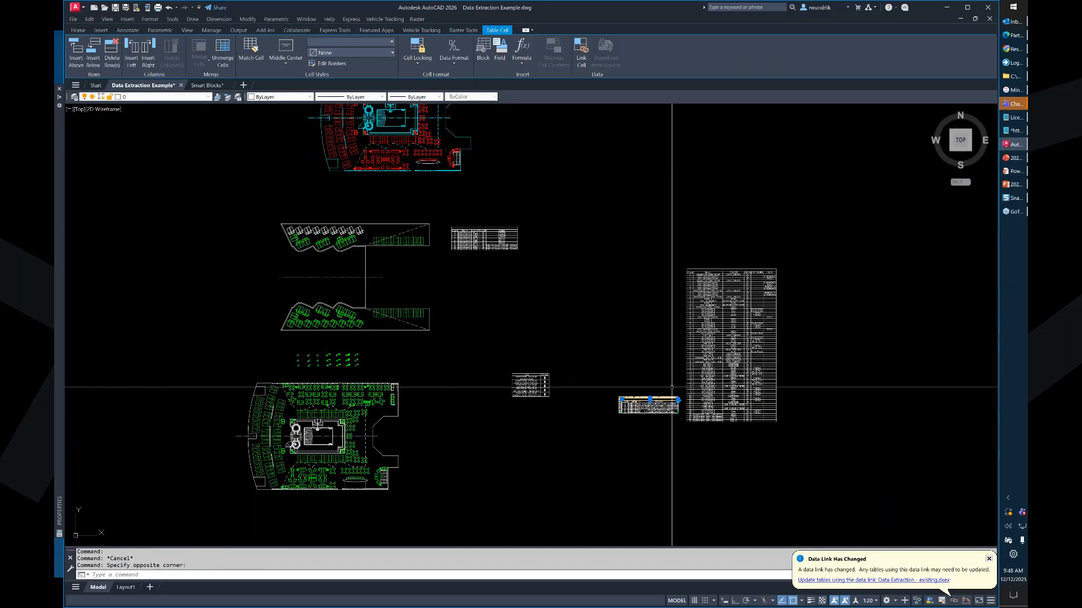
# - Erase the Item and Count outlet table between the deck plan and the outlet extraction table
pyautogui.click(576, 363)
pyautogui.click(494, 423)
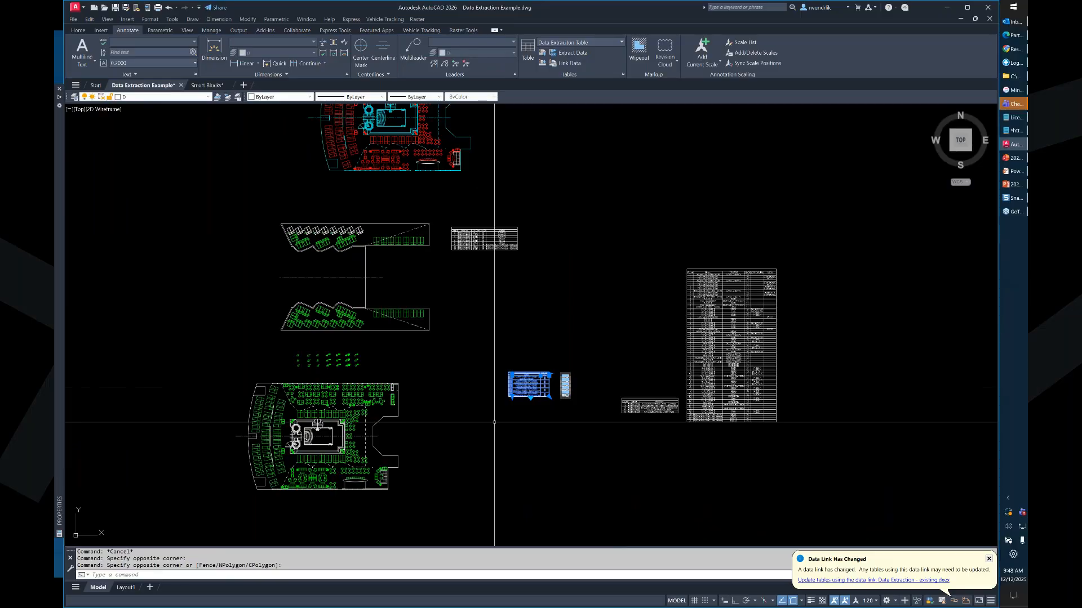
pyautogui.write('e')
pyautogui.press('Return')
# - Open the saved Outlet Count.dxex data extraction for editing and keep the current drawing as its data source
pyautogui.scroll(10, 653, 411)
pyautogui.click(496, 294)
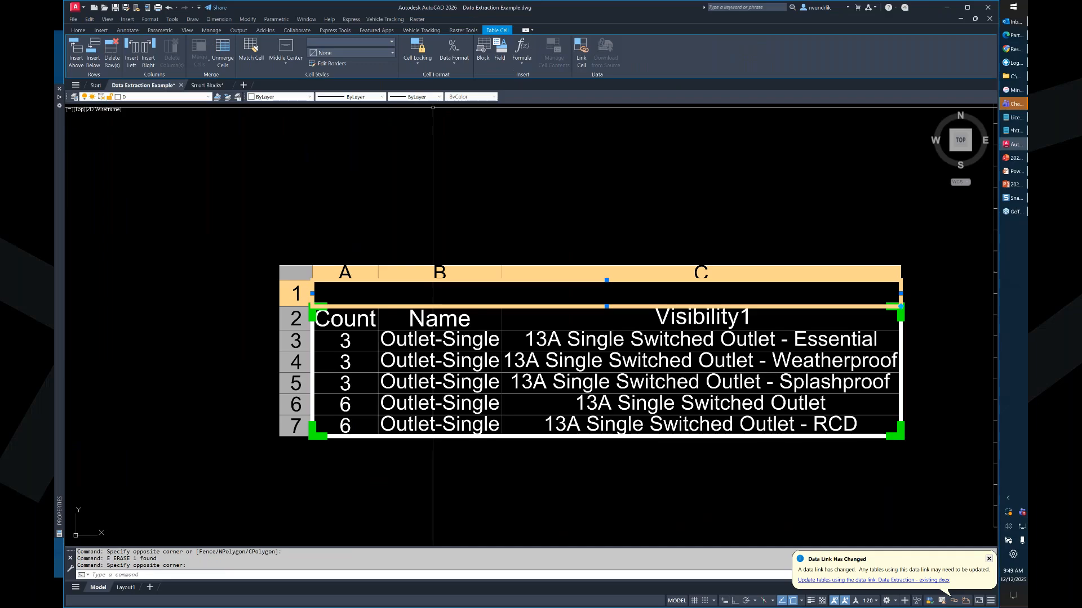
pyautogui.press('Escape')
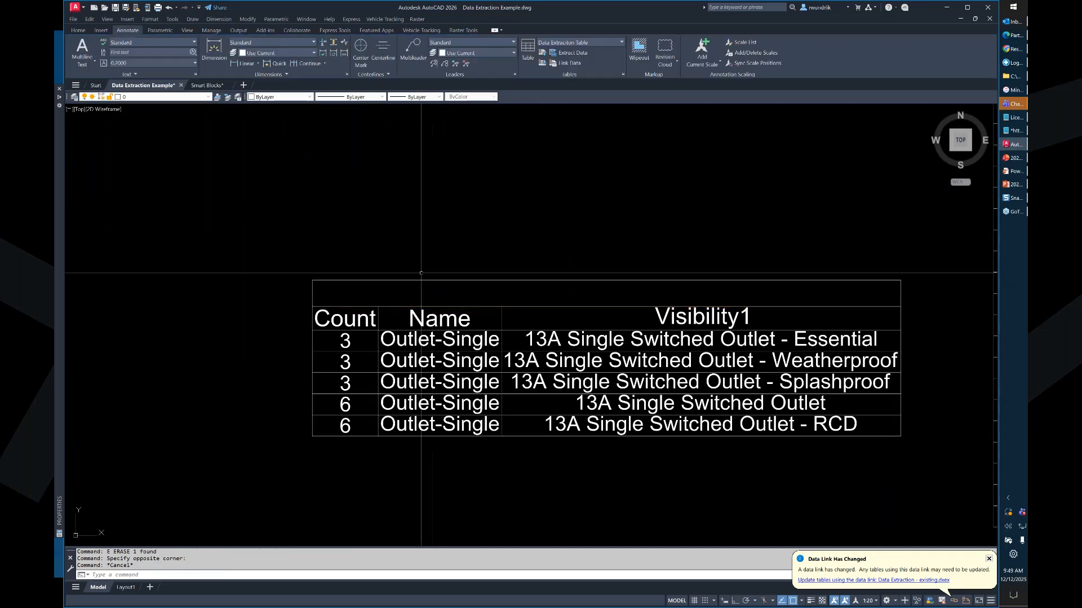
pyautogui.click(572, 52)
pyautogui.click(400, 310)
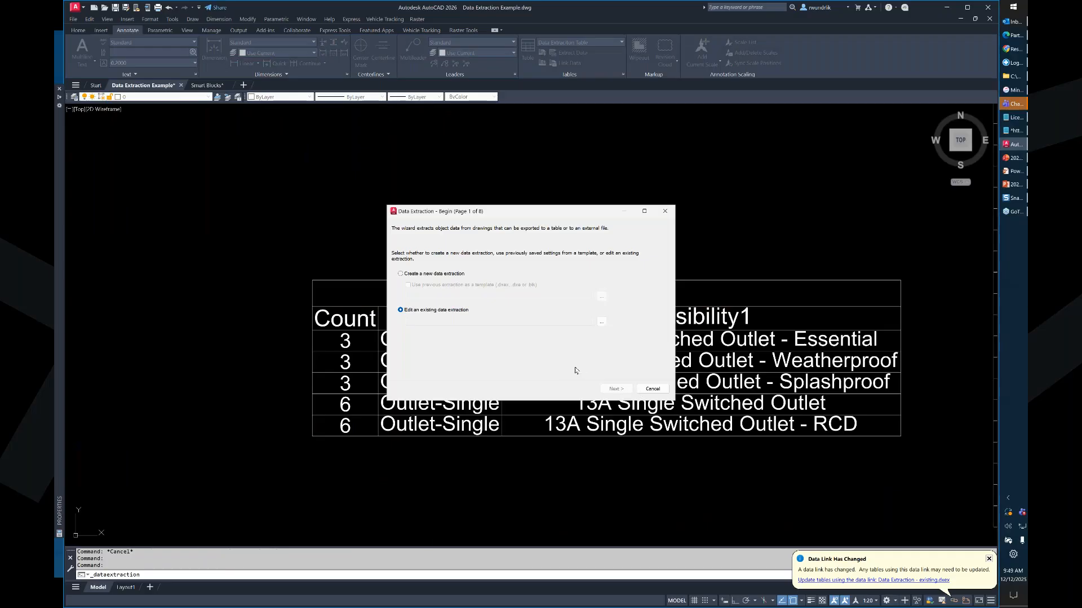
pyautogui.click(602, 322)
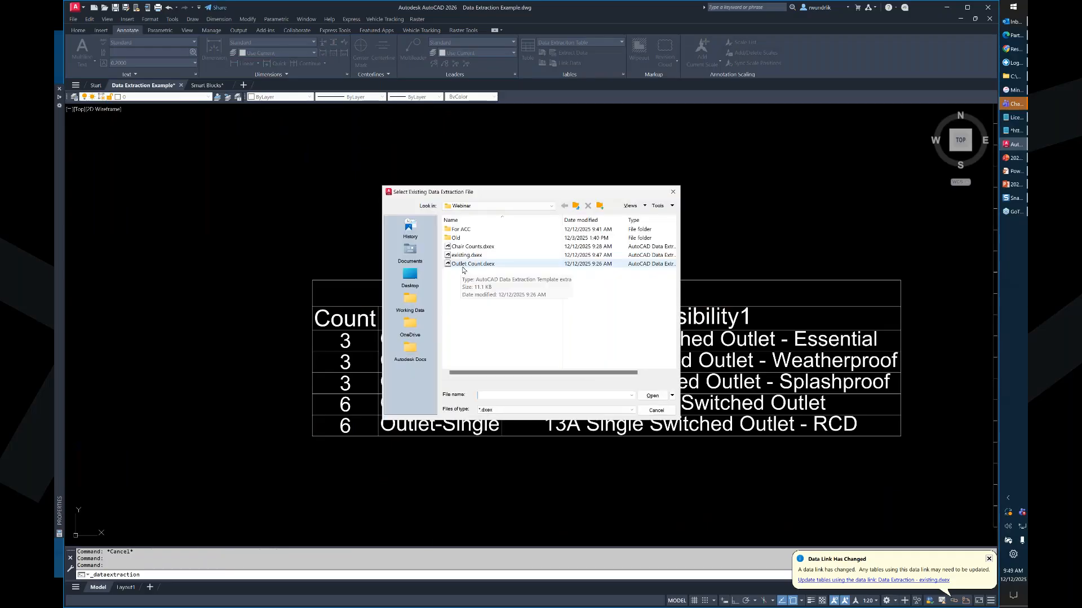
pyautogui.click(465, 265)
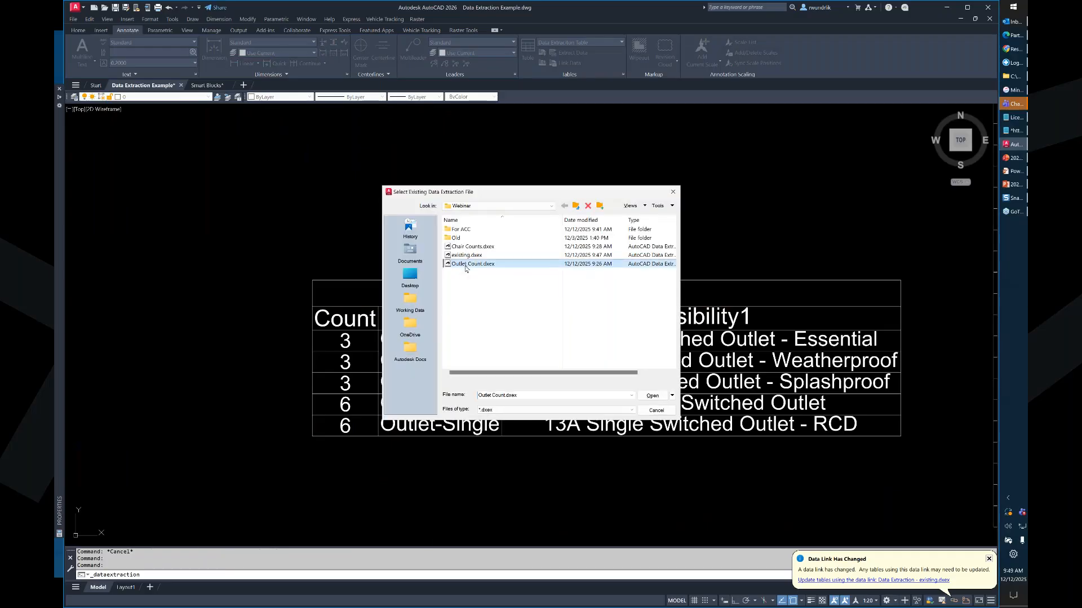
pyautogui.click(652, 396)
pyautogui.click(615, 389)
pyautogui.click(616, 388)
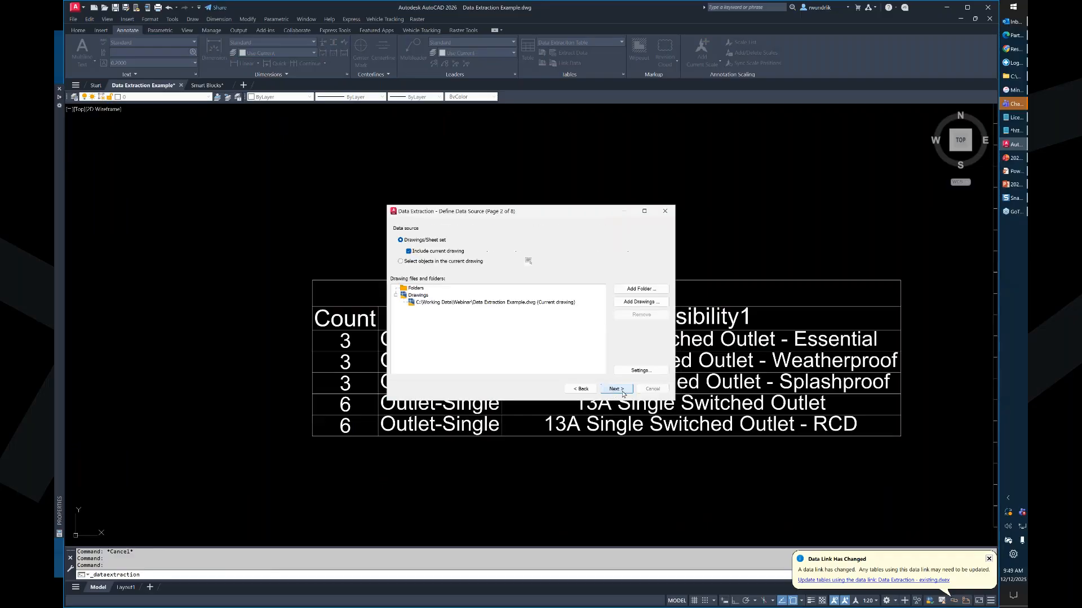
# - Review the outlet extraction's refined data and output options, and quit the Data Extraction wizard
pyautogui.click(616, 388)
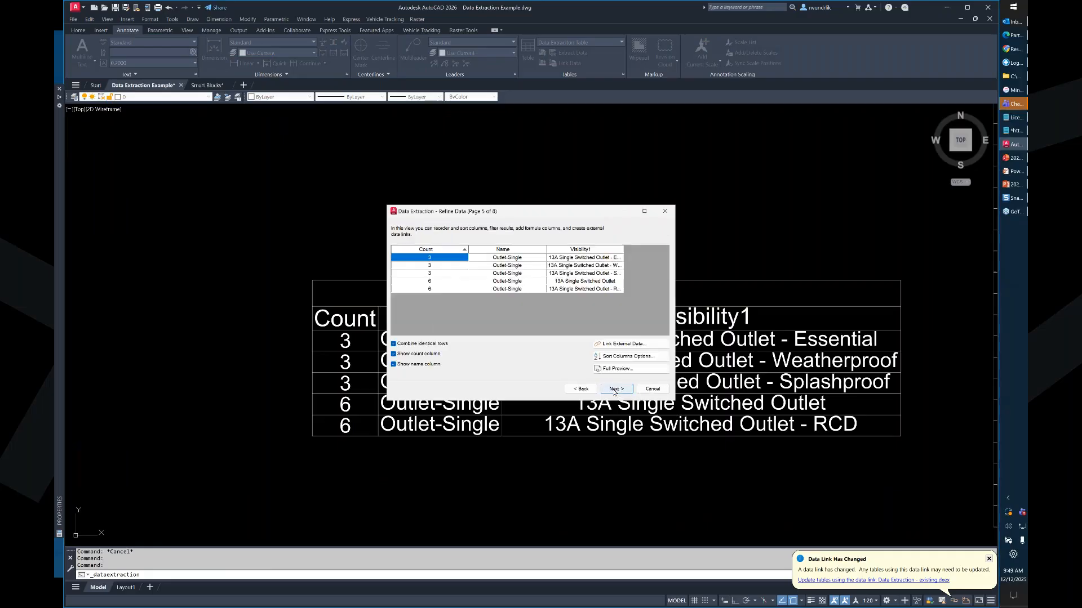
pyautogui.click(616, 388)
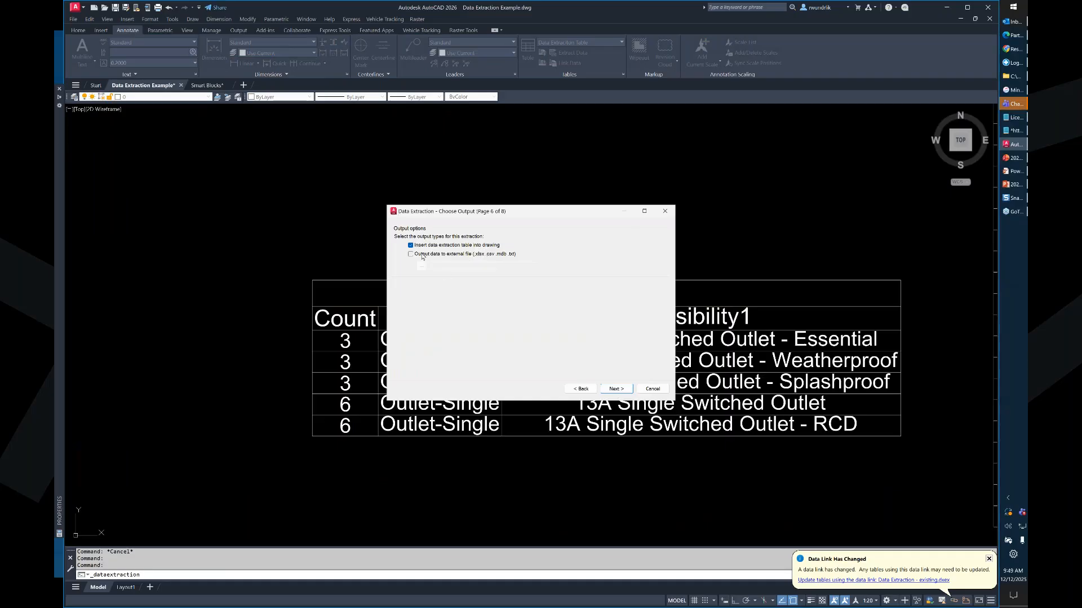
pyautogui.click(649, 391)
pyautogui.click(581, 314)
pyautogui.click(653, 389)
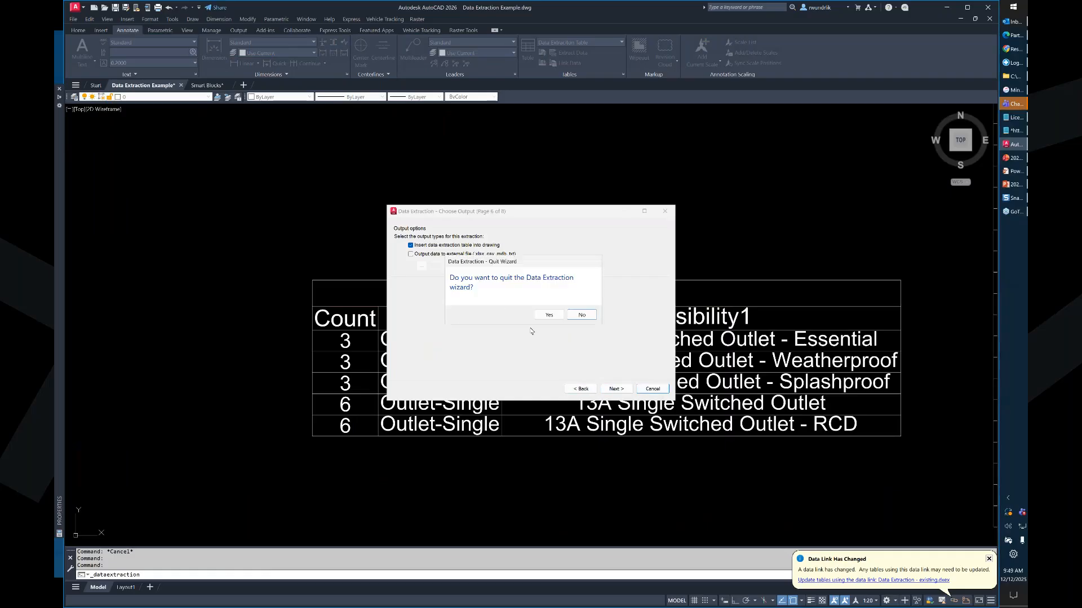
pyautogui.click(551, 314)
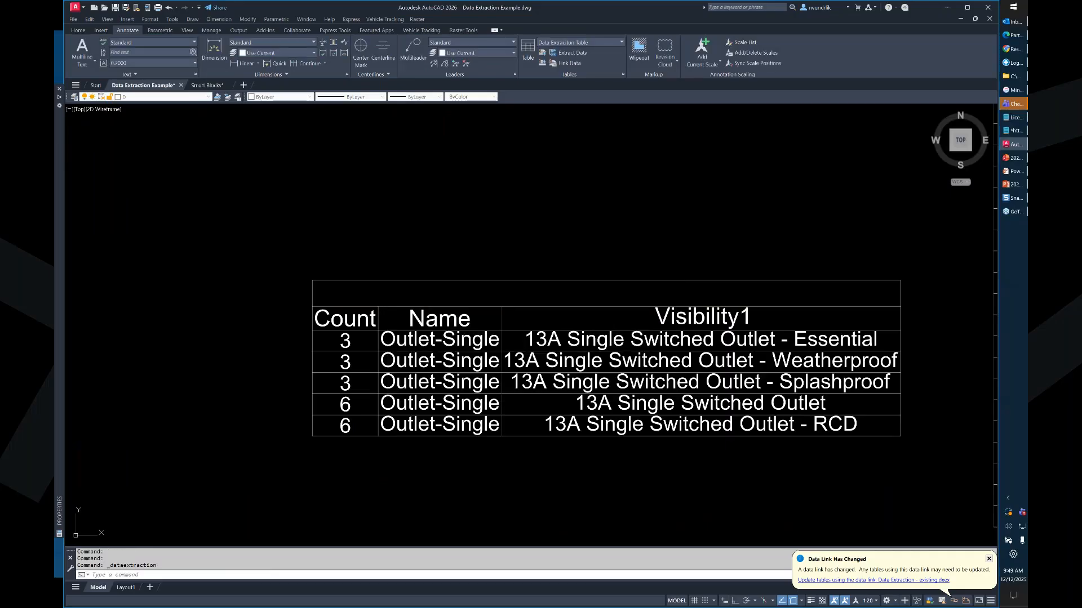
pyautogui.press('Escape')
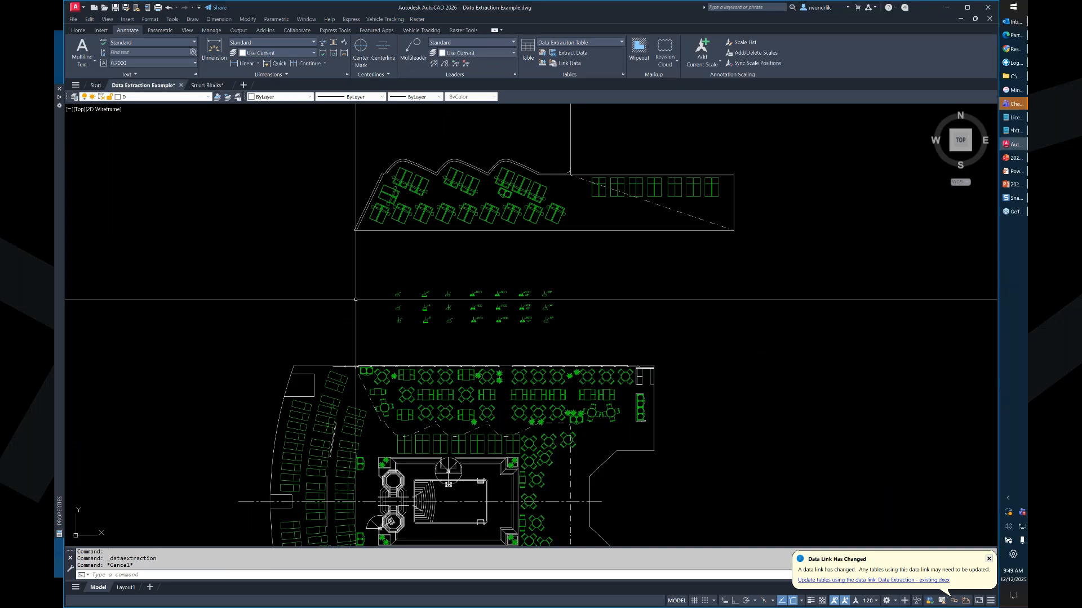
# - Select the whole outlet extraction table beside the large furniture table and examine its title, header and data rows
pyautogui.scroll(2, 363, 302)
pyautogui.scroll(-4, 579, 337)
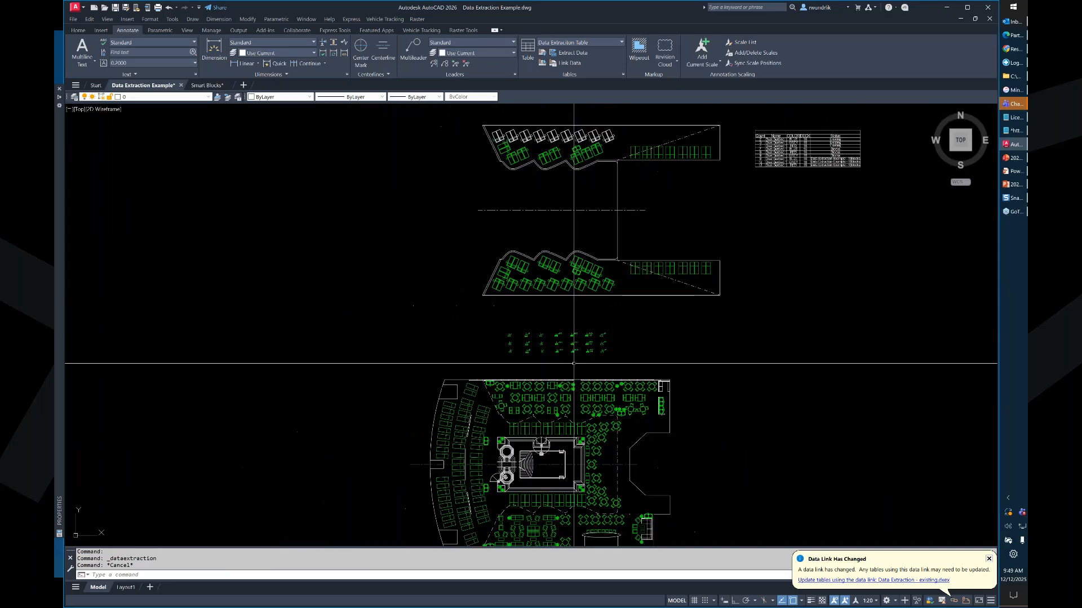
pyautogui.moveTo(677, 339); pyautogui.dragTo(432, 299, button='middle')
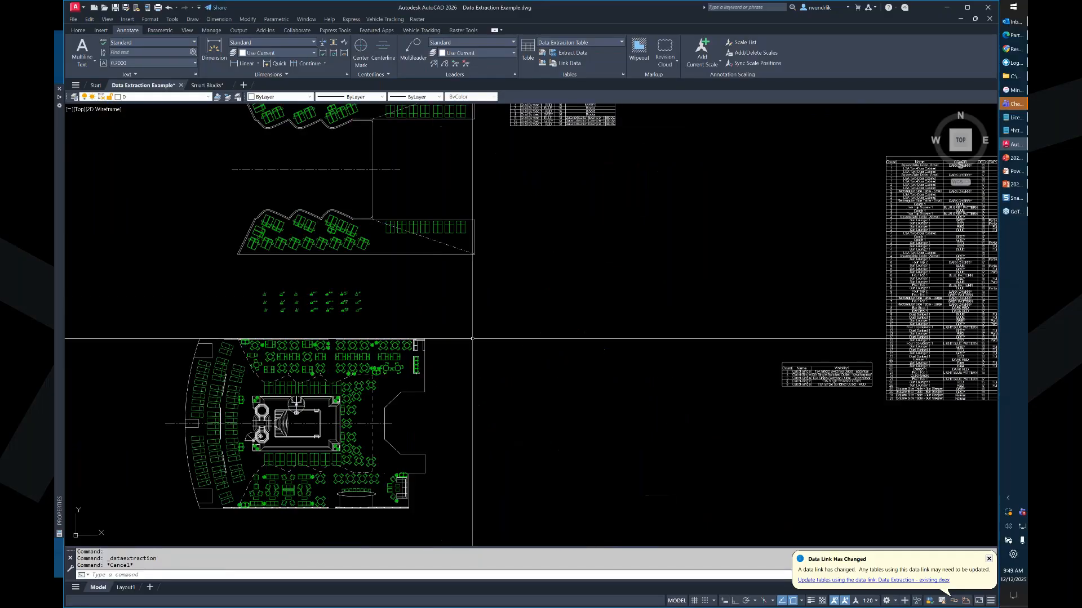
pyautogui.moveTo(472, 338); pyautogui.dragTo(241, 290, button='middle')
pyautogui.scroll(2, 240, 291)
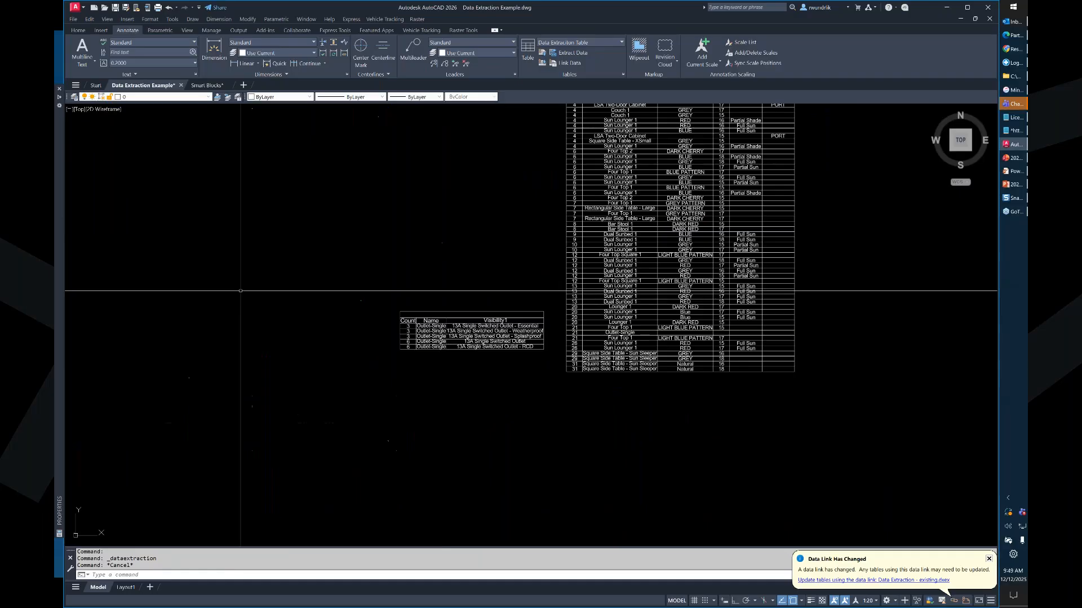
pyautogui.scroll(4, 427, 338)
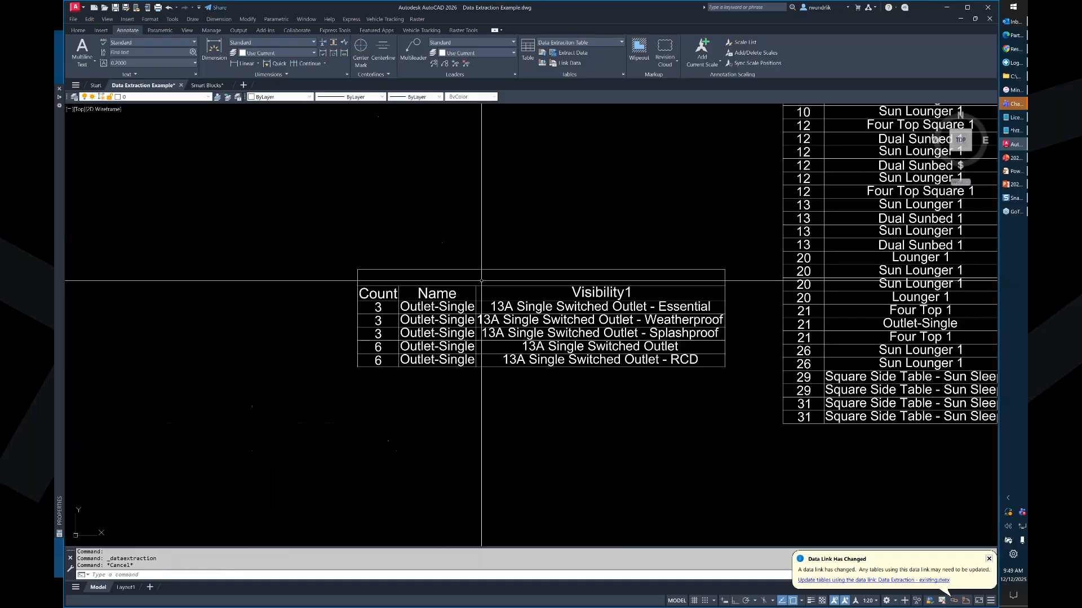
pyautogui.click(482, 268)
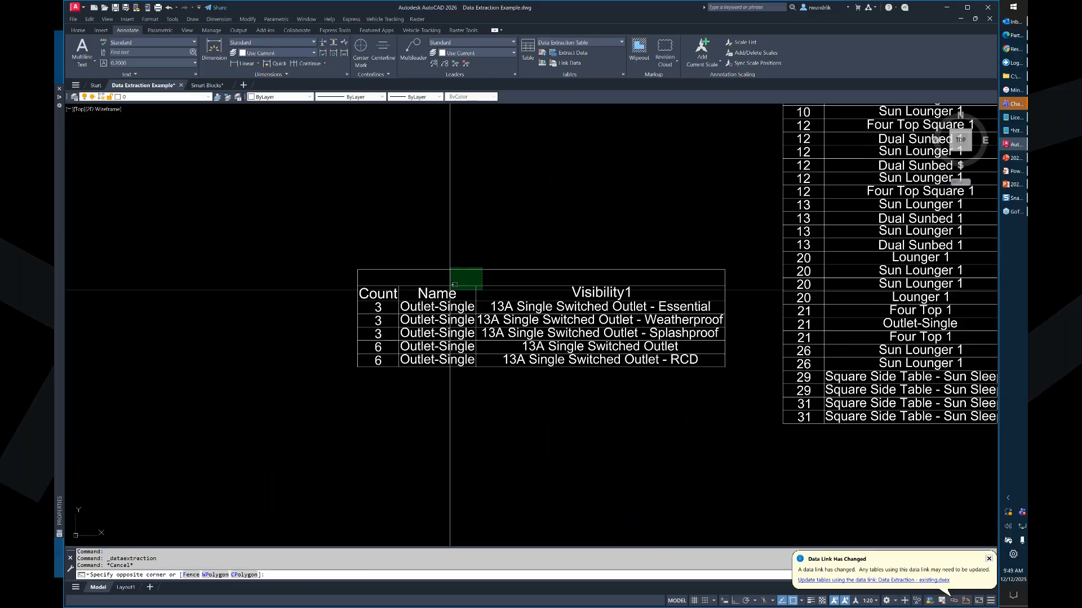
pyautogui.click(454, 284)
pyautogui.scroll(-2, 459, 296)
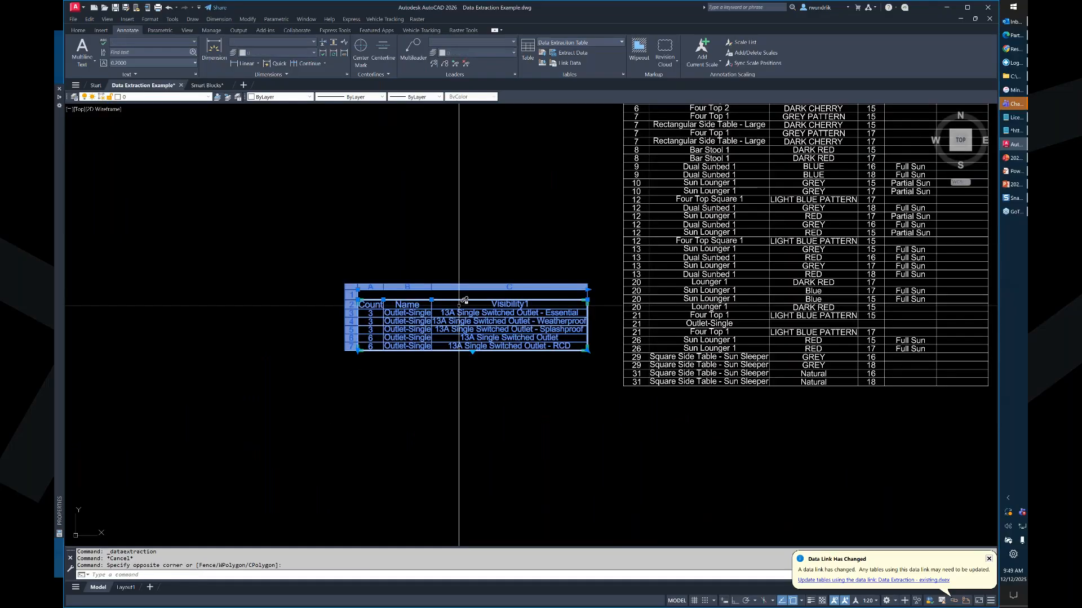
pyautogui.scroll(4, 459, 306)
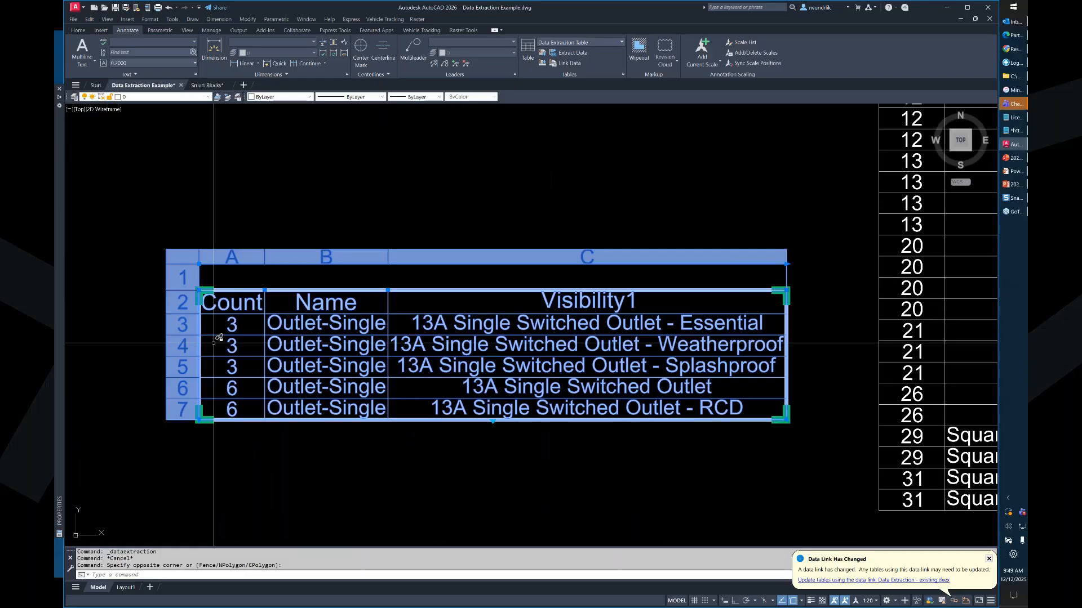
pyautogui.scroll(-2, 460, 293)
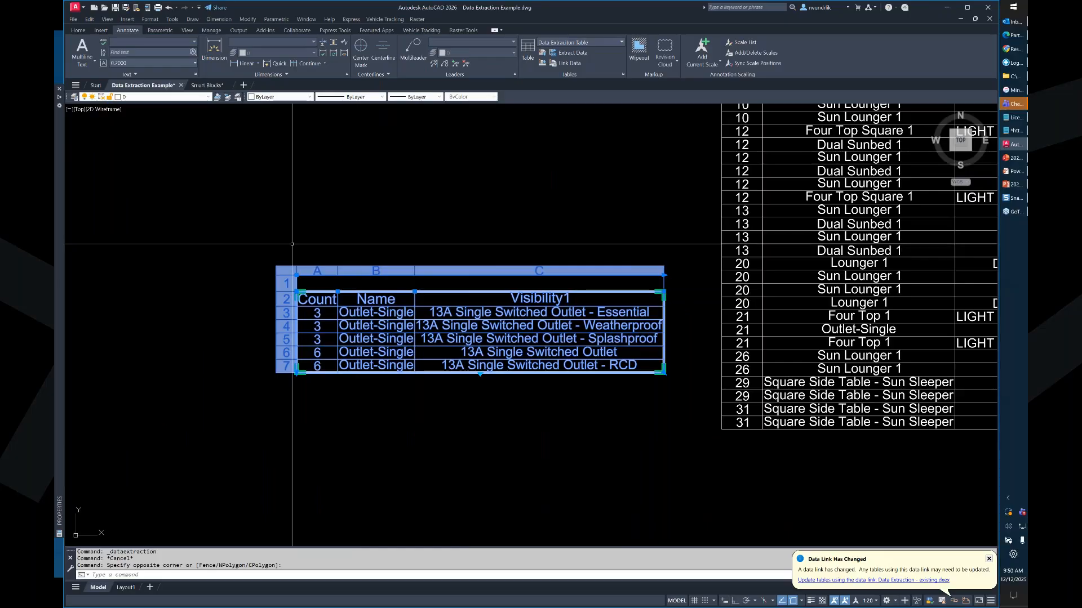
pyautogui.press('Return')
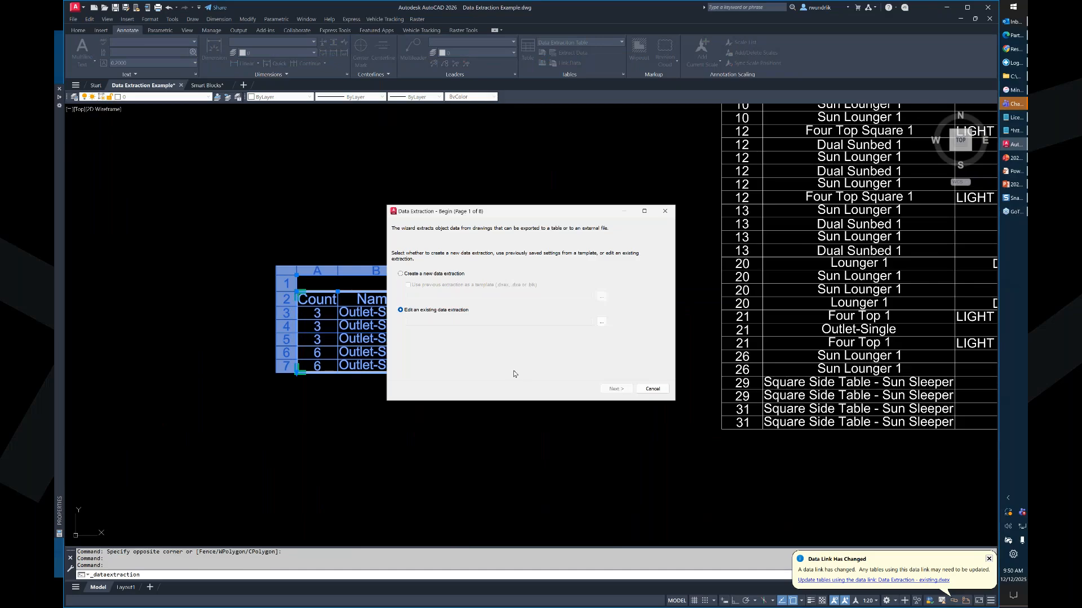
pyautogui.click(653, 389)
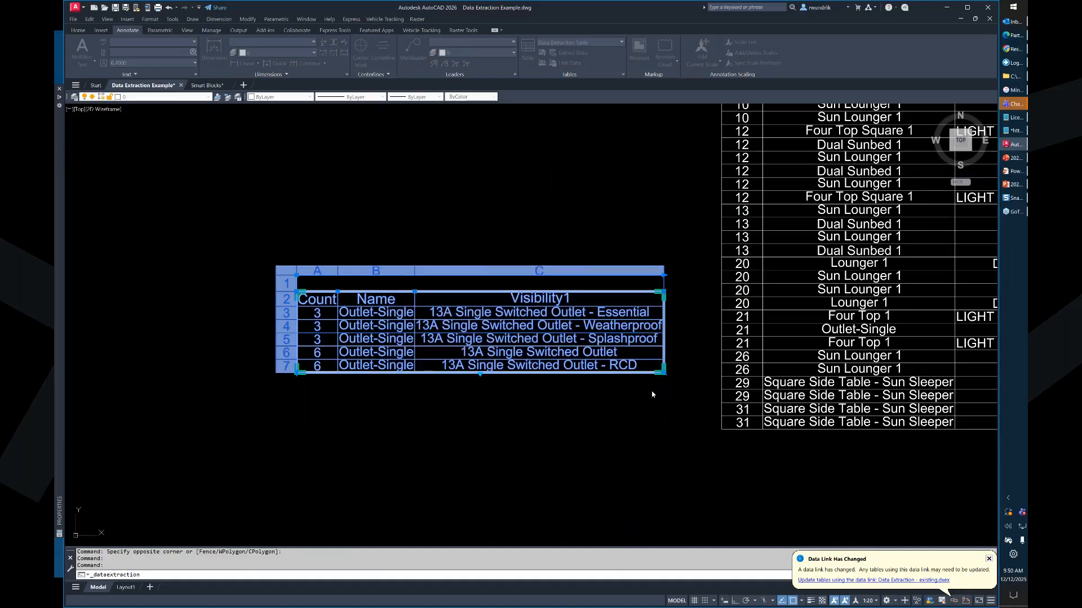
pyautogui.click(499, 421)
pyautogui.click(436, 291)
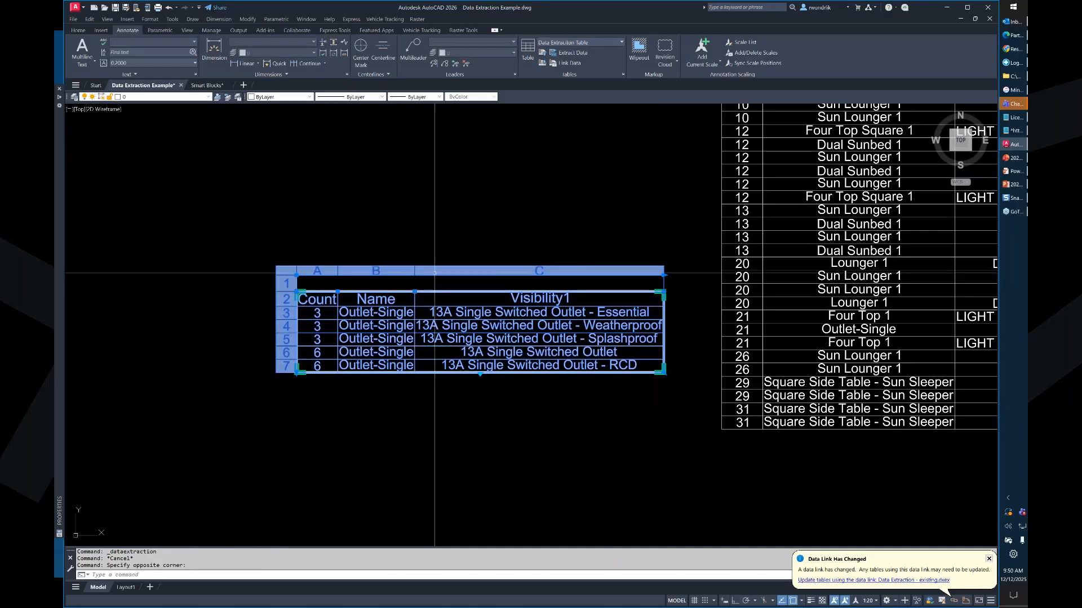
pyautogui.moveTo(403, 298)
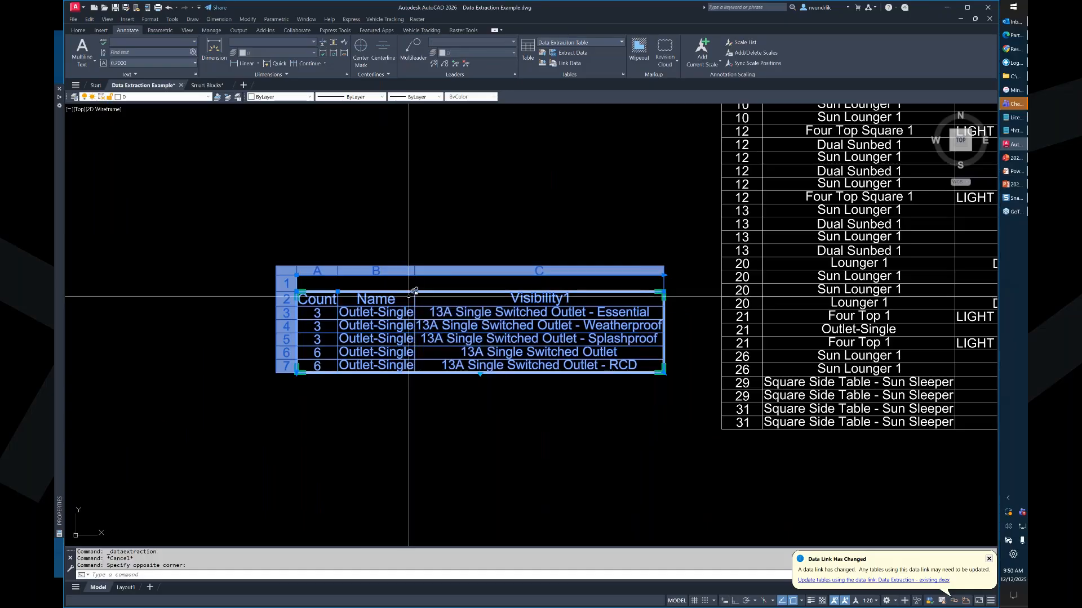
pyautogui.press('Escape')
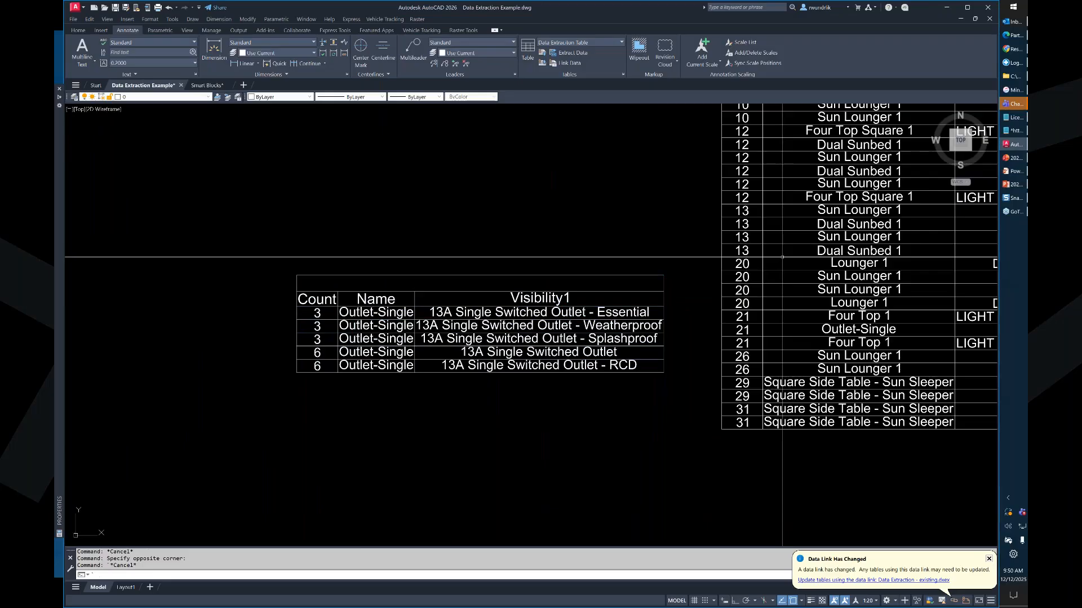
pyautogui.press('Escape')
# - Select the large furniture extraction table, inspect its data extraction link details, and clear the selection
pyautogui.scroll(-3, 606, 238)
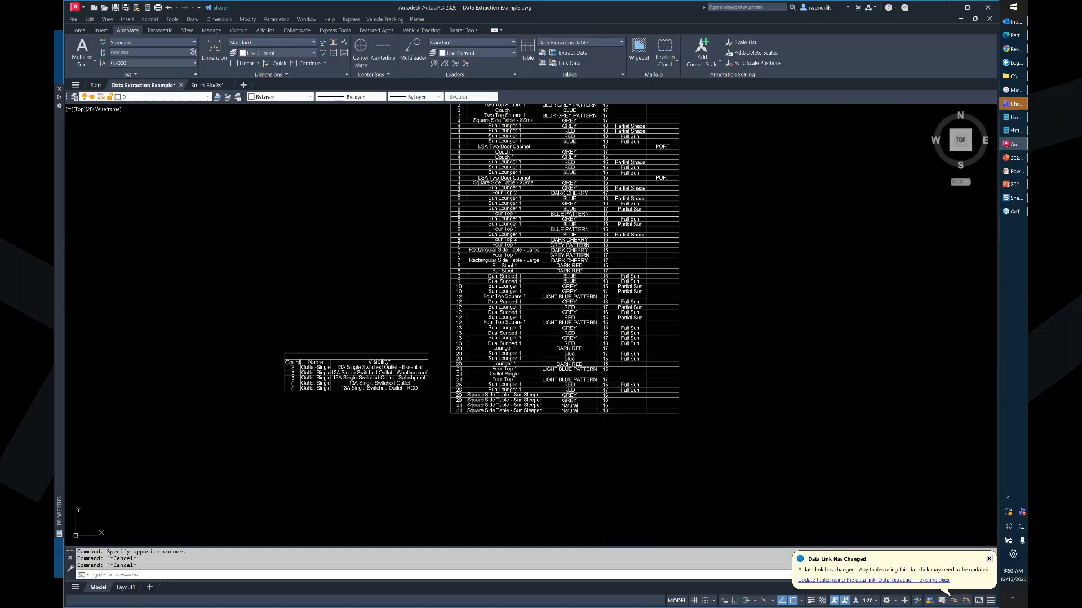
pyautogui.scroll(8, 552, 255)
pyautogui.click(552, 255)
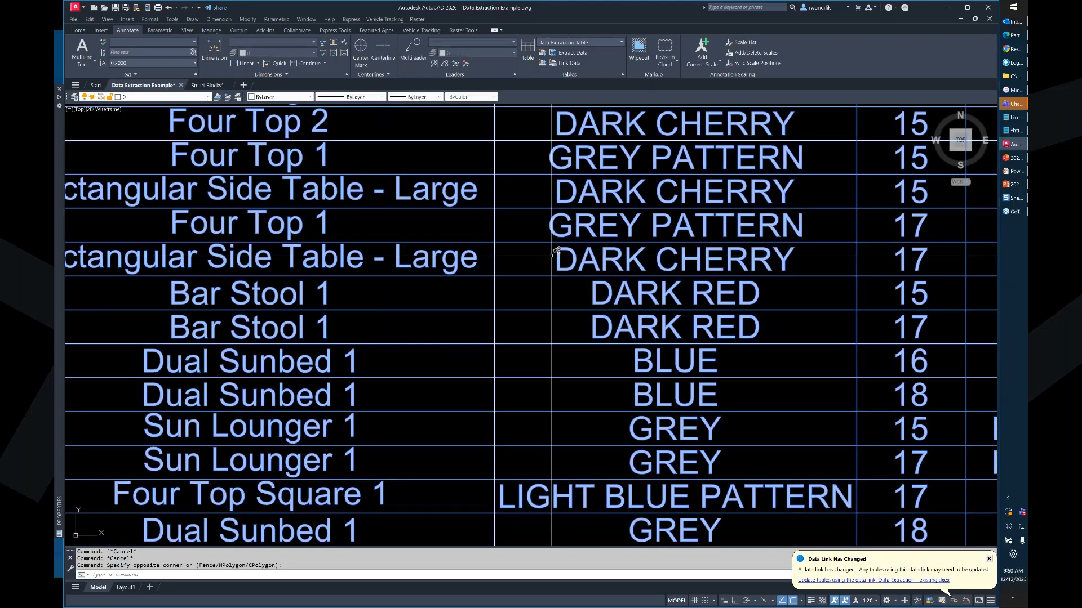
pyautogui.moveTo(554, 252)
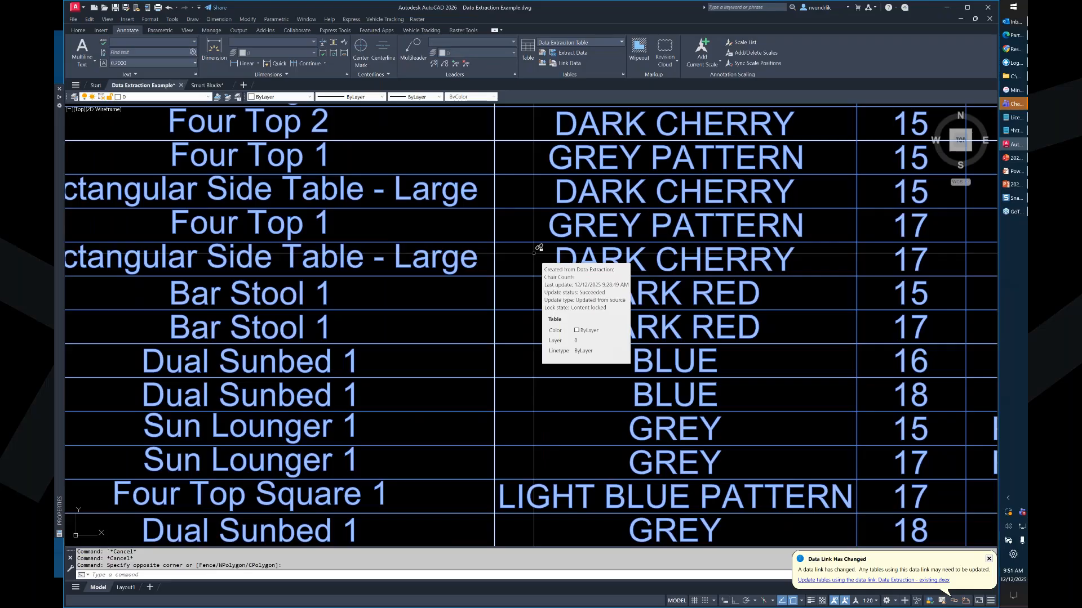
pyautogui.press('Escape')
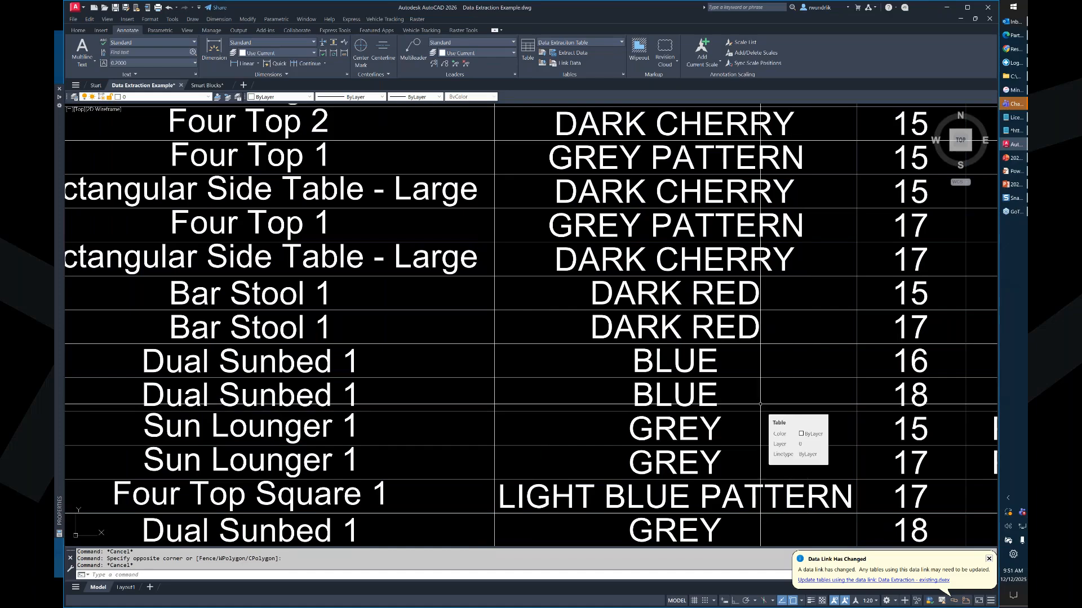
pyautogui.scroll(-5, 592, 367)
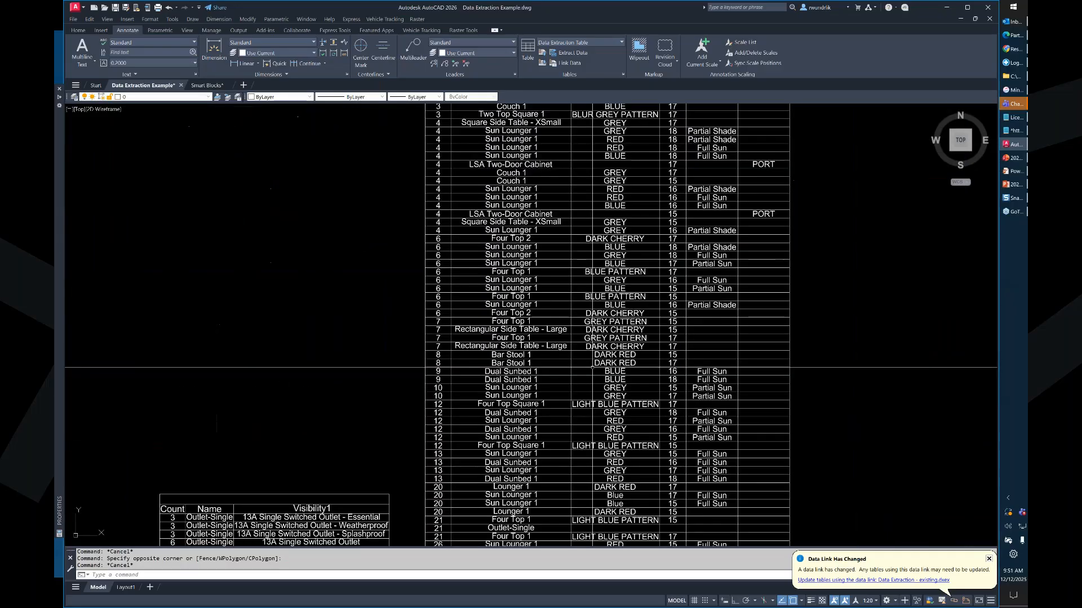
# - Select the blank title cell of the outlet extraction table to inspect it, and clear the selection
pyautogui.scroll(2, 592, 367)
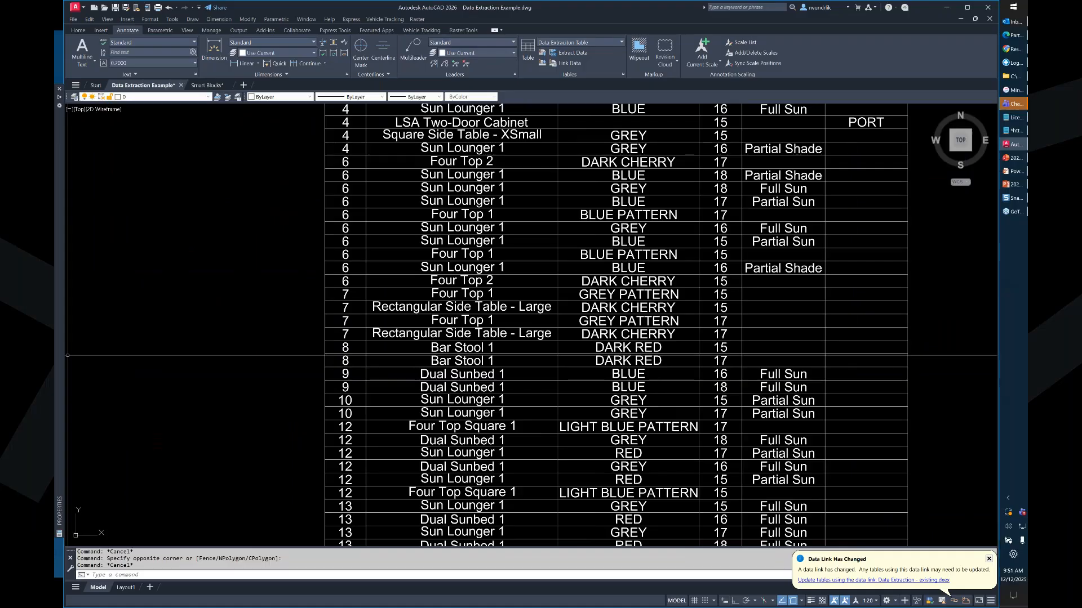
pyautogui.scroll(-2, 67, 355)
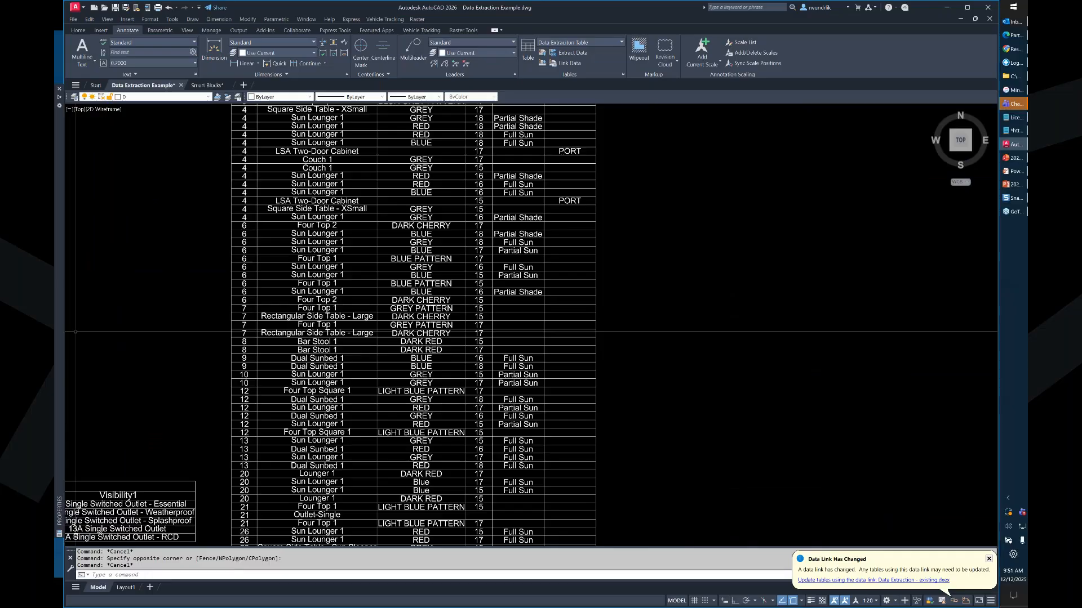
pyautogui.scroll(5, 280, 429)
pyautogui.moveTo(280, 430); pyautogui.dragTo(435, 327, button='middle')
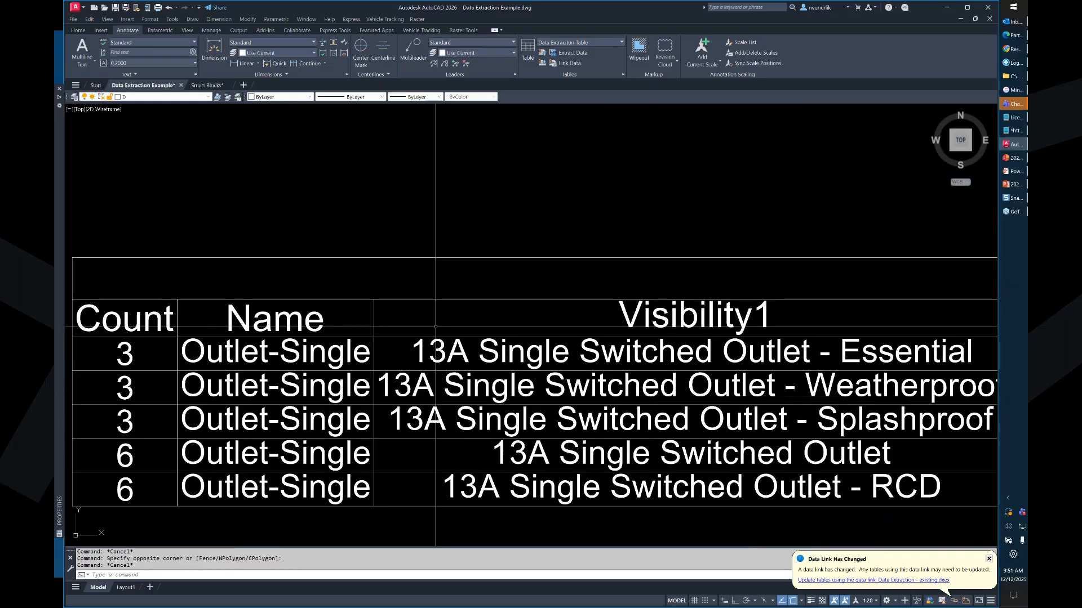
pyautogui.scroll(-2, 435, 326)
pyautogui.click(463, 287)
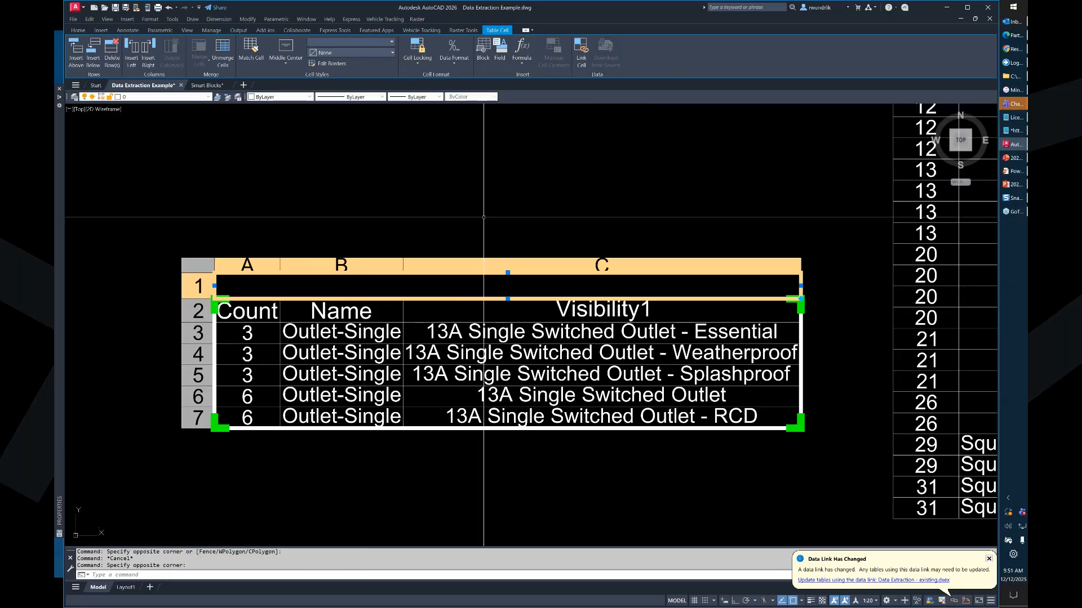
pyautogui.press('Escape')
pyautogui.press('Escape')
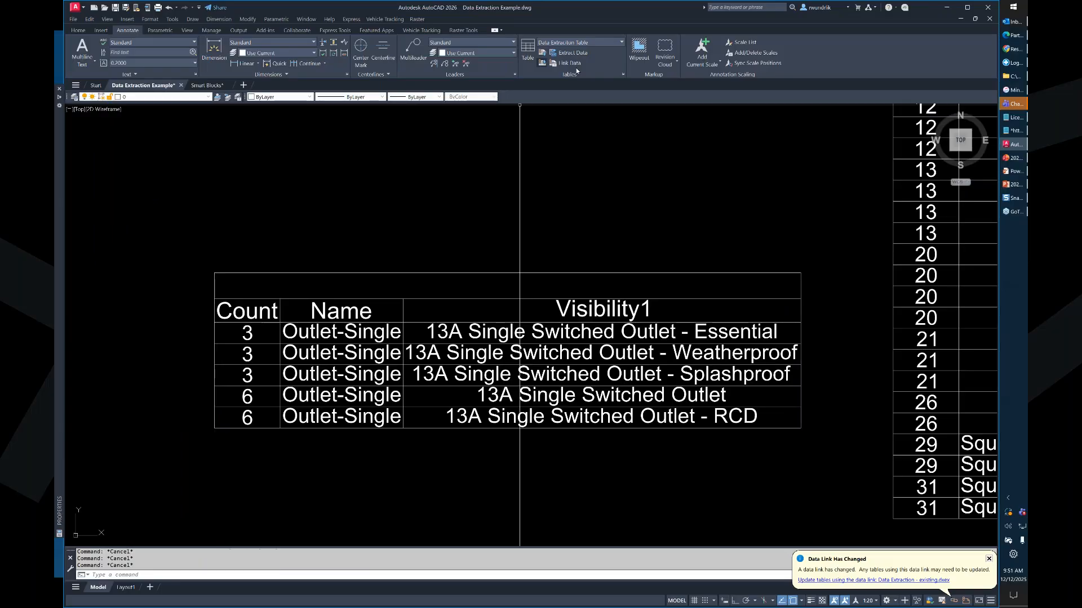
# - Open the Data Extraction Table style for modification and view the general properties of its Data cell style
pyautogui.click(623, 74)
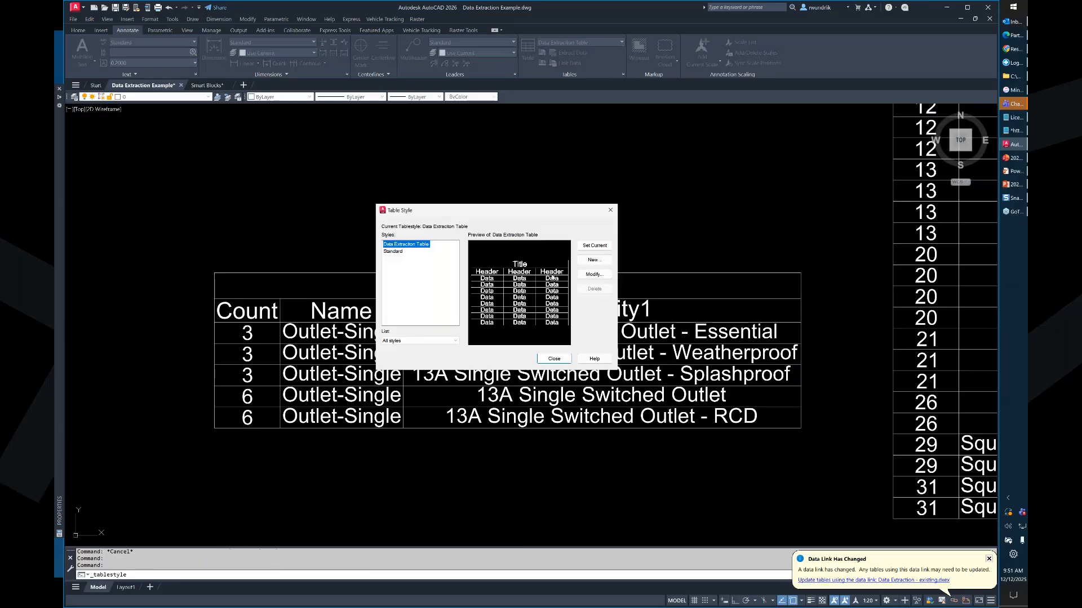
pyautogui.click(593, 274)
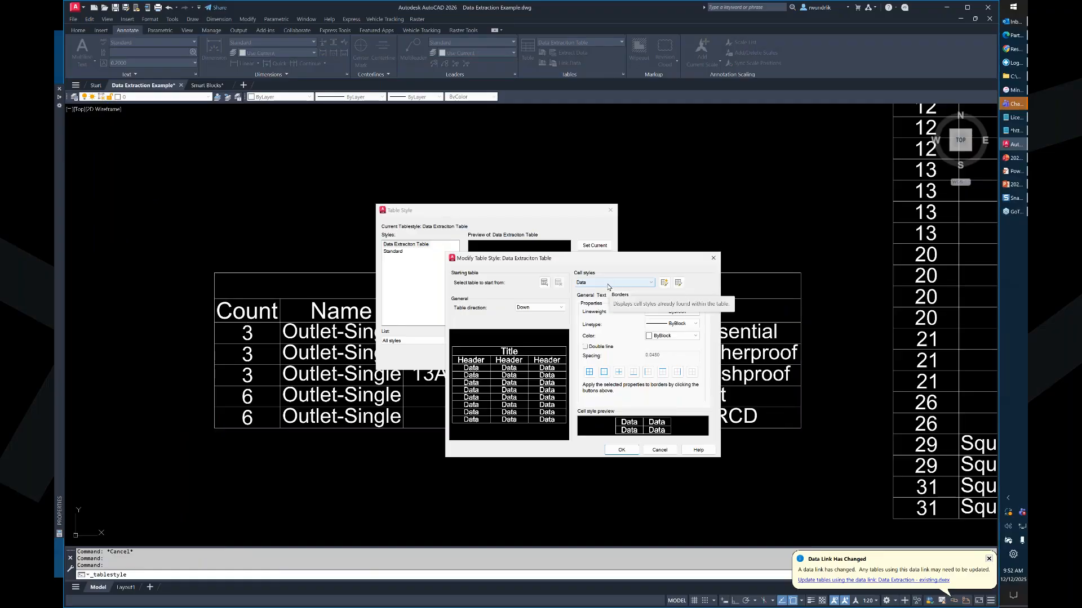
pyautogui.click(613, 283)
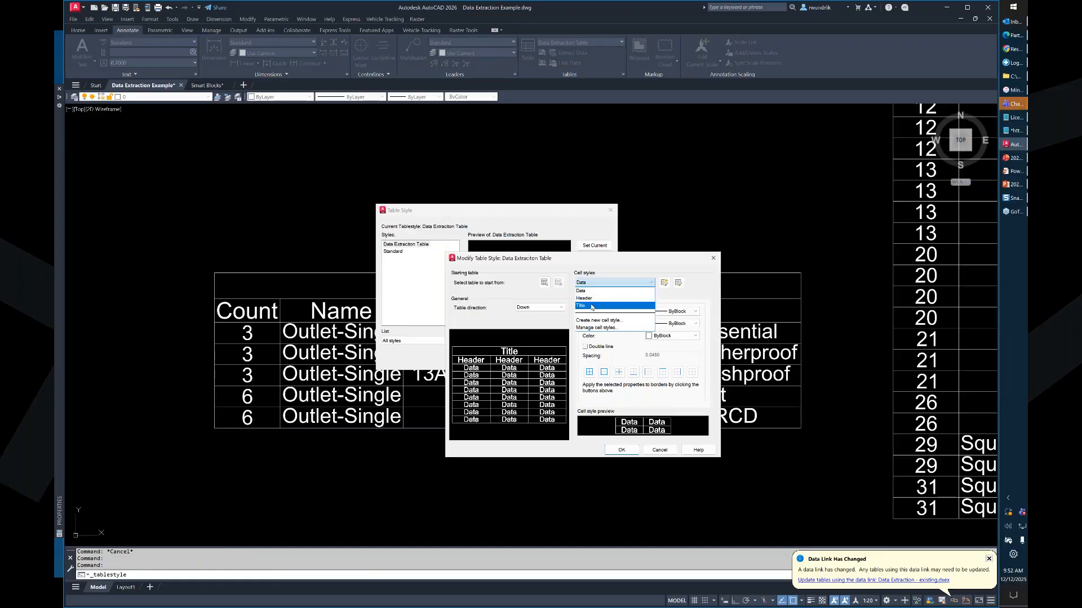
pyautogui.click(581, 291)
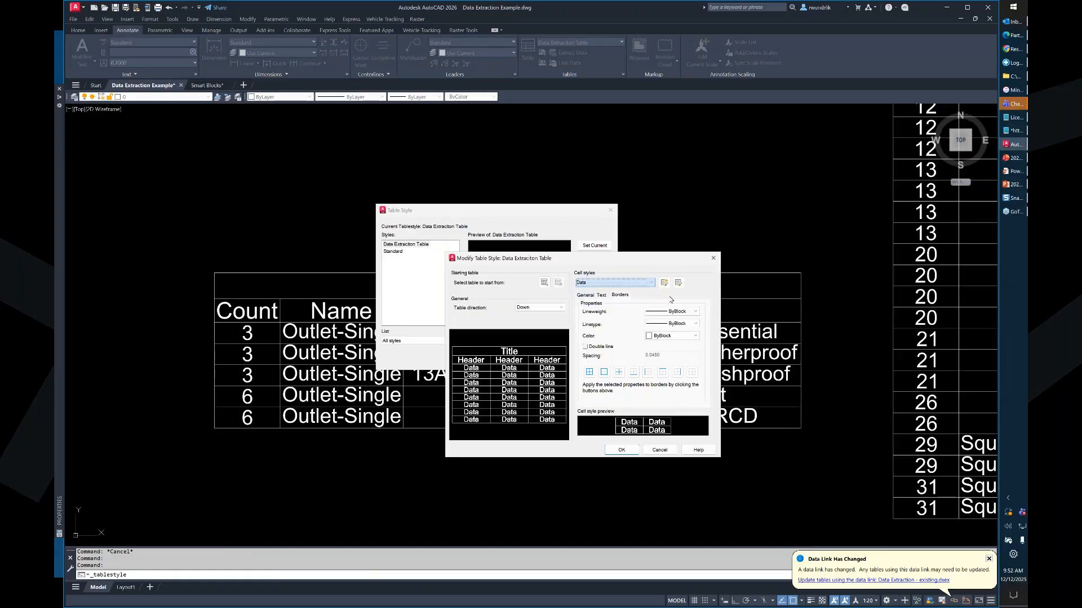
pyautogui.click(585, 294)
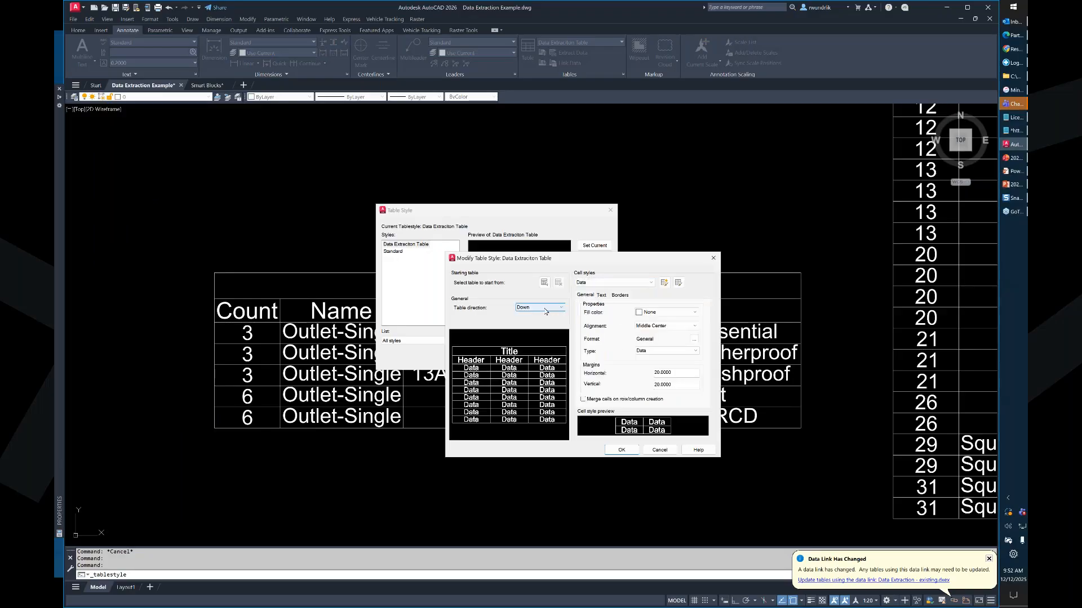
# - Inspect the Title cell style in the table style's cell style manager and close the manager
pyautogui.click(678, 283)
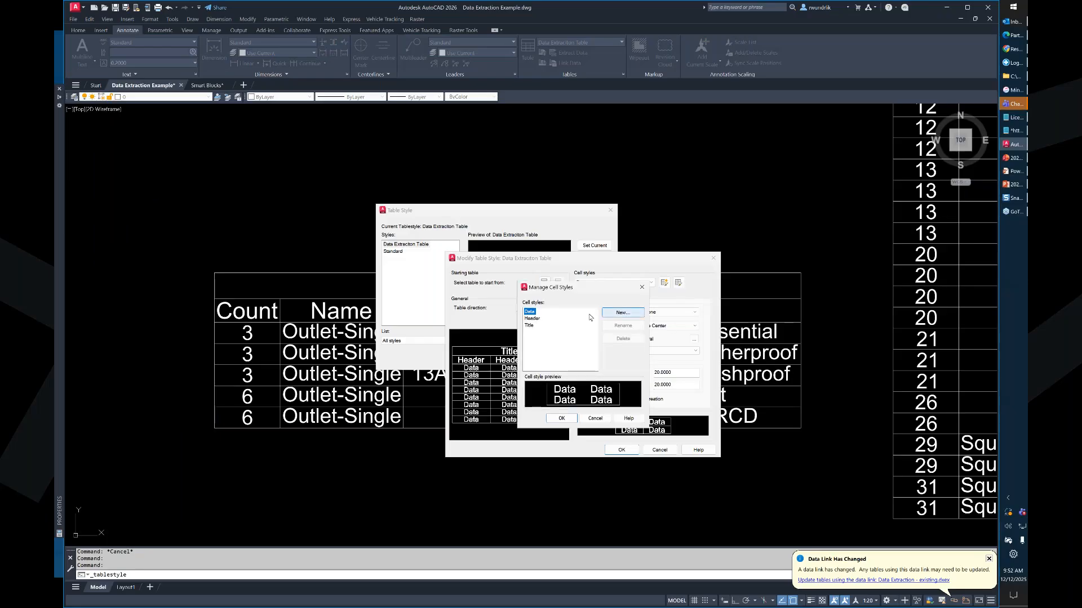
pyautogui.click(542, 326)
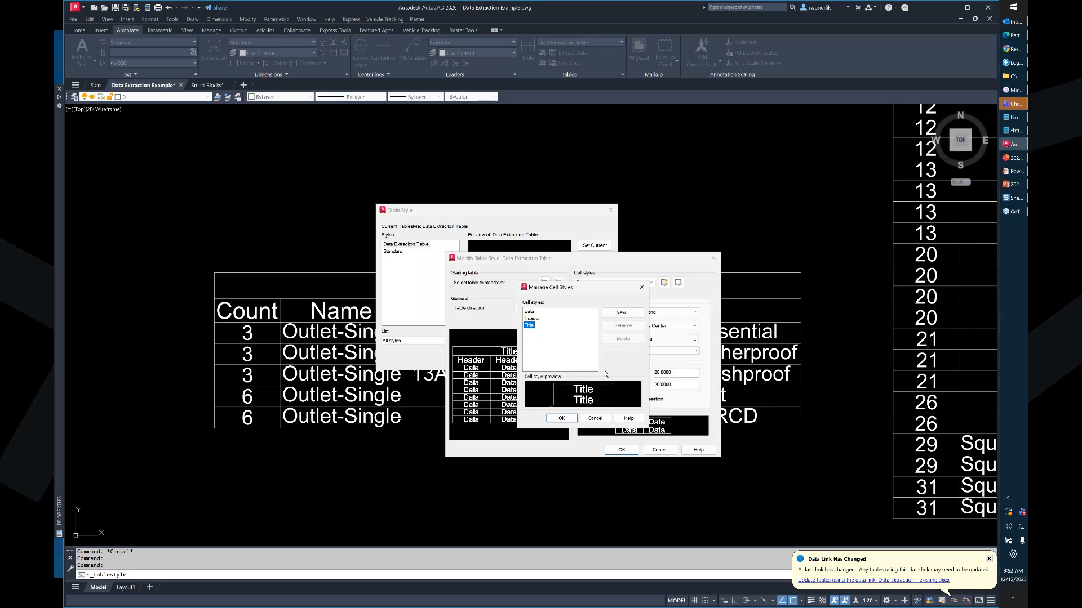
pyautogui.click(563, 419)
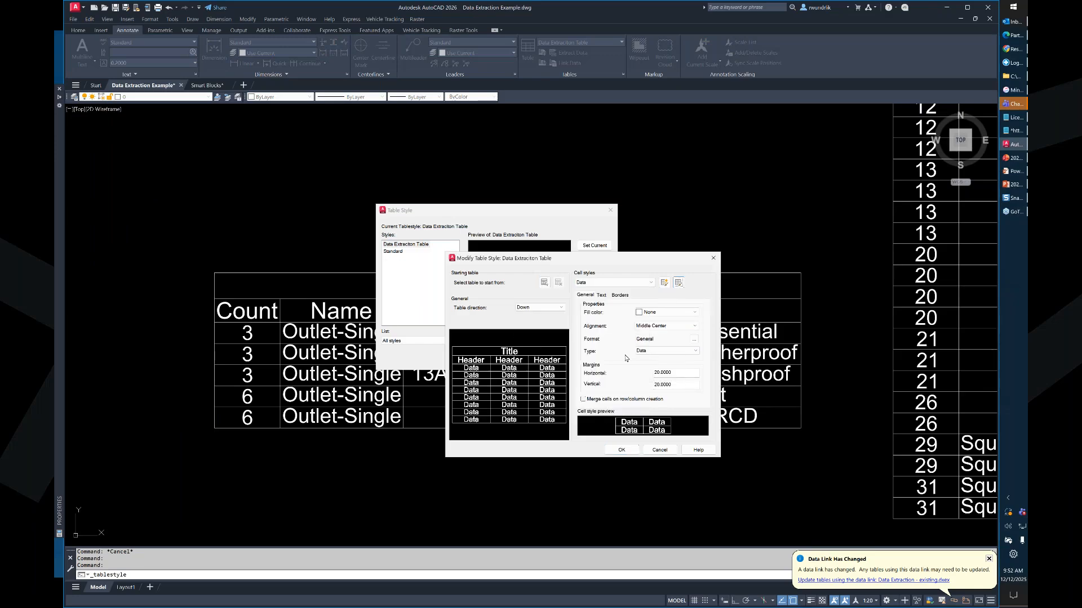
# - Review the Data cell style's text, border and general settings, and leave the table style settings
pyautogui.click(601, 296)
pyautogui.click(620, 296)
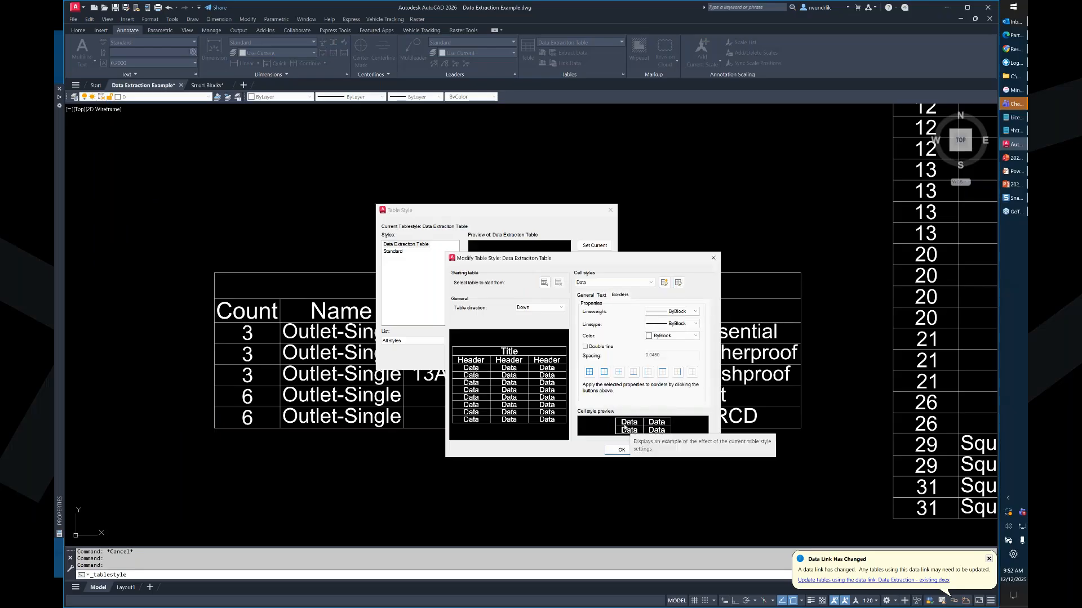
pyautogui.click(580, 295)
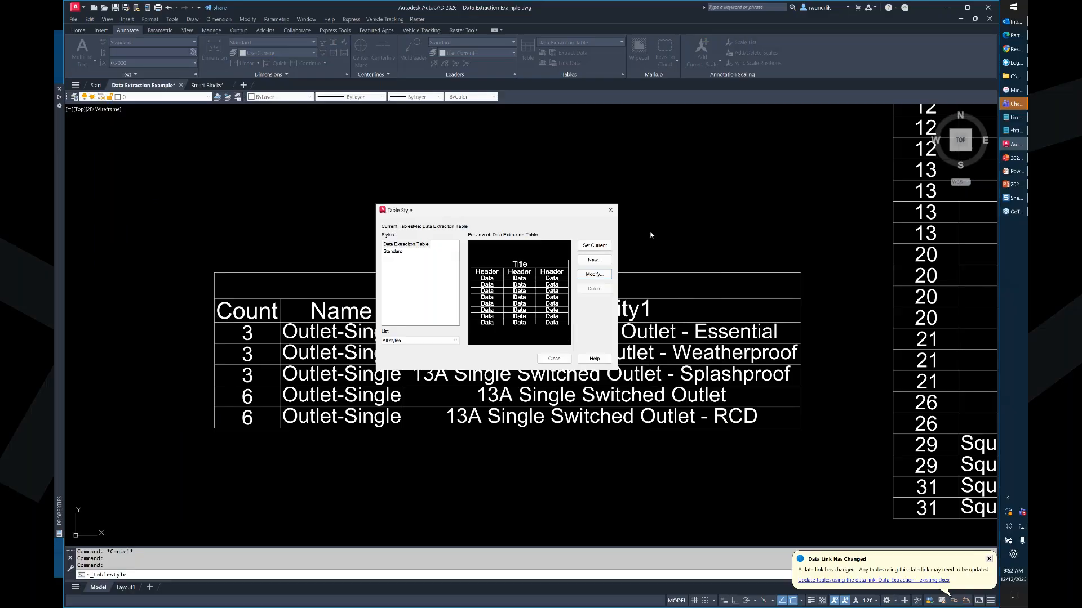
pyautogui.click(612, 212)
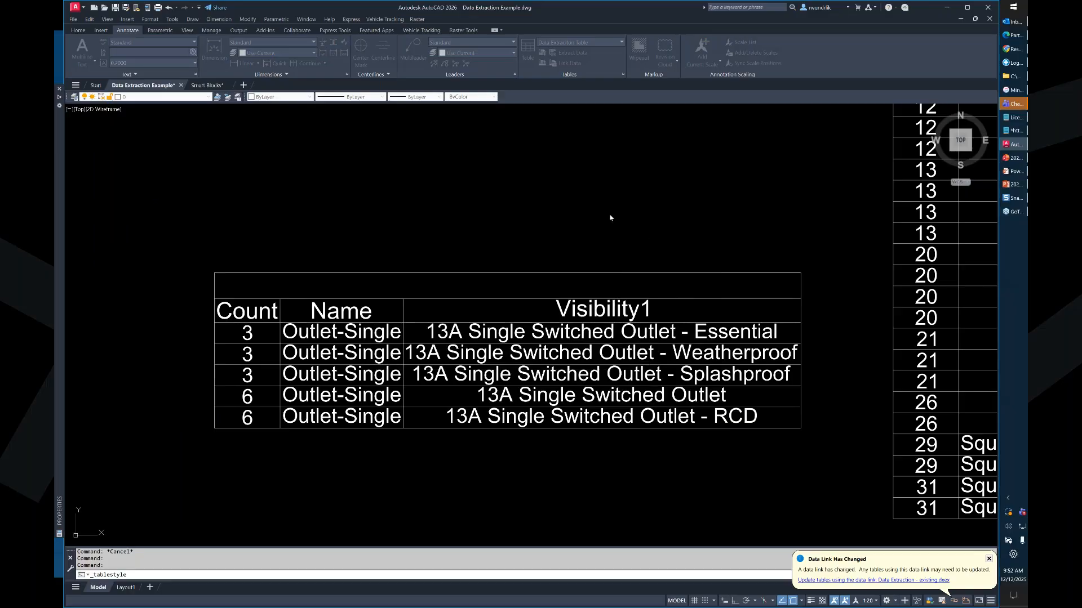
# - Select the blank title row above the Count, Name and Visibility1 headers of the outlet extraction table
pyautogui.click(496, 285)
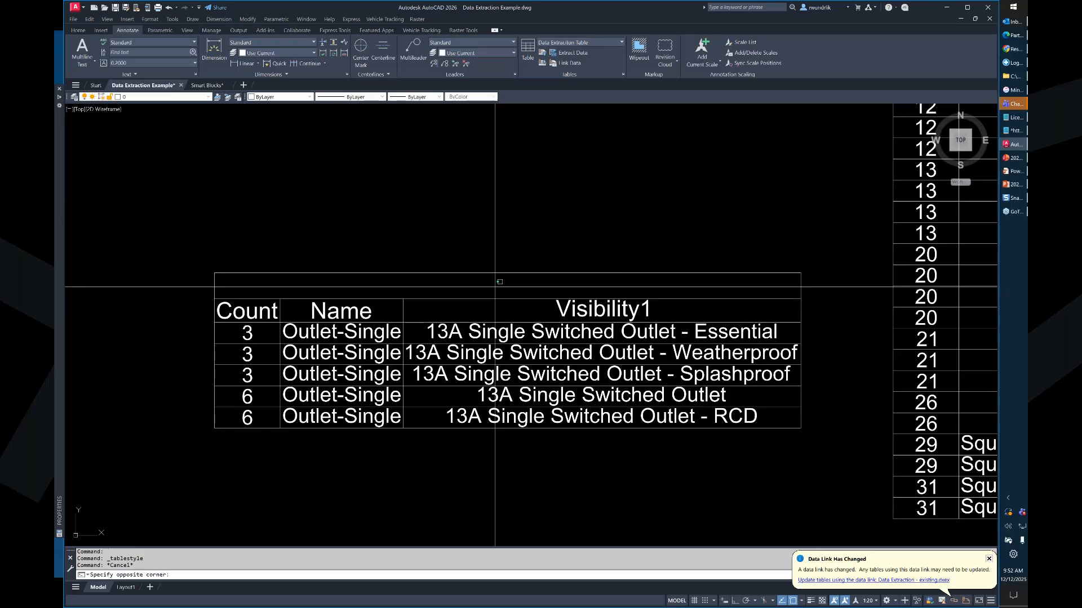
pyautogui.click(595, 411)
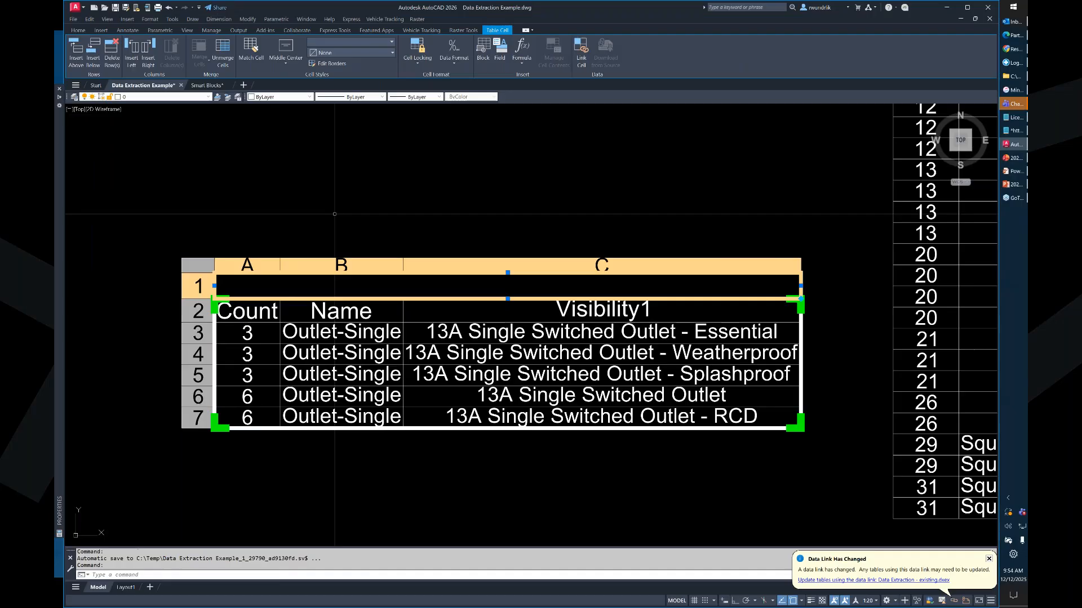
# - In the Dual Sunbed 1 extraction table, highlight the first row with Existing status, and the first row with Blocks status
pyautogui.scroll(-10, 263, 247)
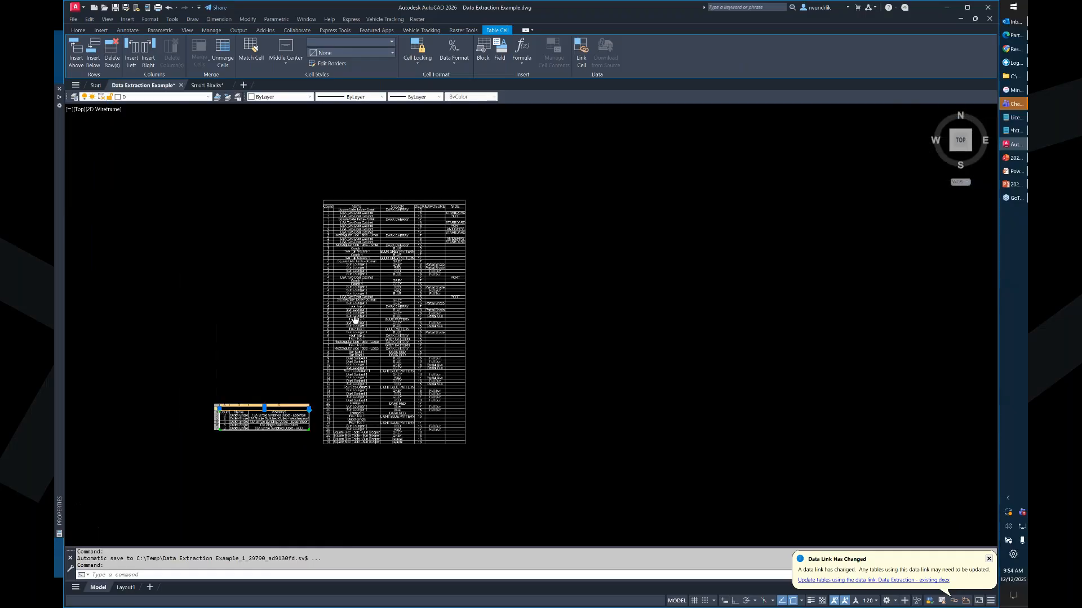
pyautogui.moveTo(263, 247); pyautogui.dragTo(484, 379, button='middle')
pyautogui.scroll(12, 460, 427)
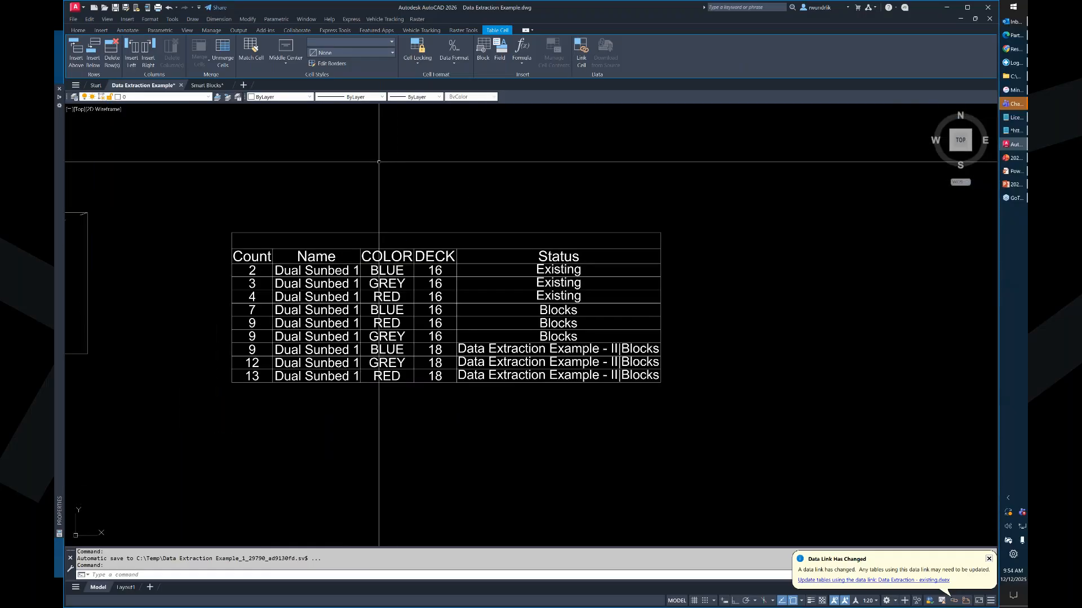
pyautogui.scroll(2, 526, 290)
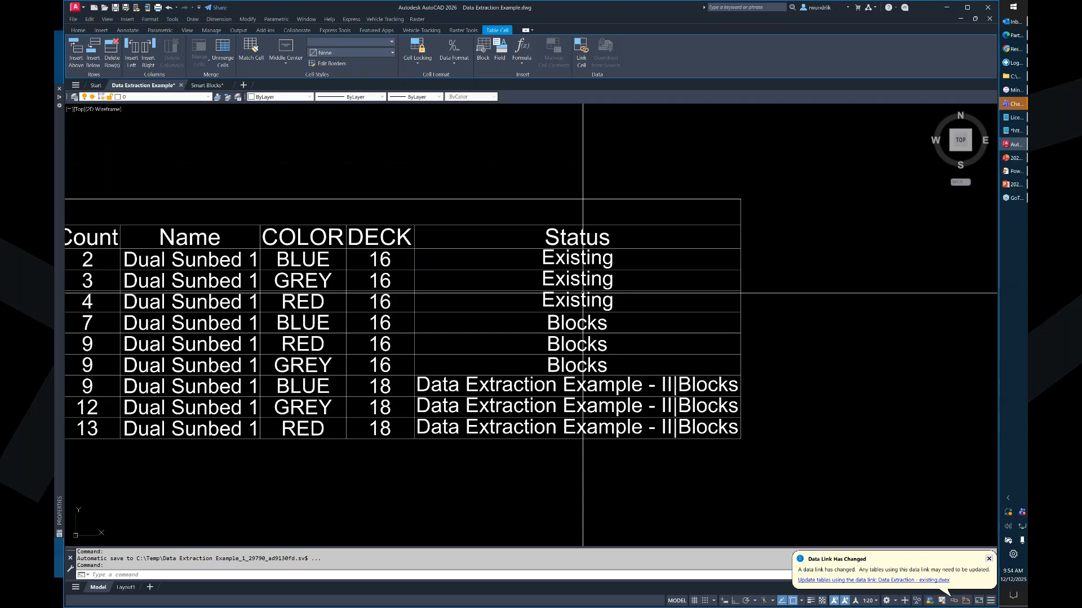
pyautogui.moveTo(551, 236); pyautogui.dragTo(616, 176, button='middle')
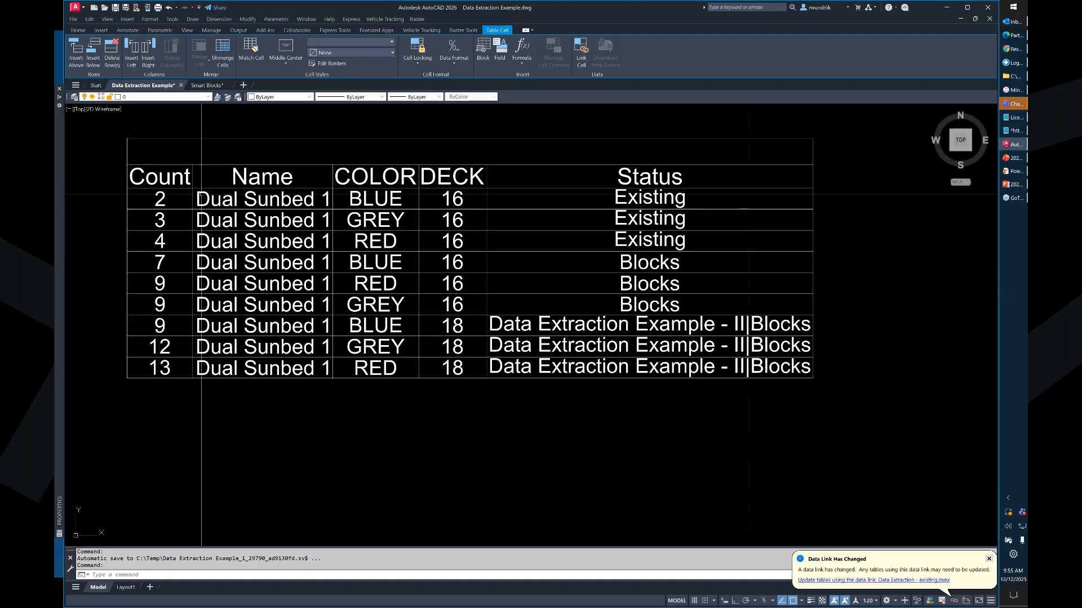
pyautogui.click(541, 197)
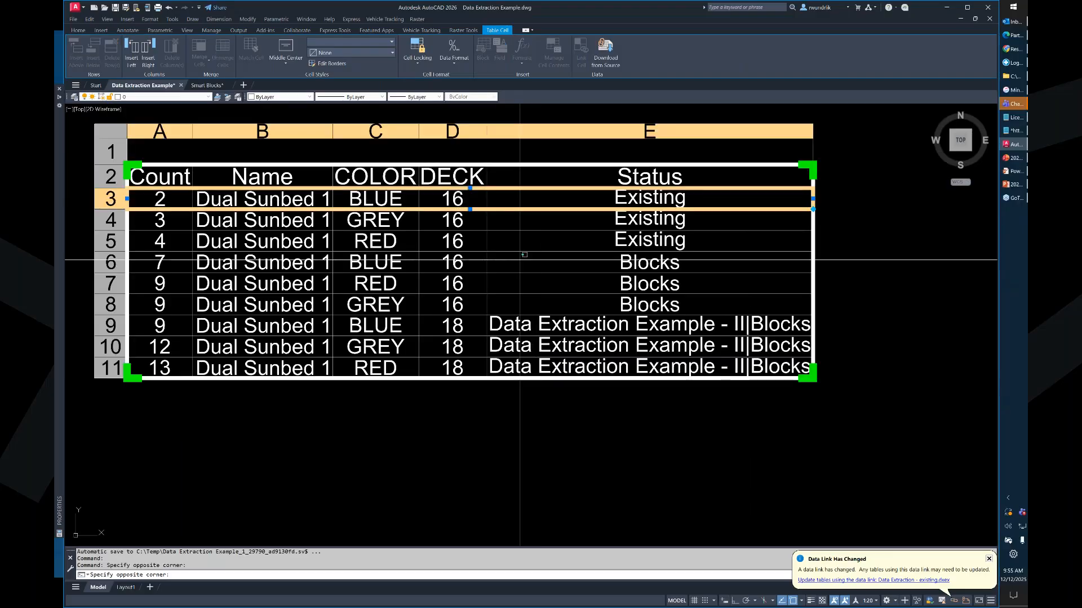
pyautogui.click(560, 260)
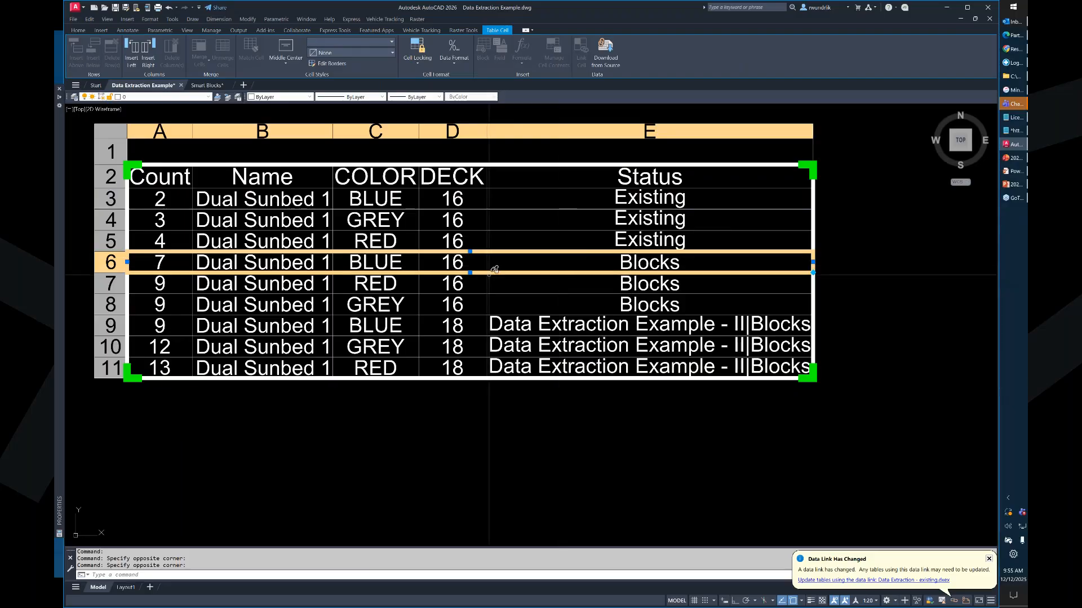
# - Select the three Existing cells in the Status column of the Dual Sunbed 1 table, and clear the selection
pyautogui.click(555, 190)
pyautogui.click(565, 199)
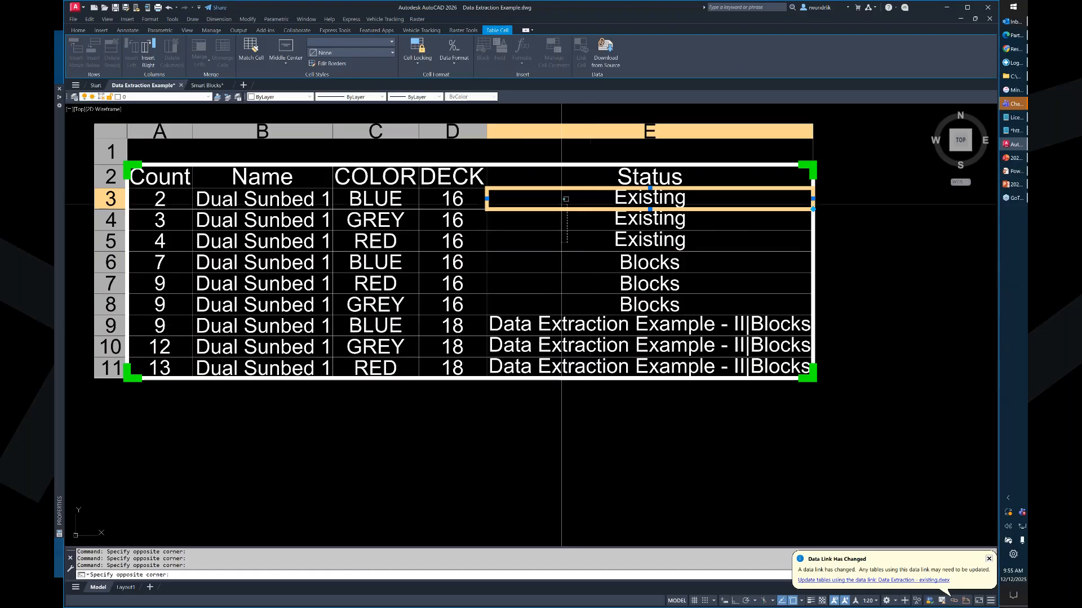
pyautogui.click(567, 242)
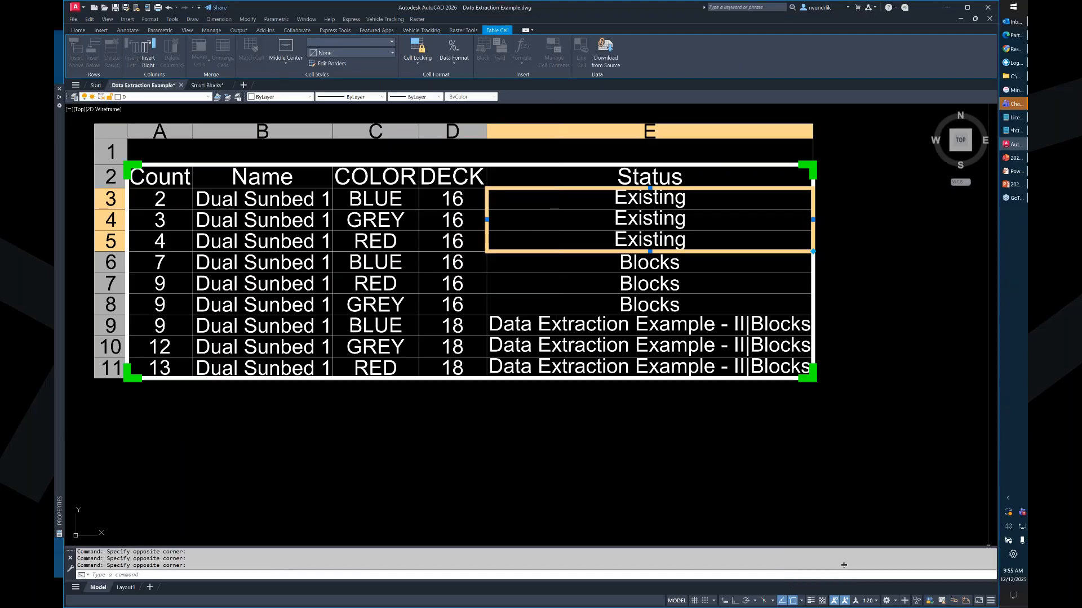
pyautogui.click(573, 446)
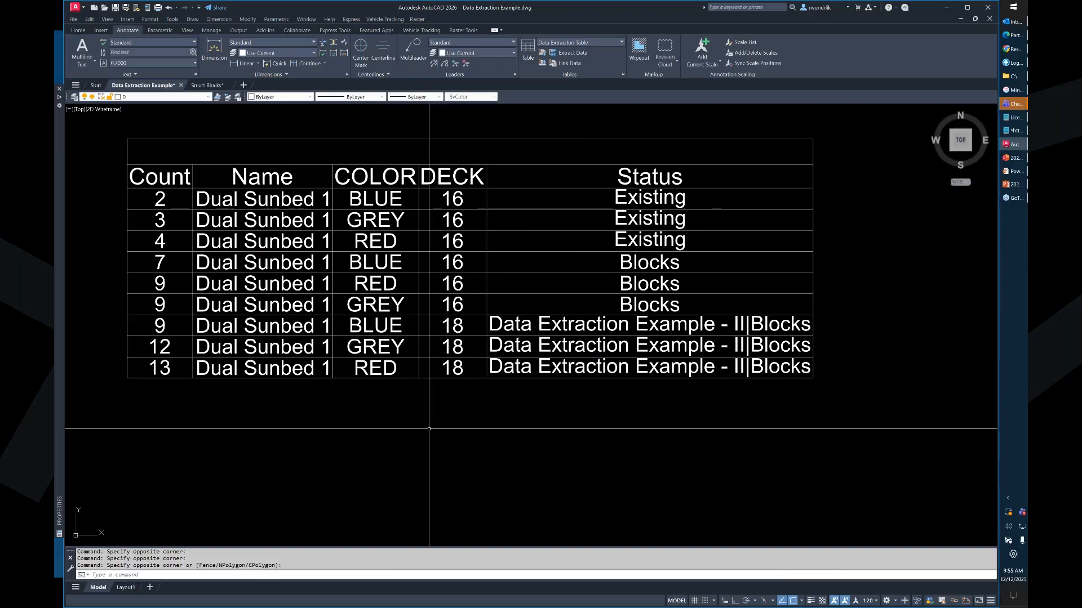